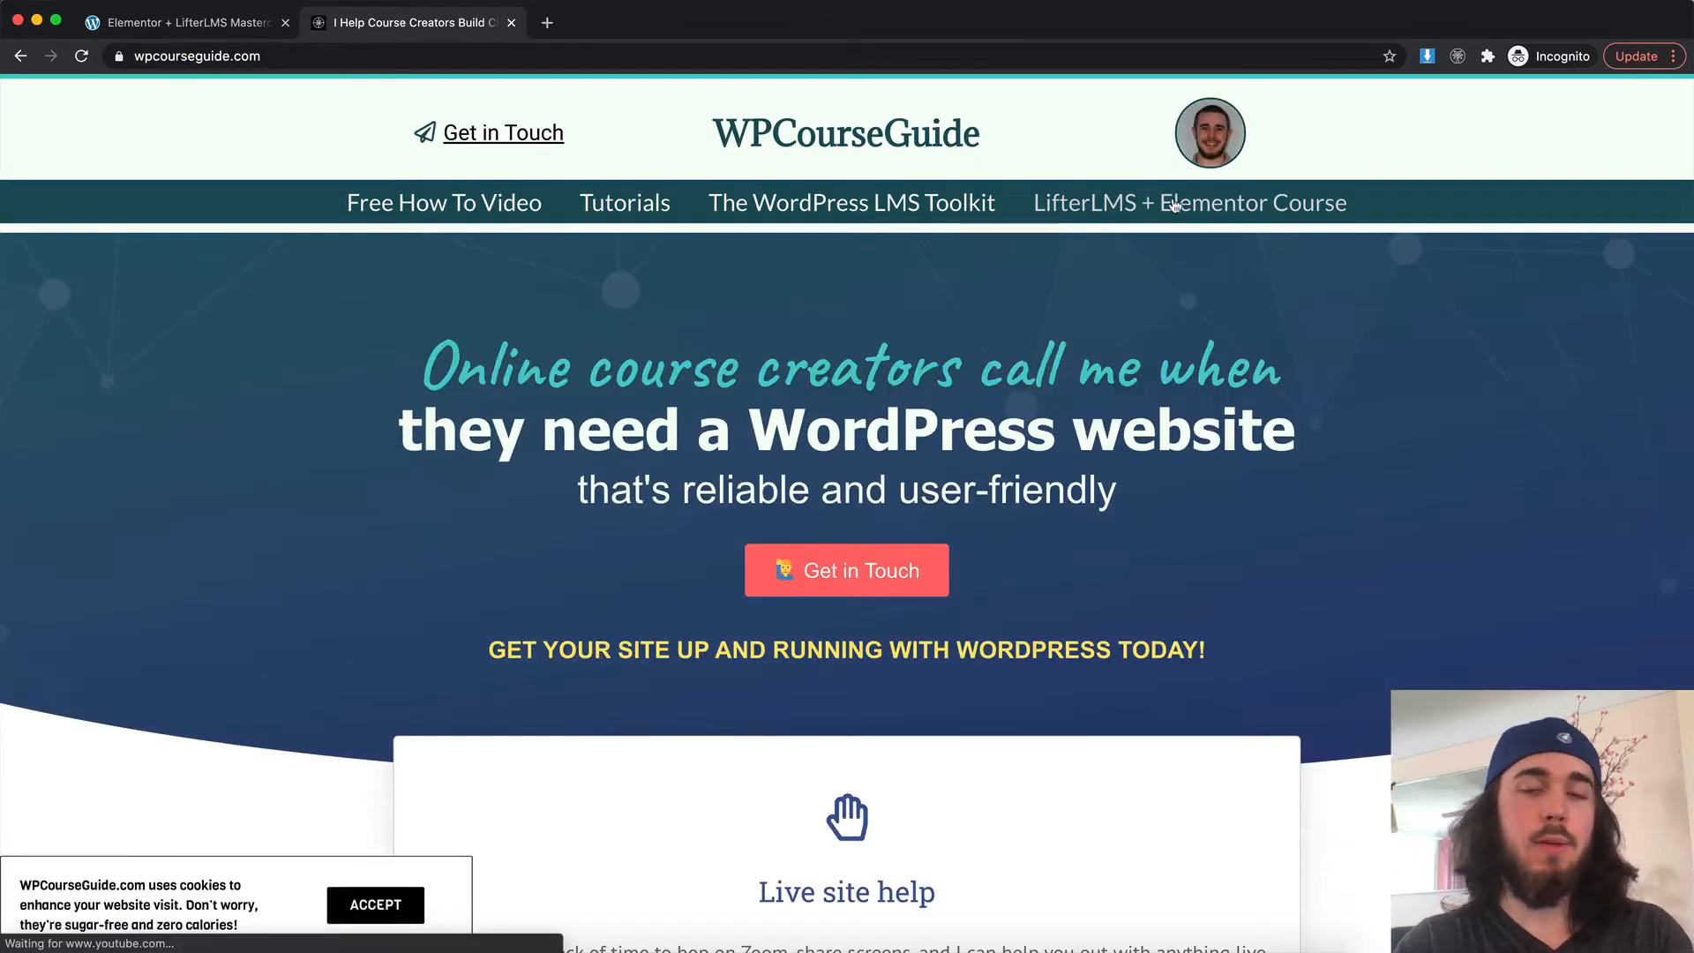
# - Open the LifterLMS + Elementor Course site and look through the lesson outline on its course page
pyautogui.click(1165, 208)
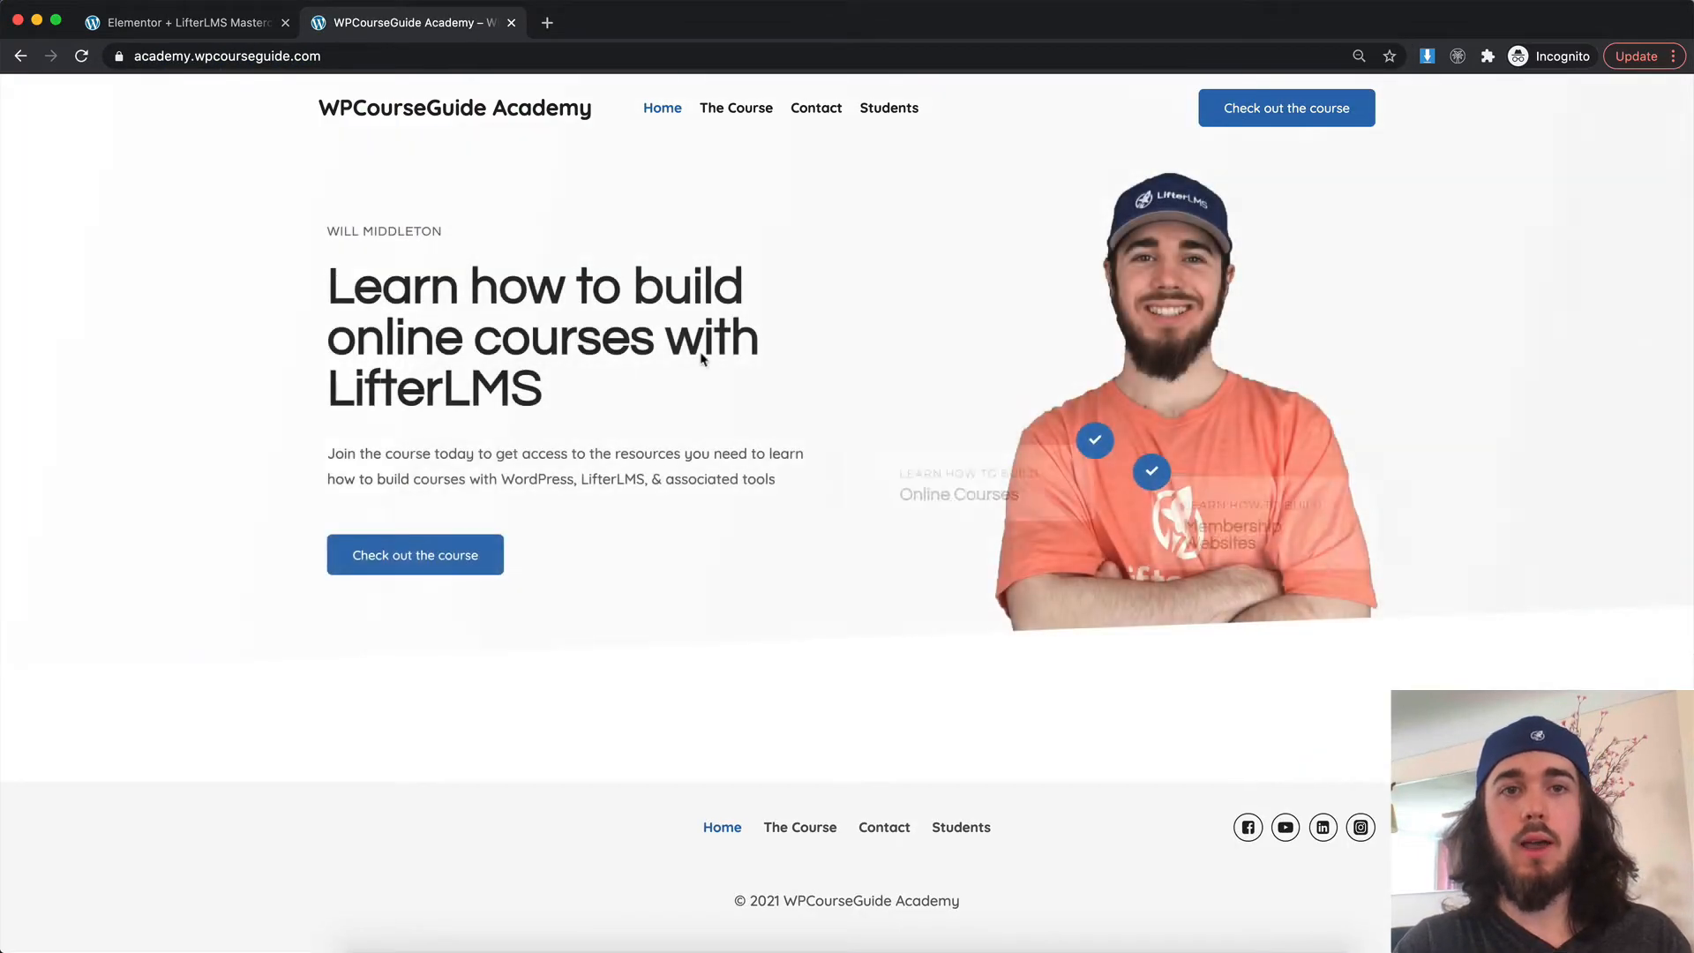
pyautogui.click(741, 111)
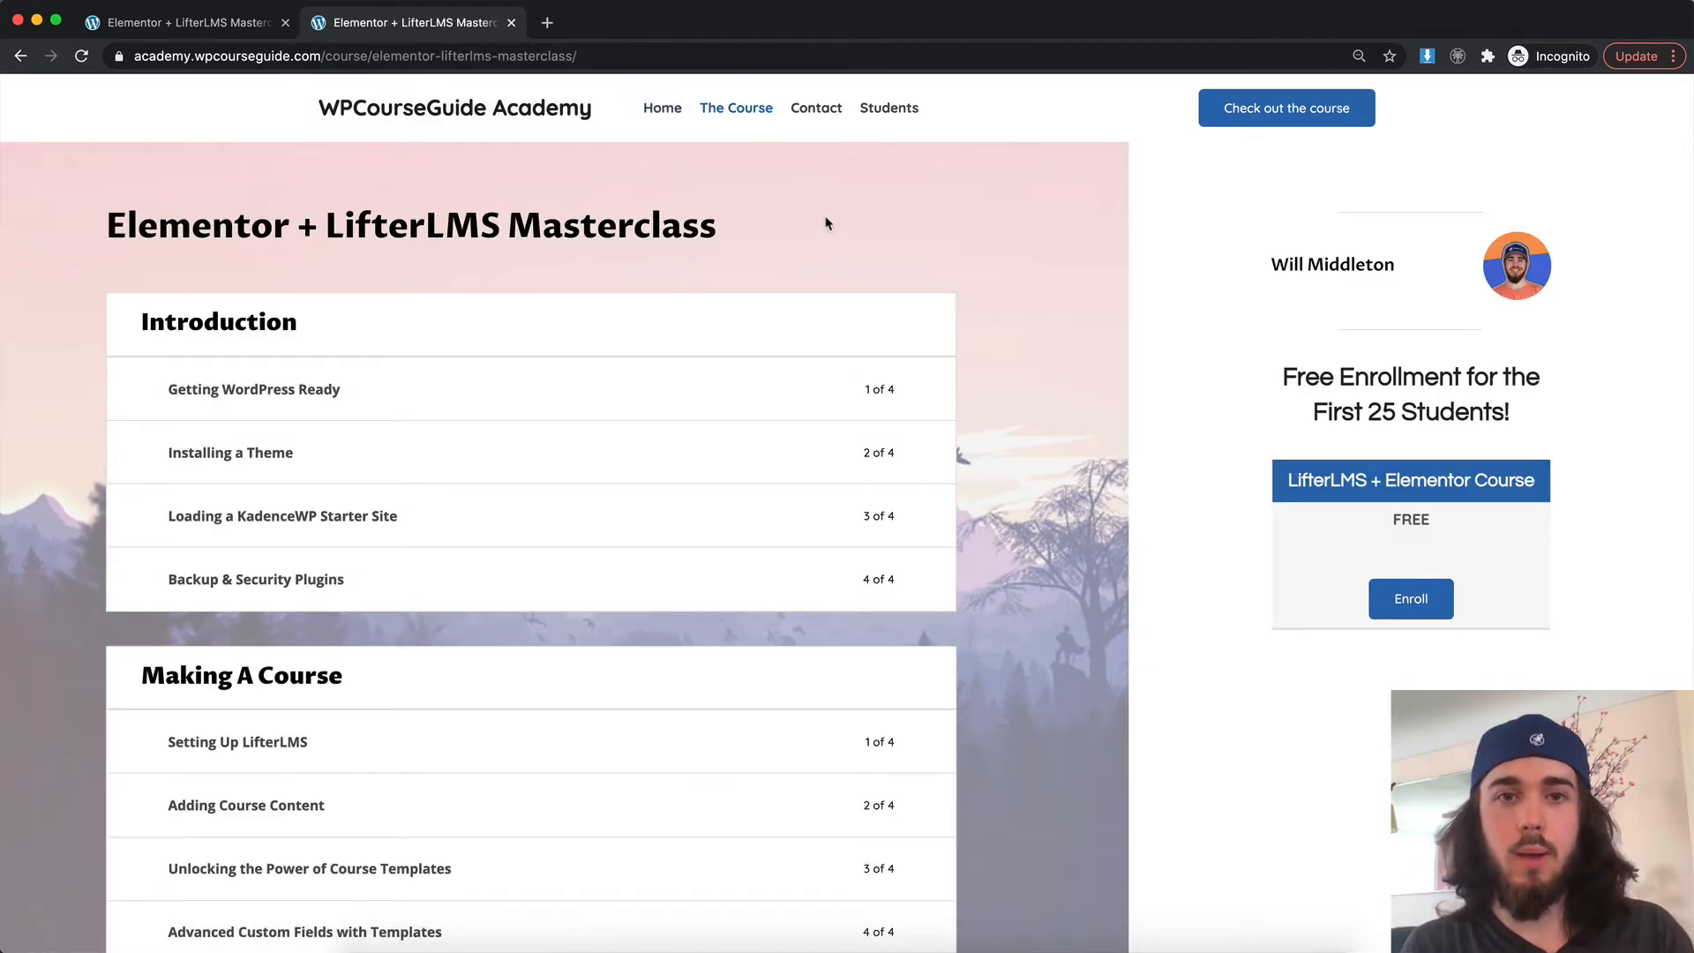
pyautogui.scroll(-7, 828, 223)
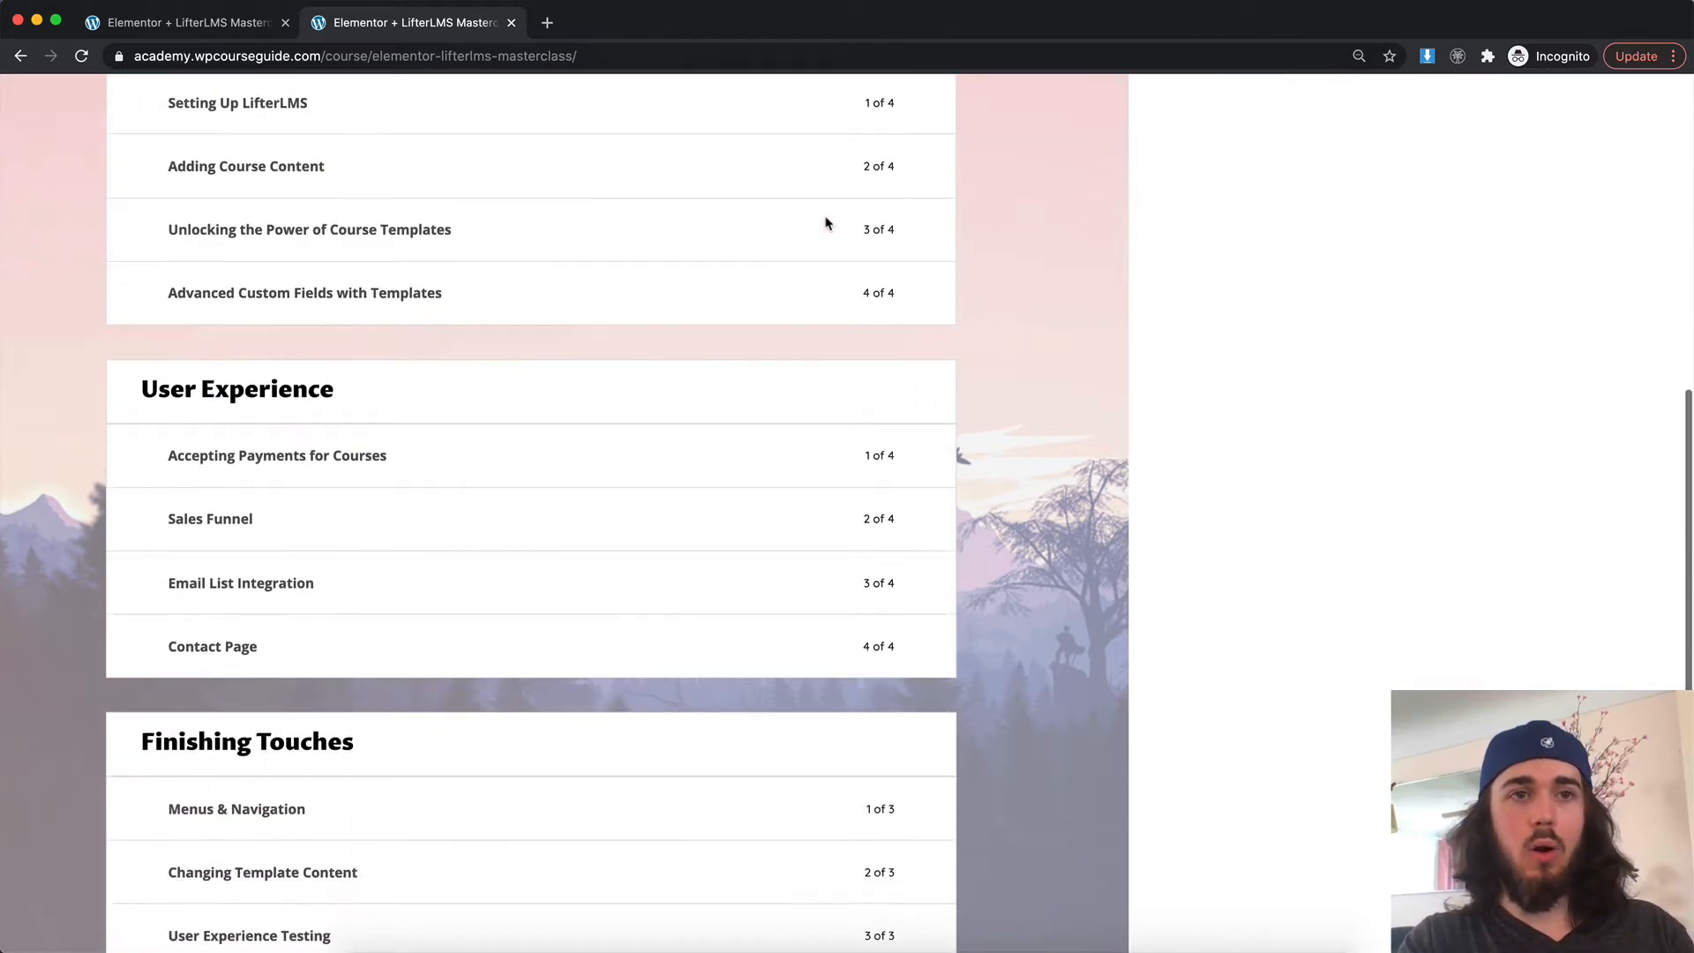
pyautogui.scroll(6, 991, 201)
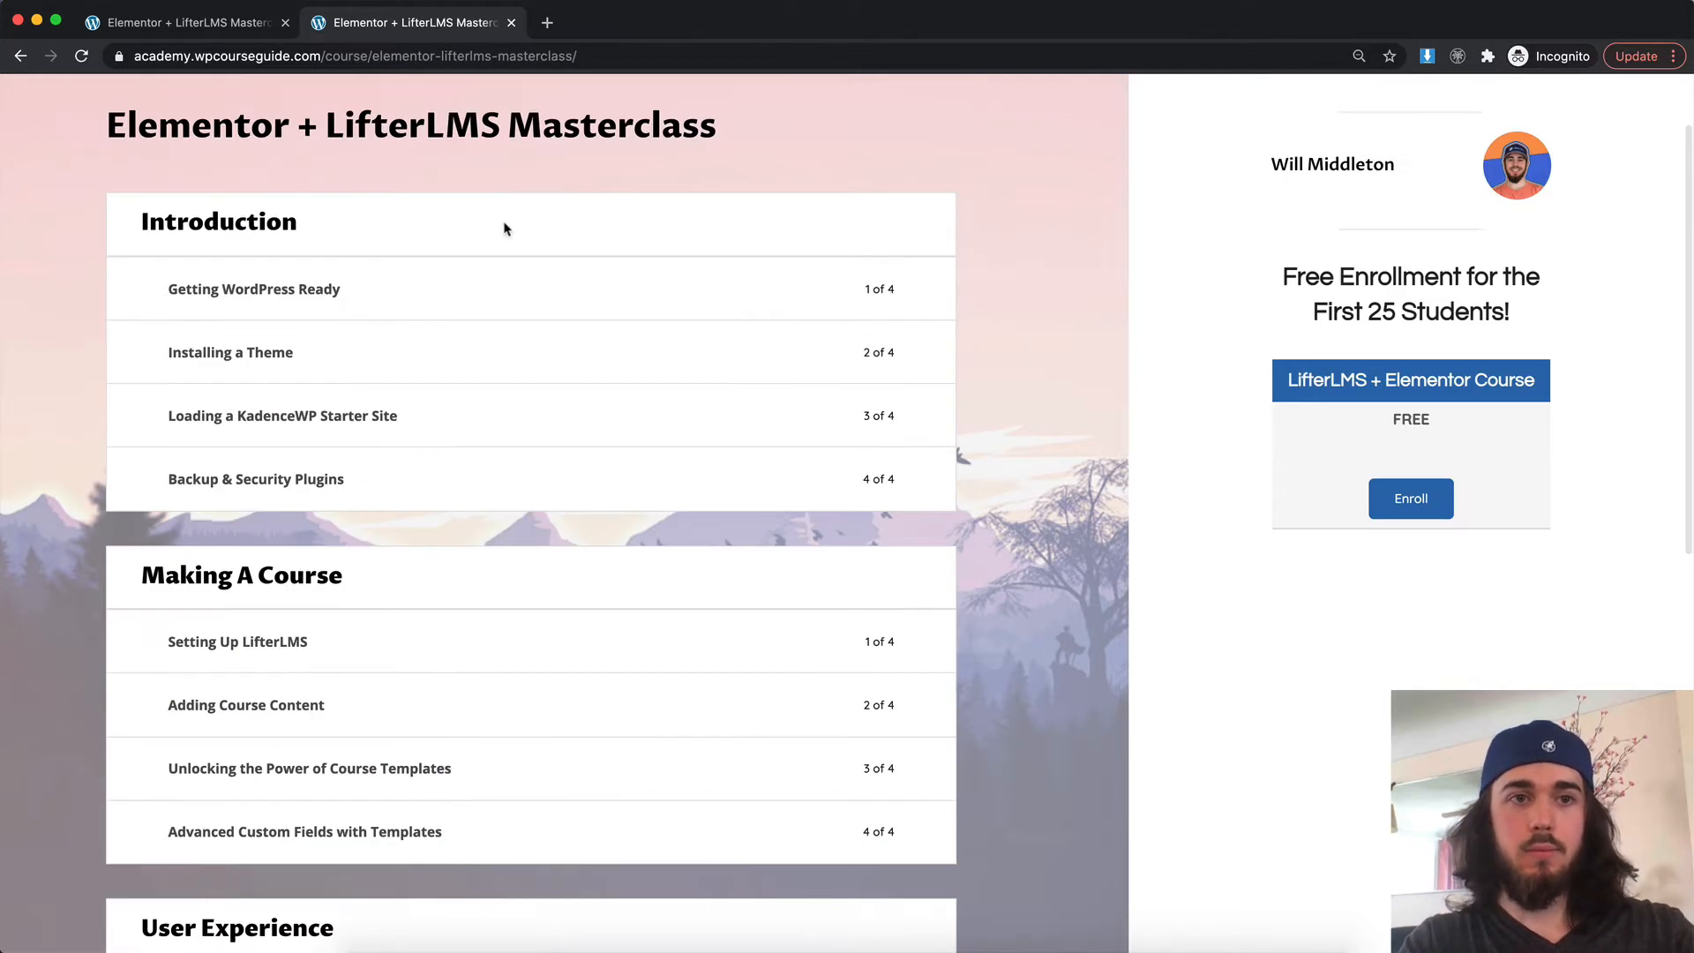
pyautogui.scroll(-9, 343, 292)
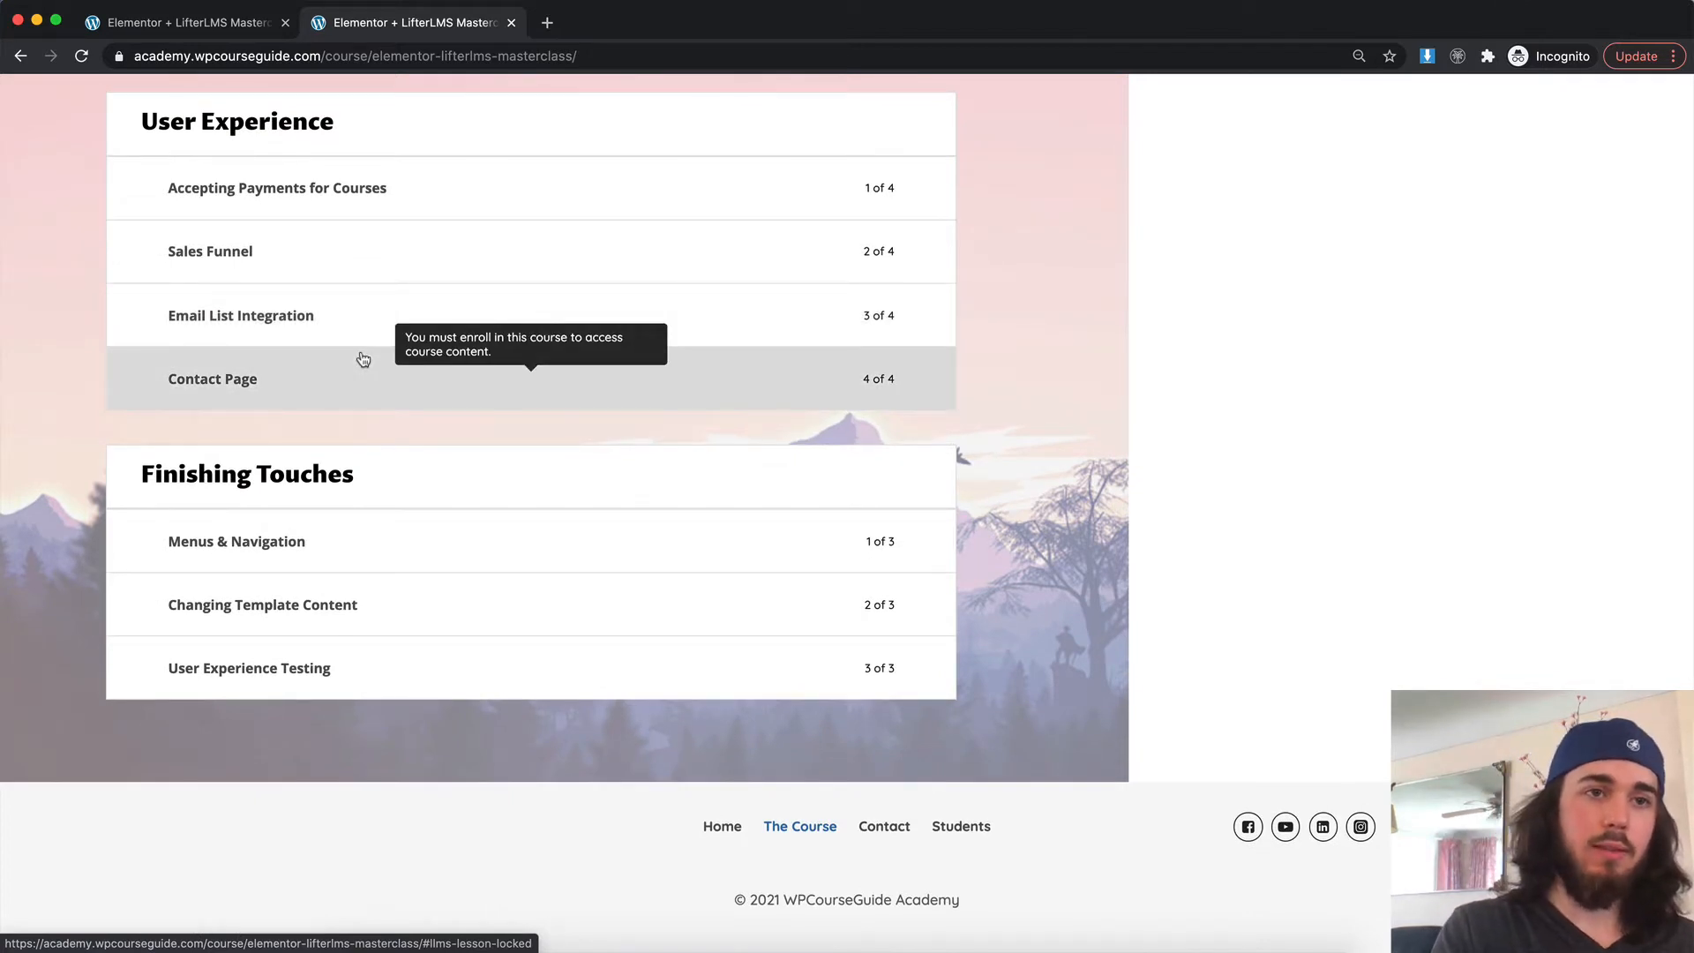
pyautogui.scroll(9, 363, 359)
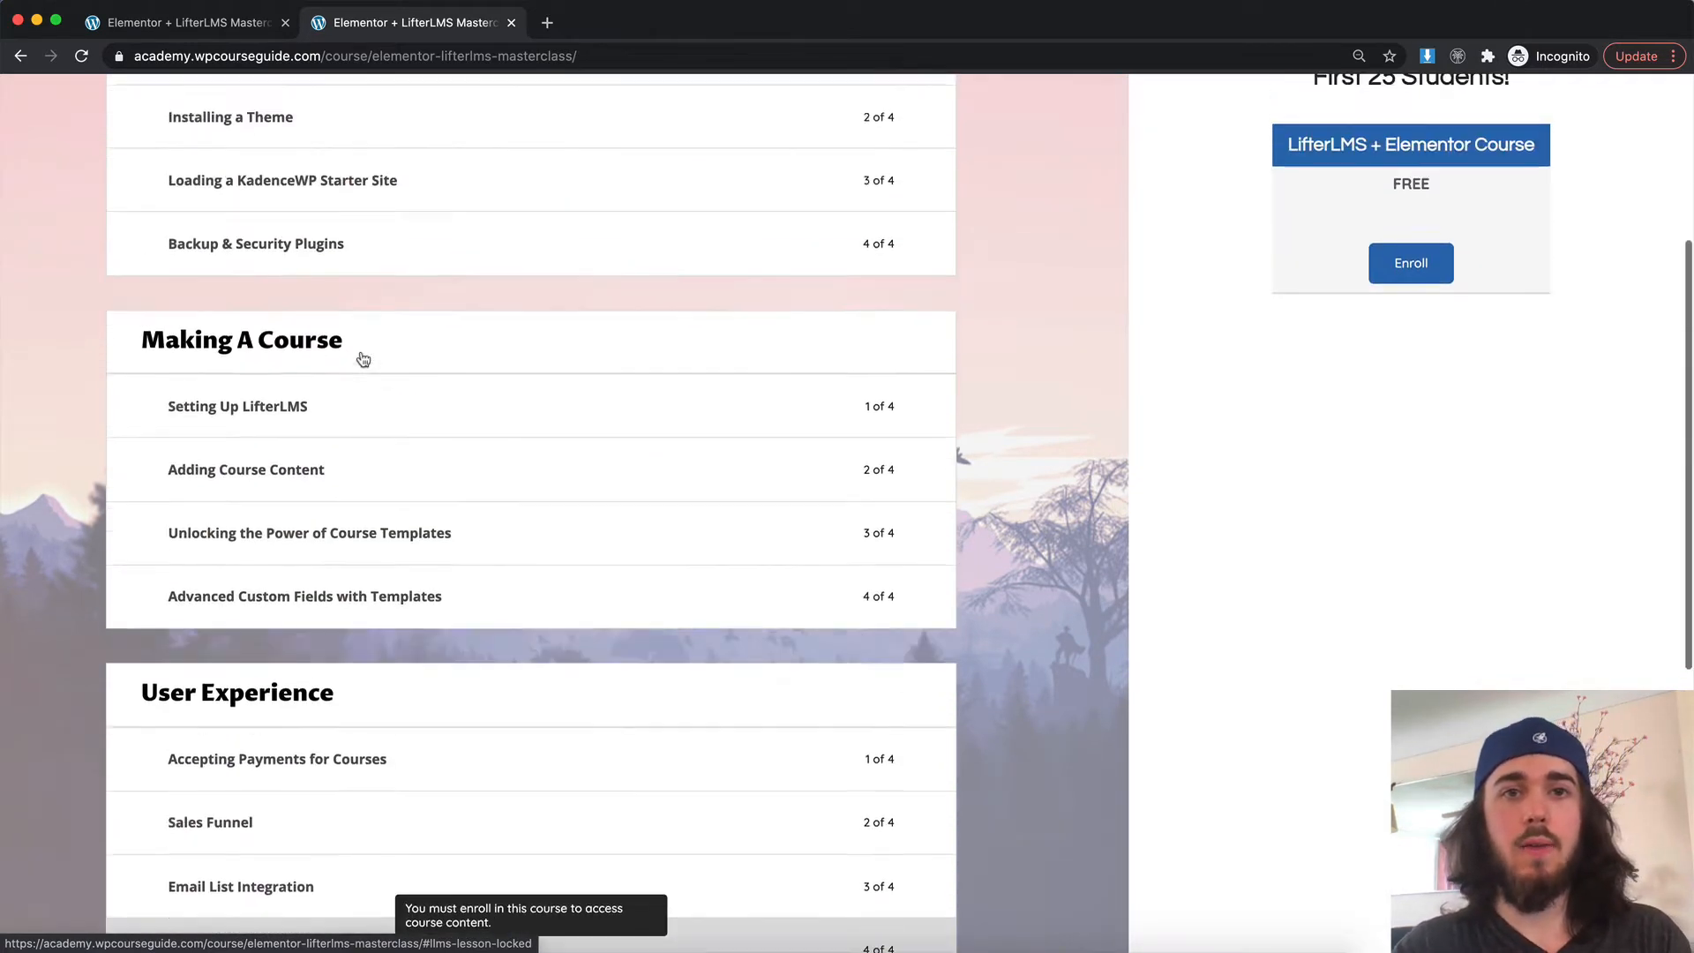
pyautogui.scroll(-1, 1092, 311)
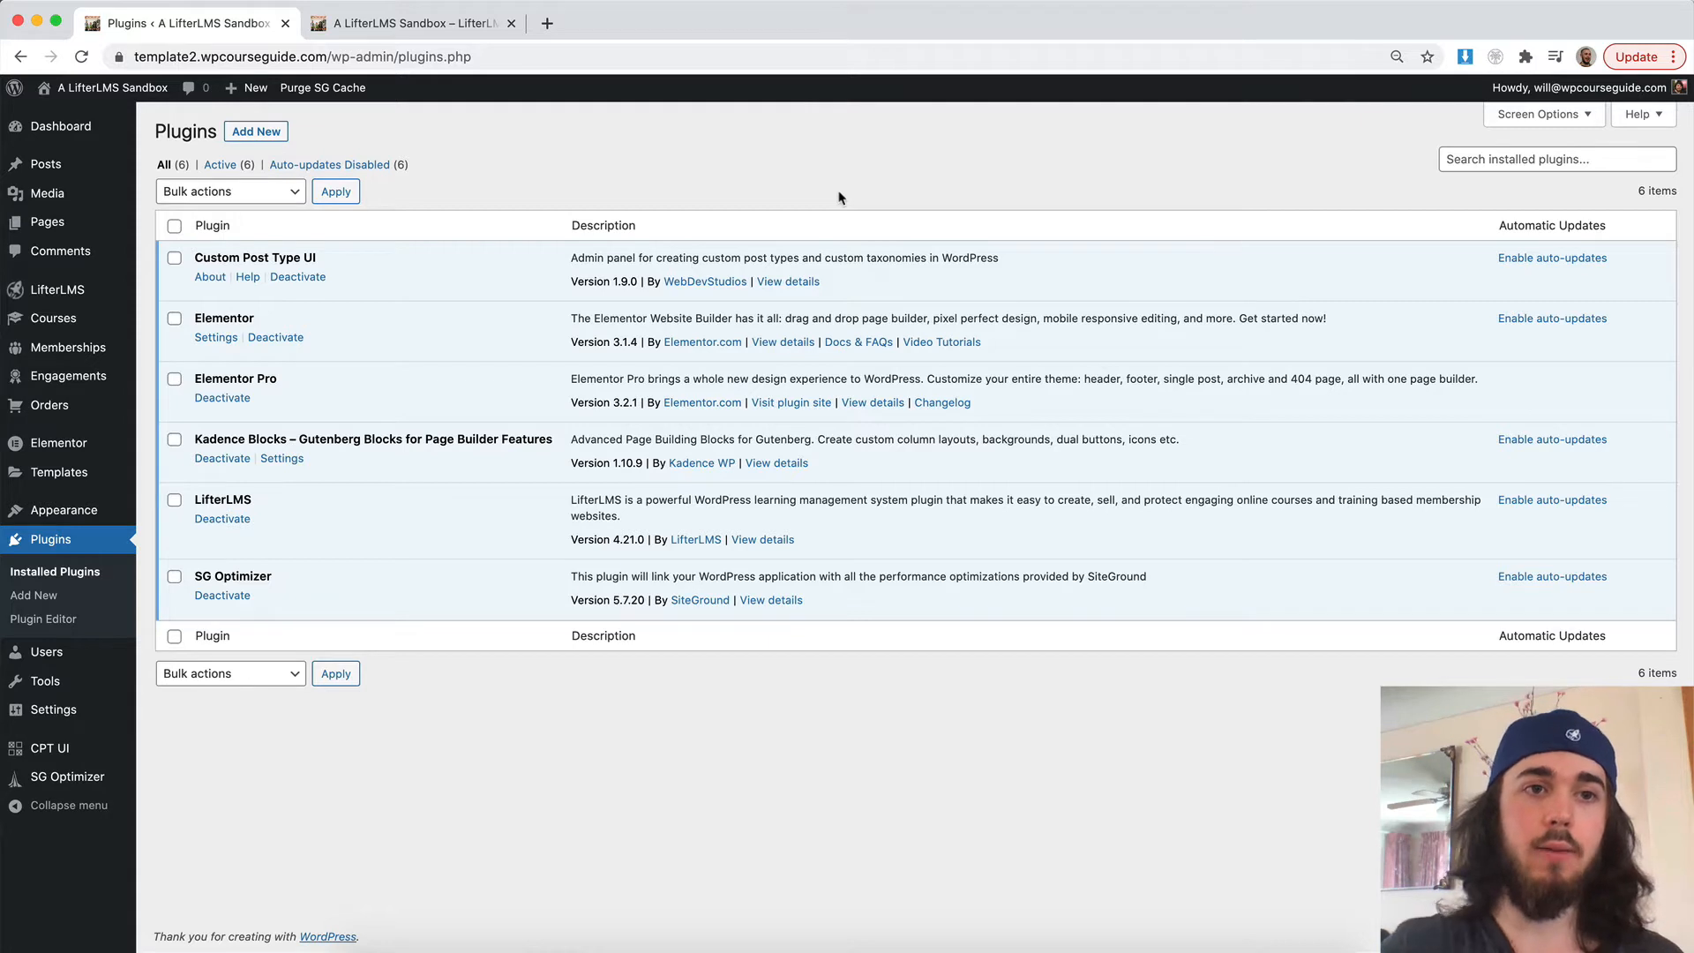
# - Examine the installed plugins, highlighting Custom Post Type UI and Kadence Blocks
pyautogui.moveTo(195, 258); pyautogui.dragTo(321, 262)
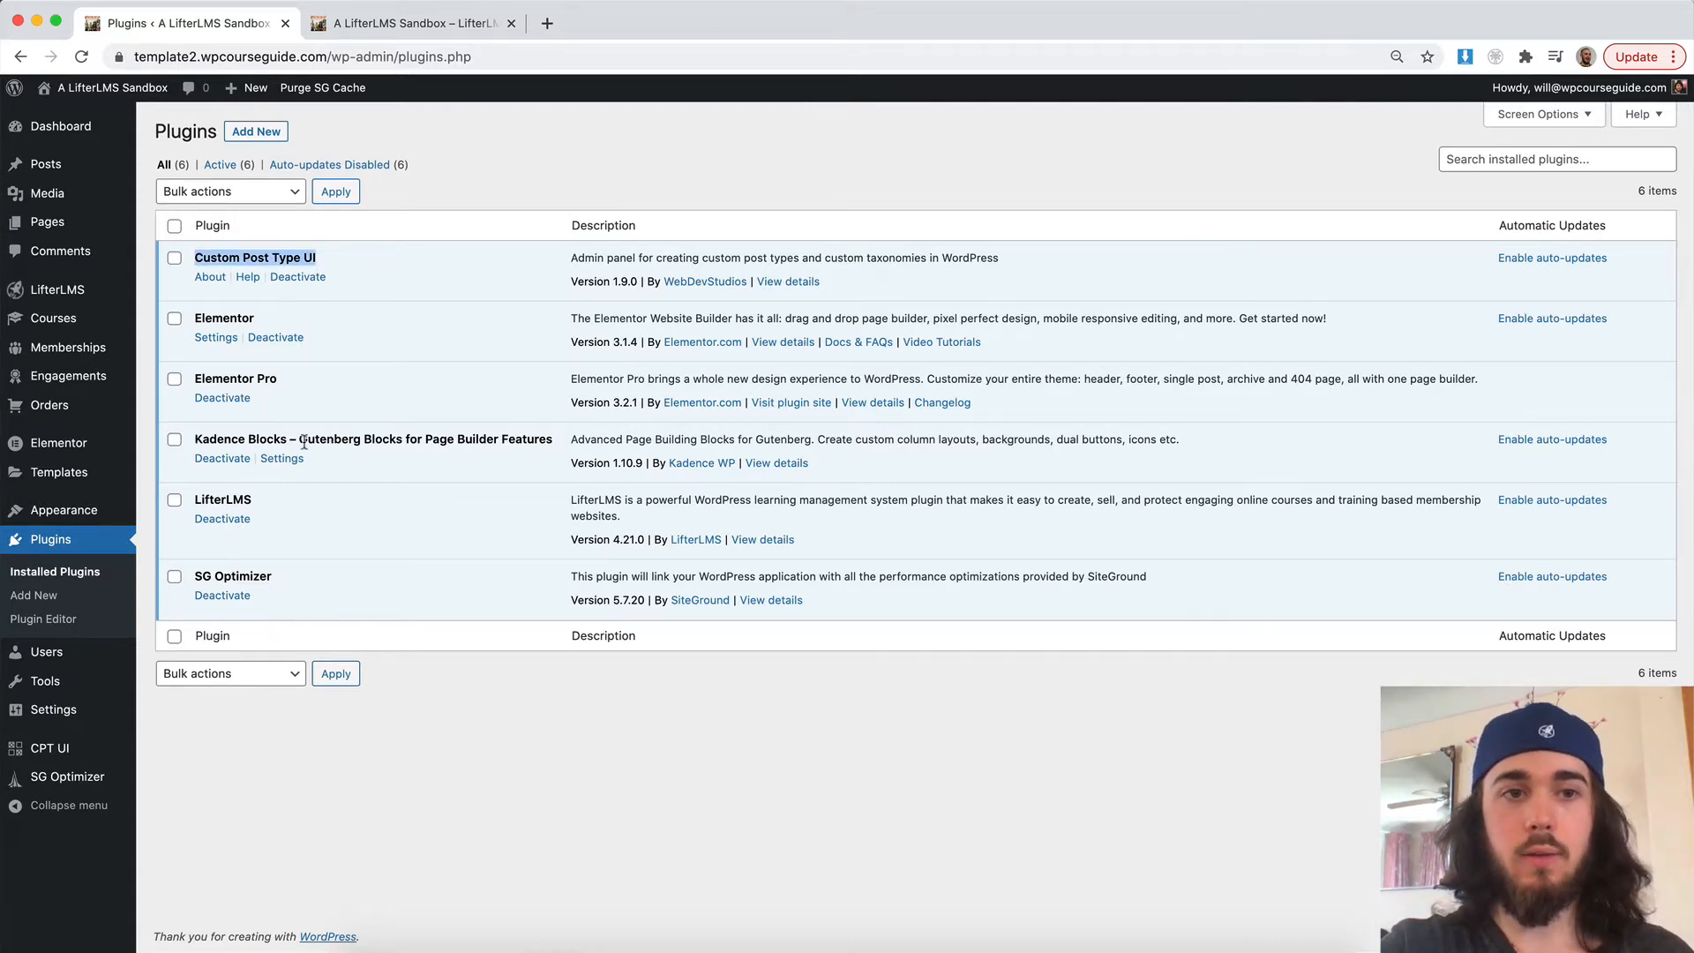
pyautogui.moveTo(304, 442); pyautogui.dragTo(525, 443)
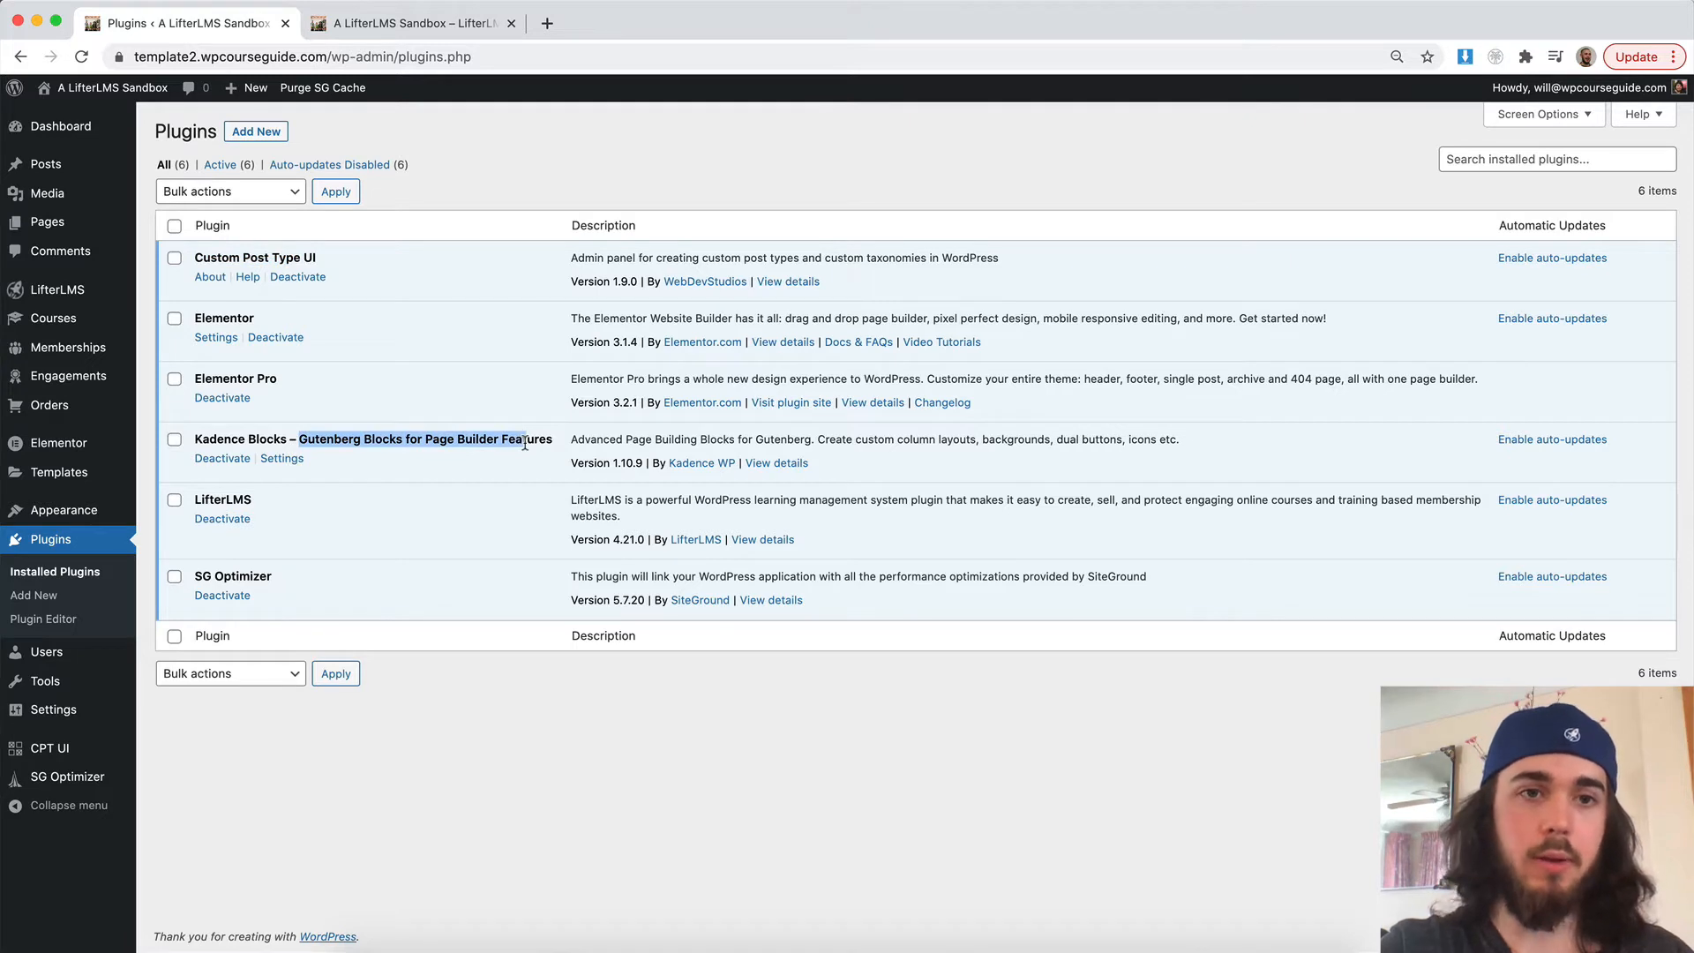
pyautogui.doubleClick(524, 443)
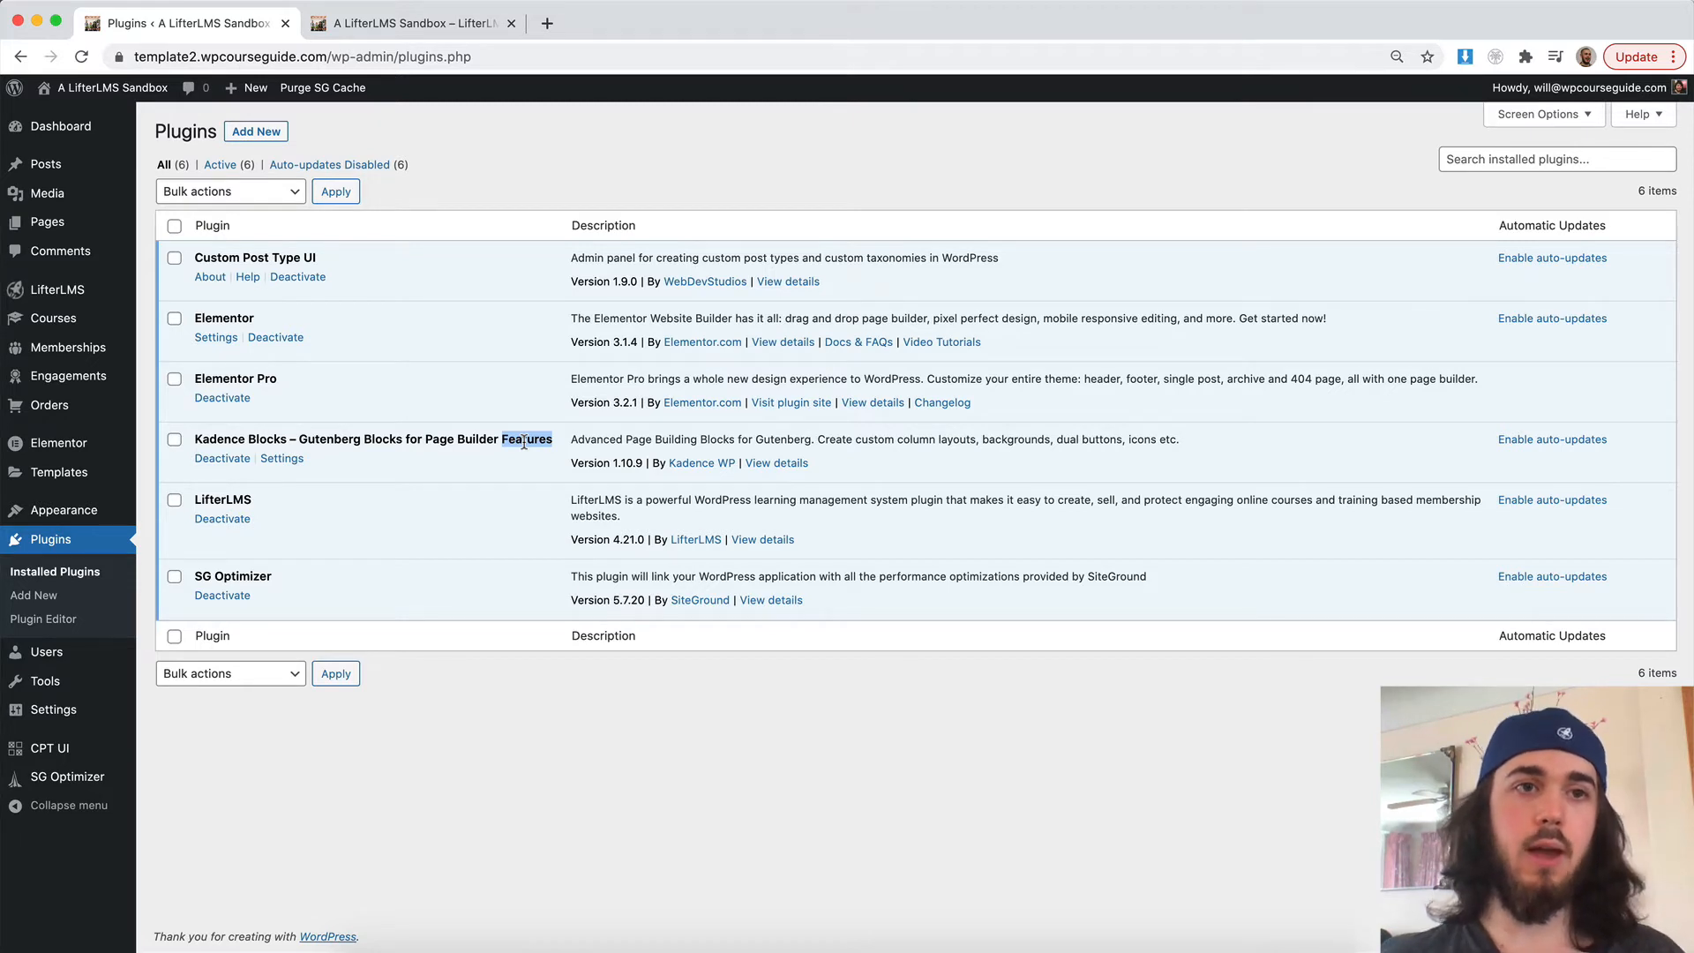
pyautogui.click(219, 257)
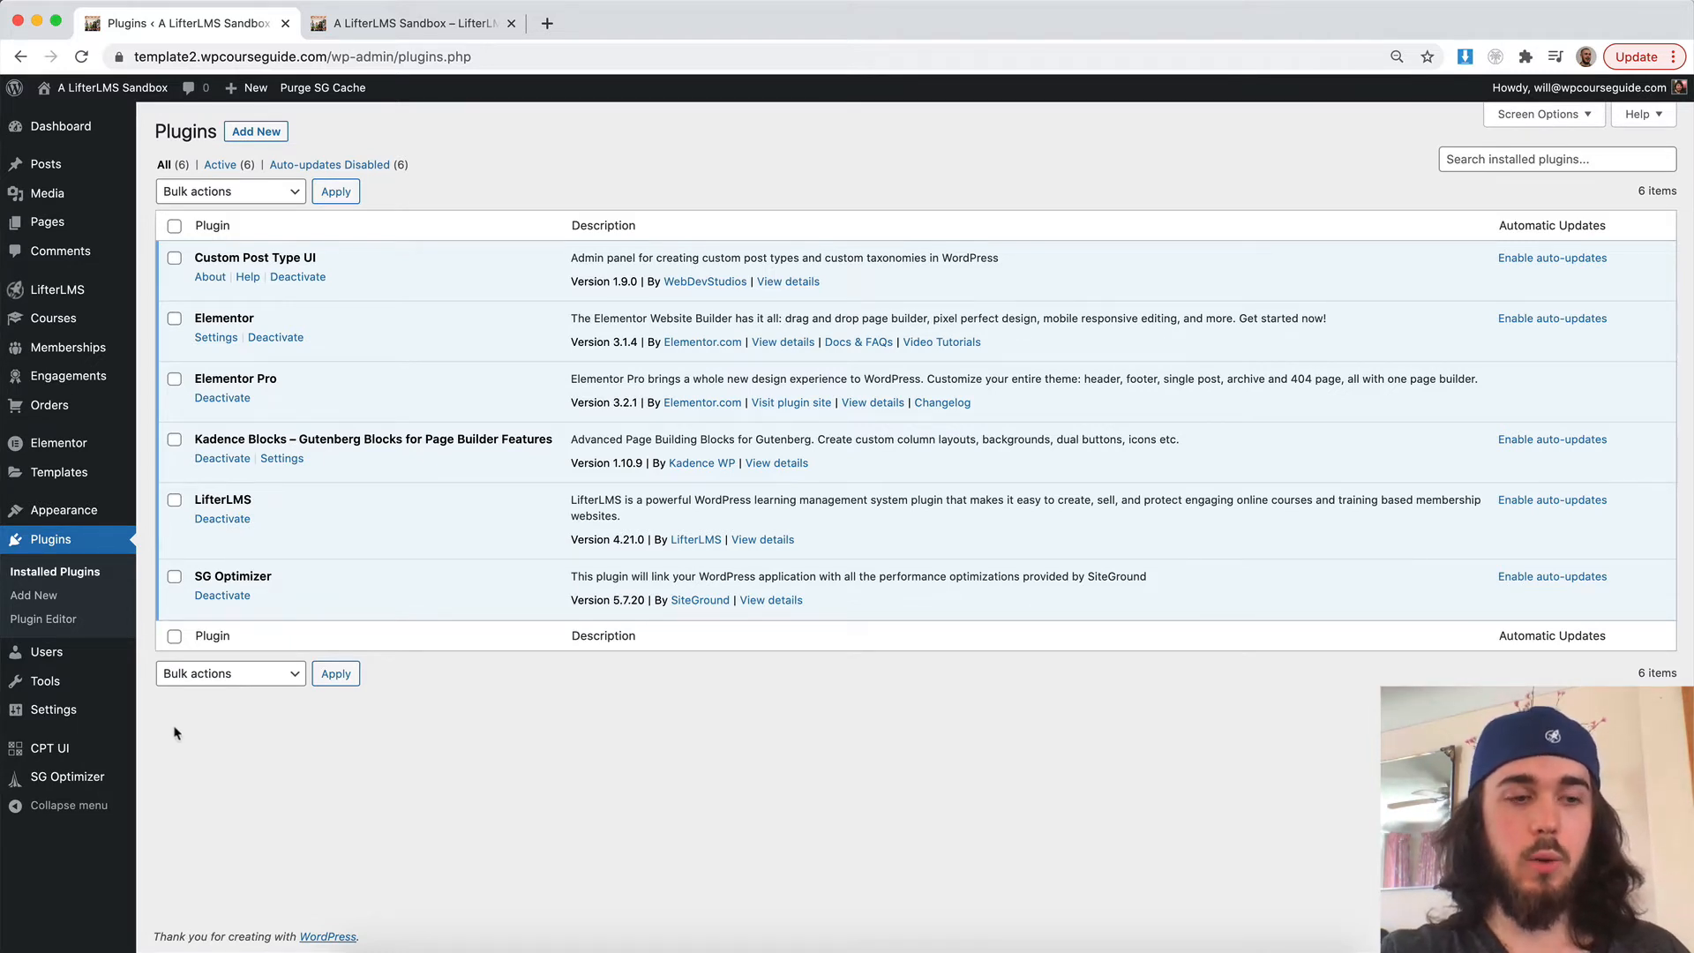
# - Start a new custom post type in CPT UI with the slug course-resources
pyautogui.moveTo(62, 752)
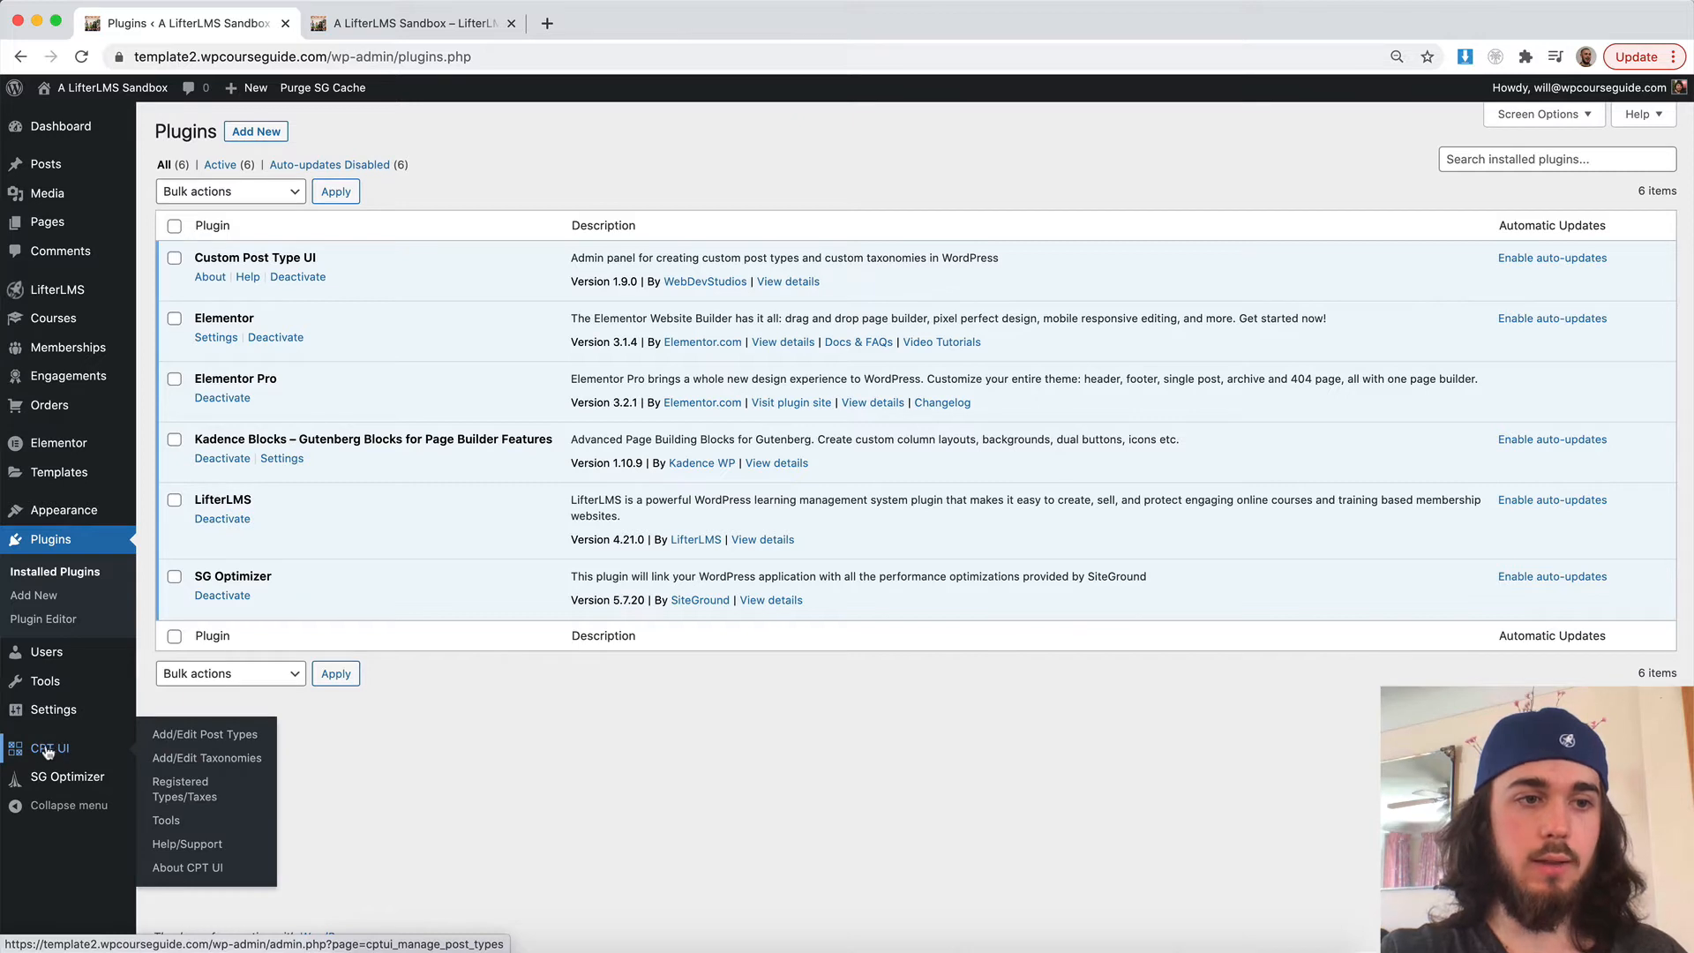
pyautogui.click(172, 735)
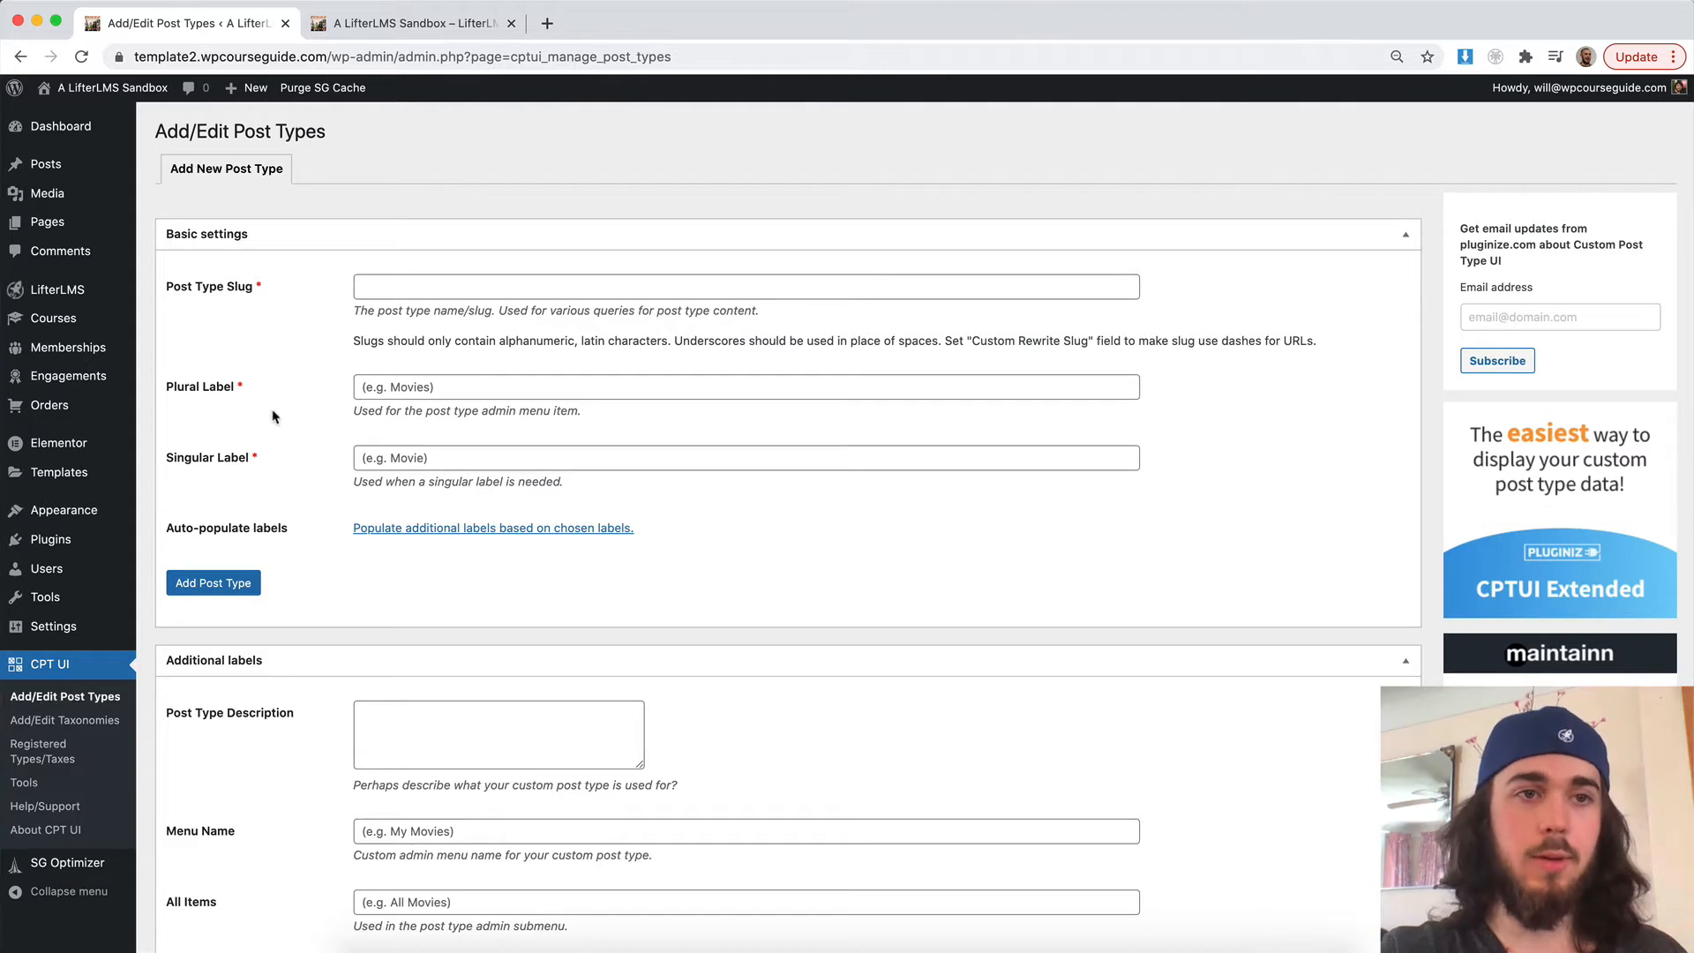
pyautogui.click(387, 293)
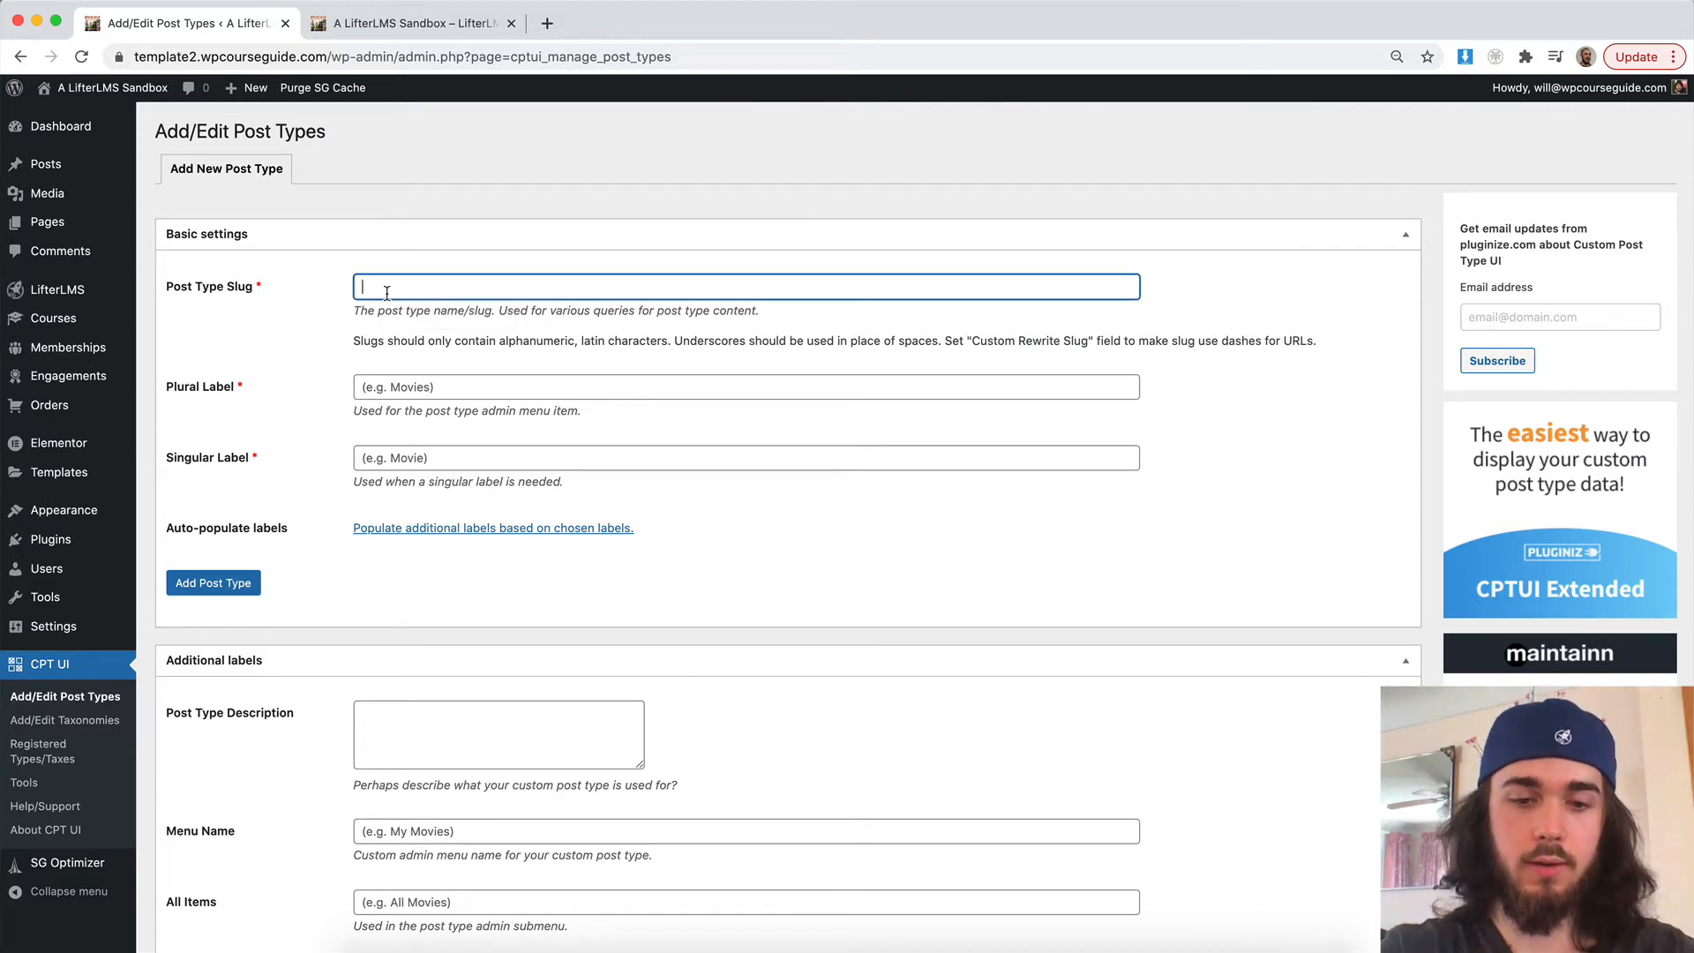
pyautogui.write('course')
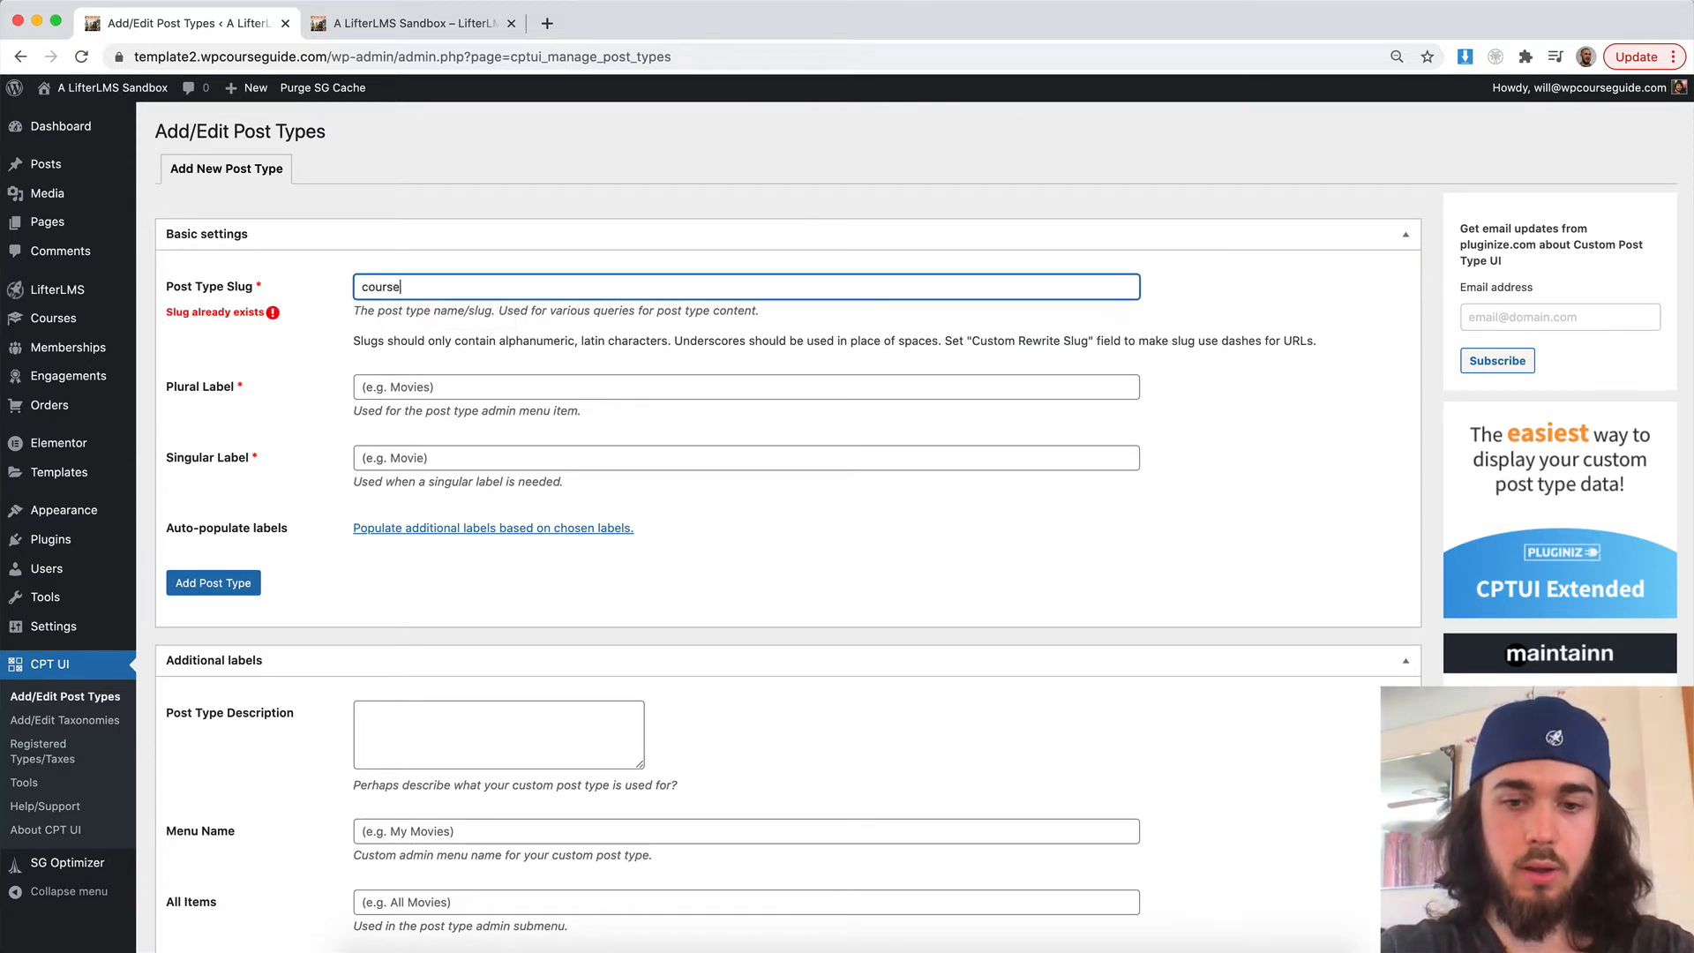
pyautogui.write('-resources')
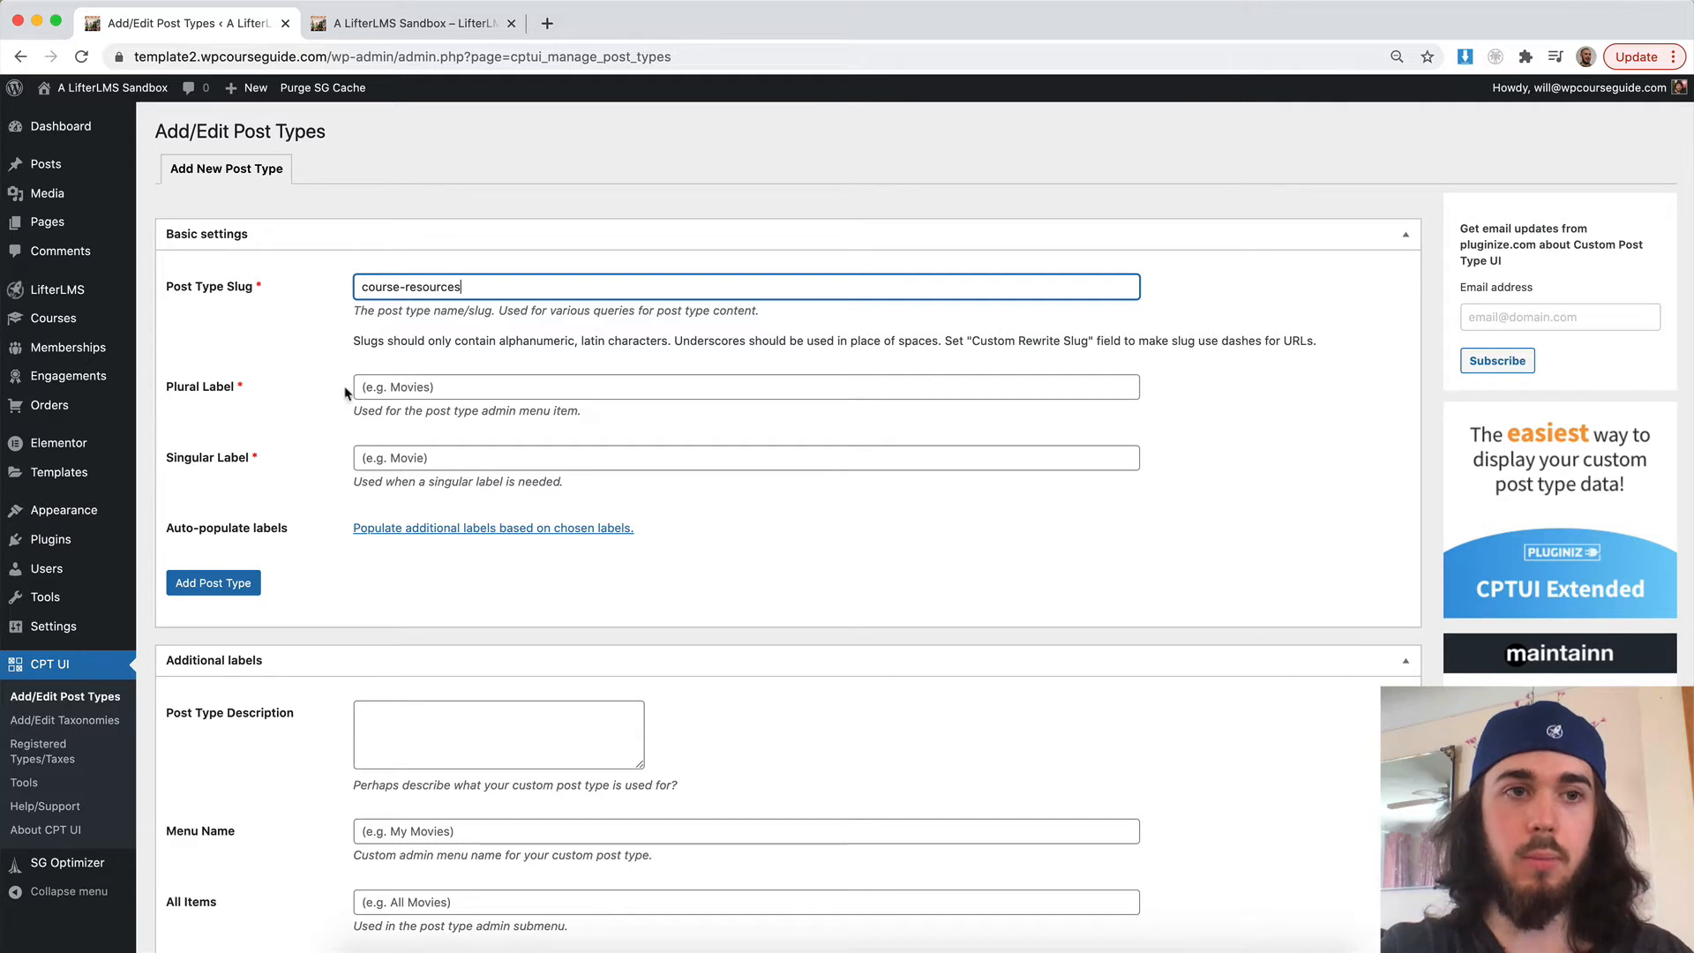
# - Label the post type "Course Resources" in plural and "Course Resource" in singular, and add it to the site
pyautogui.click(399, 385)
pyautogui.write('Cour')
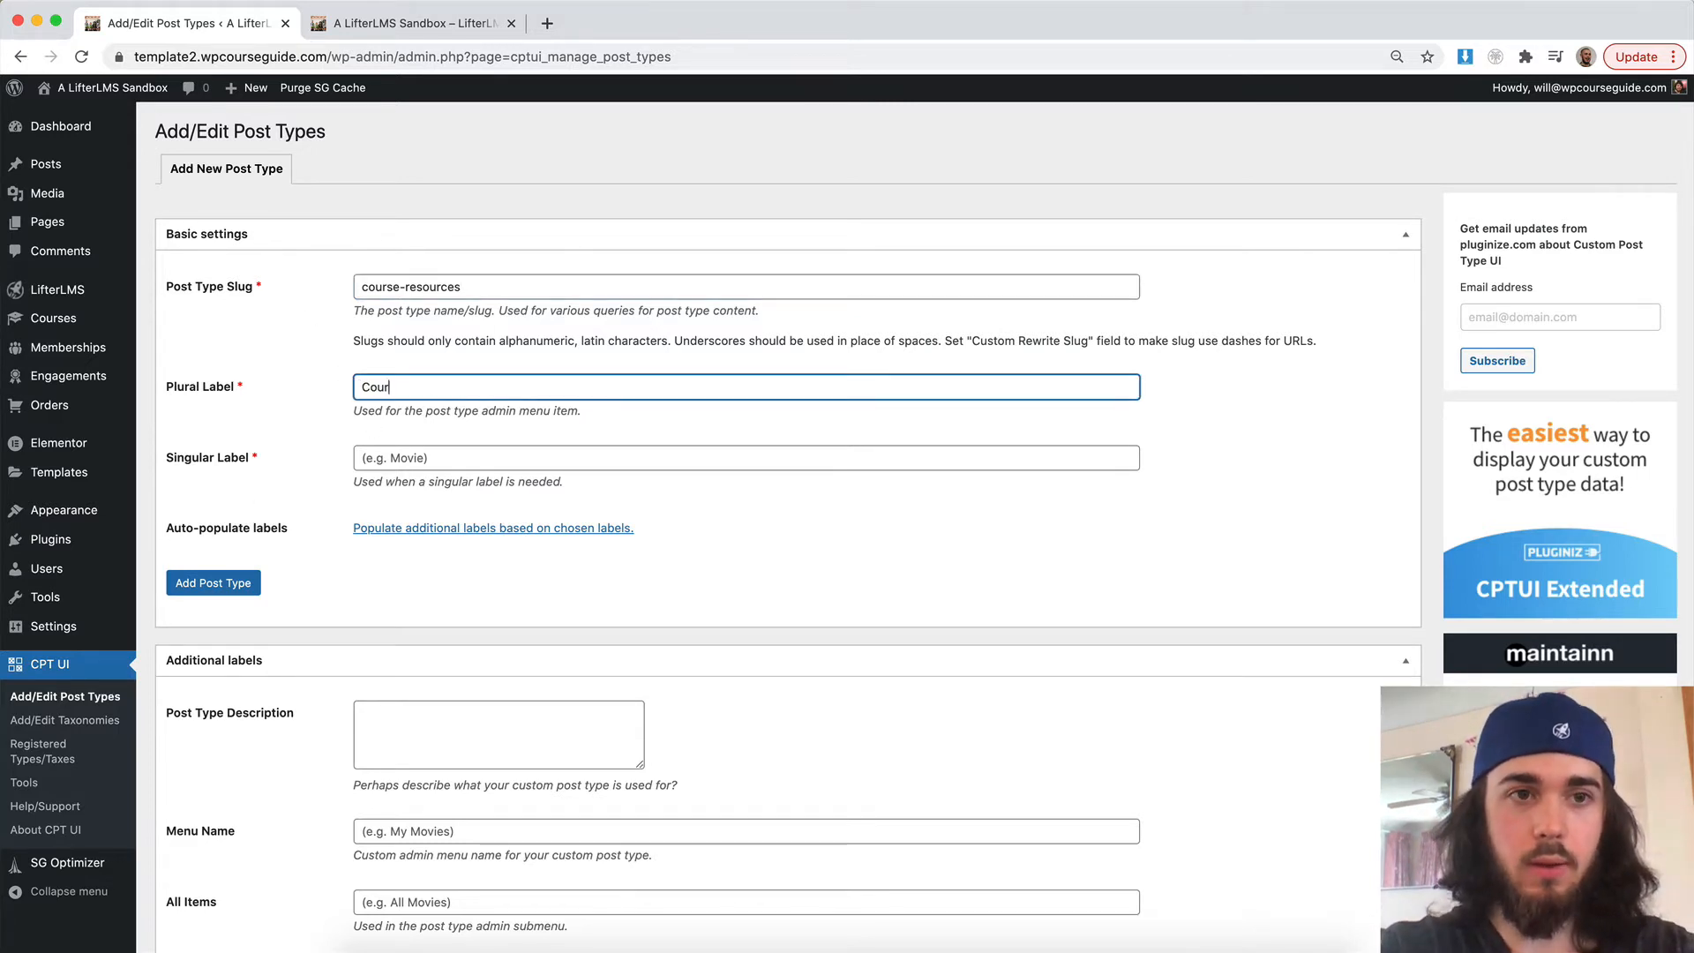
pyautogui.write('se Resources')
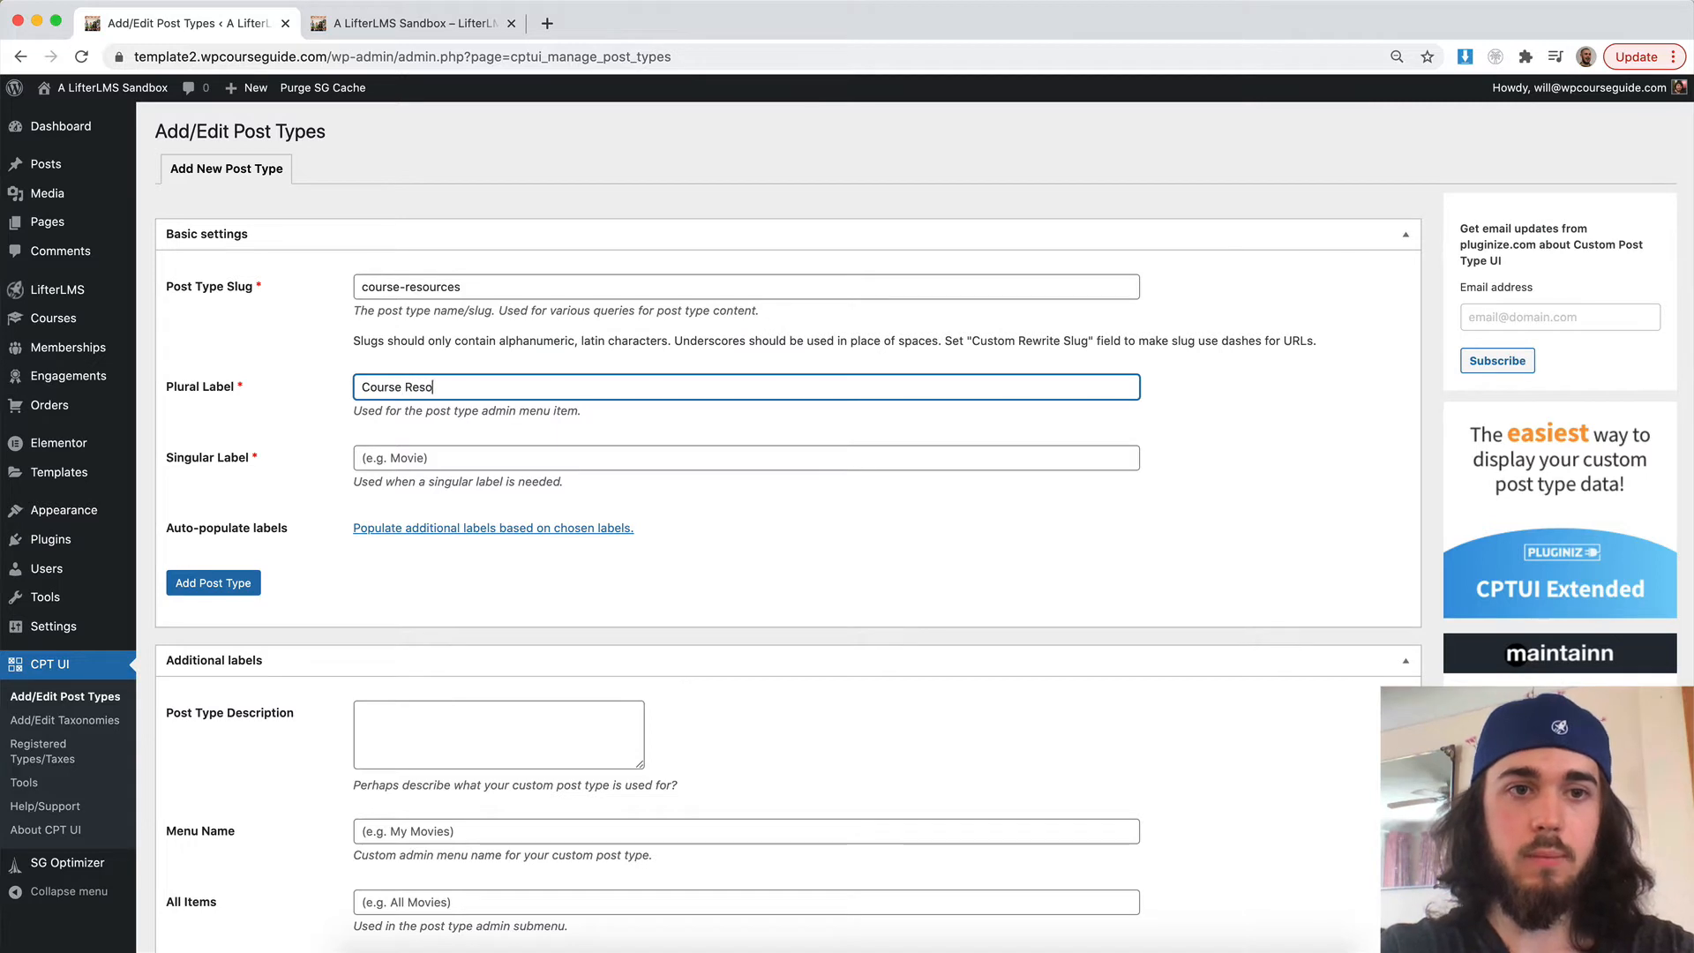
pyautogui.press('super+a')
pyautogui.press('super+c')
pyautogui.click(397, 461)
pyautogui.press('super+v')
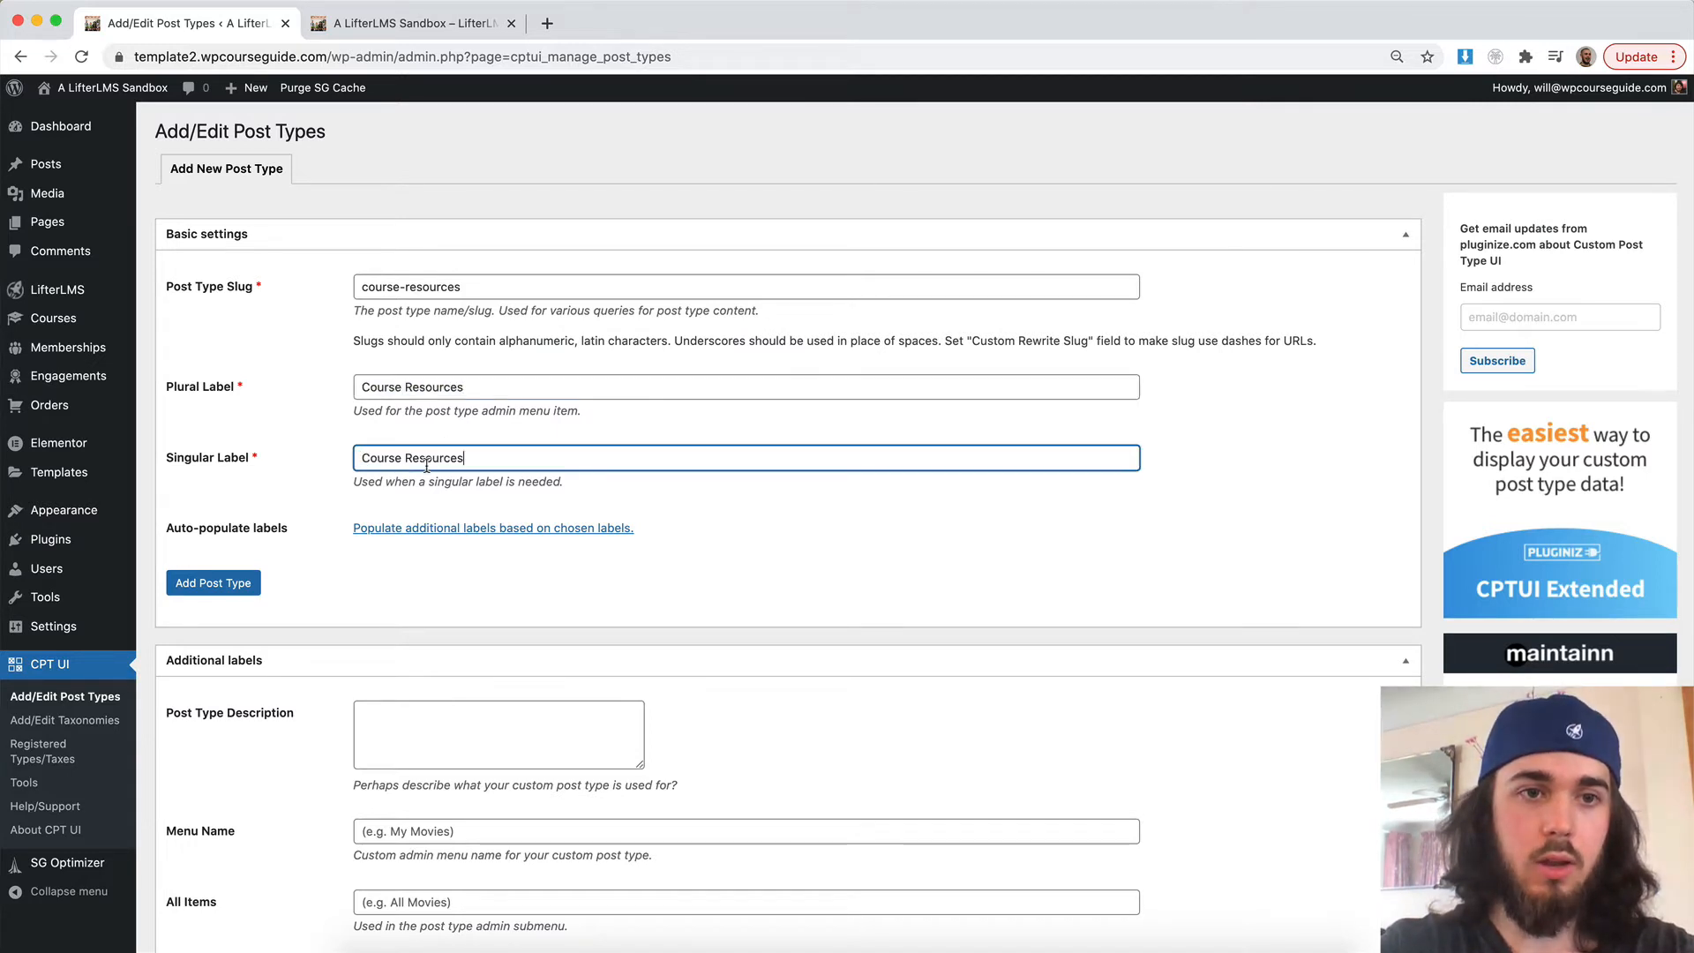
pyautogui.press('BackSpace')
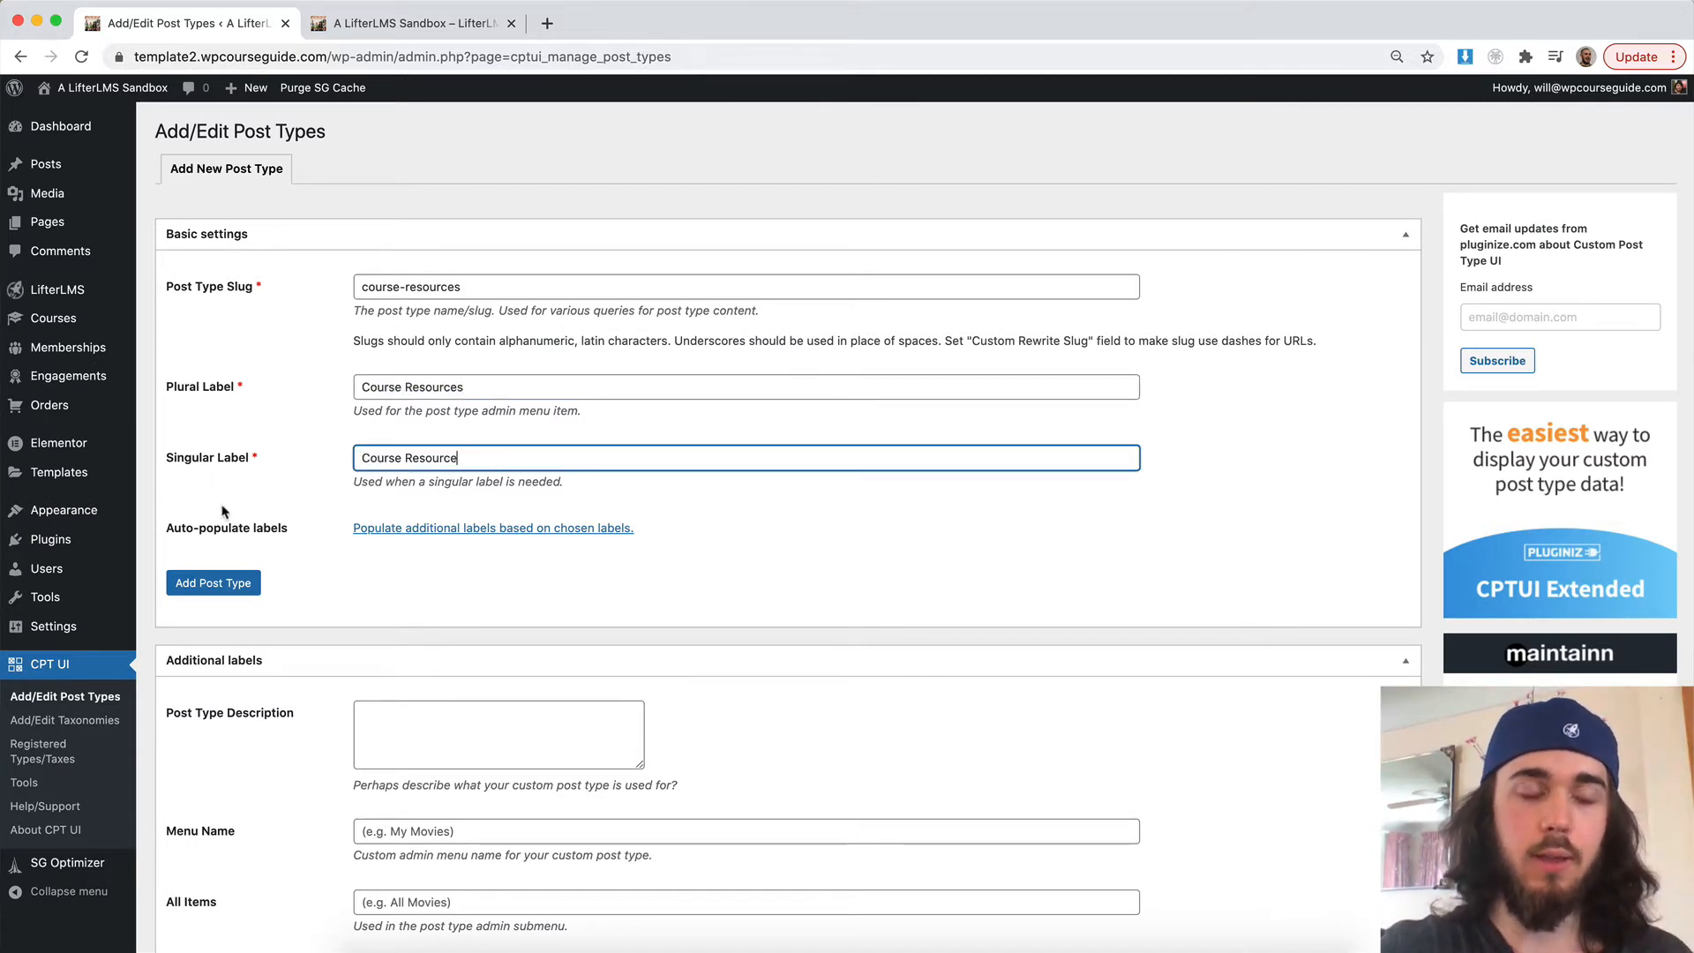
pyautogui.click(191, 585)
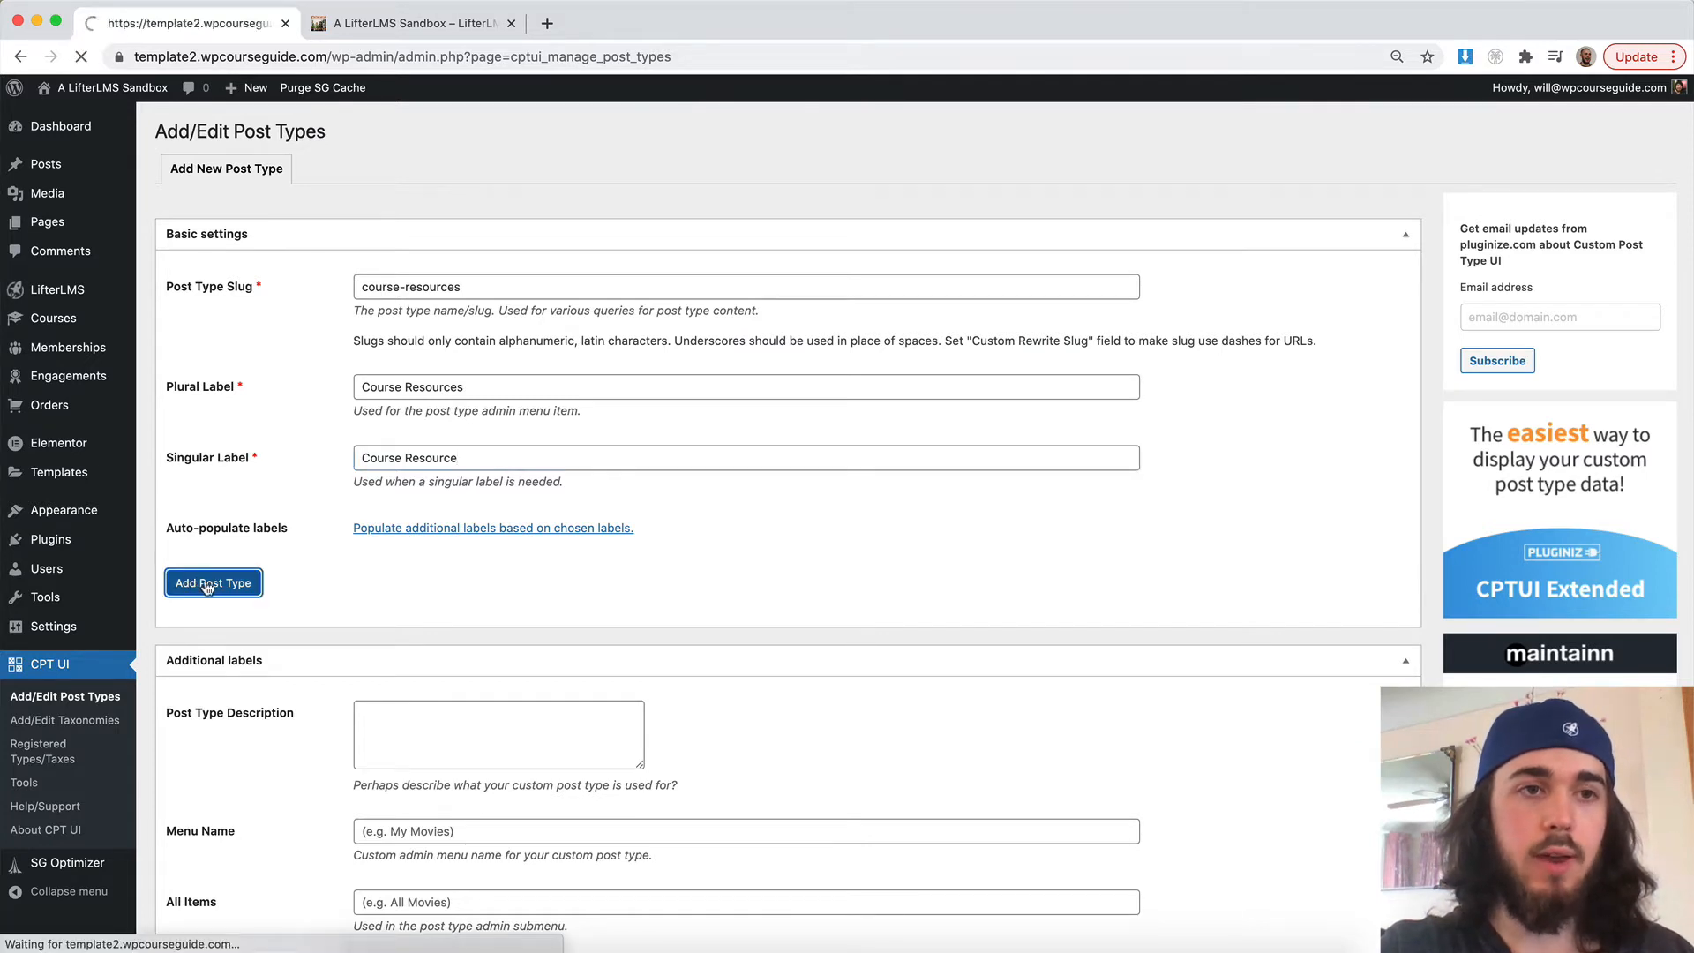
# - View the Course Resources list and compare it with the site's Pages list
pyautogui.moveTo(62, 292)
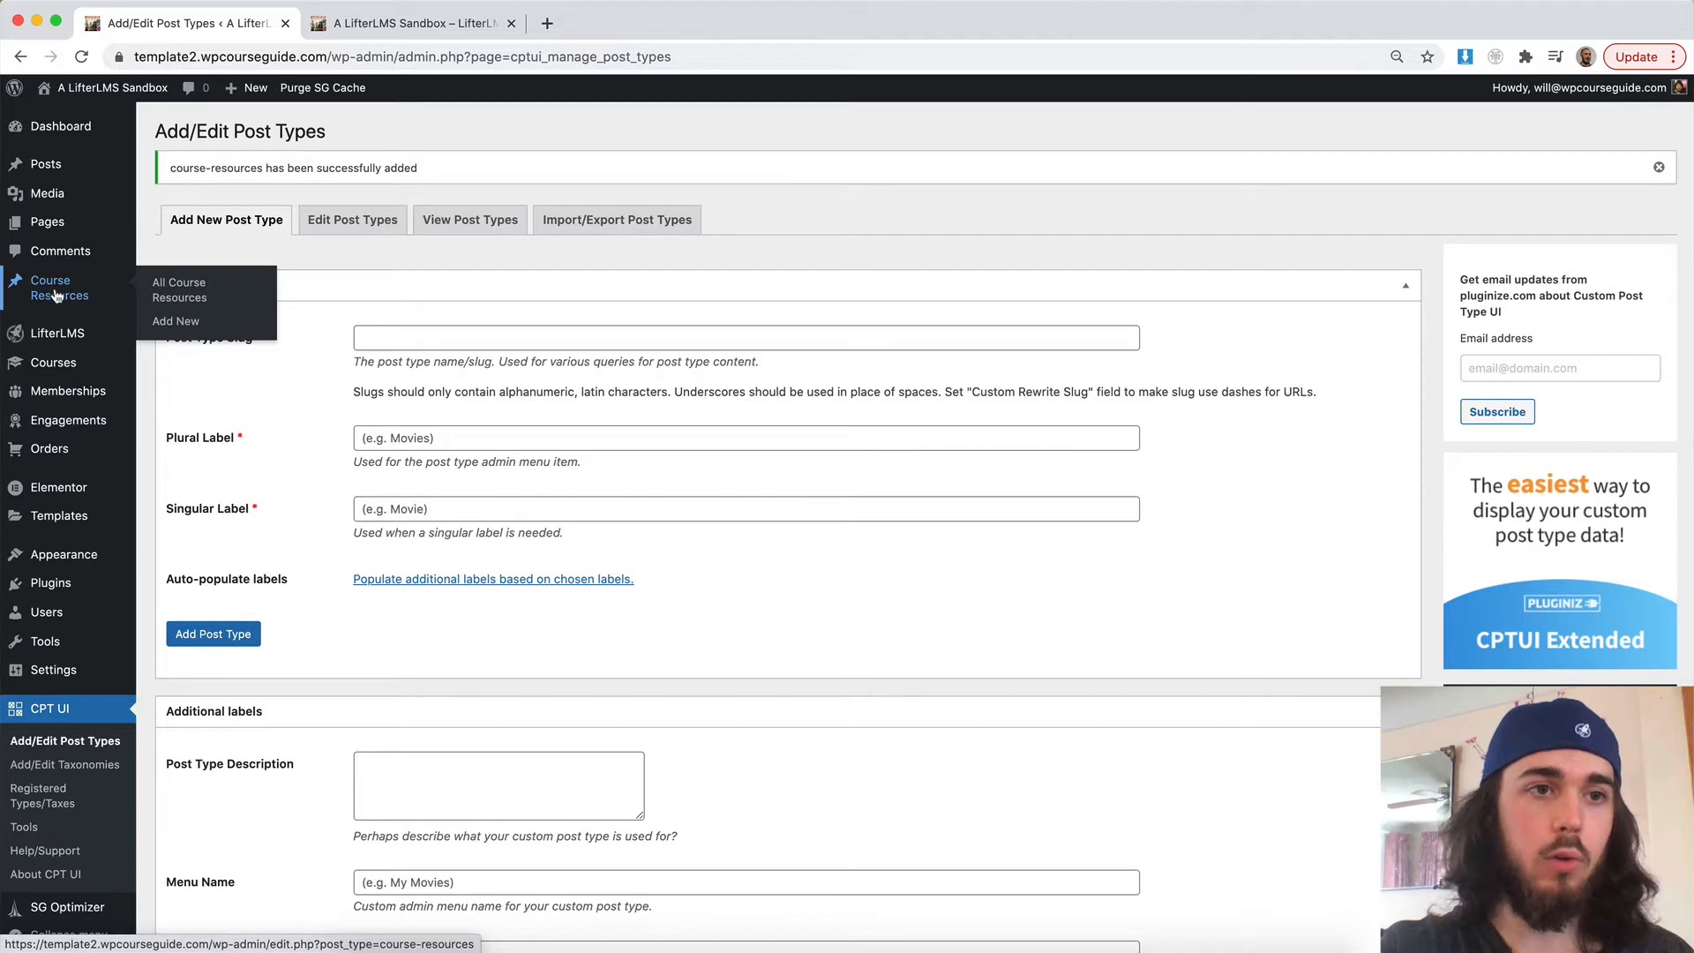
pyautogui.click(57, 295)
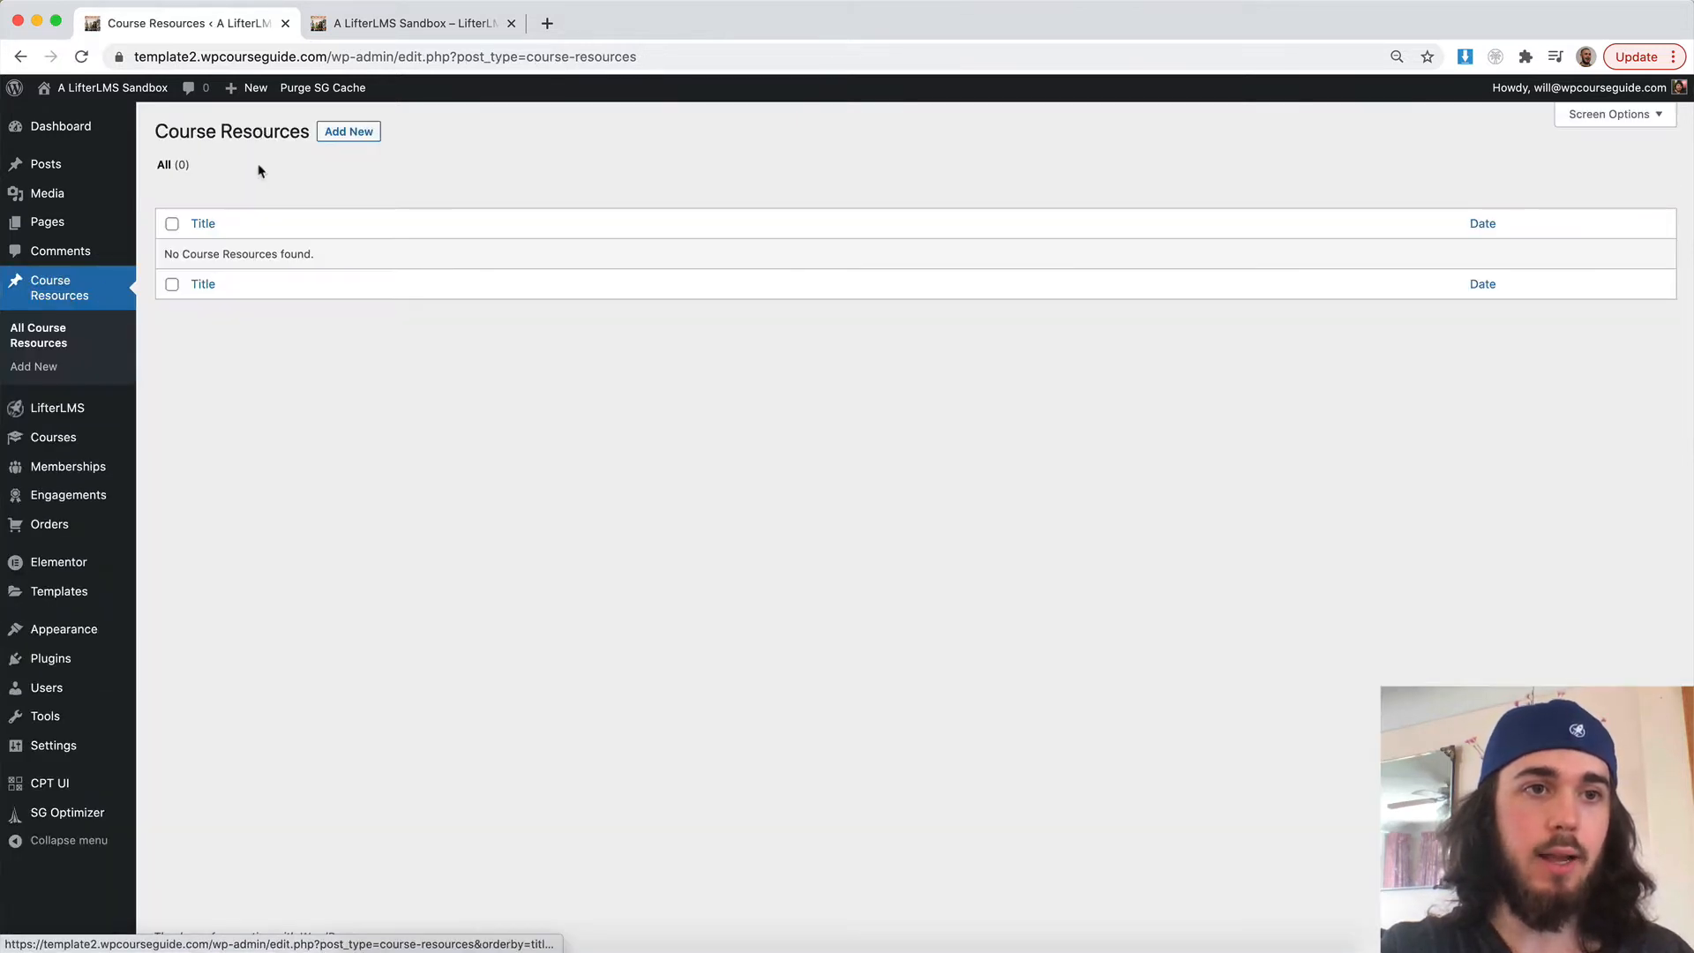
pyautogui.click(93, 226)
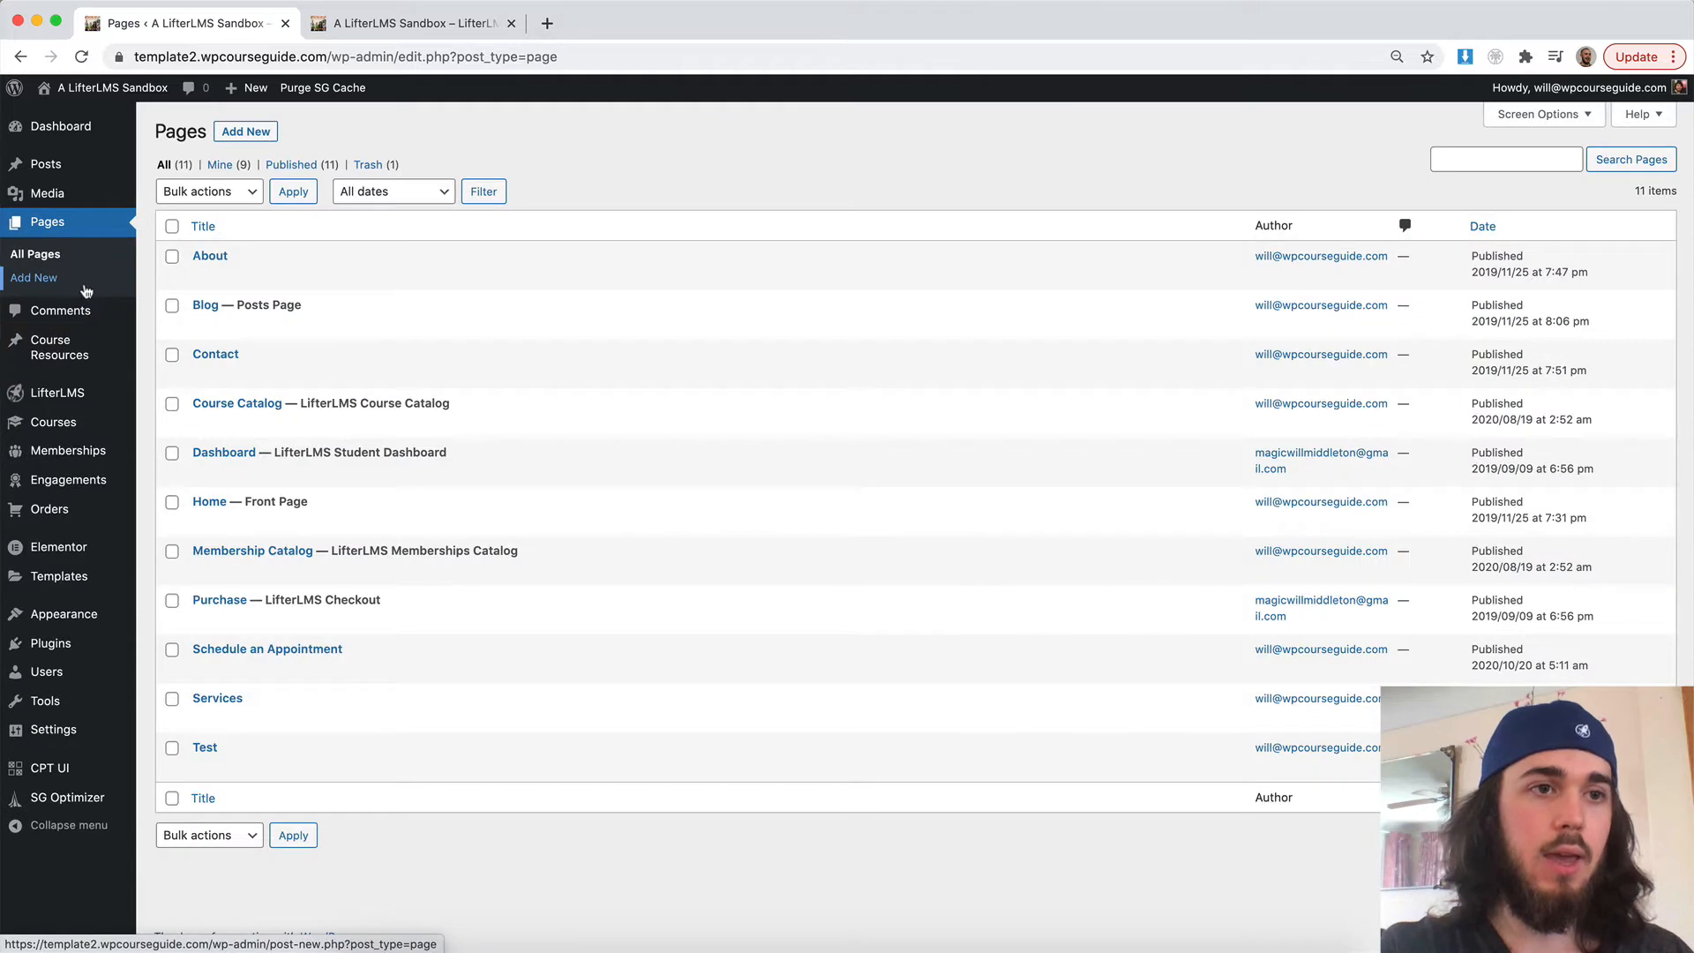
# - Create a new course resource titled "How to cook scrambled eggs"
pyautogui.click(71, 348)
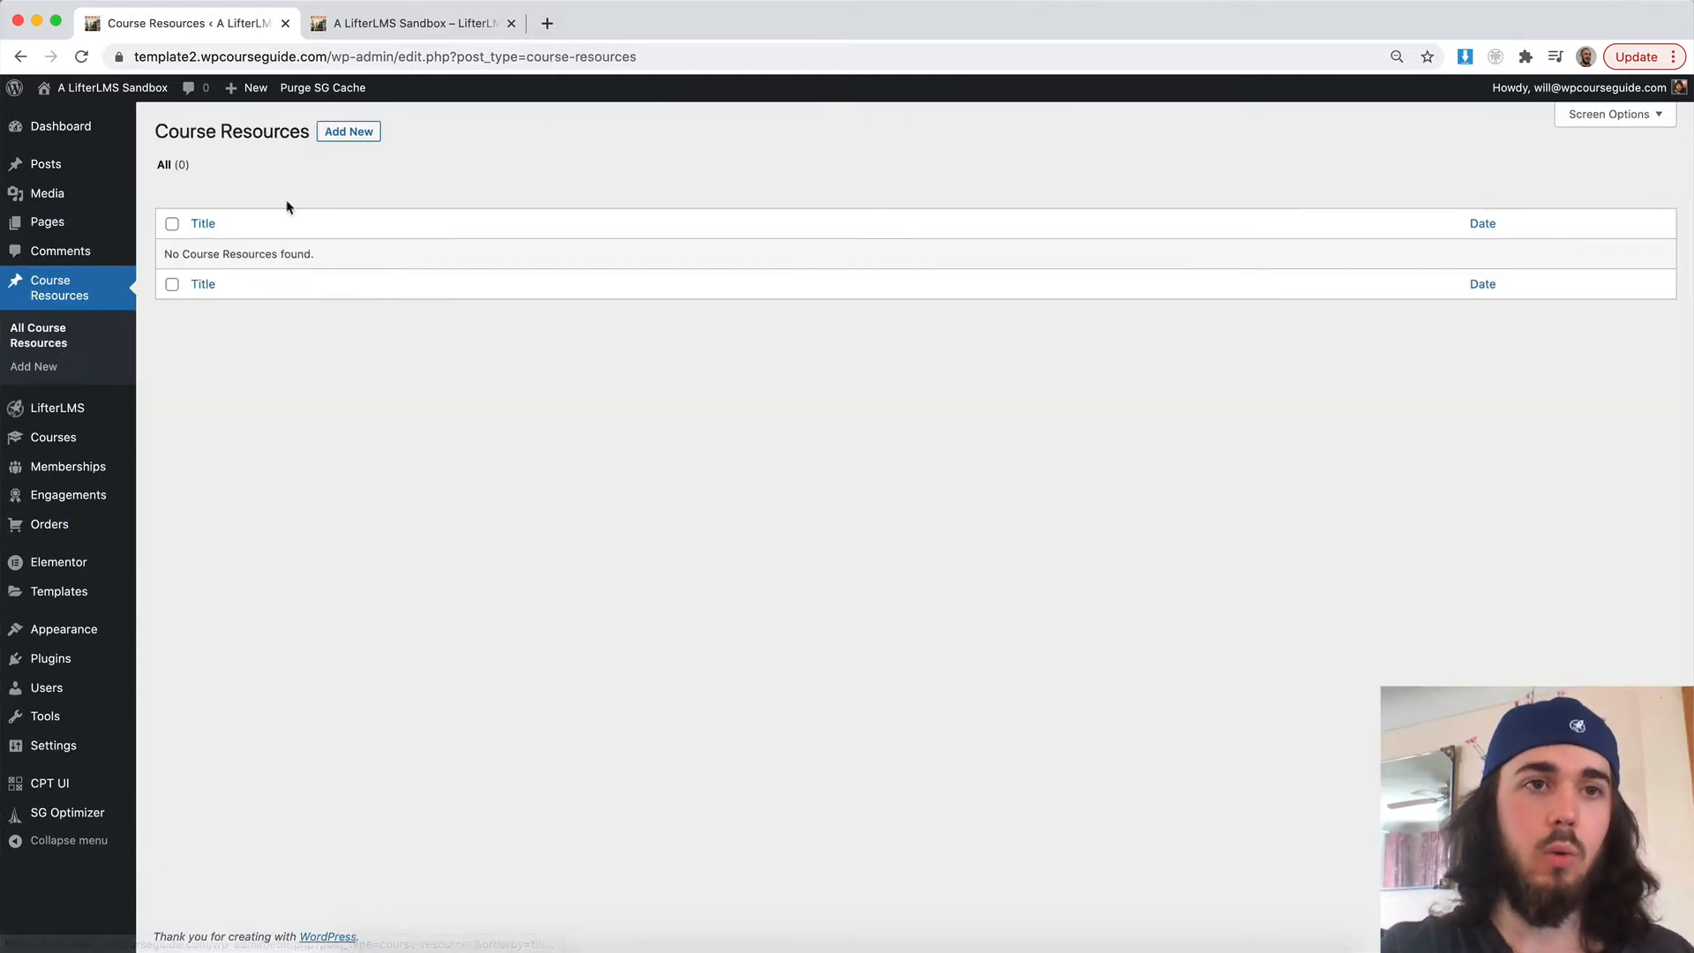
pyautogui.click(349, 136)
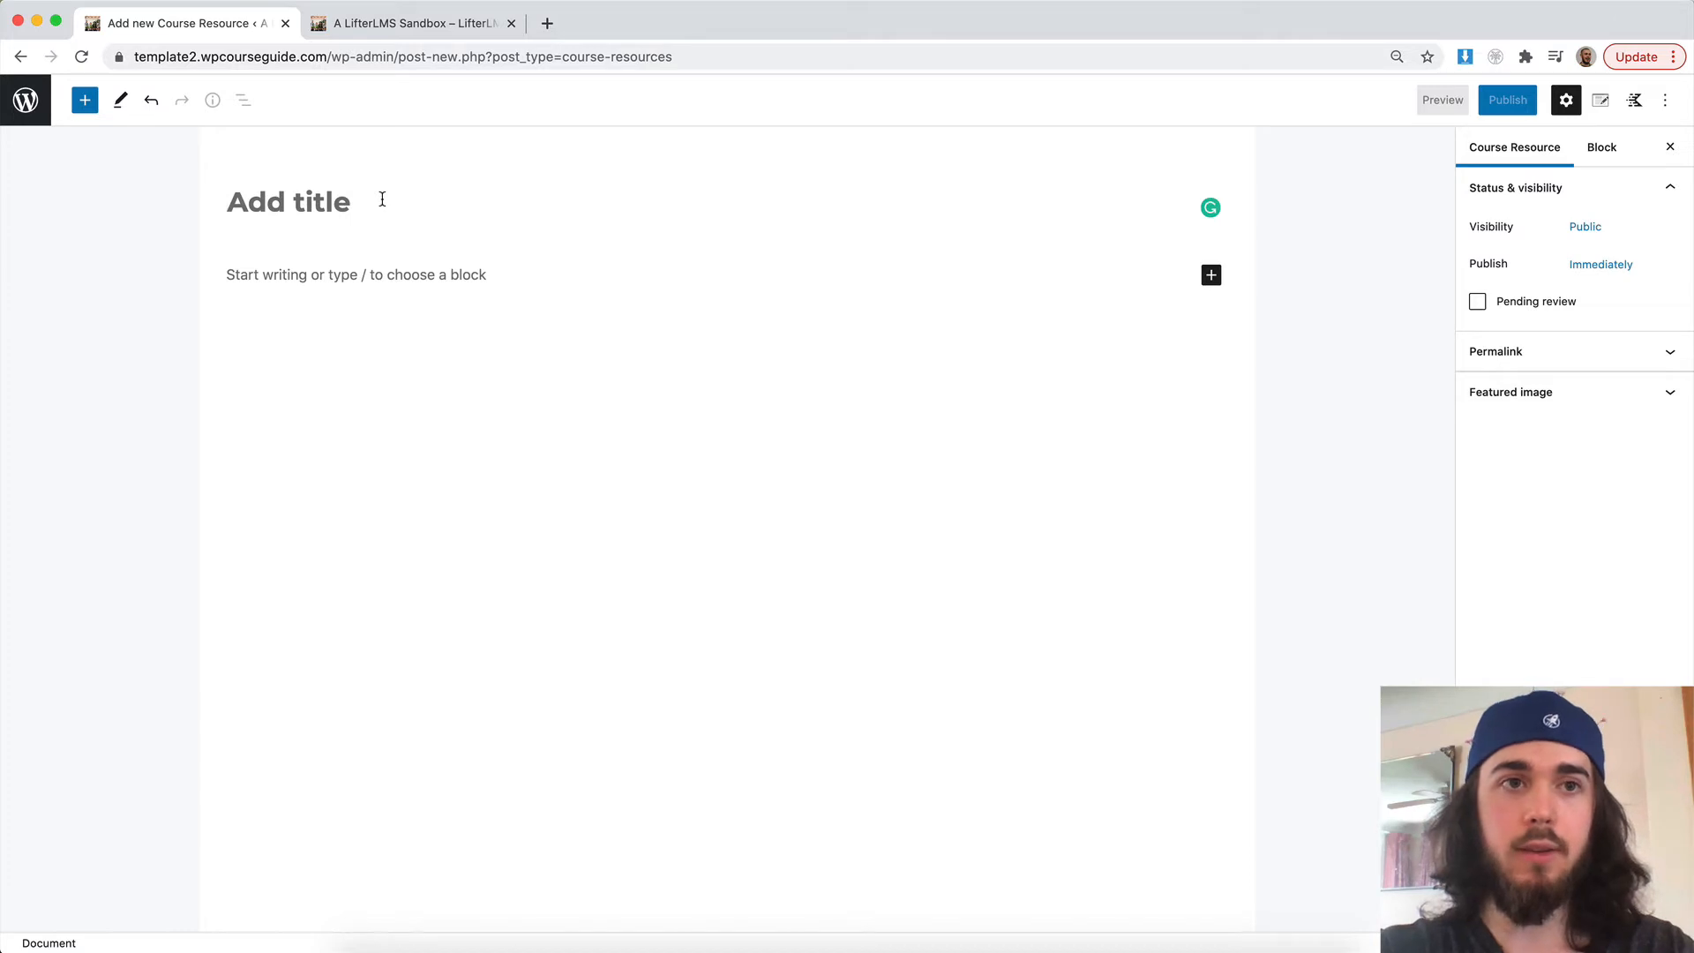
pyautogui.write('How to co')
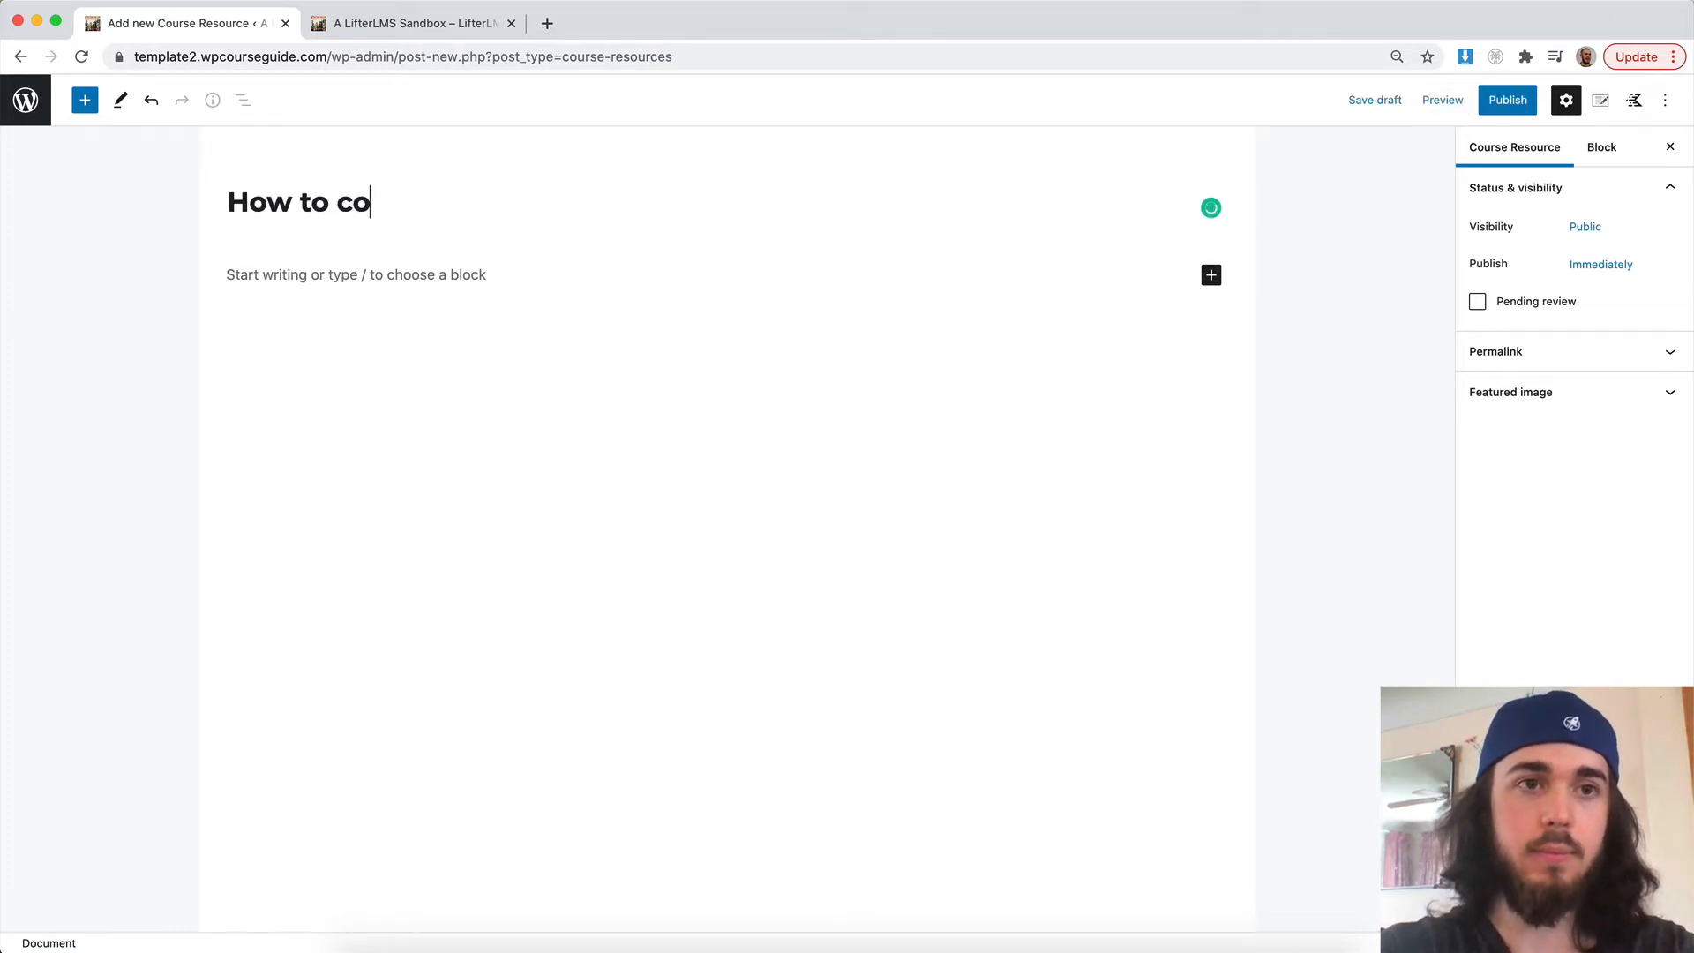
pyautogui.write('ok scrambled')
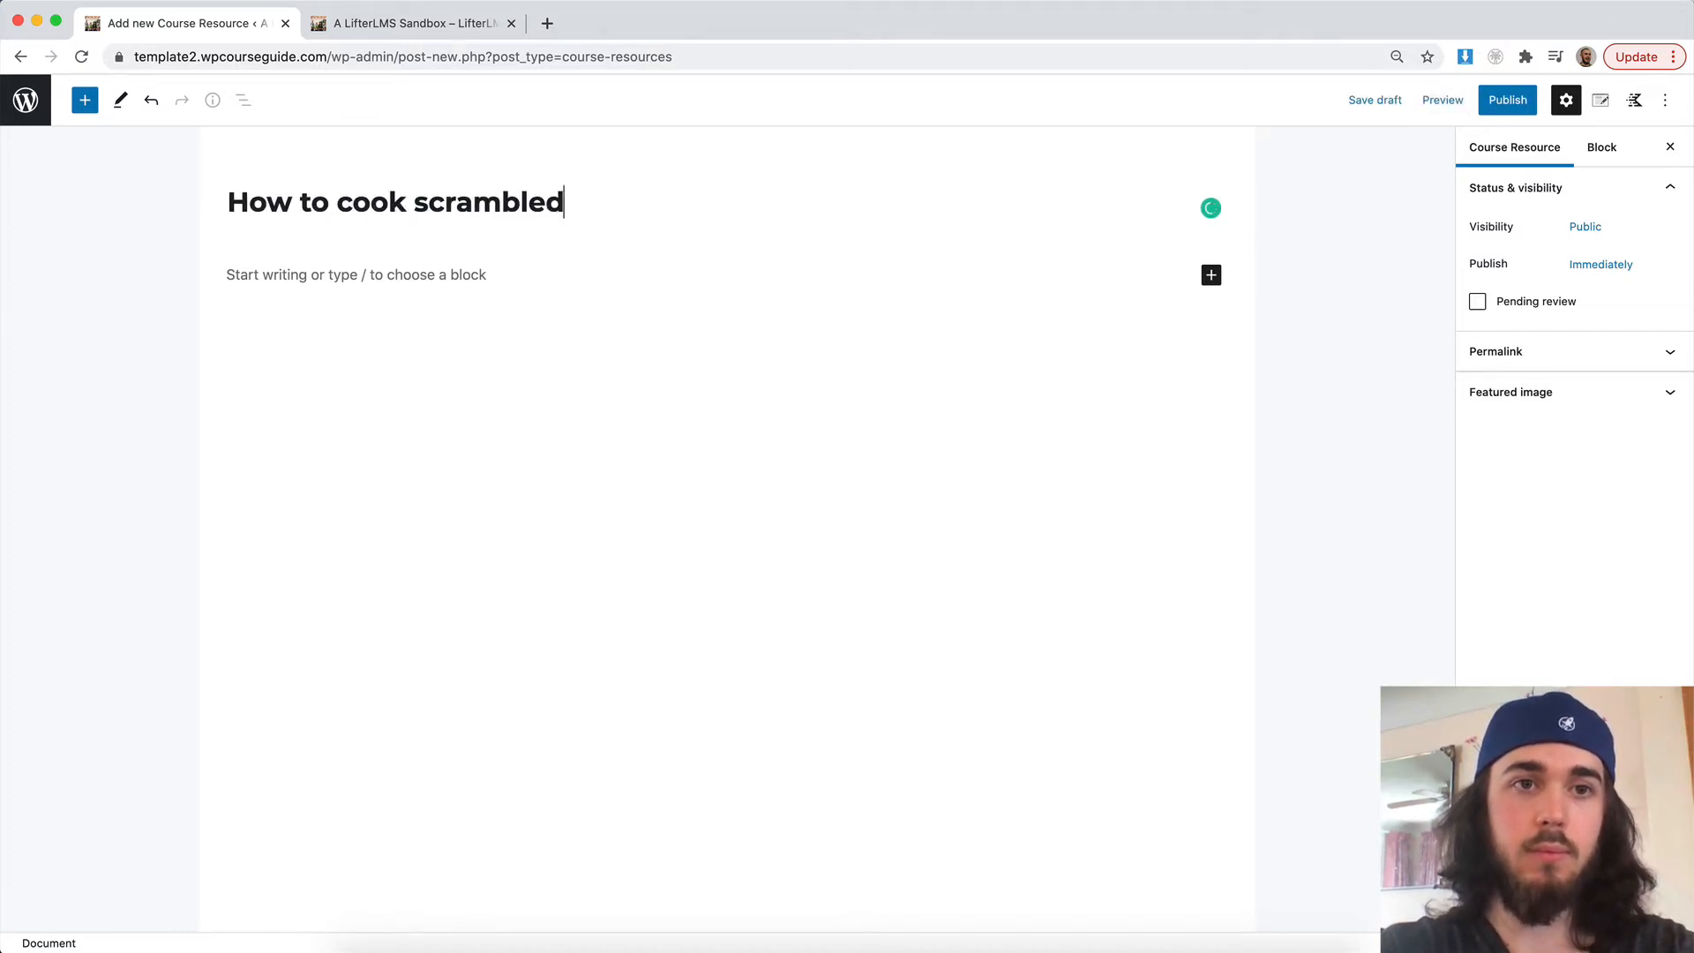
pyautogui.write(' eggs')
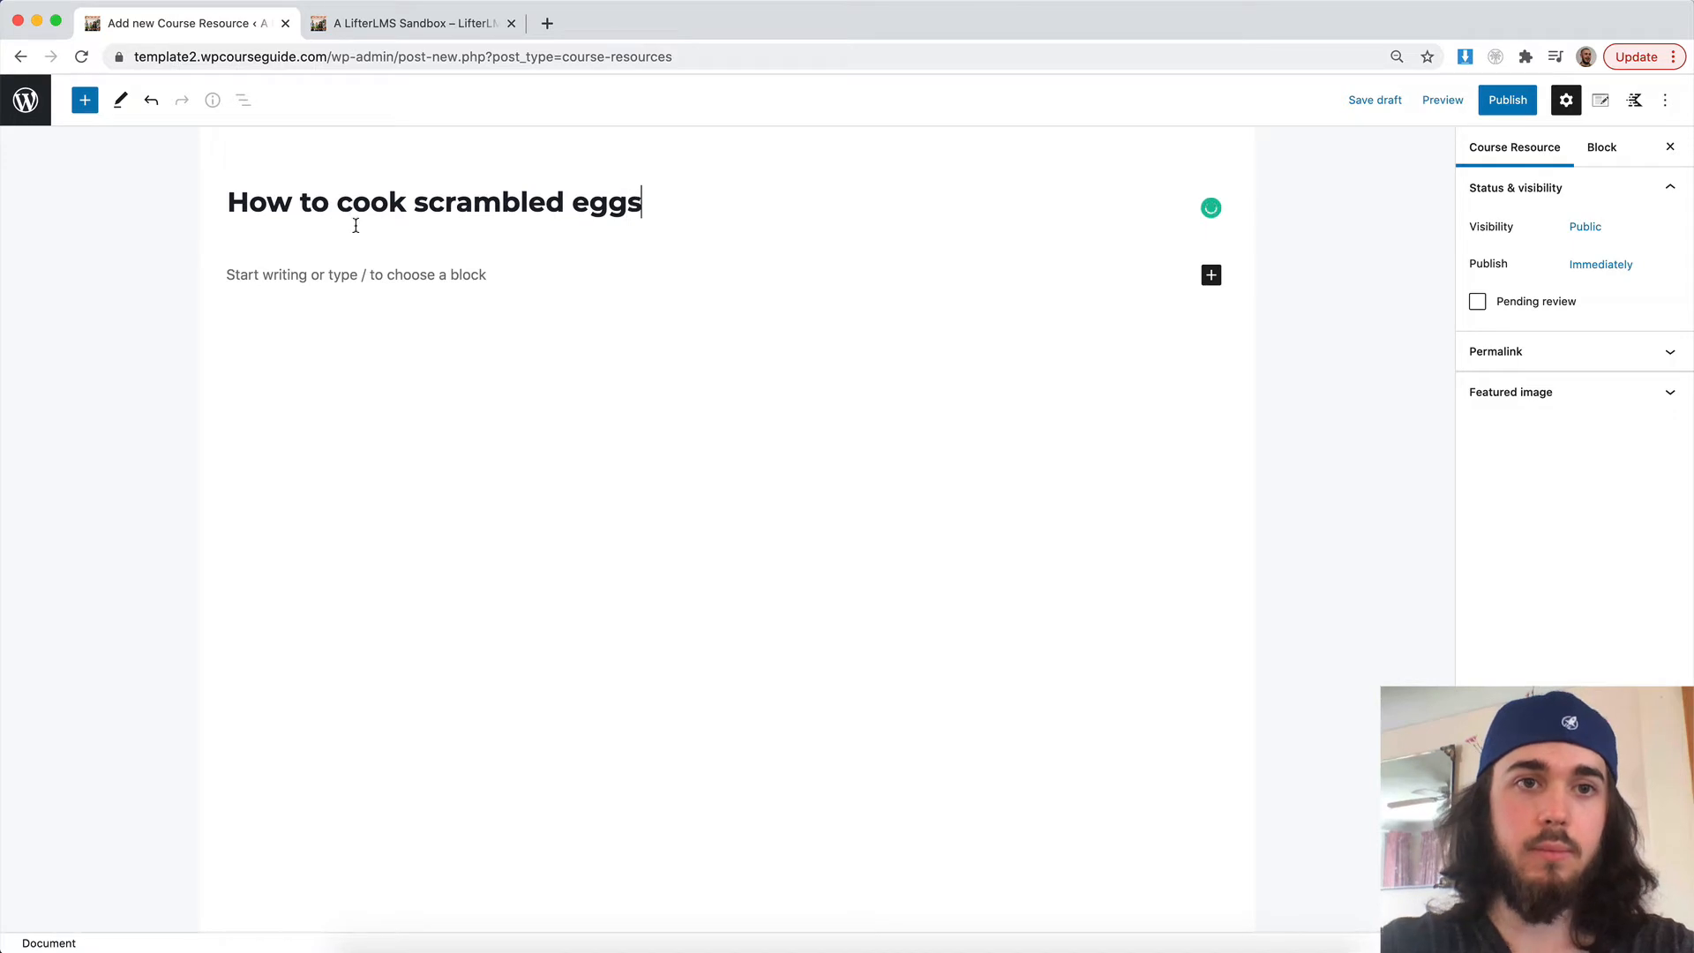
# - Add a List block with the items "step 1:" and "step 2:" to the resource body and publish it
pyautogui.click(331, 270)
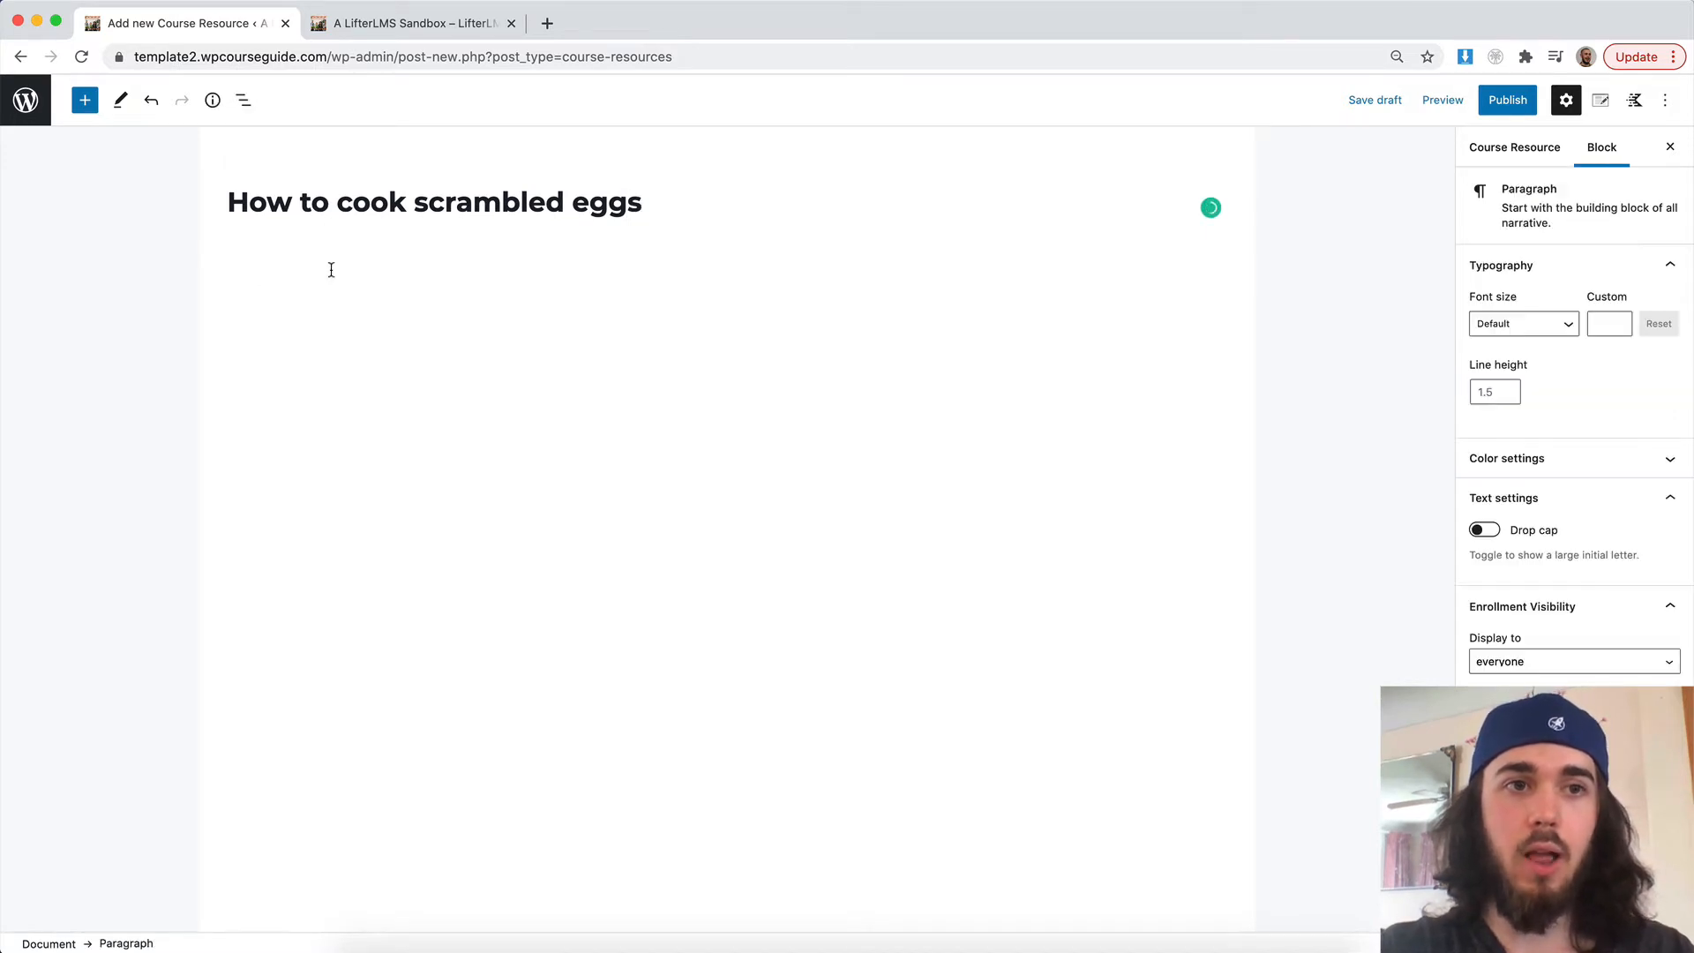
pyautogui.click(92, 105)
pyautogui.write('list')
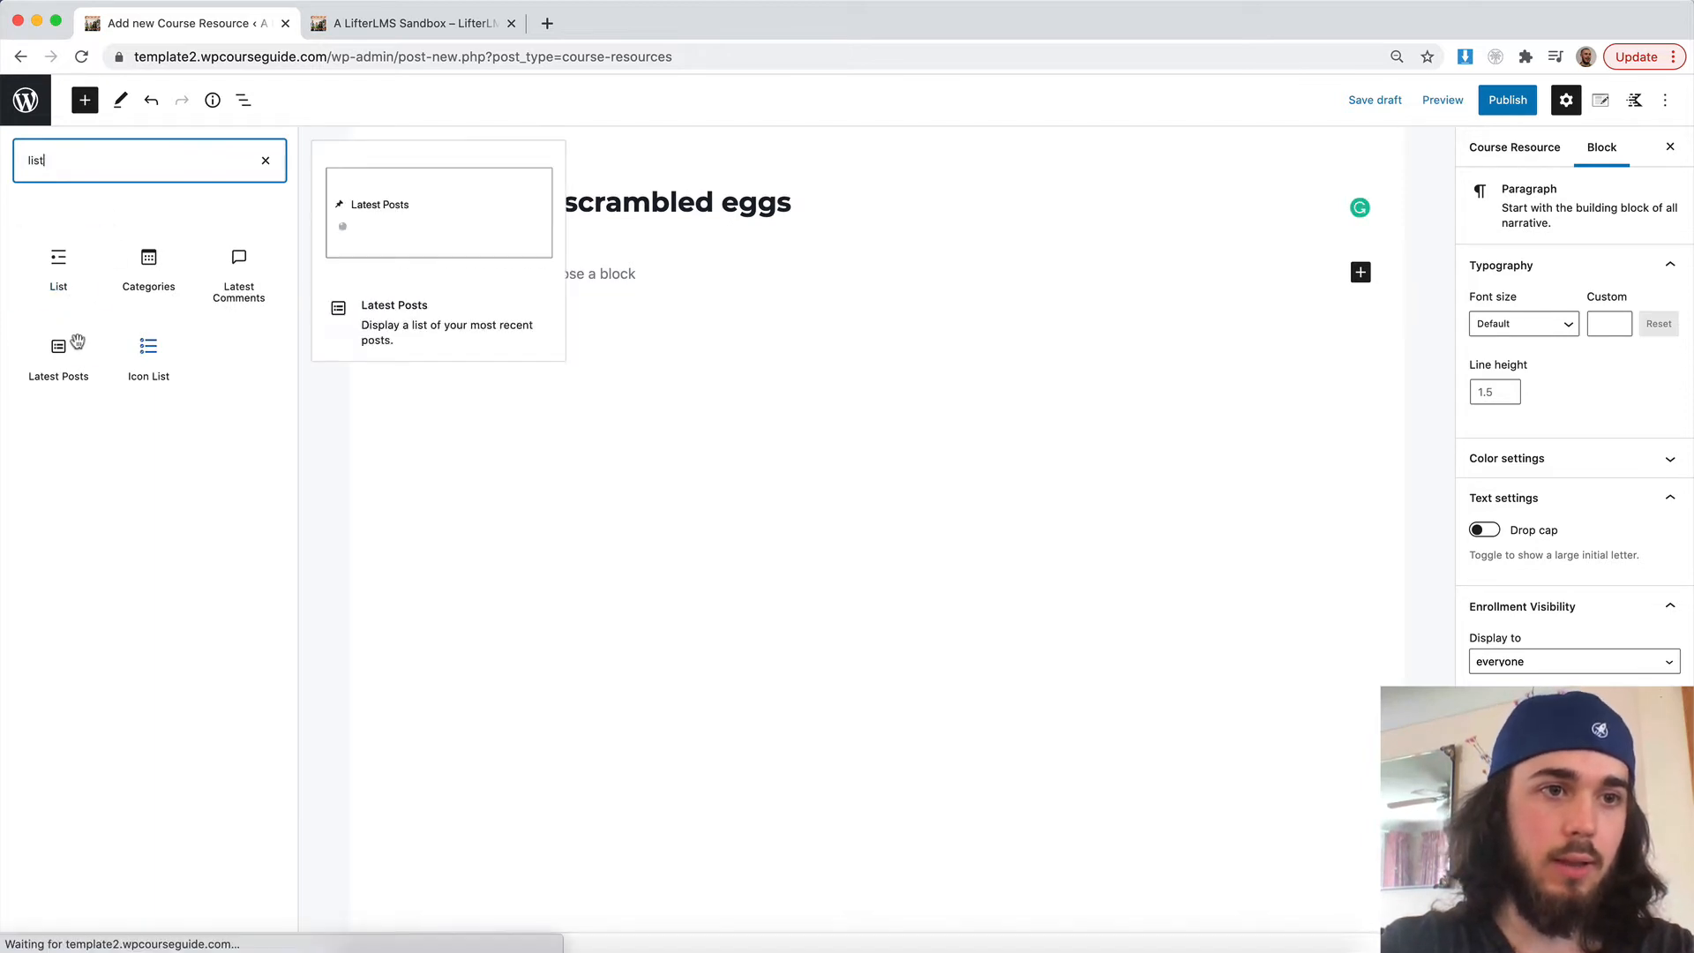
pyautogui.click(62, 269)
pyautogui.write('step 1:')
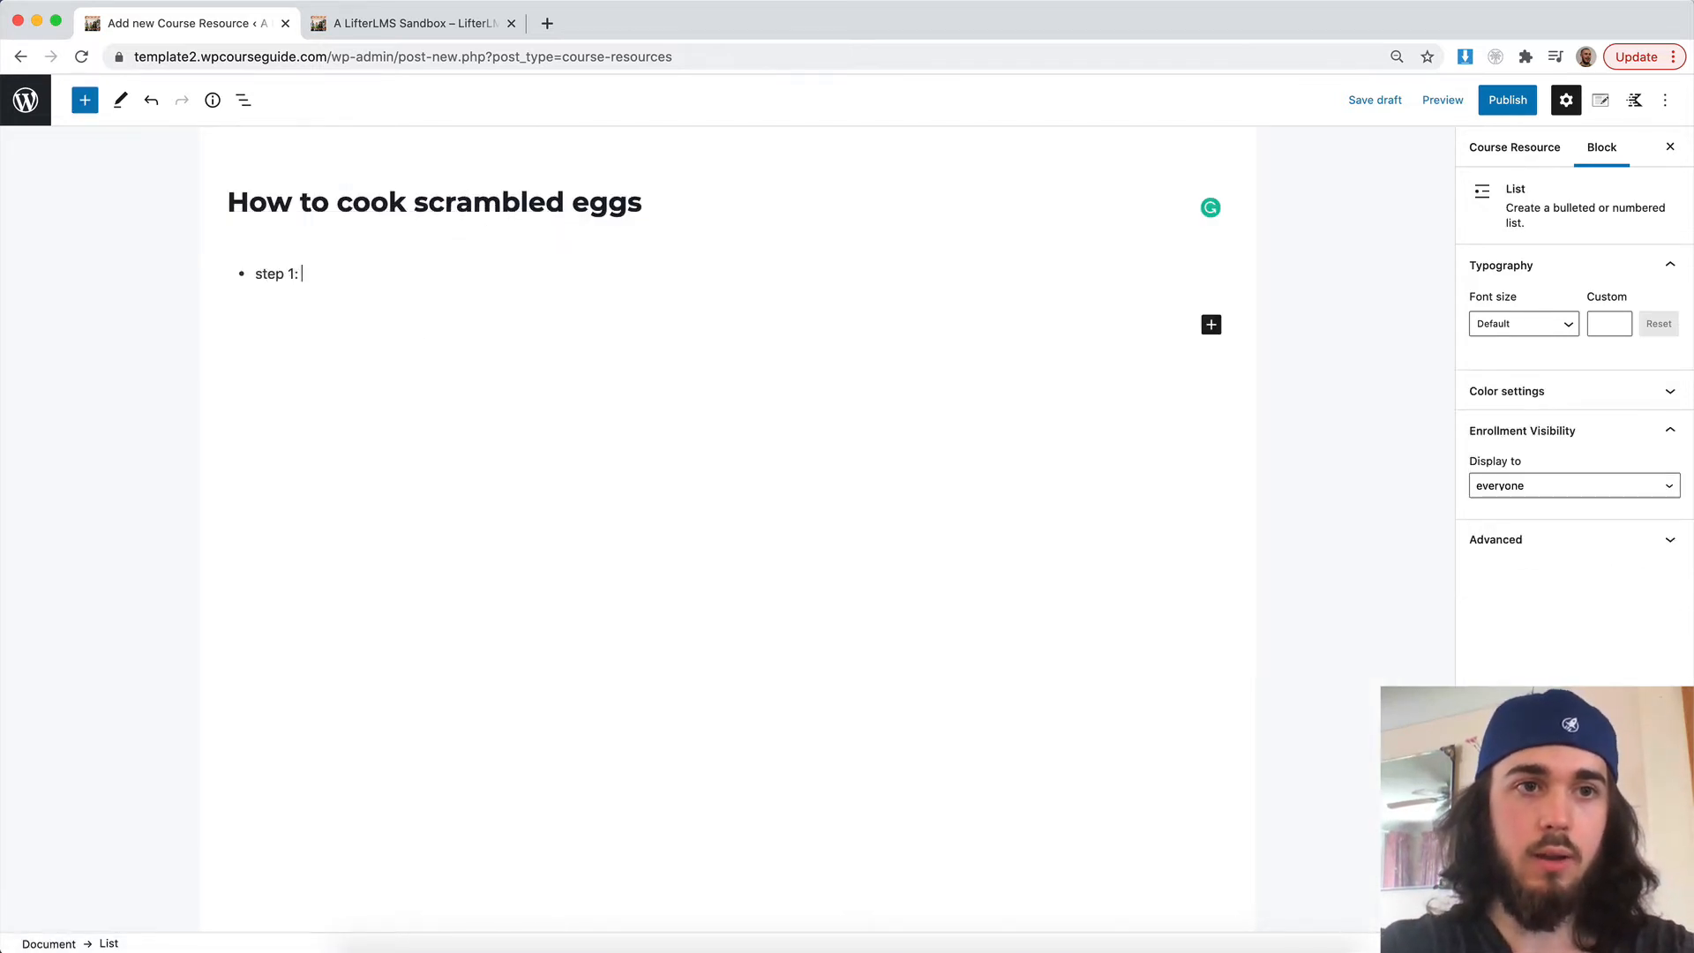
pyautogui.press('Return')
pyautogui.write('st')
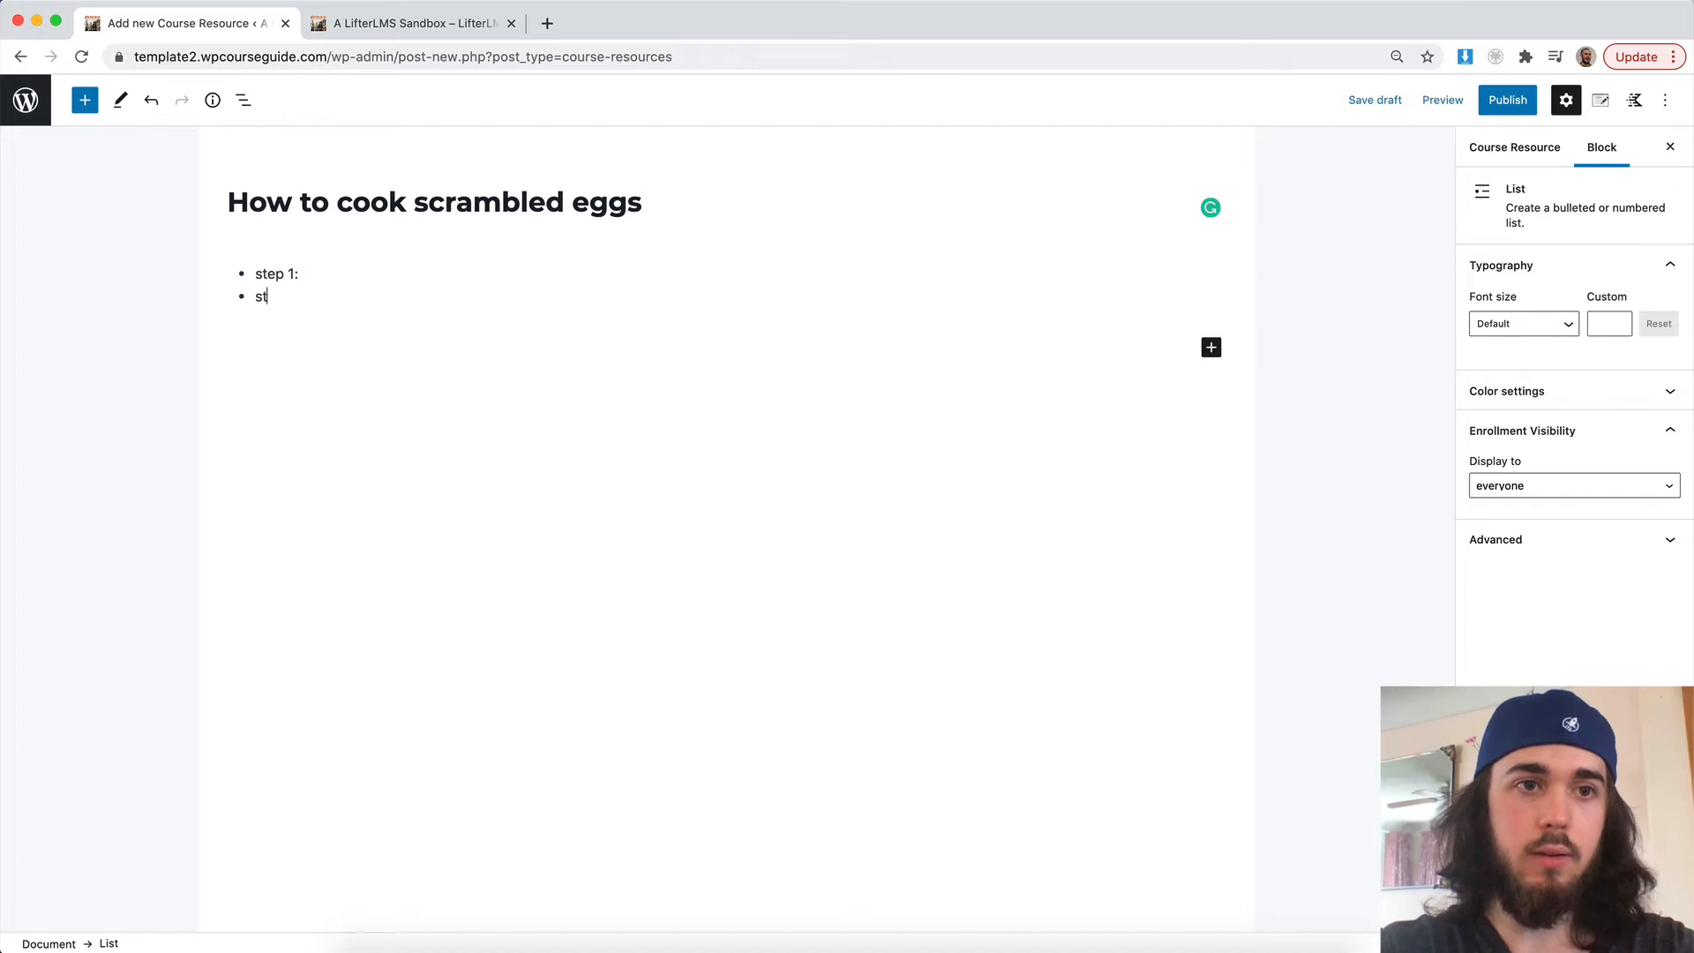
pyautogui.write('ep 2:')
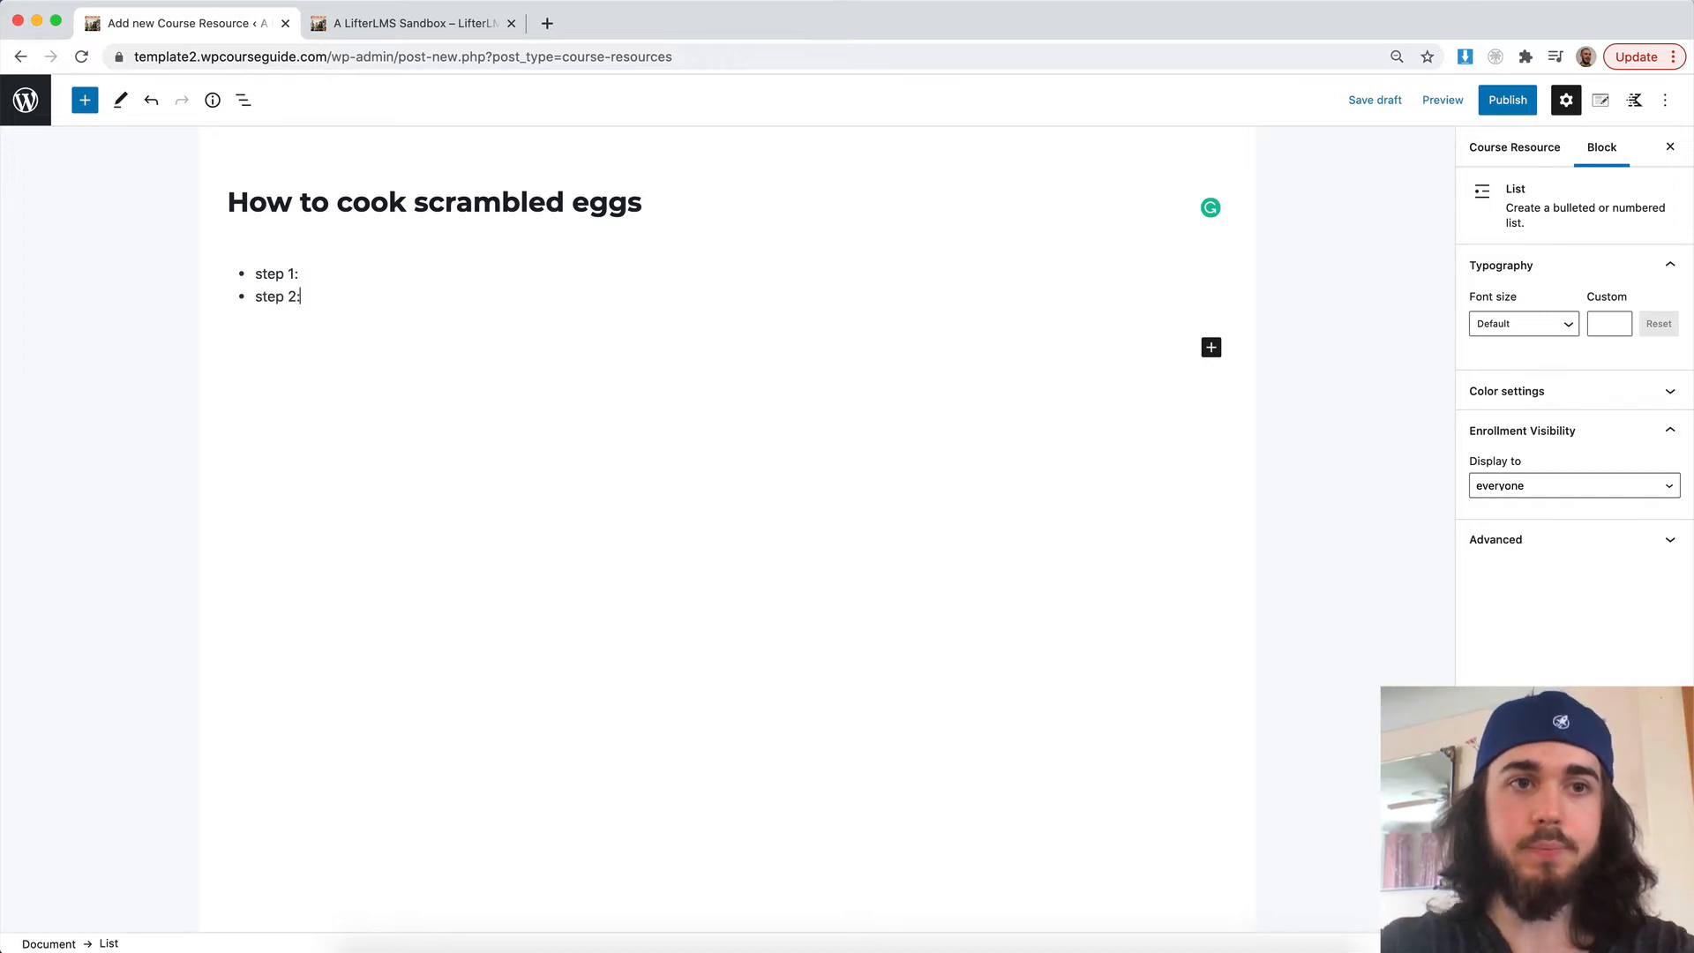
pyautogui.click(1507, 100)
pyautogui.click(1504, 102)
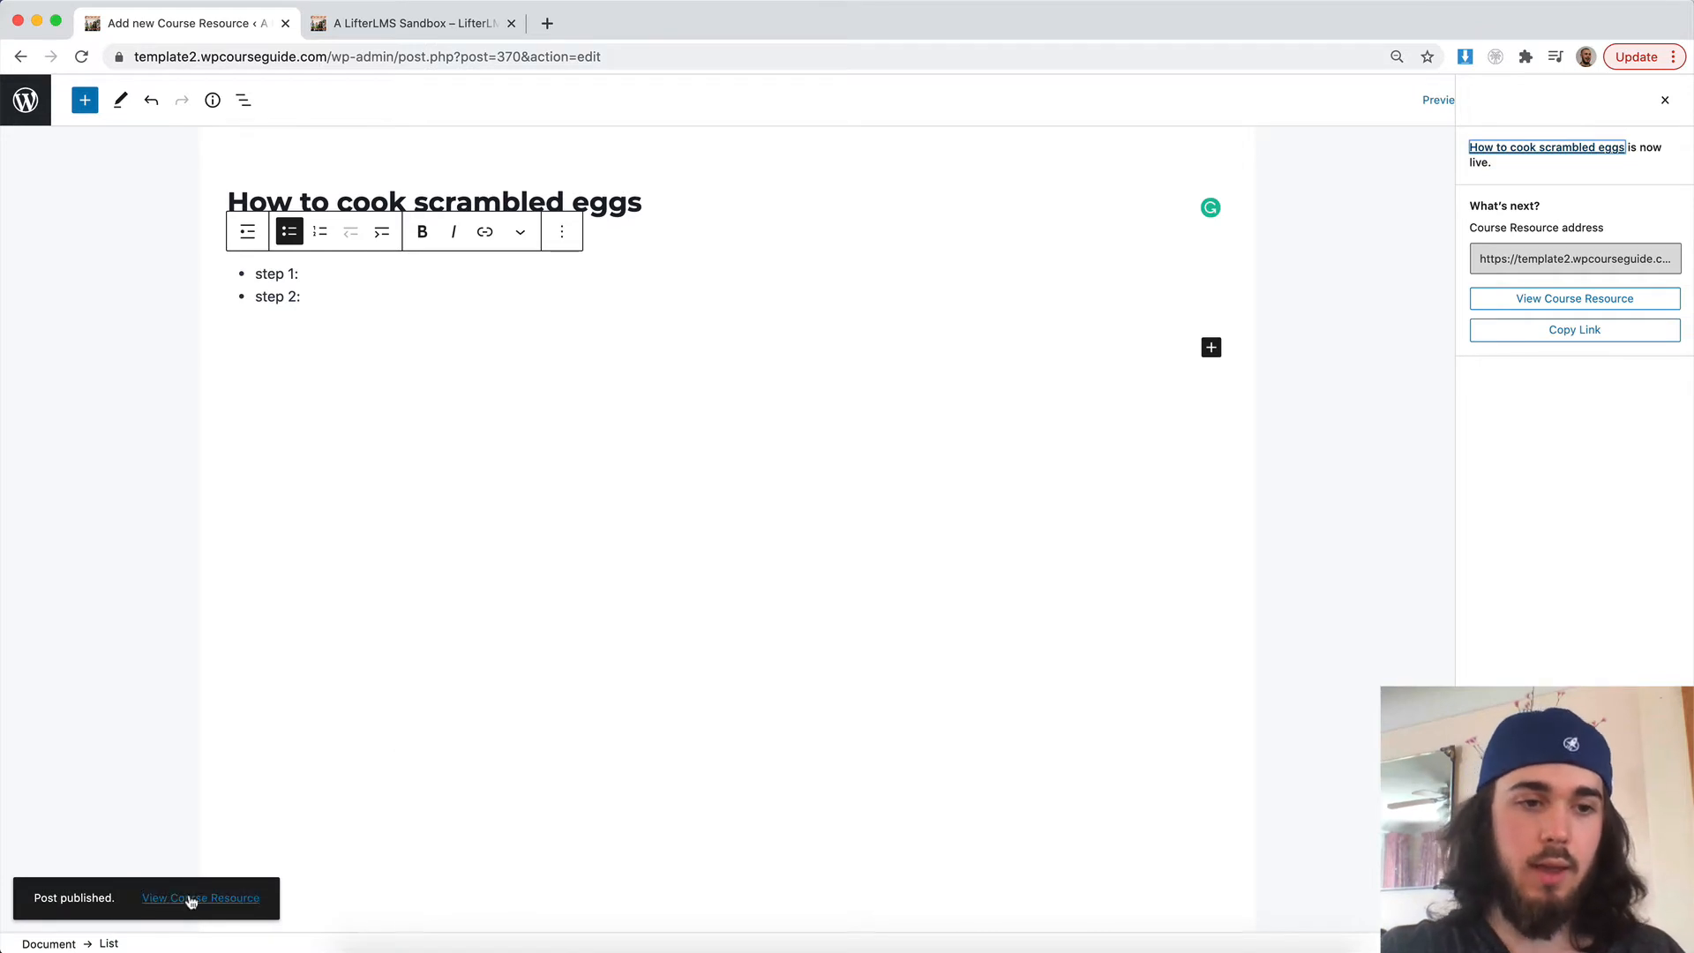
# - View the published scrambled eggs resource on the live site and reopen it in the editor
pyautogui.click(161, 898)
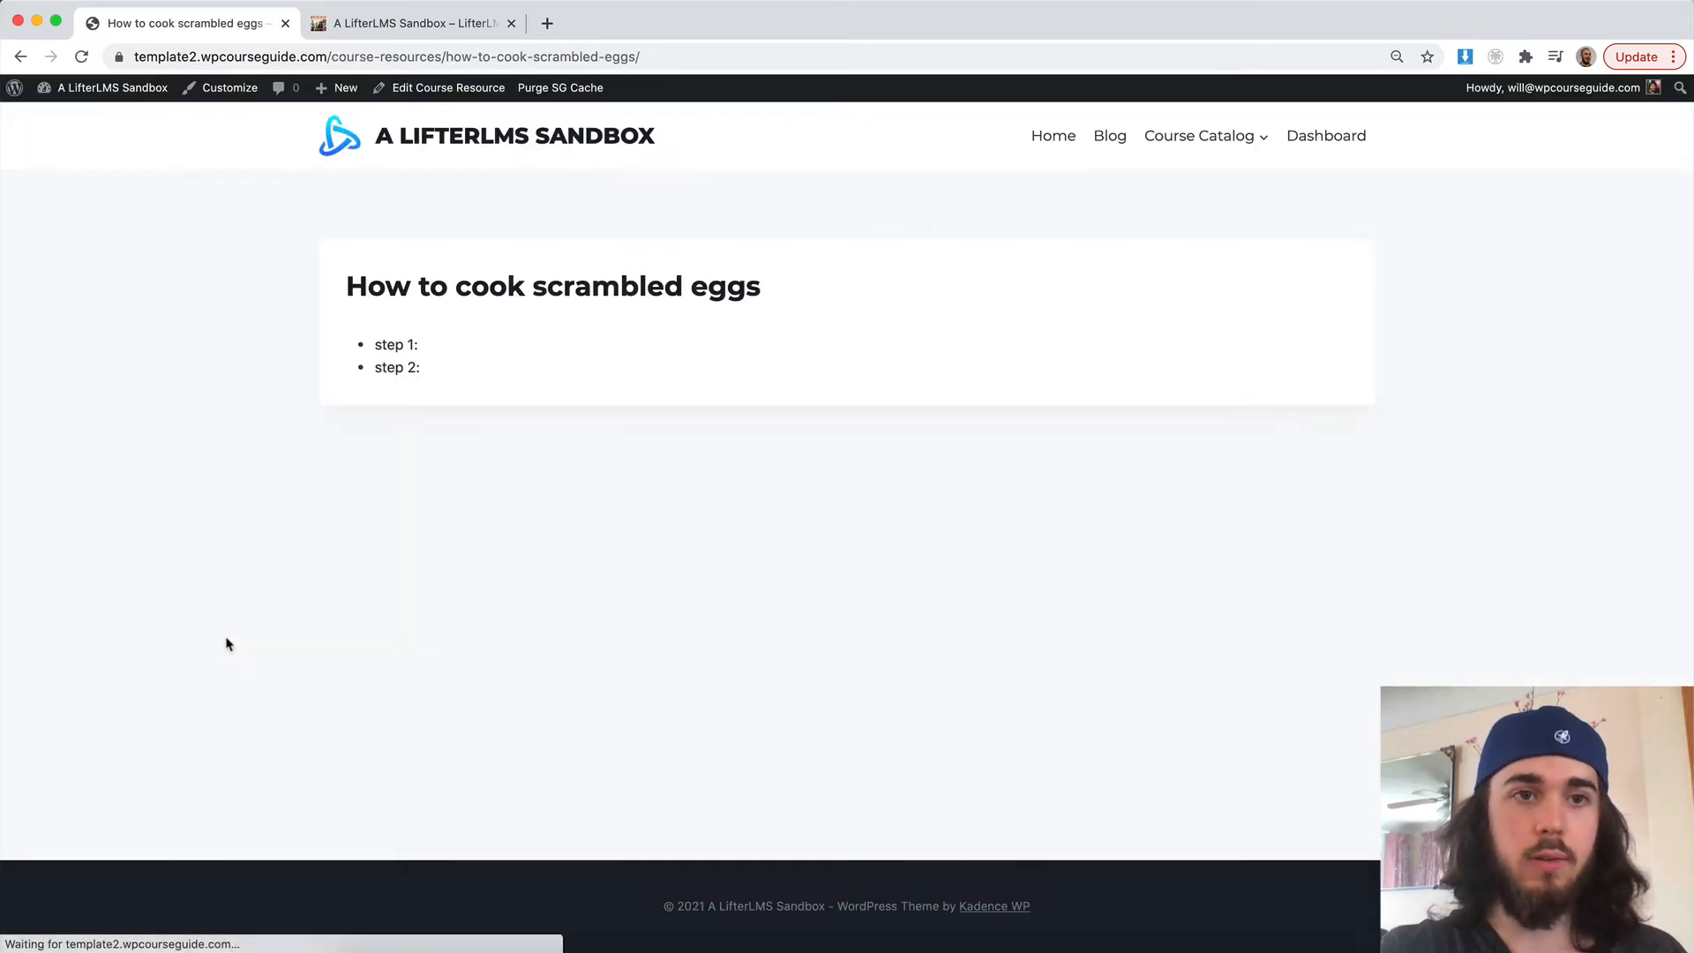
pyautogui.moveTo(492, 293); pyautogui.dragTo(564, 348)
pyautogui.click(565, 369)
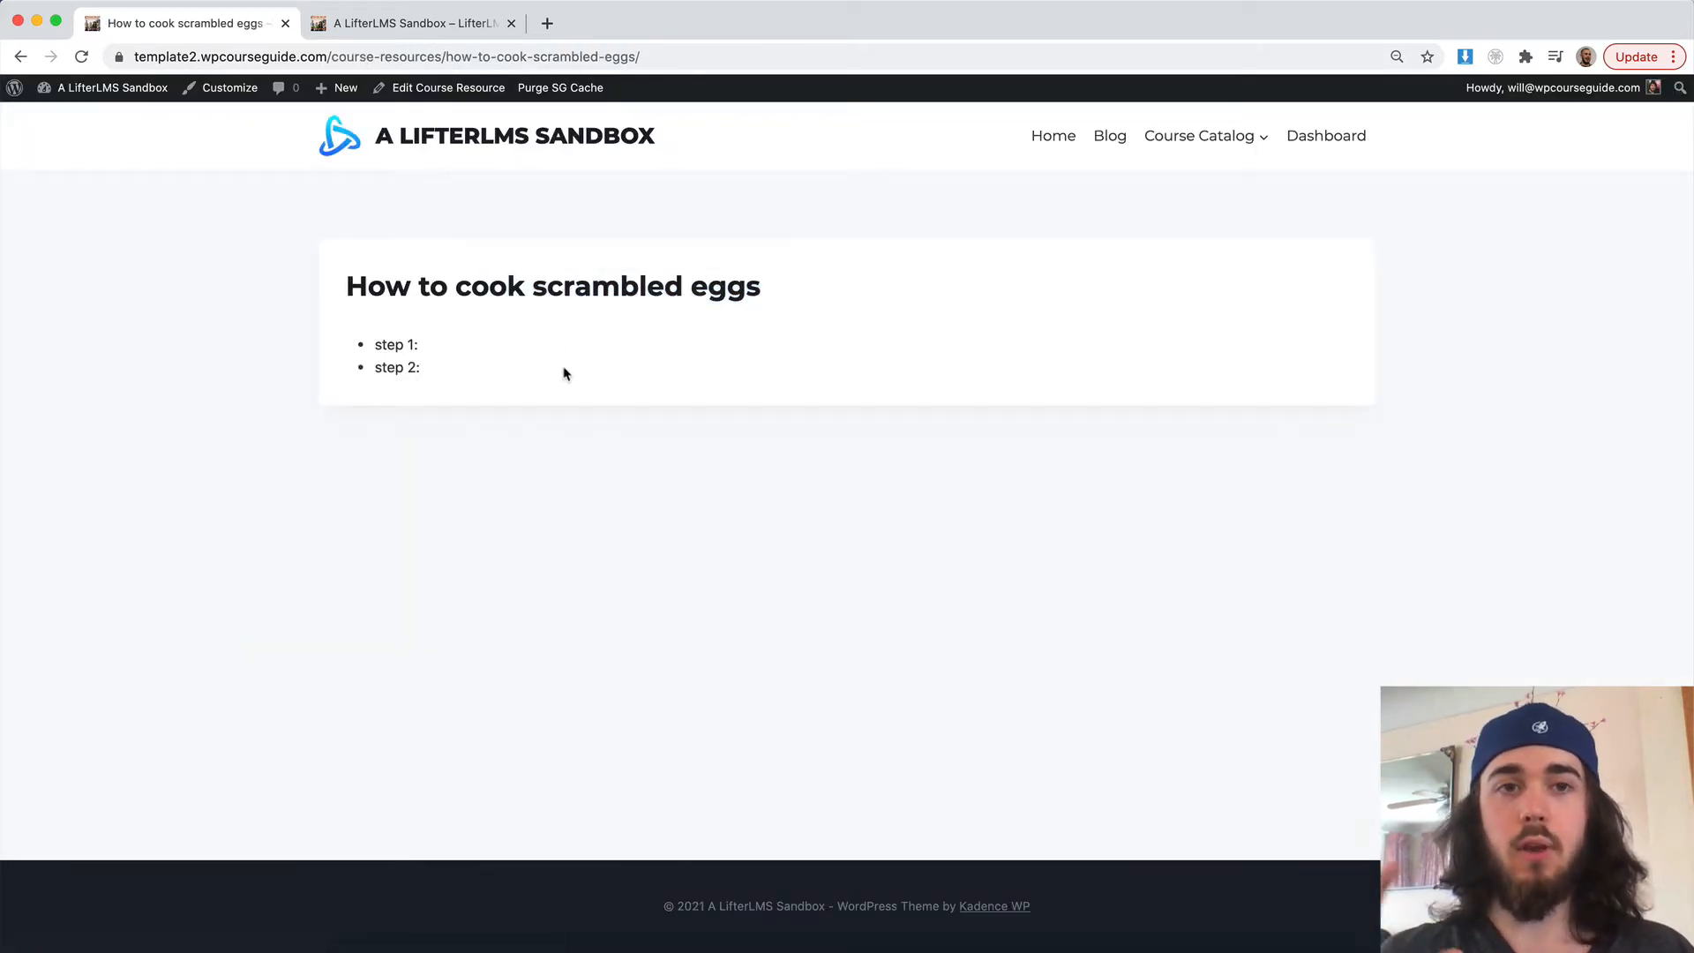
pyautogui.click(411, 96)
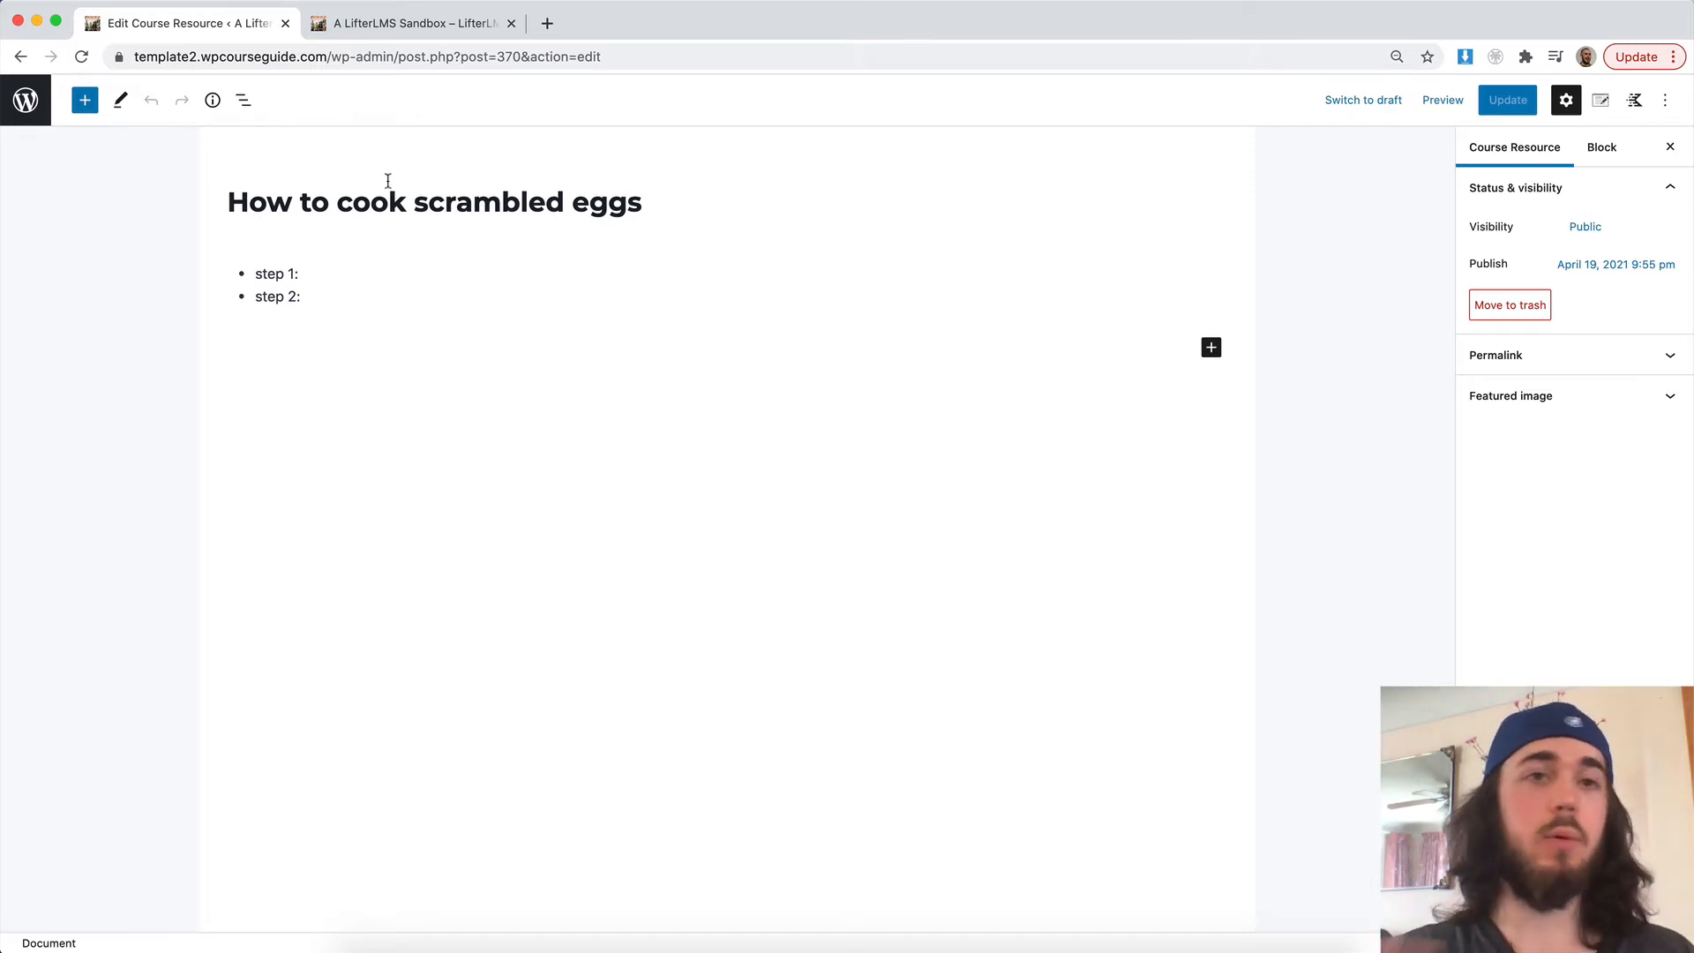
# - Create a new page titled "Course Resources Archive" and publish it
pyautogui.click(39, 119)
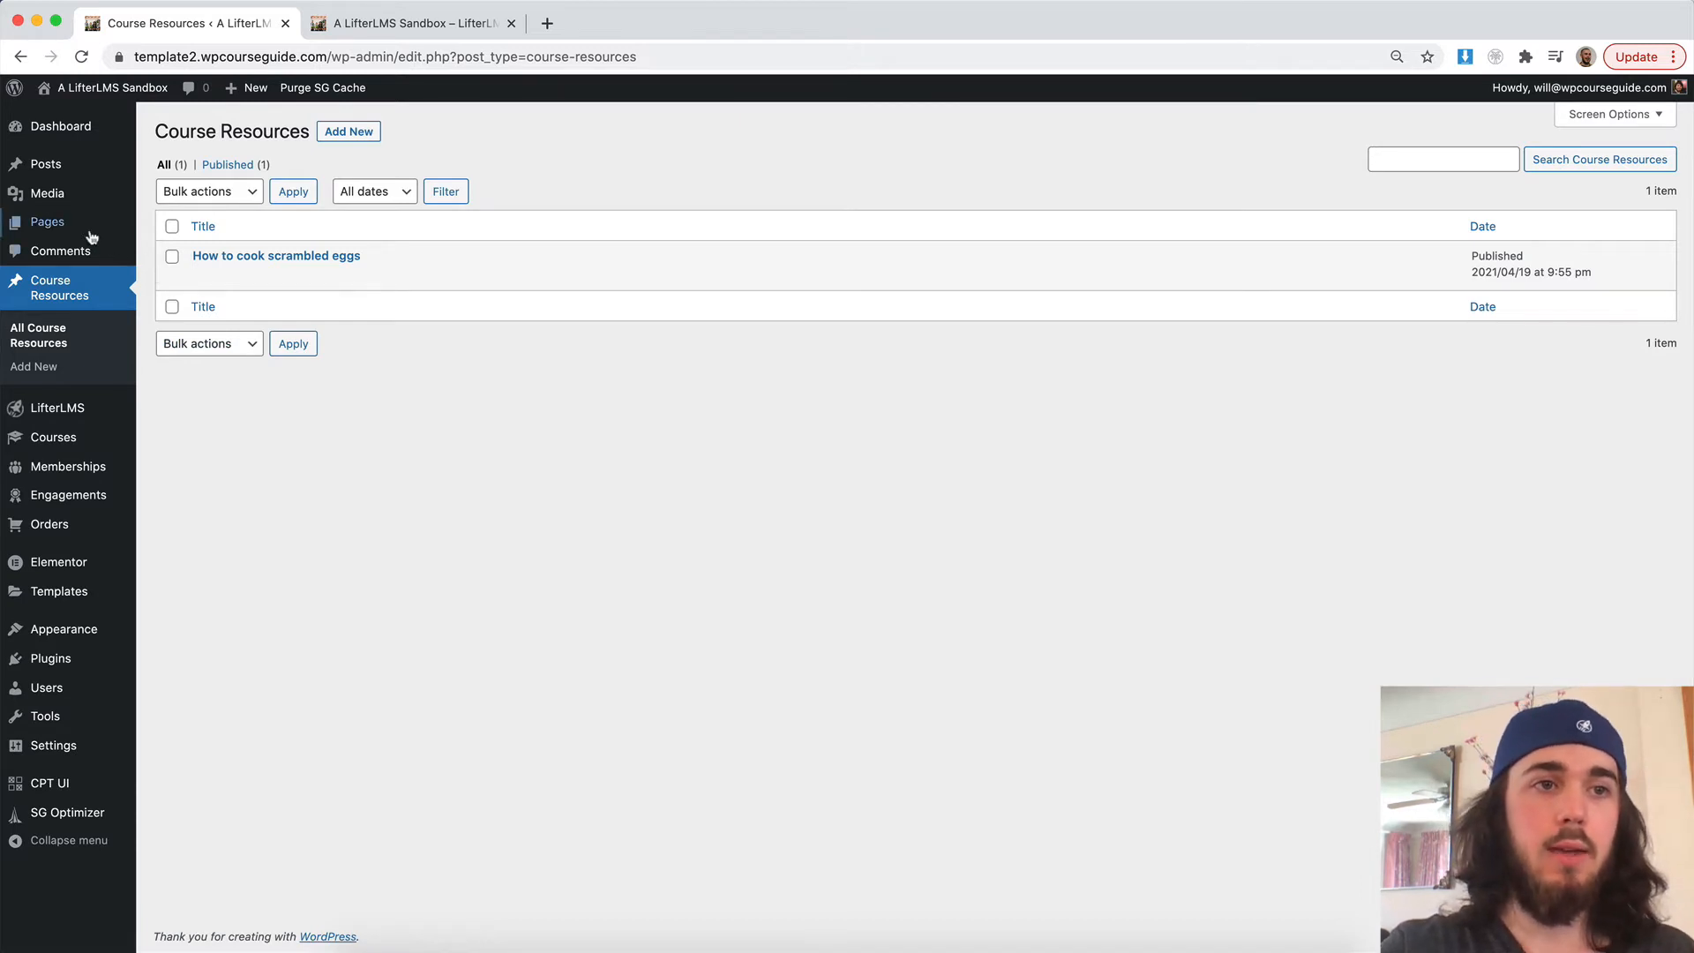
pyautogui.moveTo(47, 222)
pyautogui.click(166, 249)
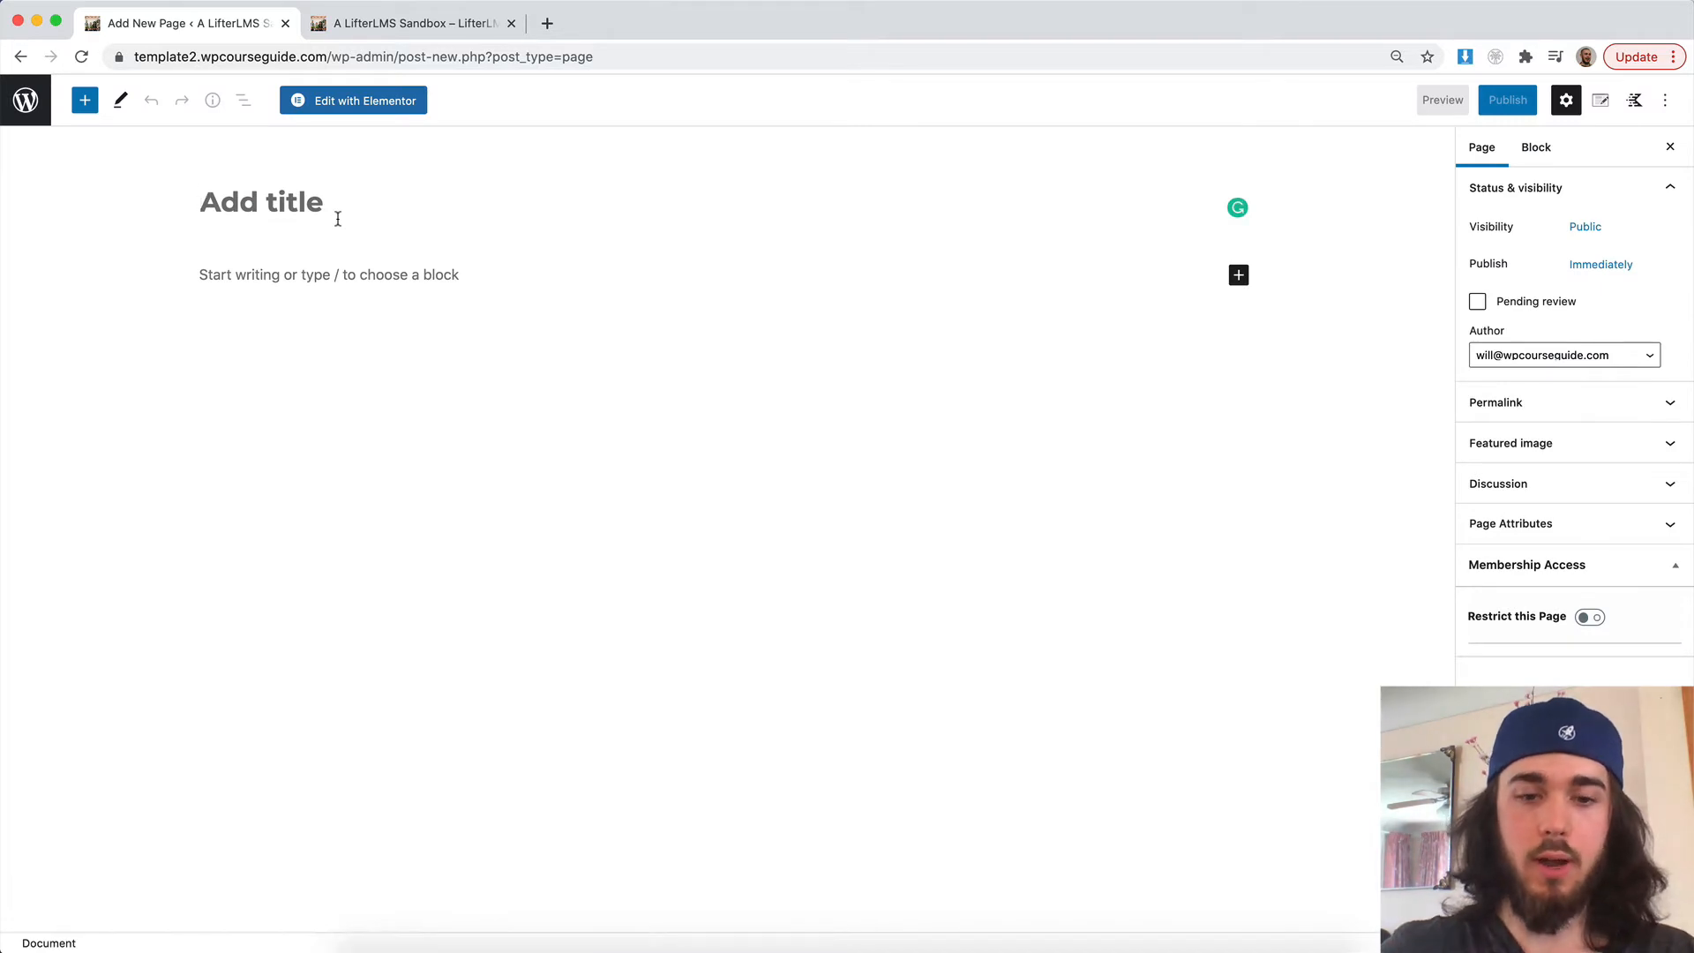
pyautogui.write('Course Reso')
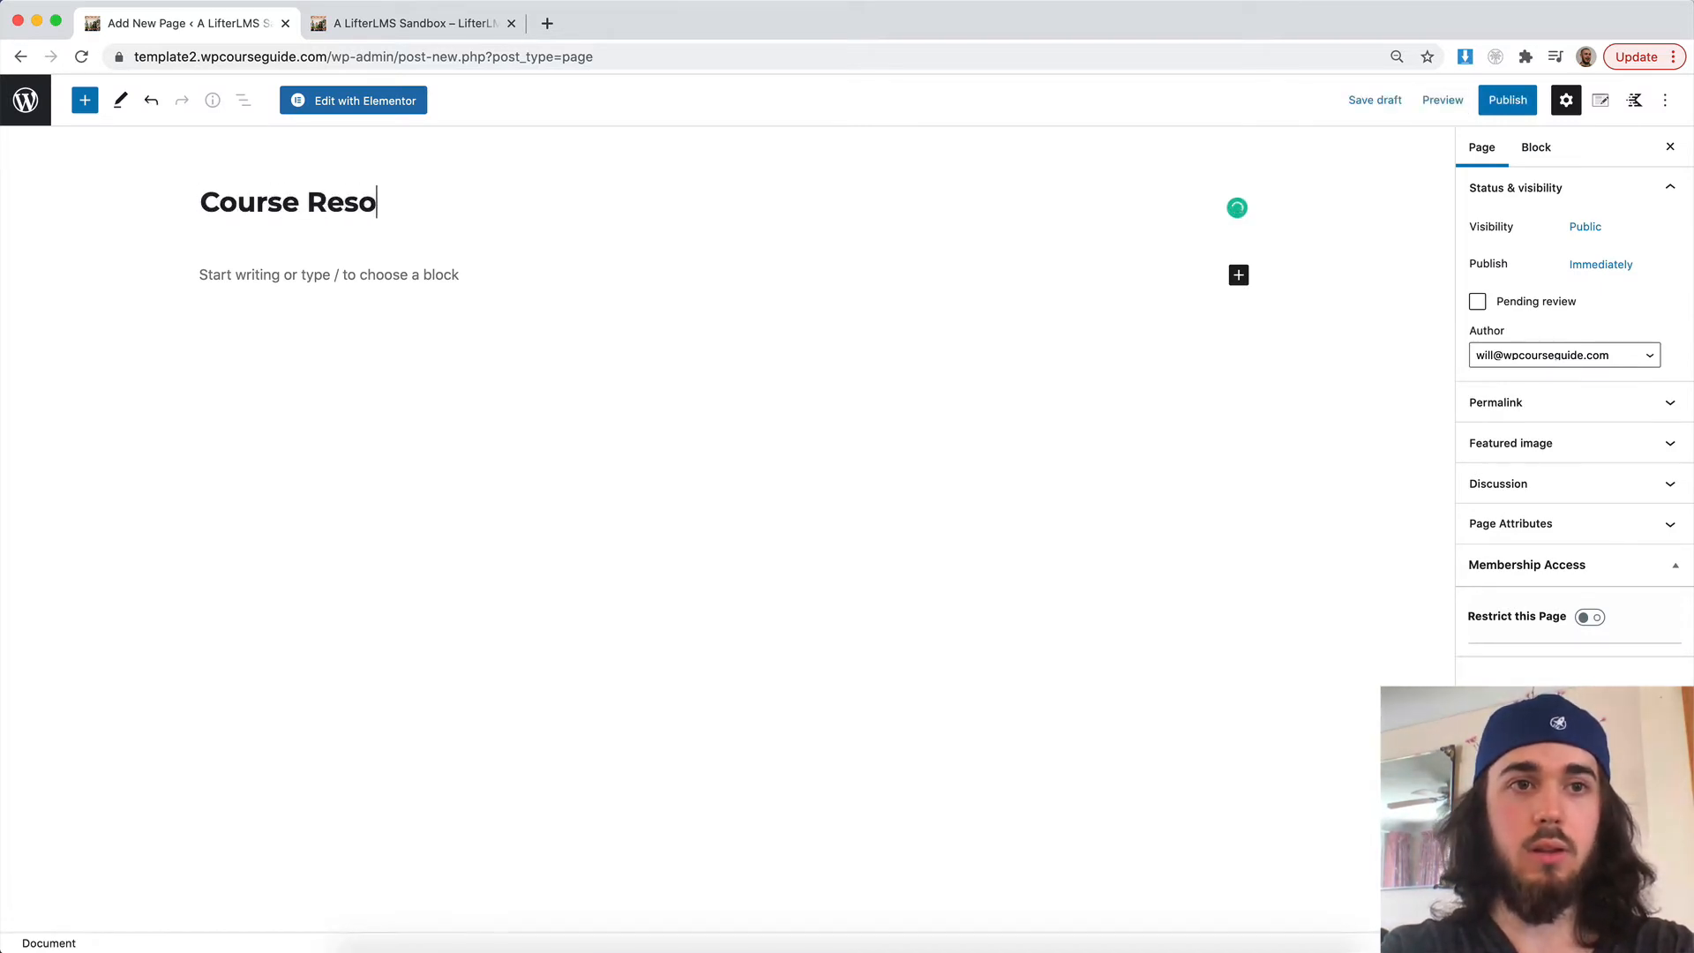
pyautogui.write('urces Archive')
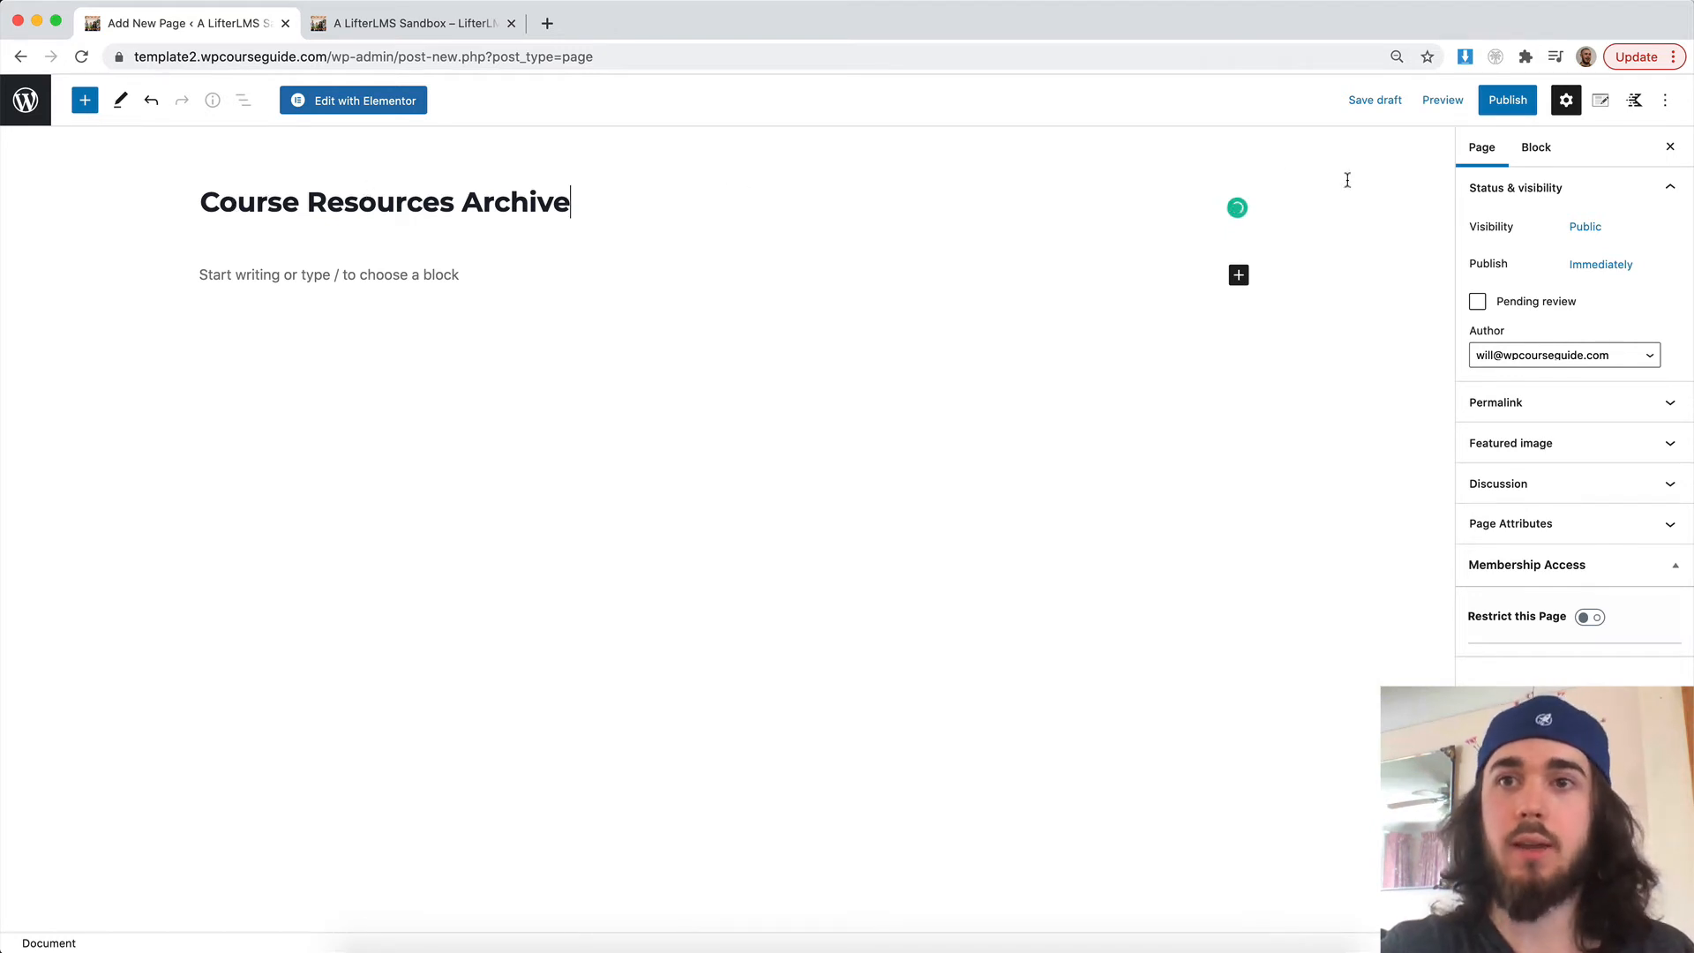
pyautogui.click(1507, 102)
pyautogui.click(1510, 101)
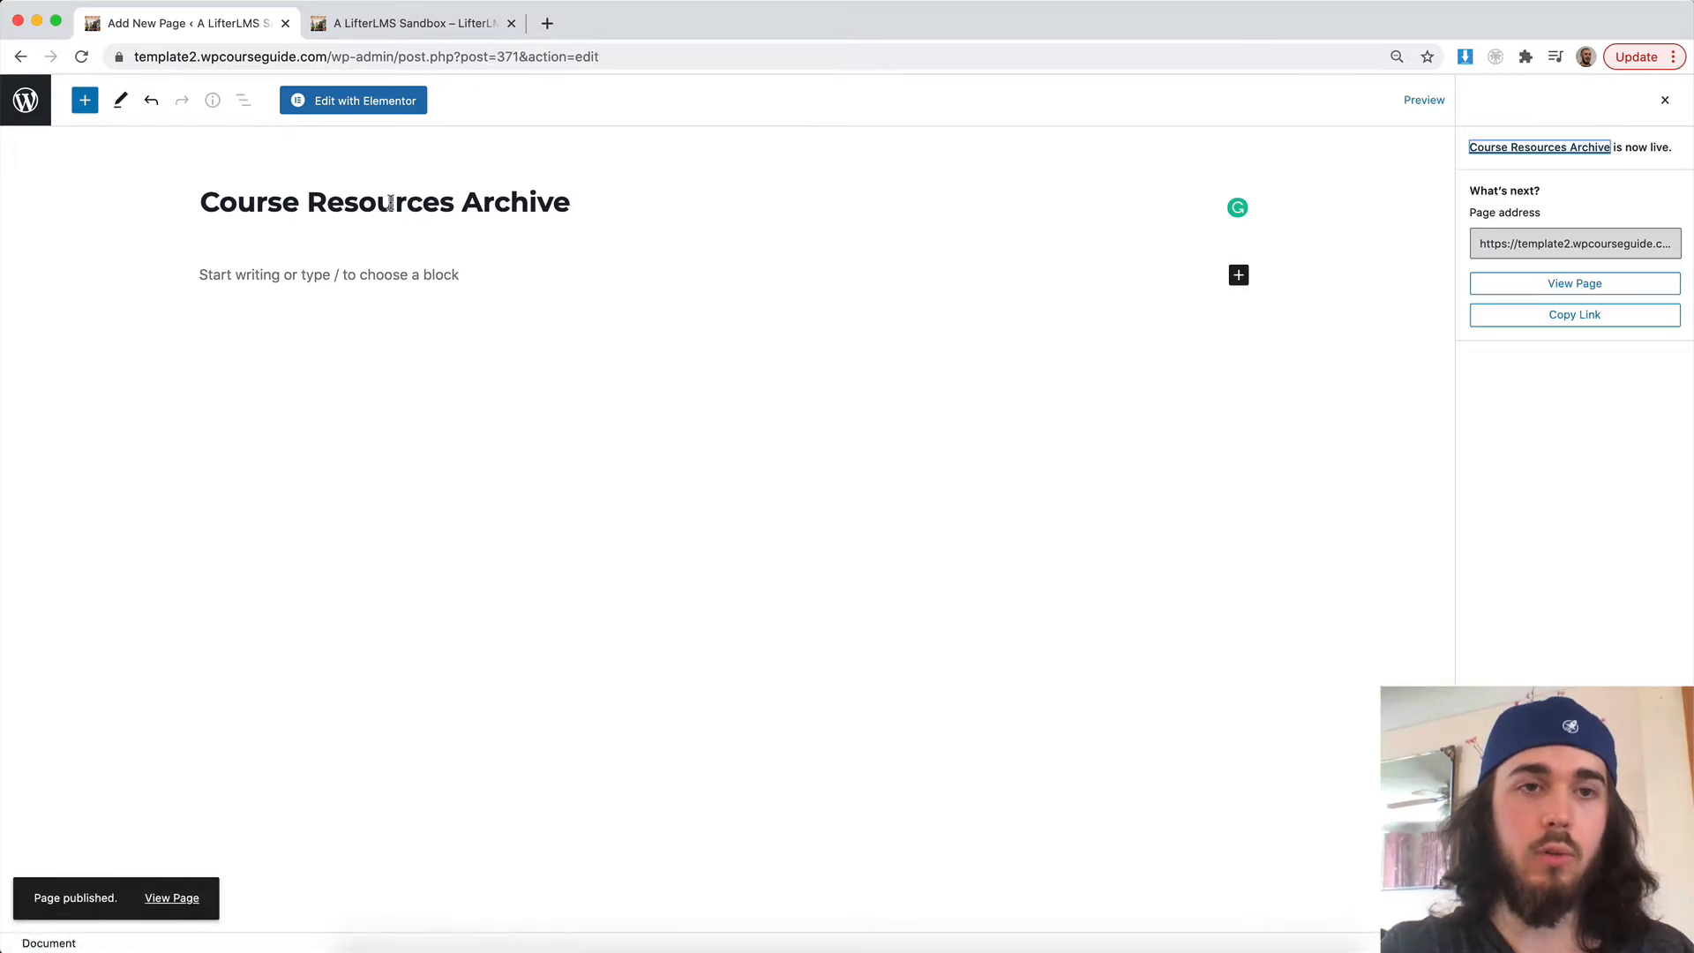
# - Insert a Posts block in the archive page's body and set its post type to Course Resources
pyautogui.click(339, 274)
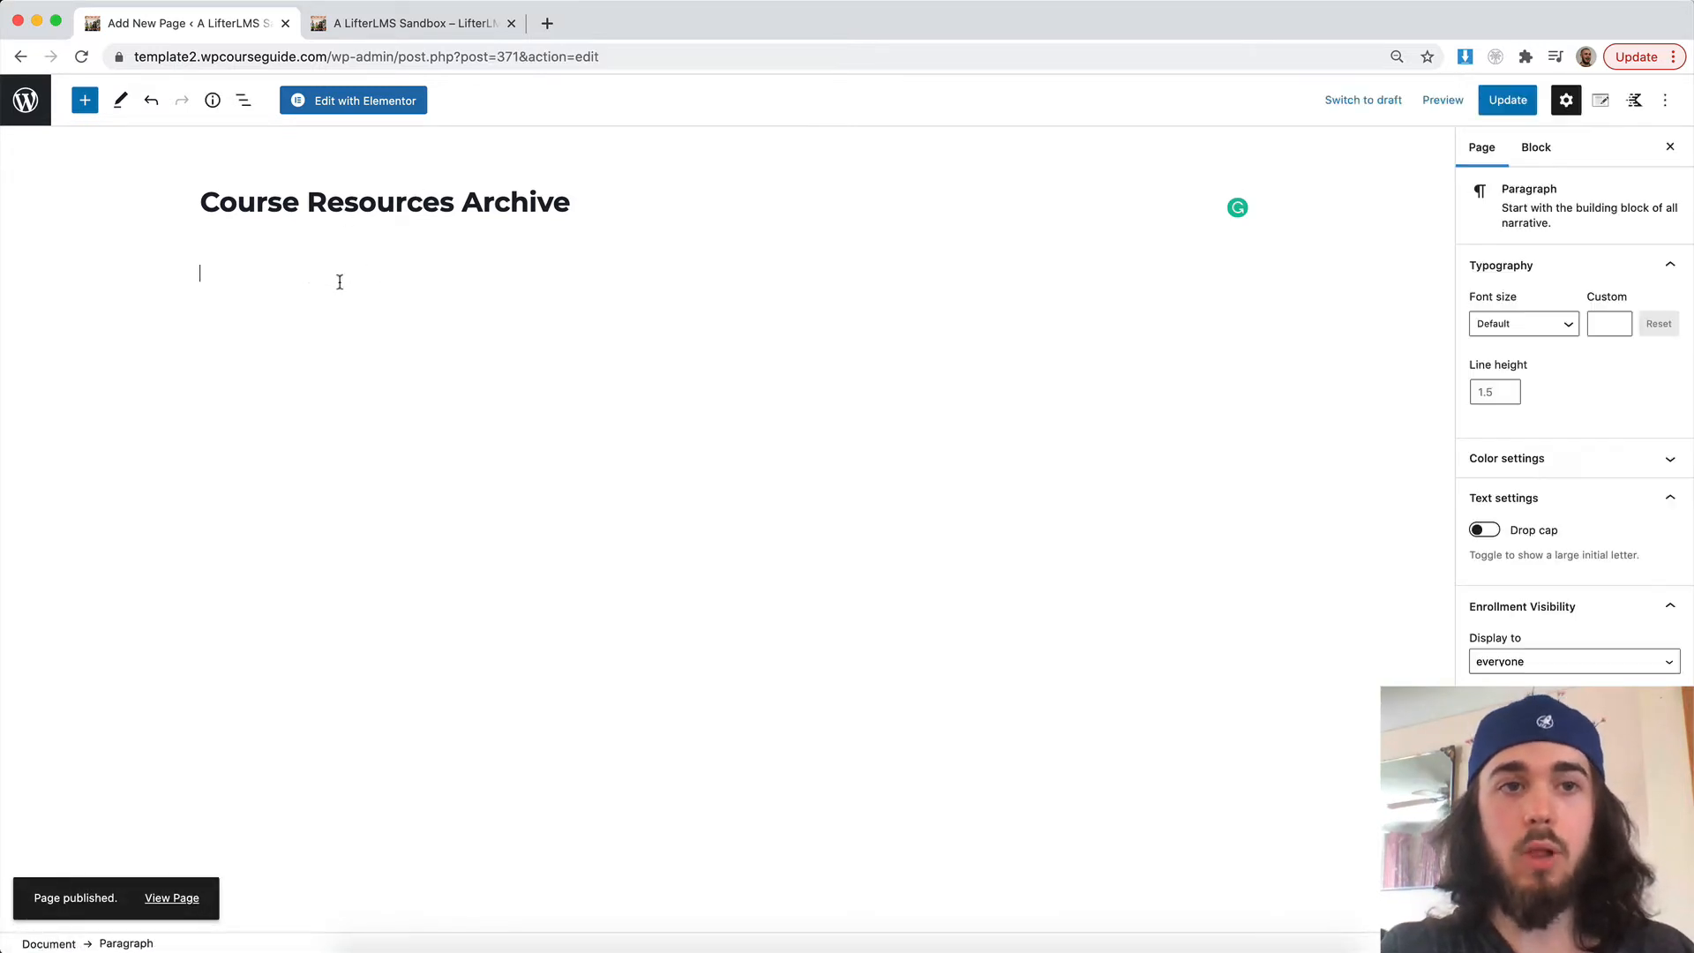
pyautogui.click(85, 103)
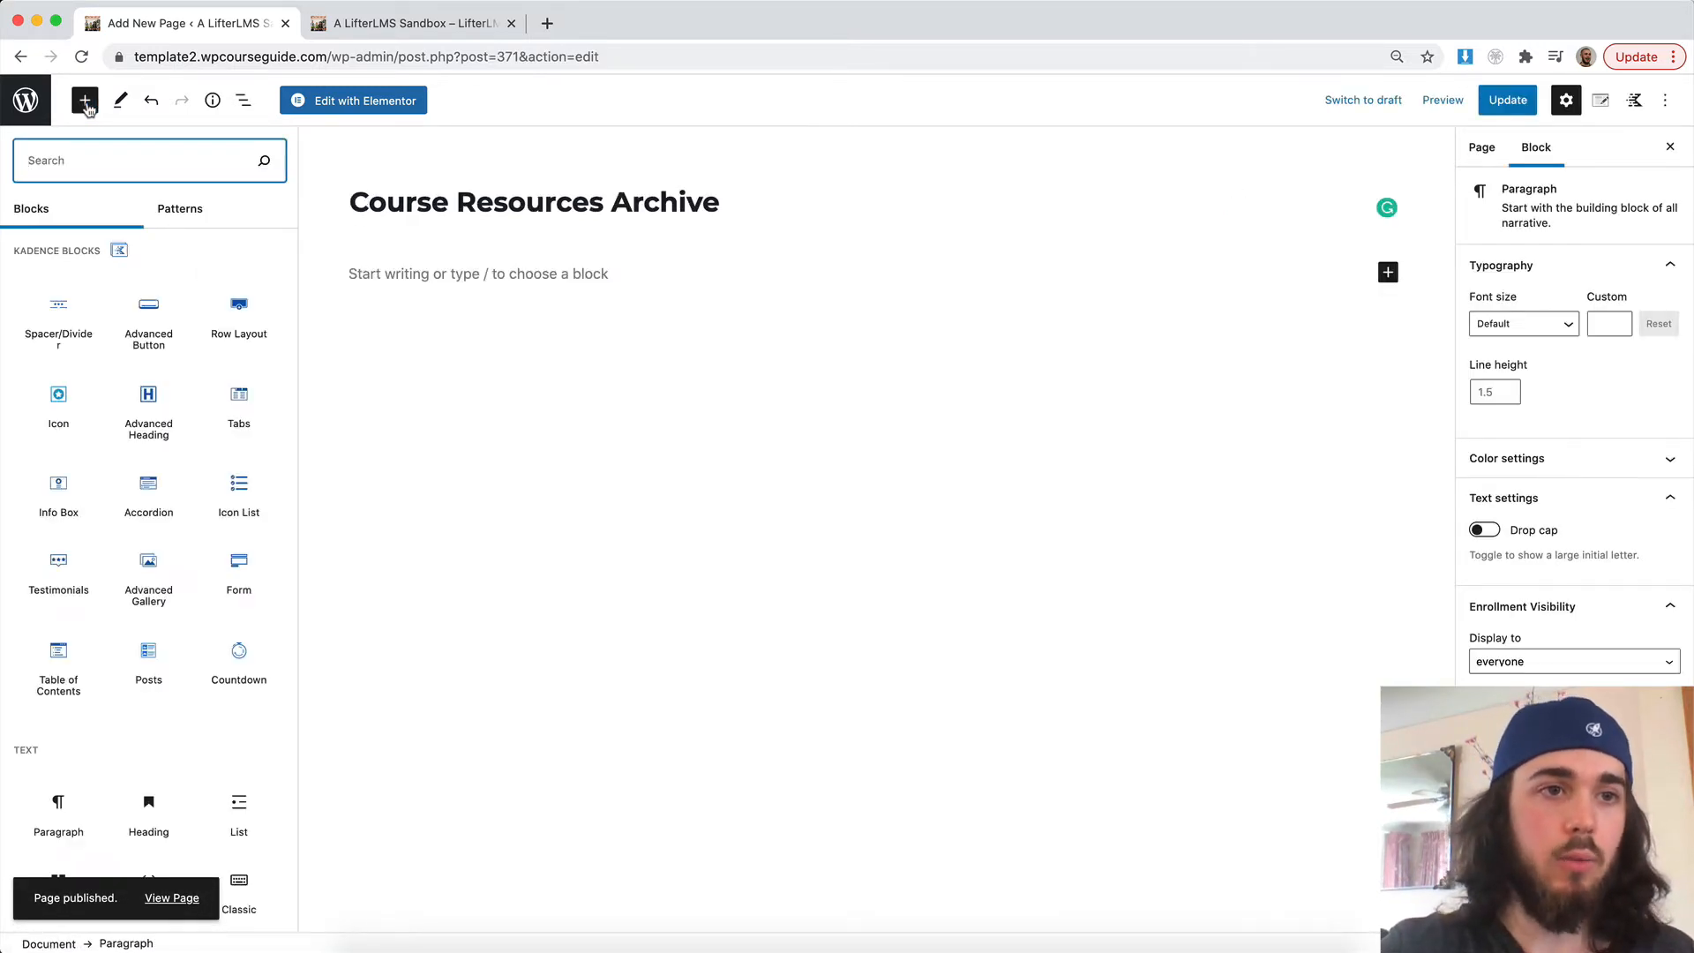
pyautogui.write('post')
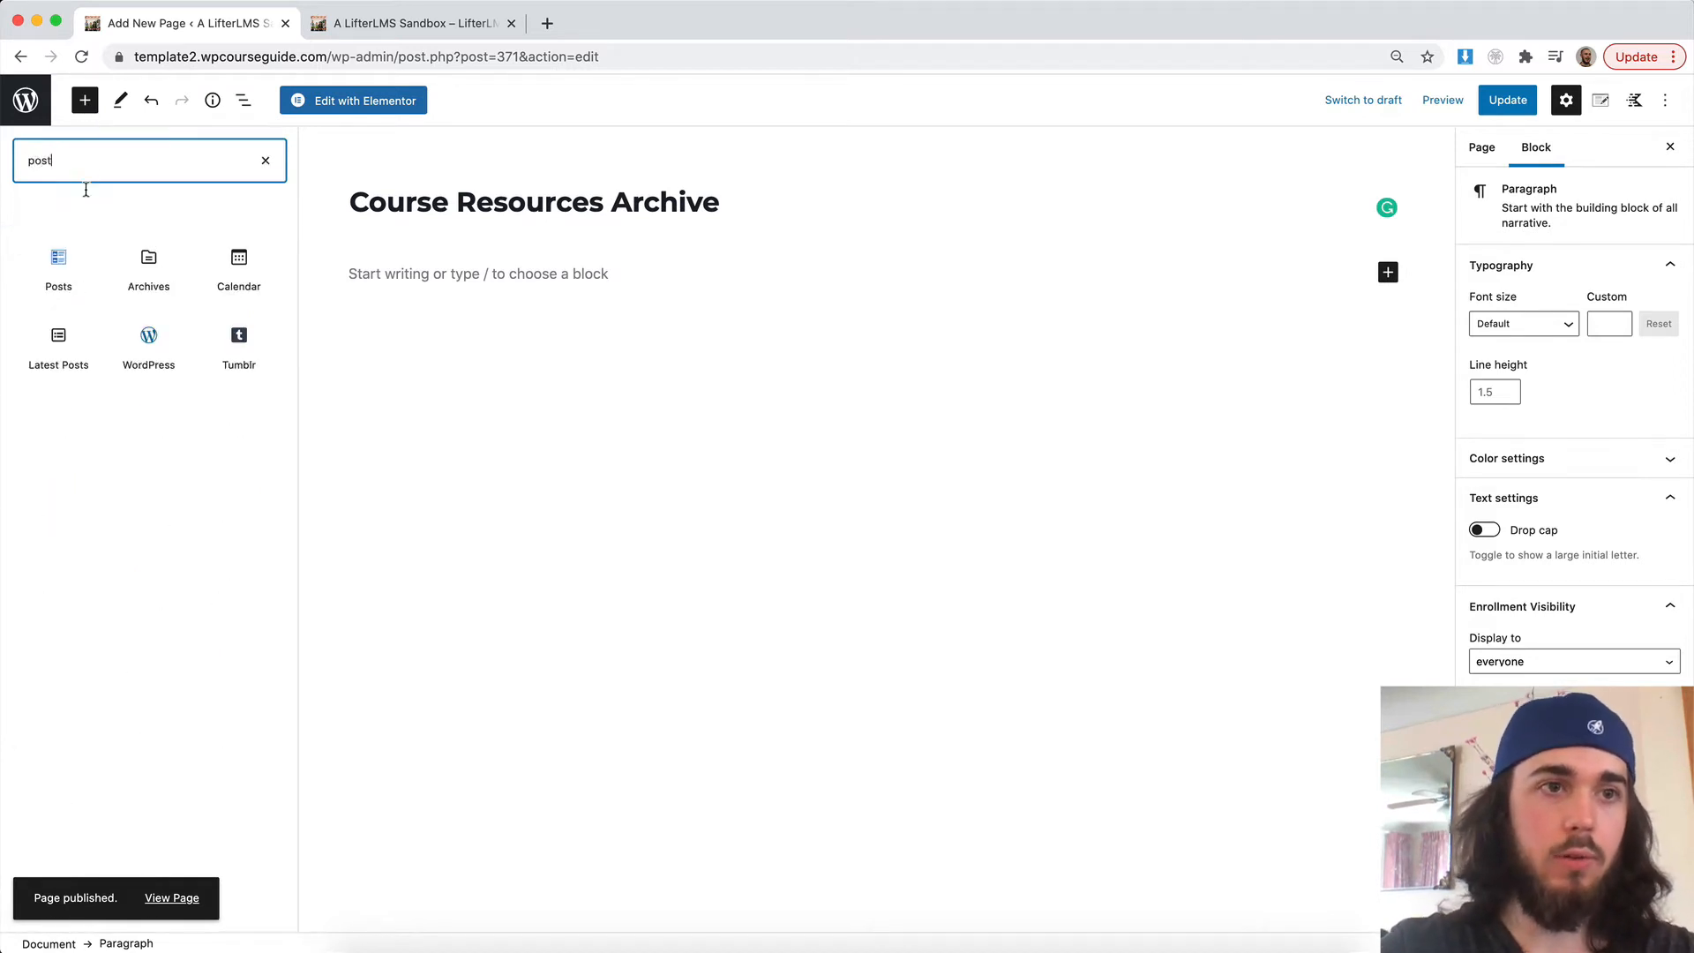
pyautogui.click(58, 265)
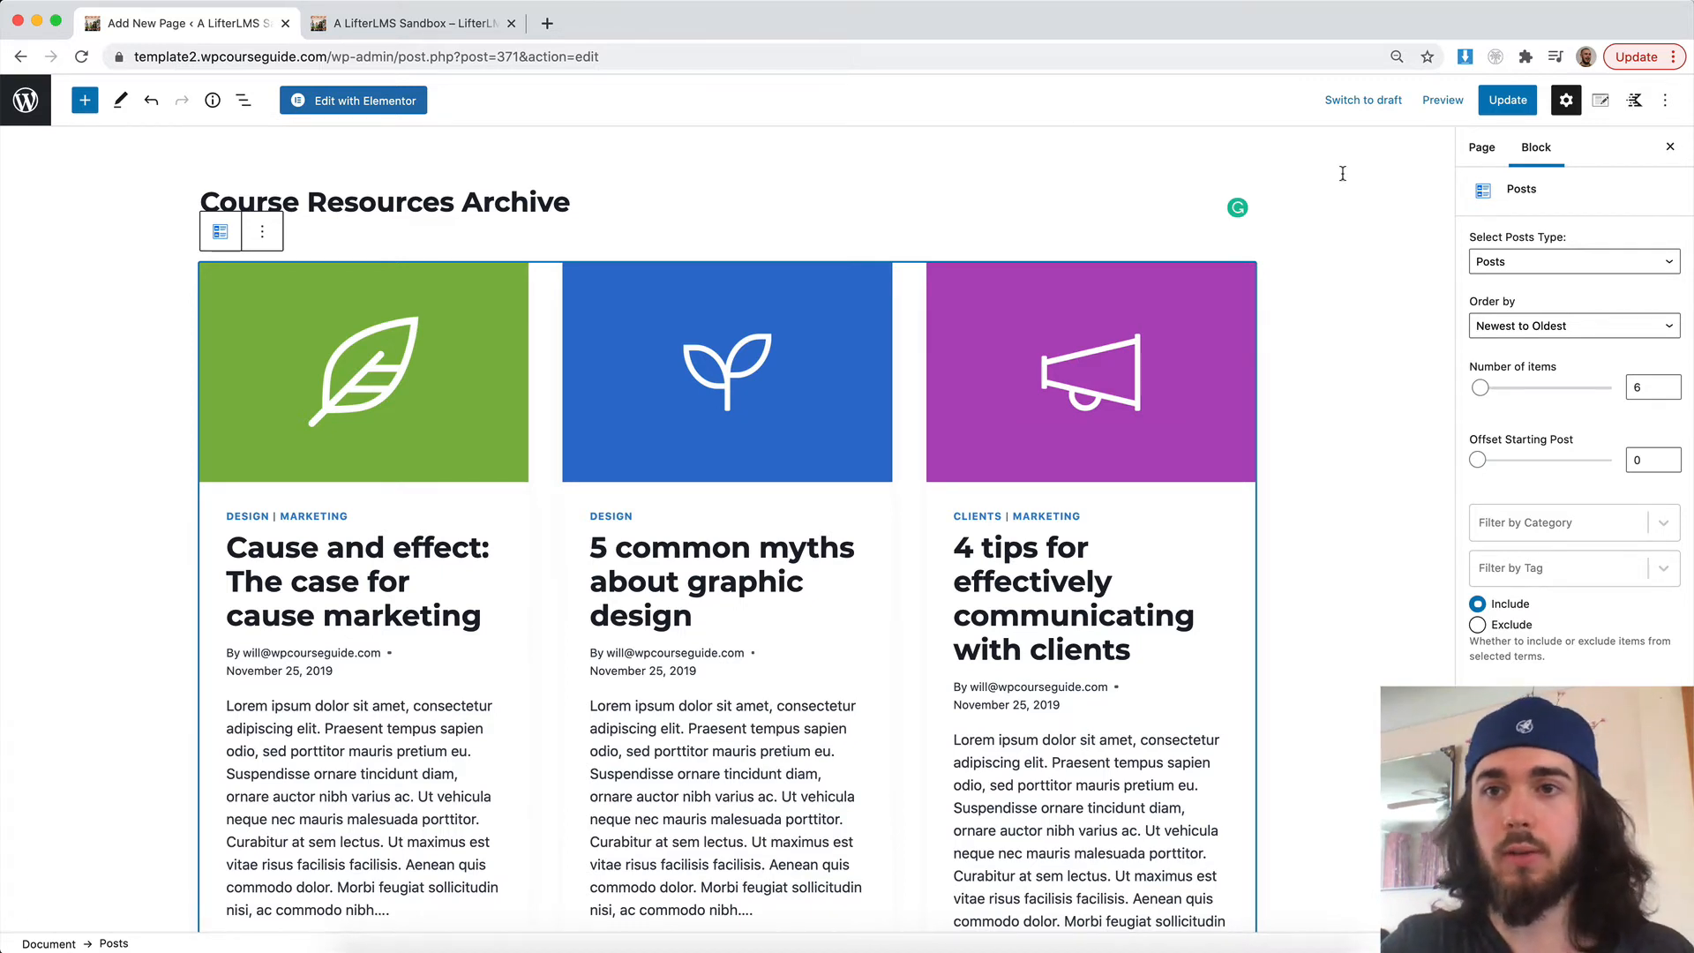
pyautogui.click(1525, 263)
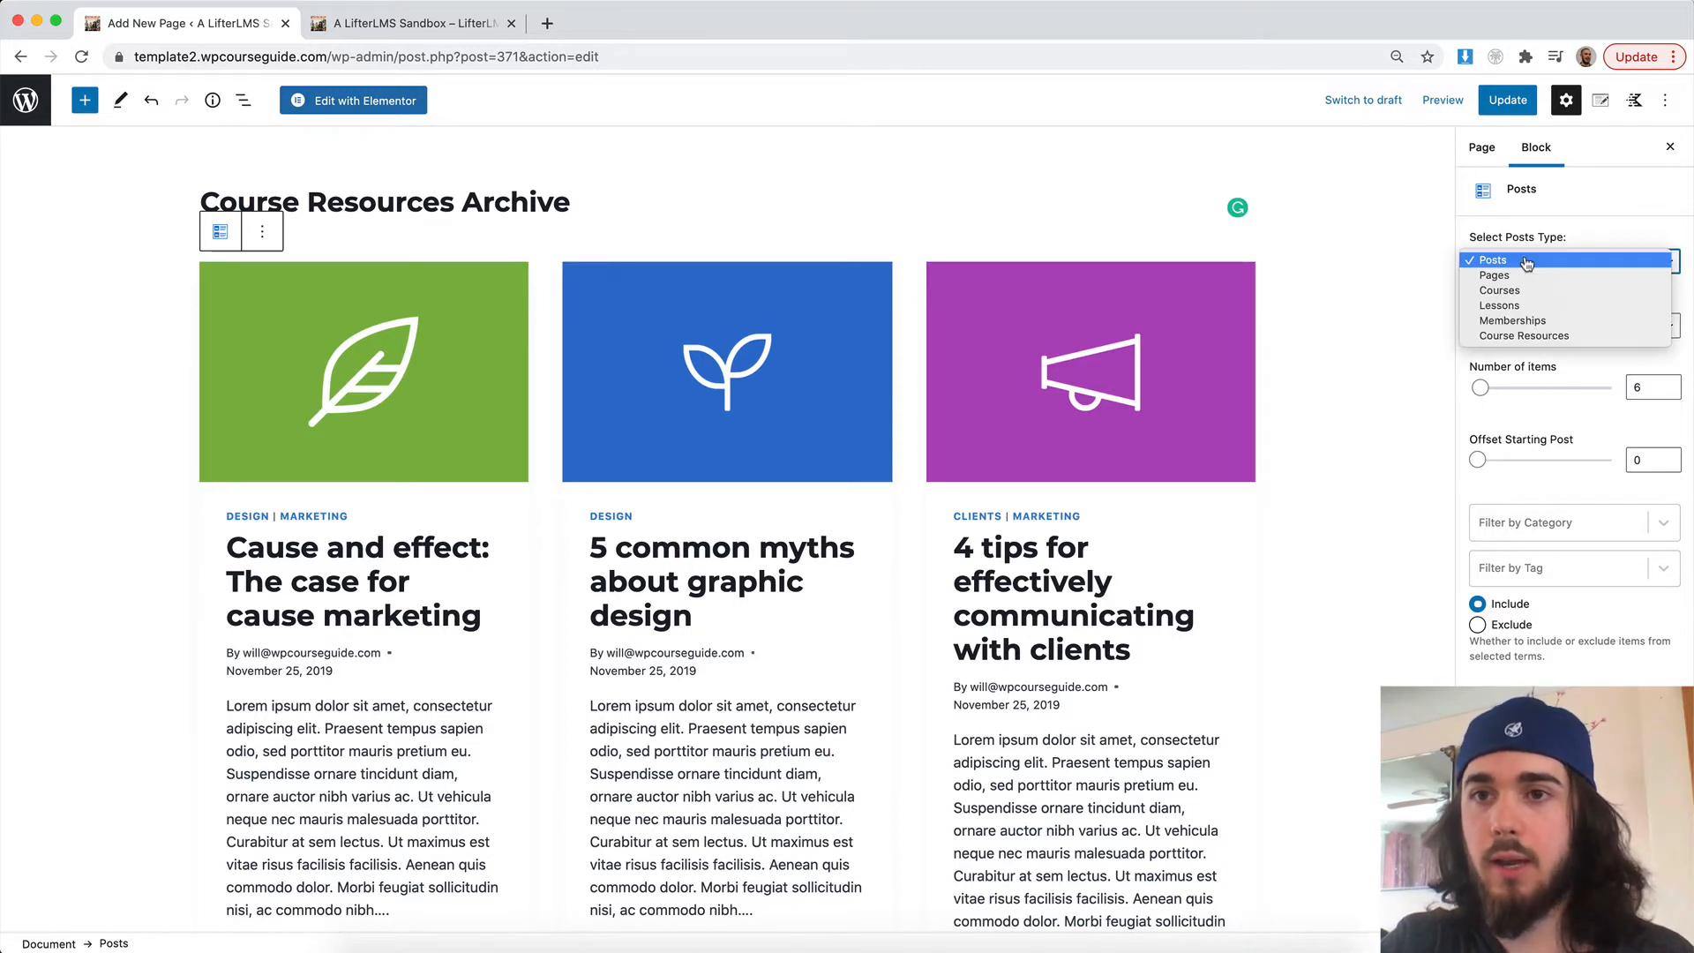
pyautogui.click(1535, 338)
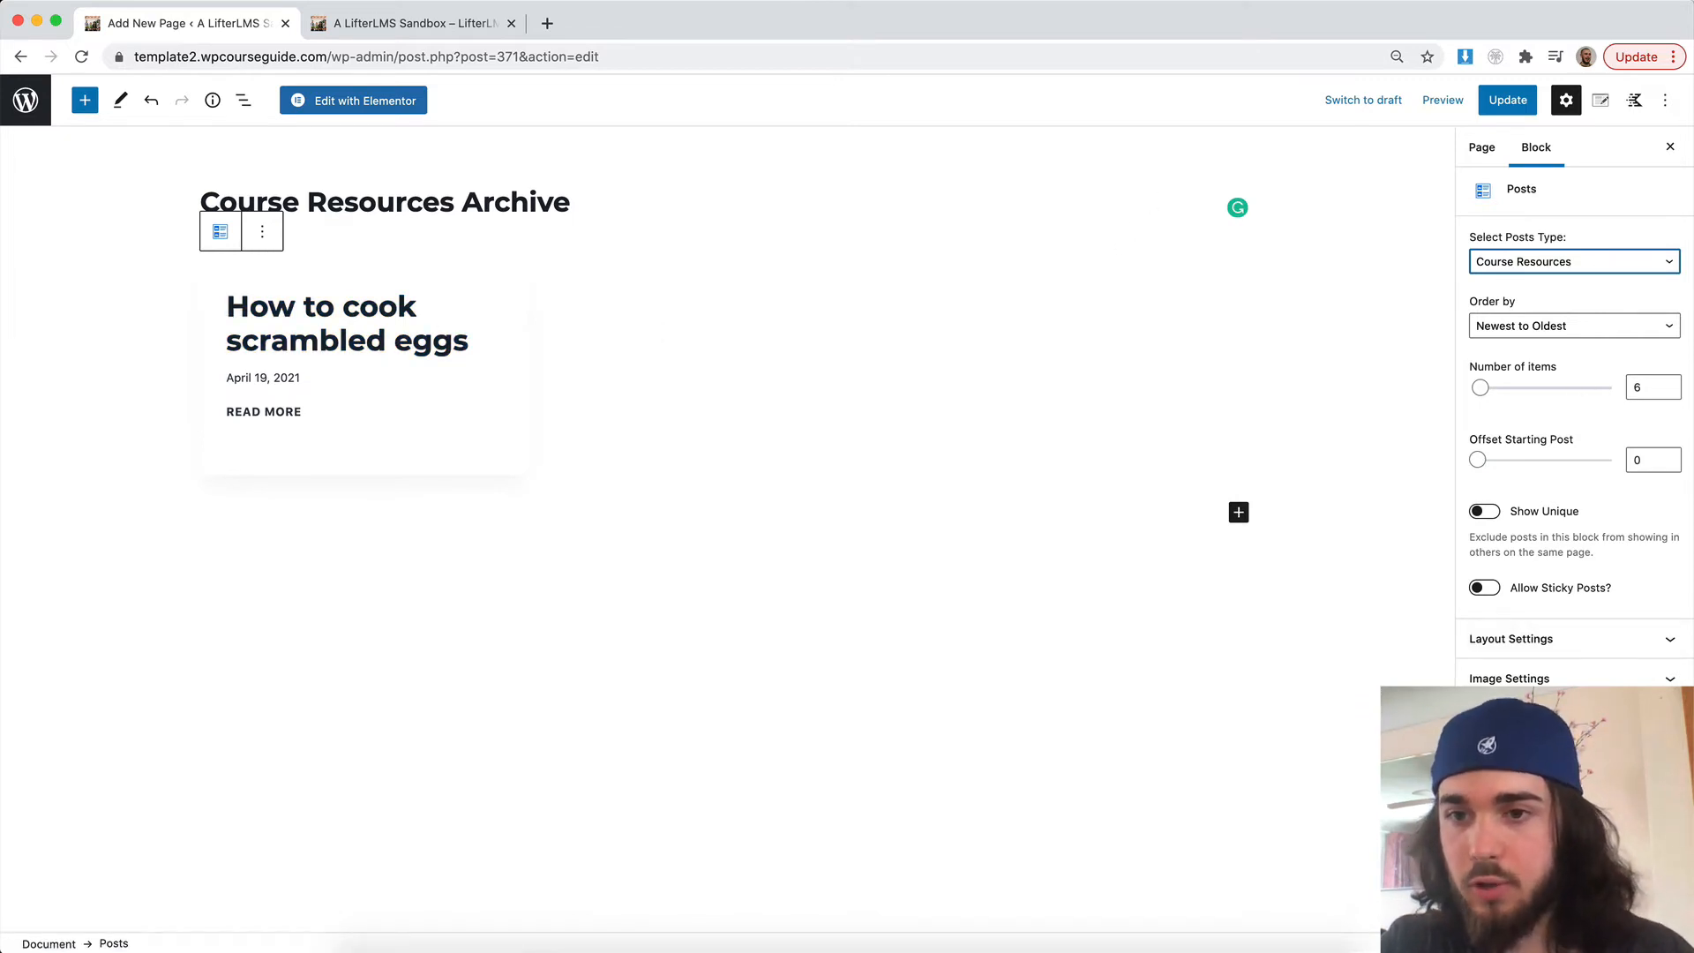
# - Reduce the title size in the Posts block, update the archive page and view it on the live site
pyautogui.click(1544, 718)
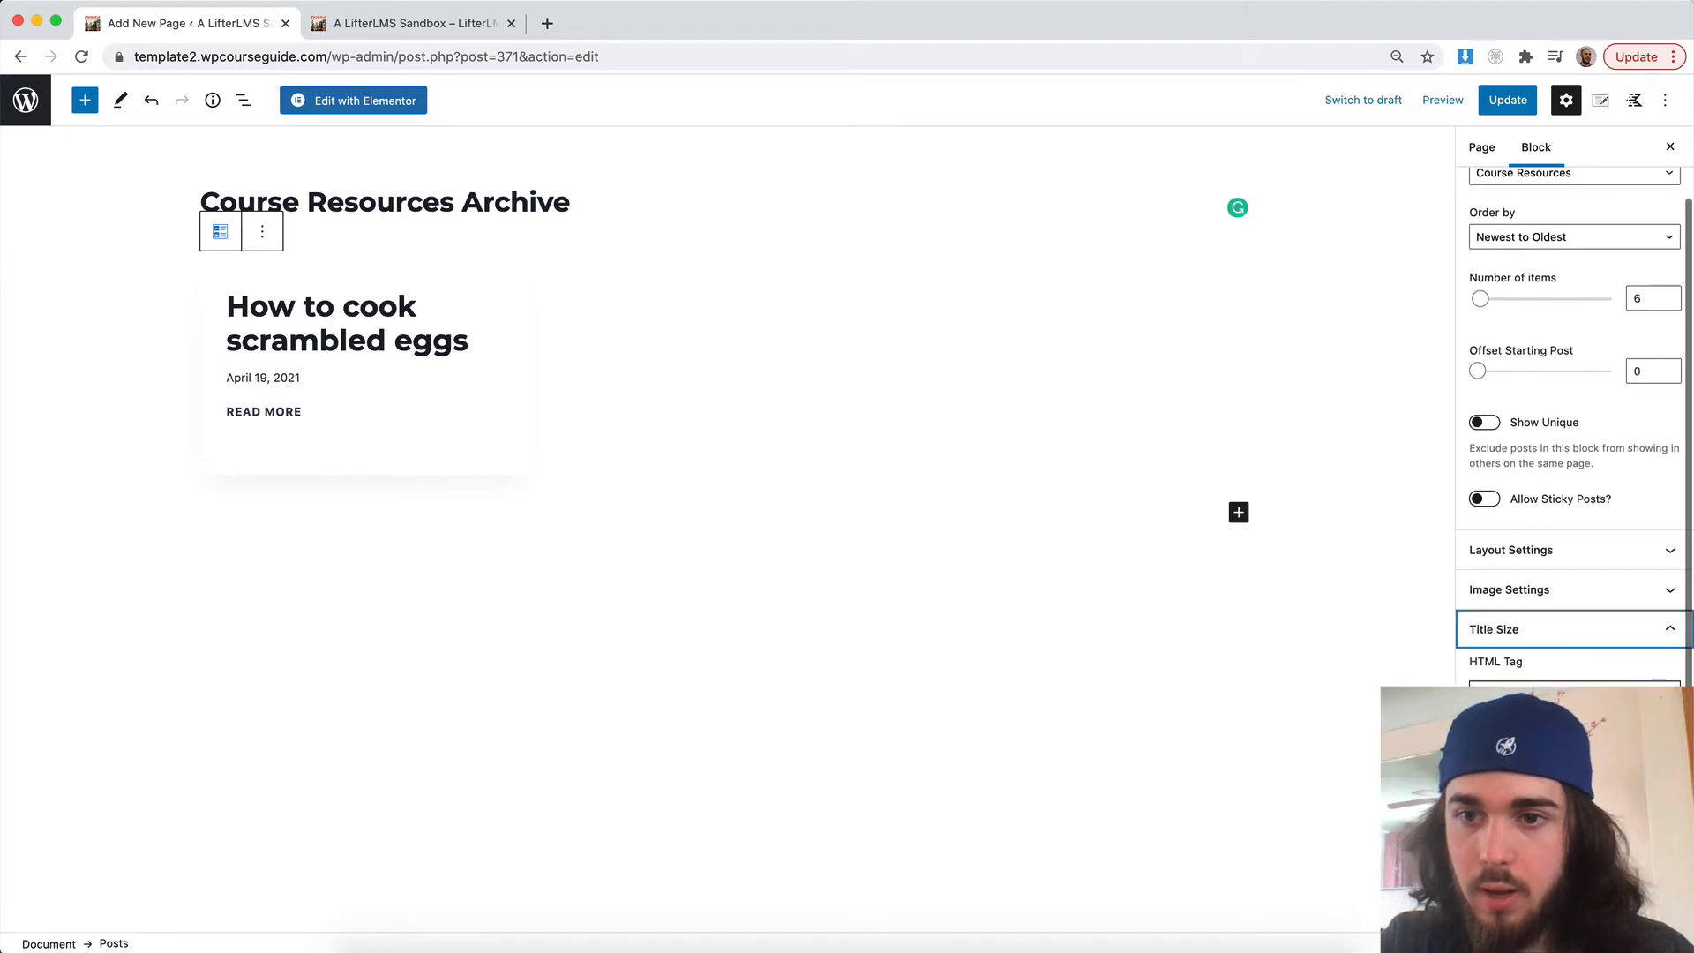
pyautogui.moveTo(1544, 807); pyautogui.dragTo(1491, 807)
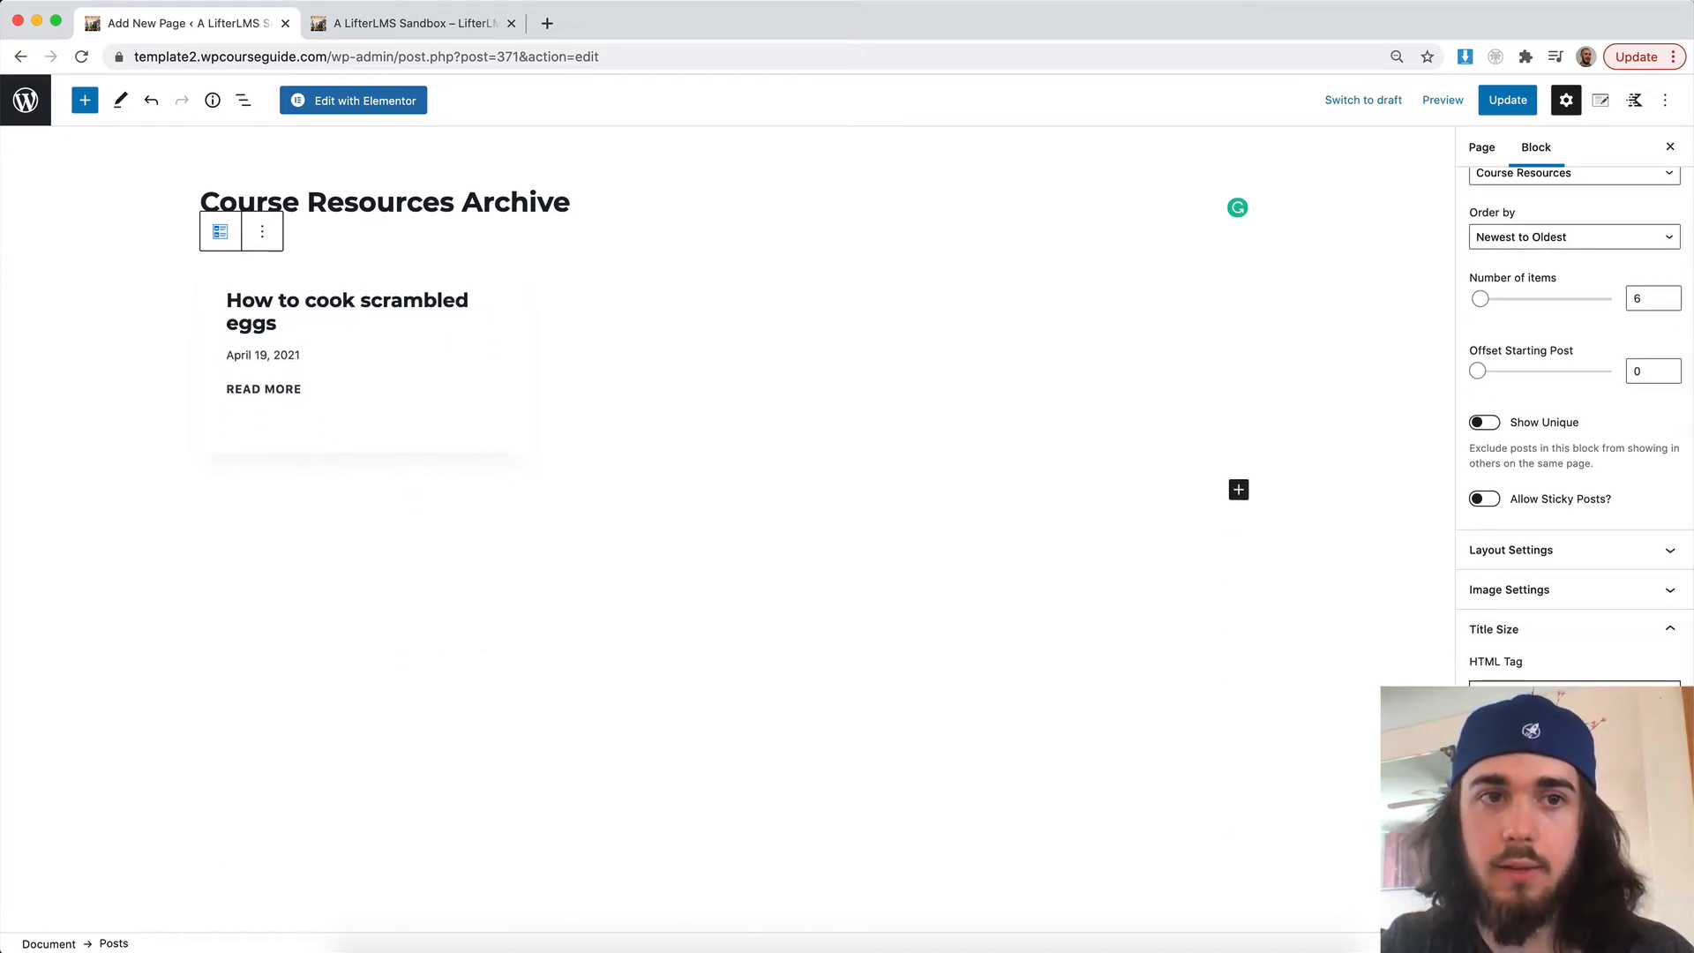
pyautogui.click(1507, 100)
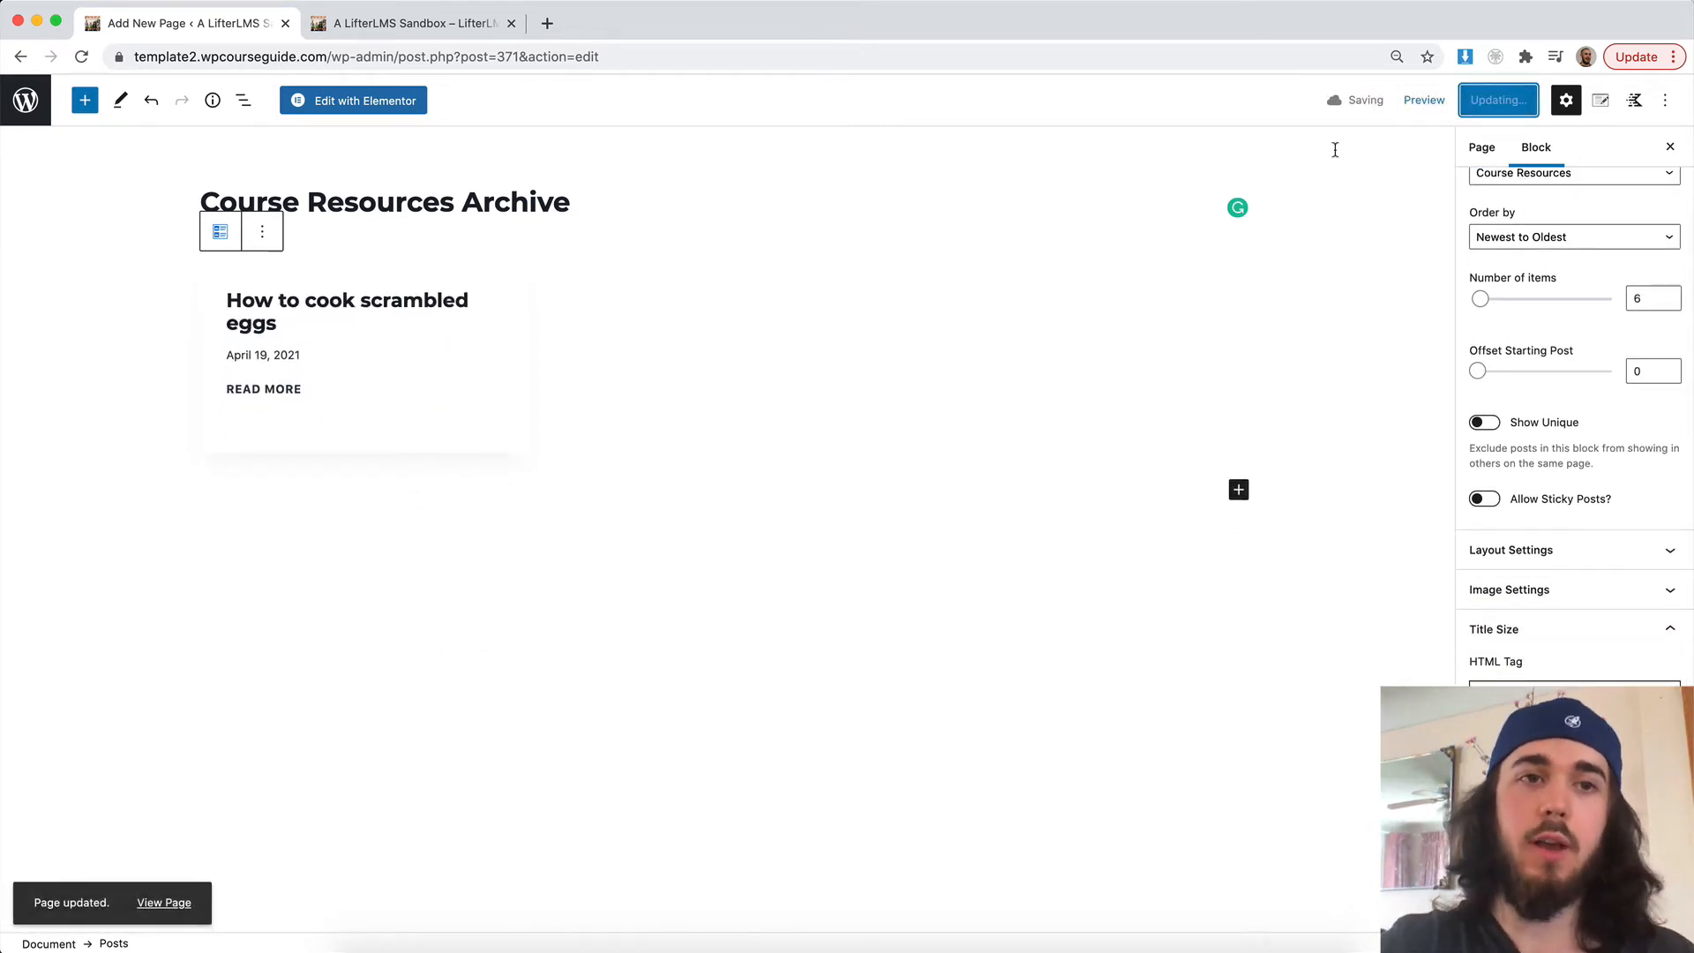
pyautogui.click(164, 897)
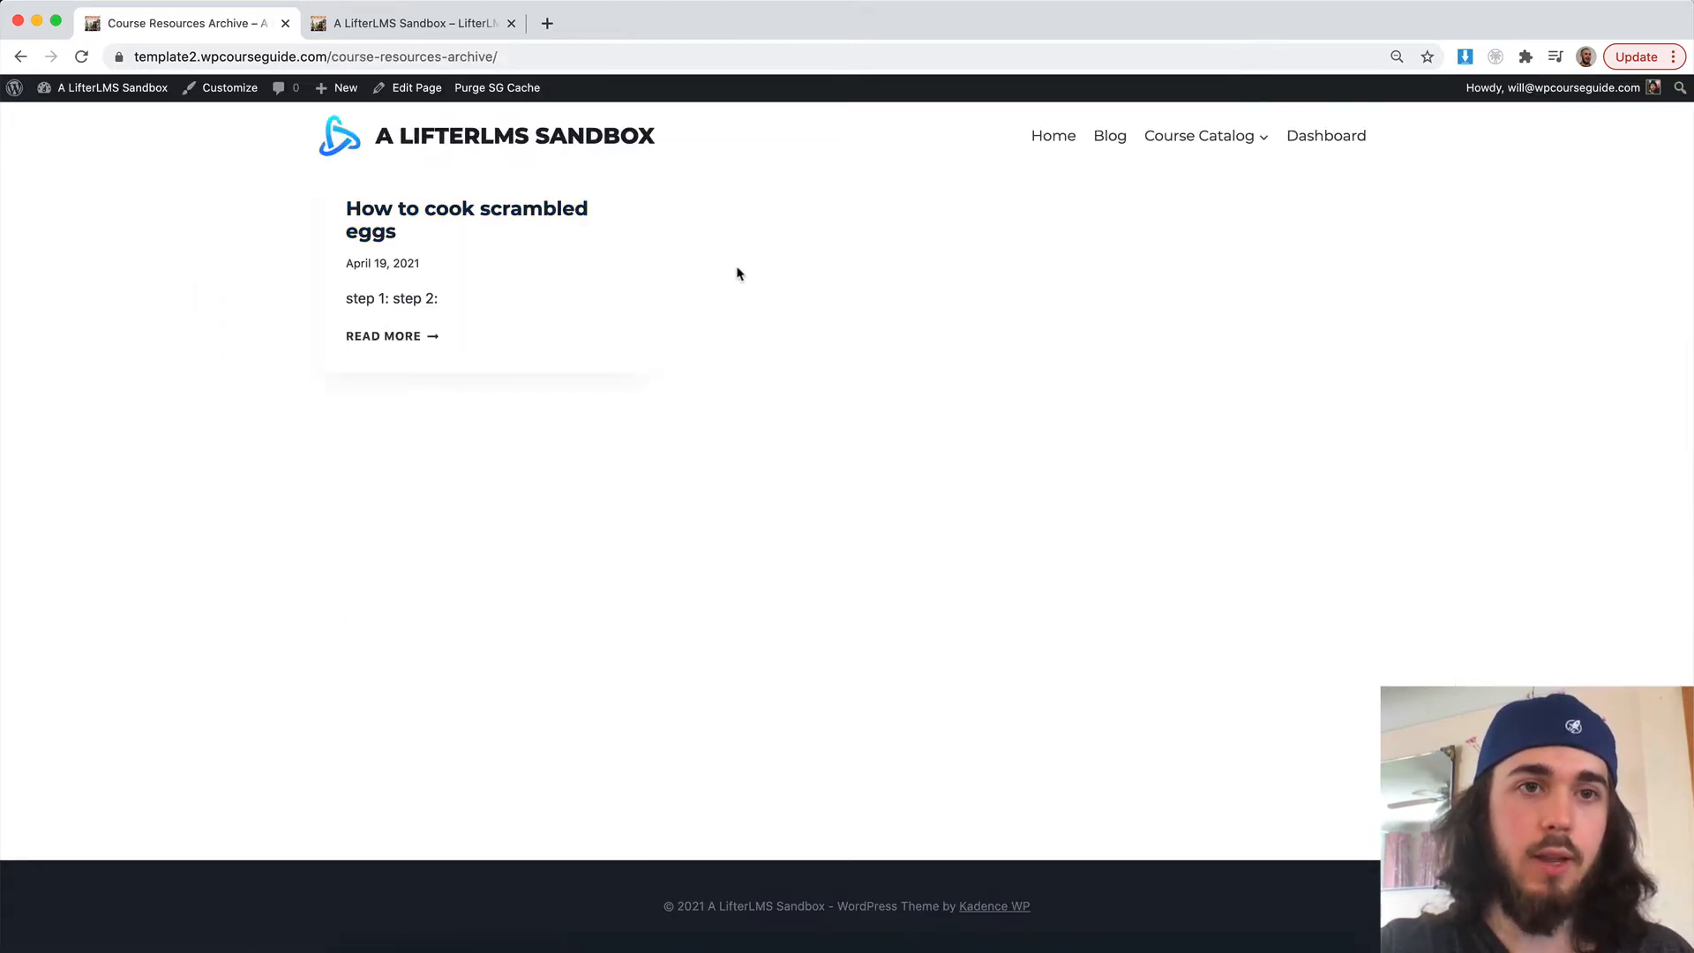
# - Create a second course resource titled "How to cook sunny-side up eggs" with an empty body and publish it
pyautogui.click(113, 87)
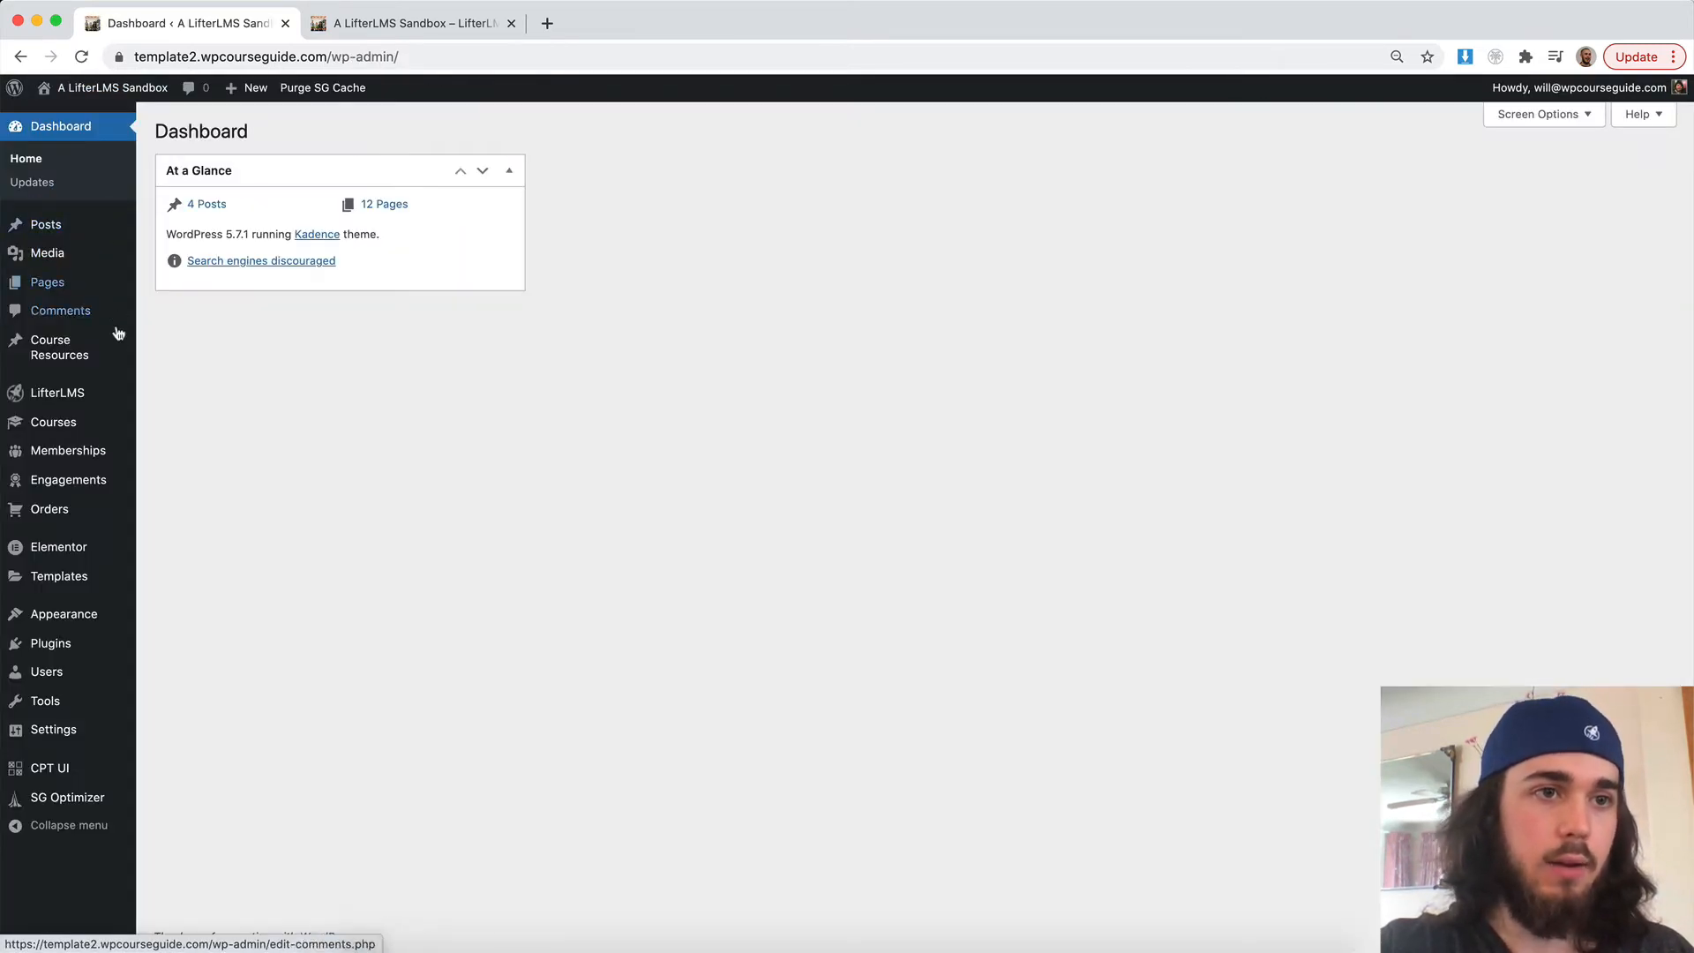
pyautogui.click(110, 349)
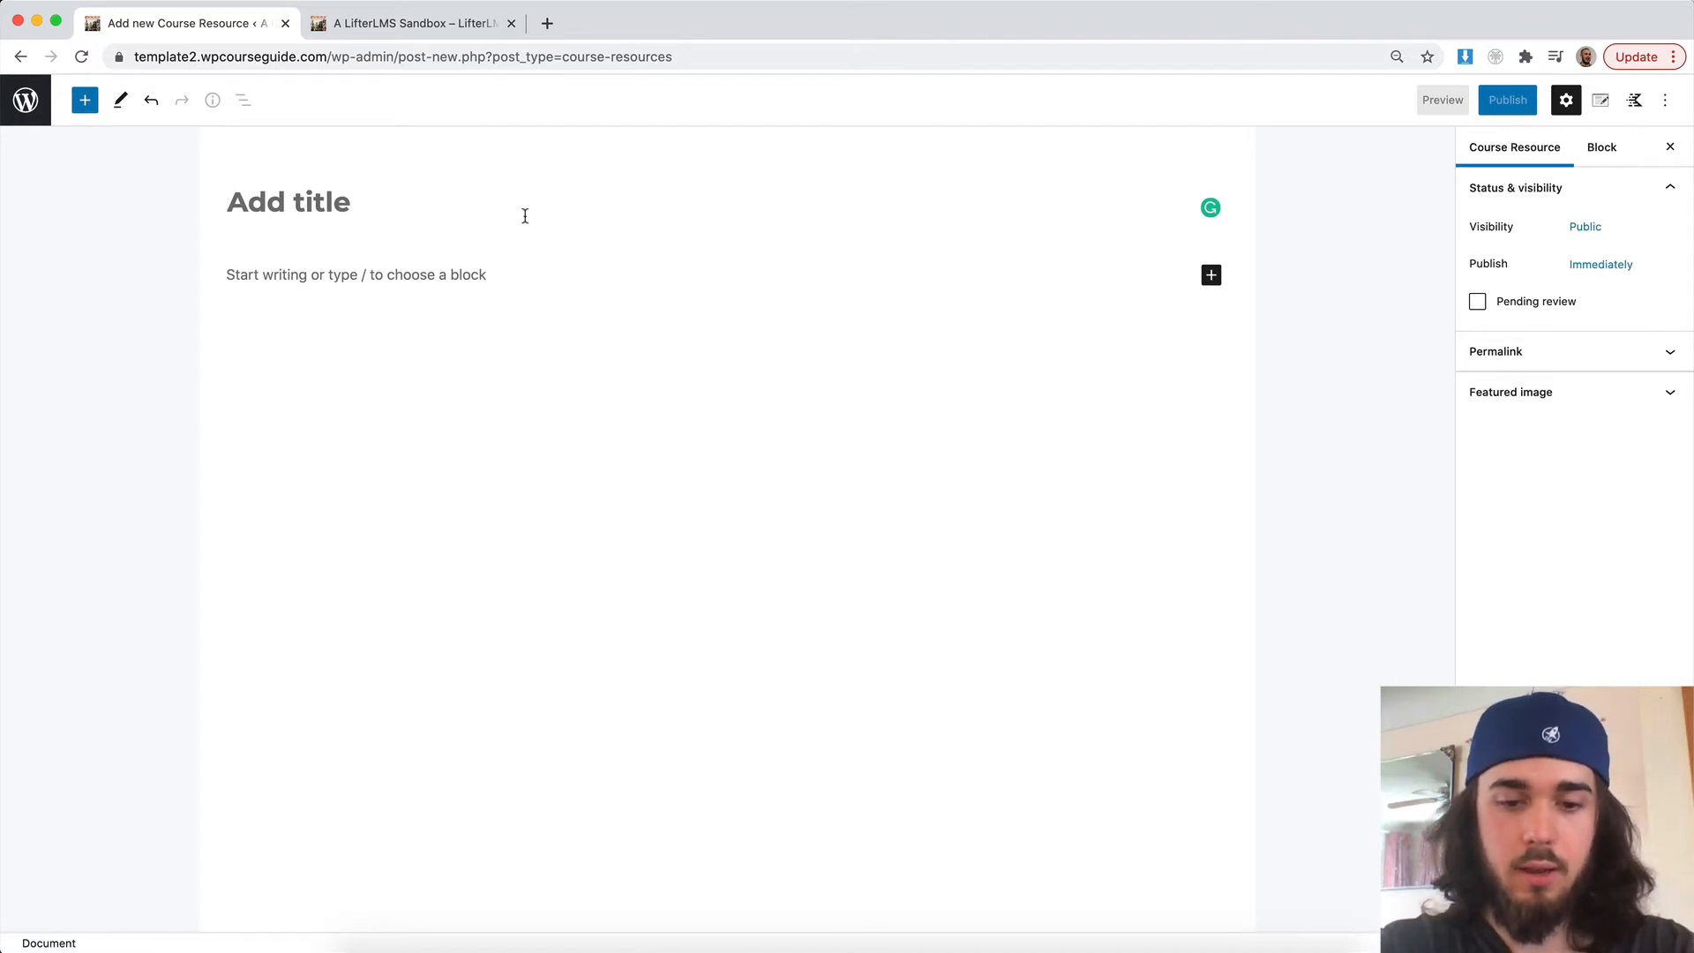
pyautogui.write('How to cook ')
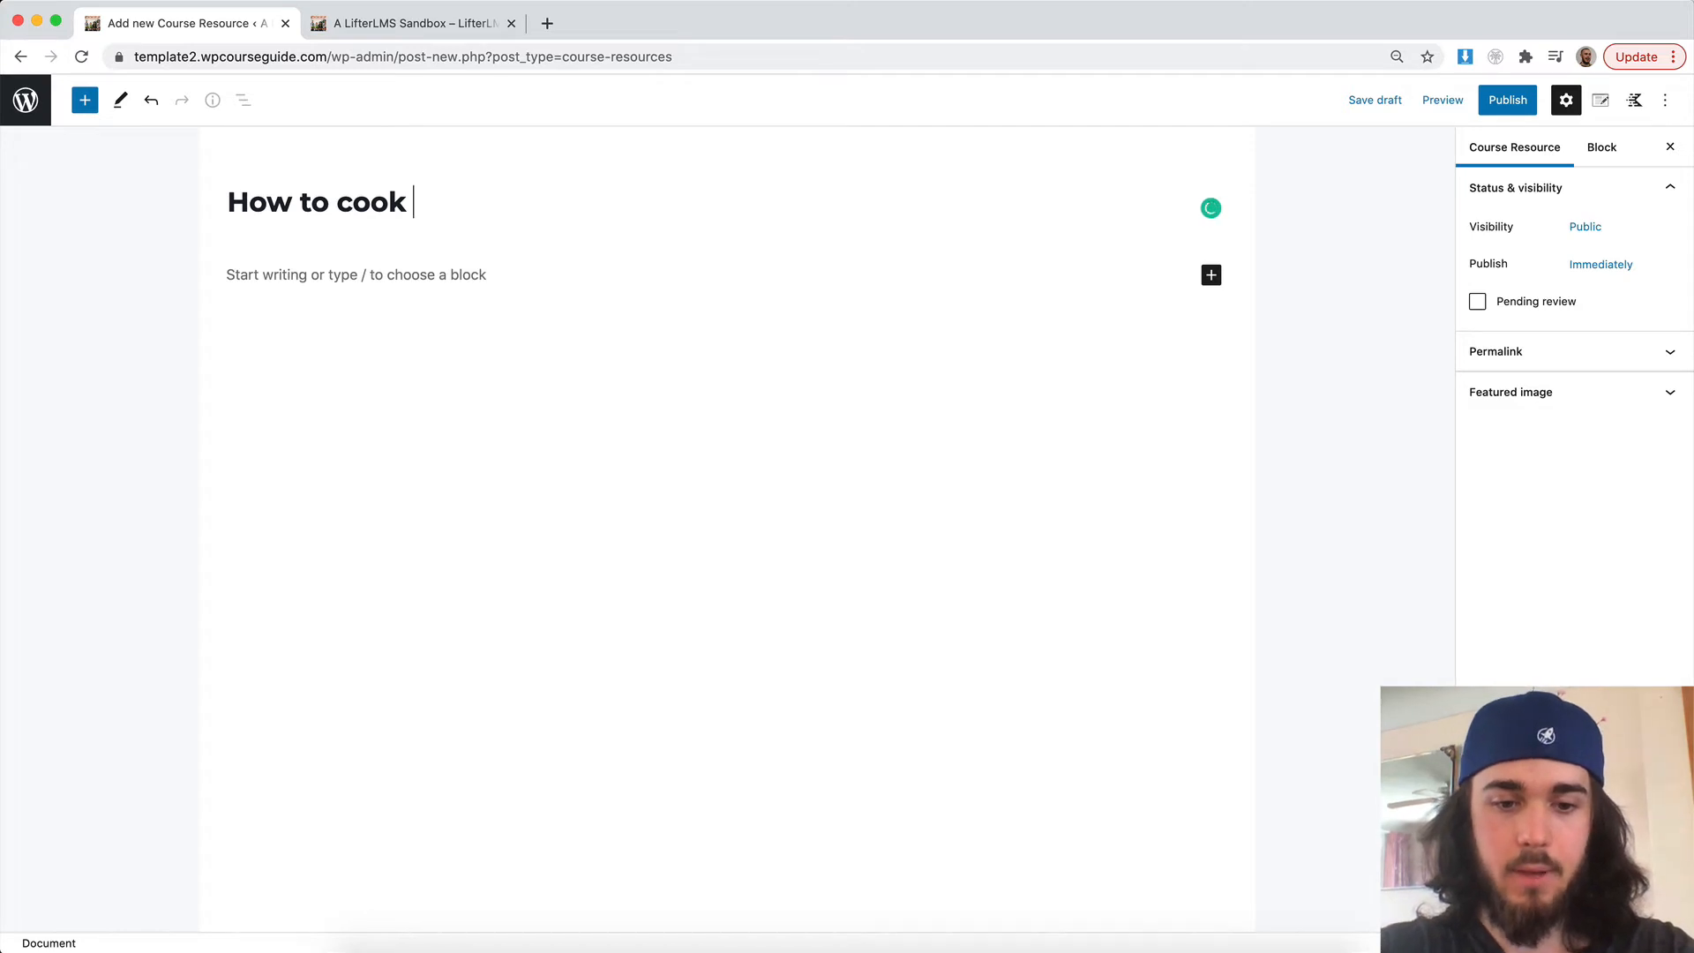
pyautogui.write('sunhy-')
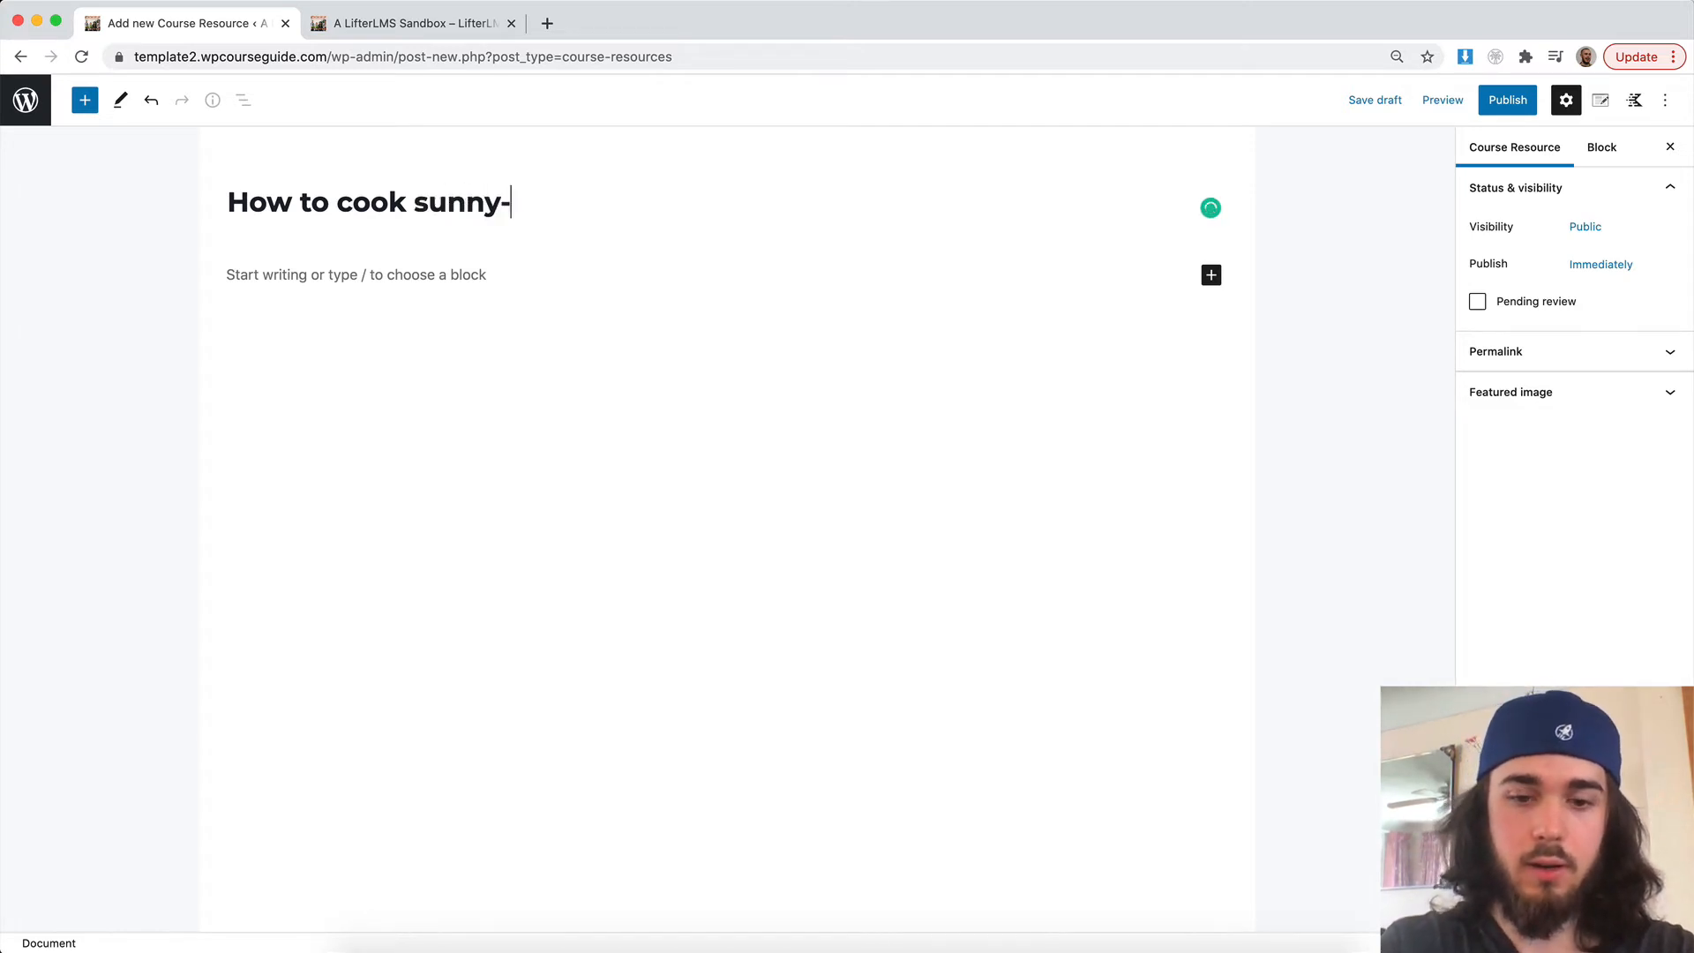
pyautogui.write('side up eggs')
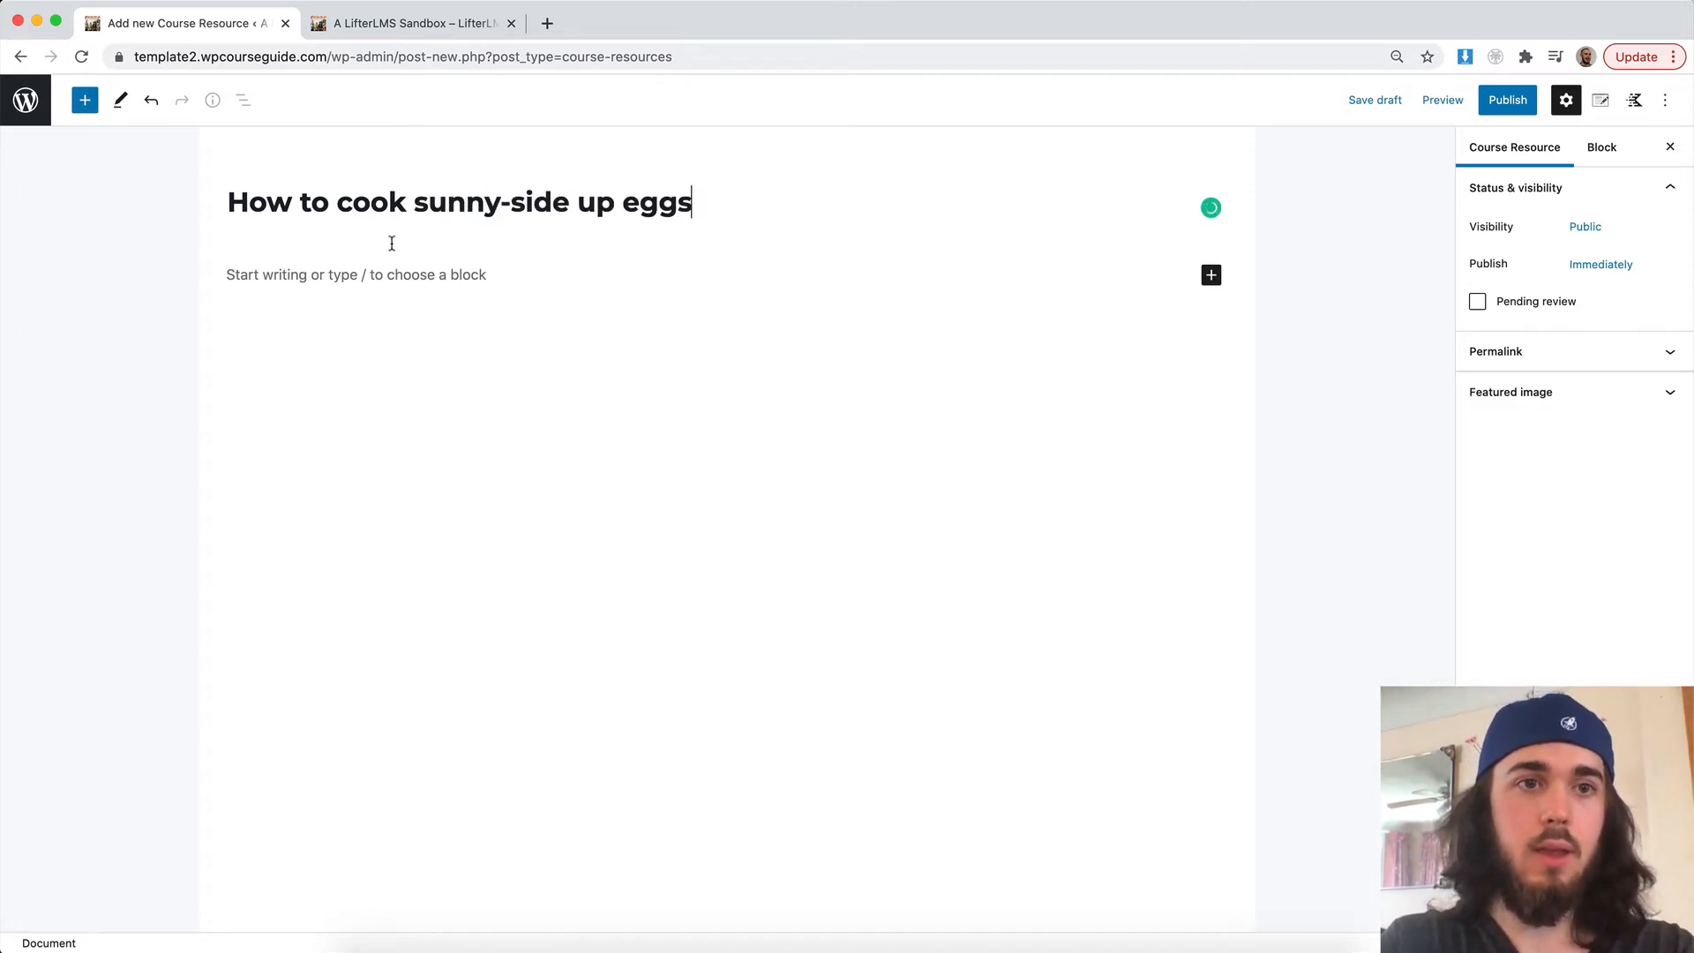
pyautogui.click(388, 276)
pyautogui.click(1507, 100)
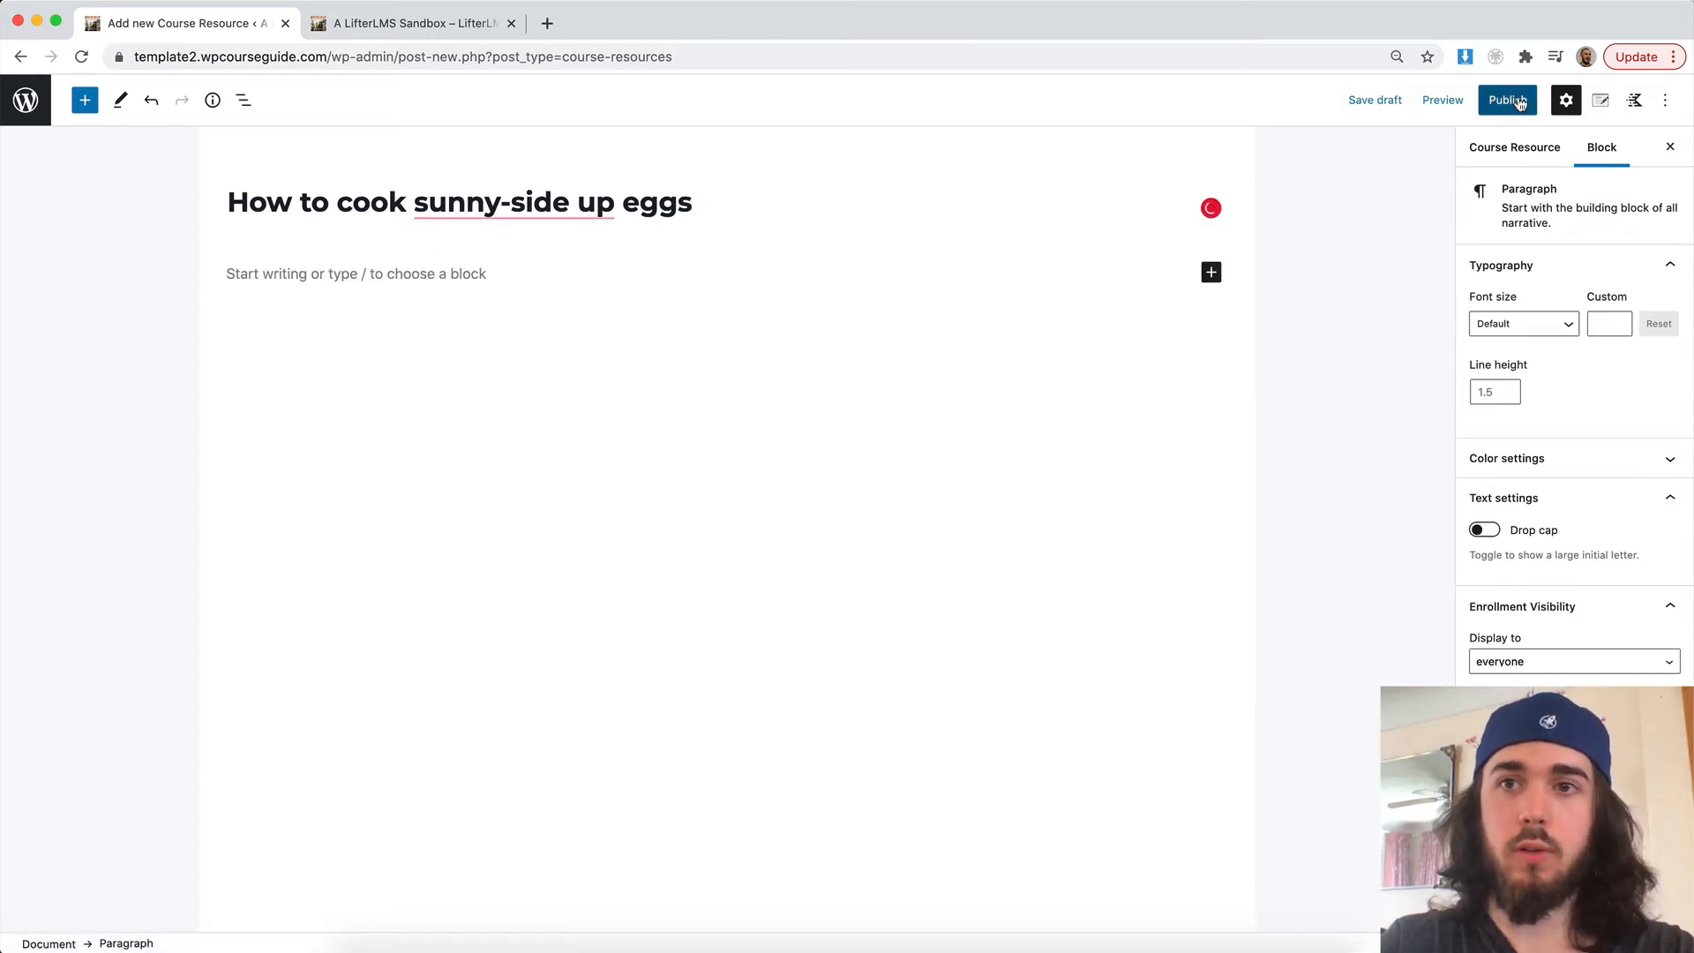
pyautogui.click(1504, 100)
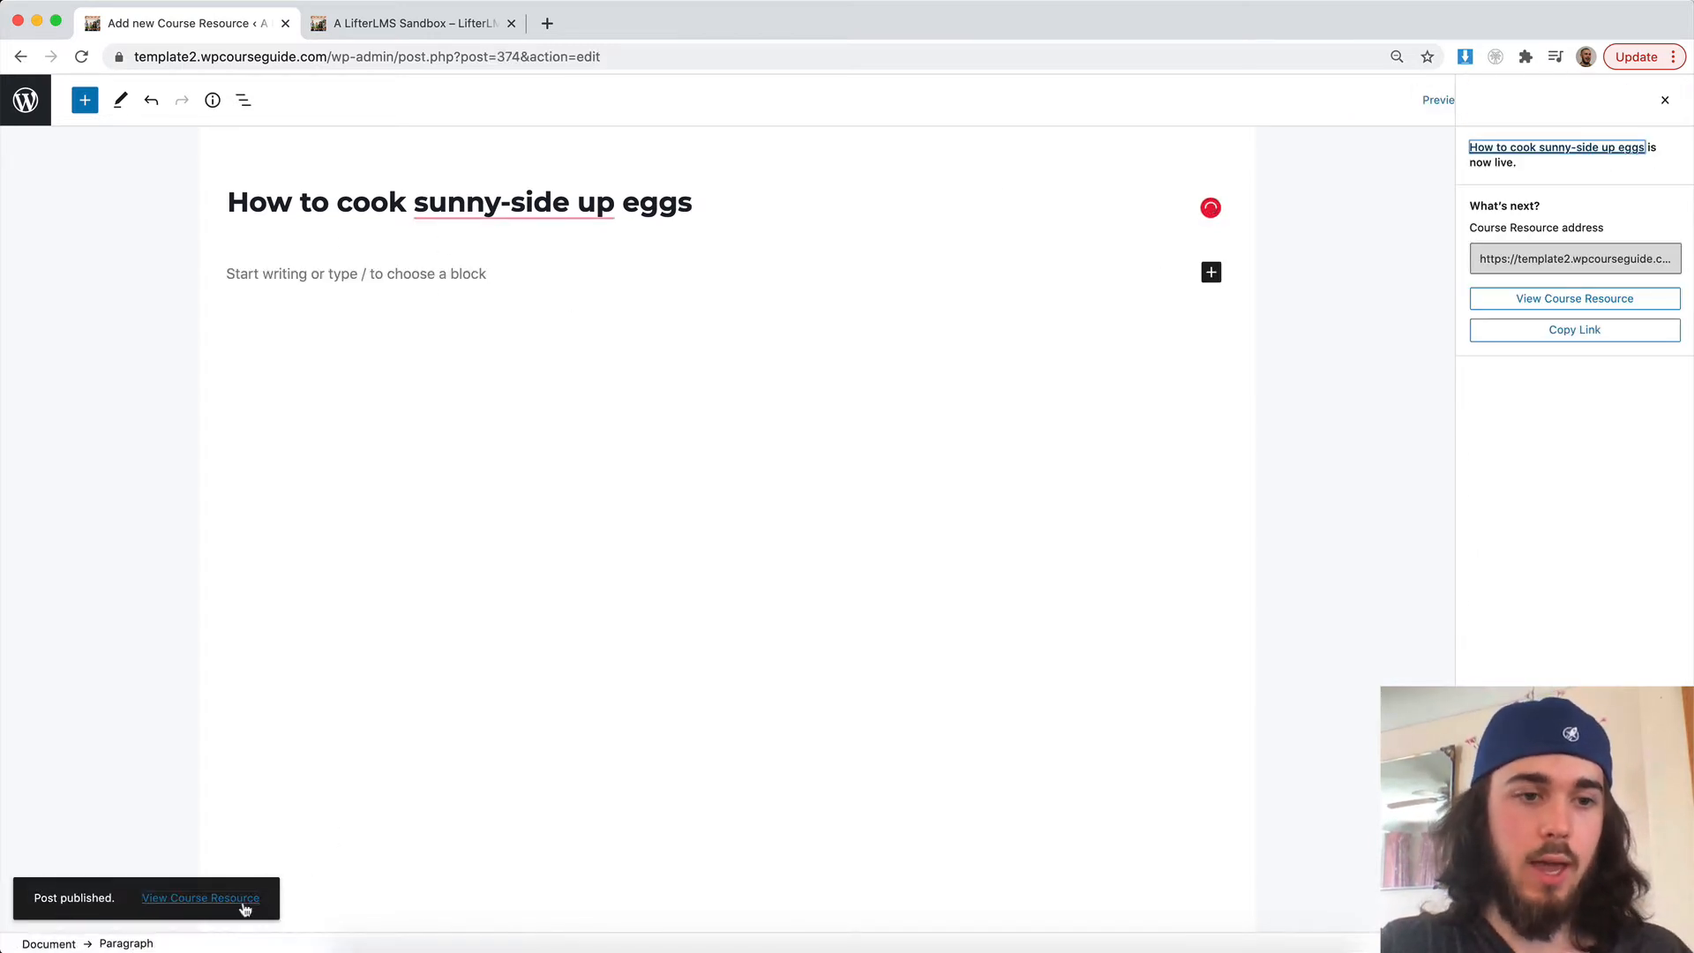
# - View the Course Resources Archive page on the live site to check its listed resources
pyautogui.click(23, 97)
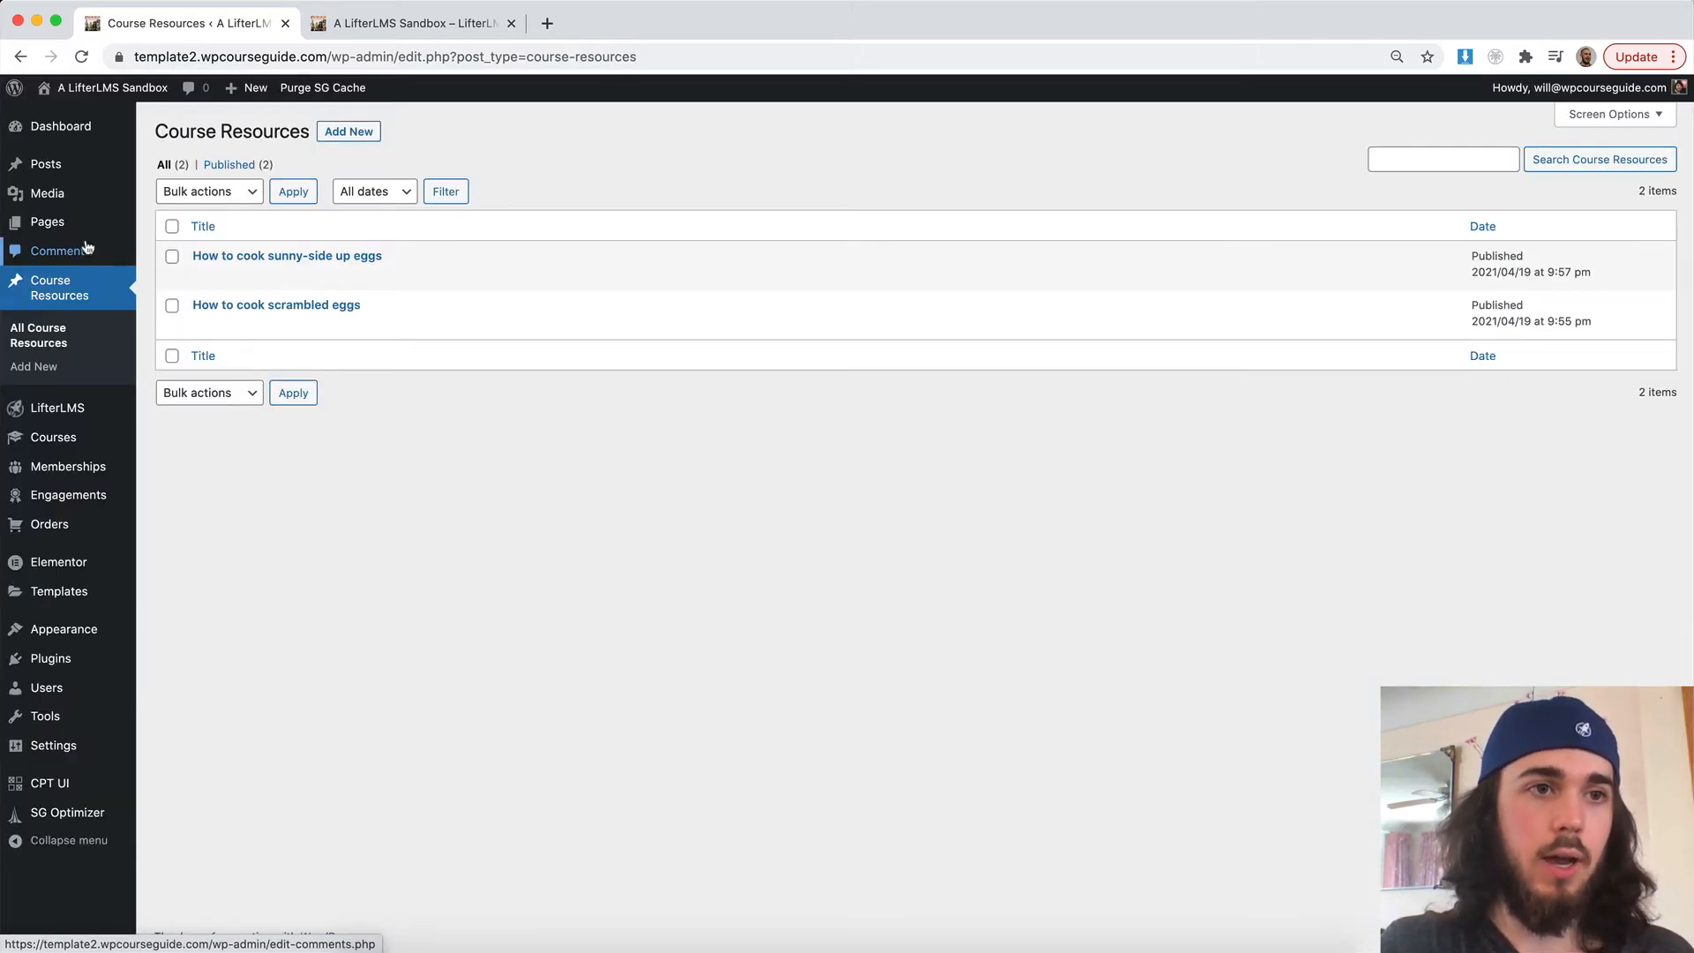
pyautogui.click(53, 222)
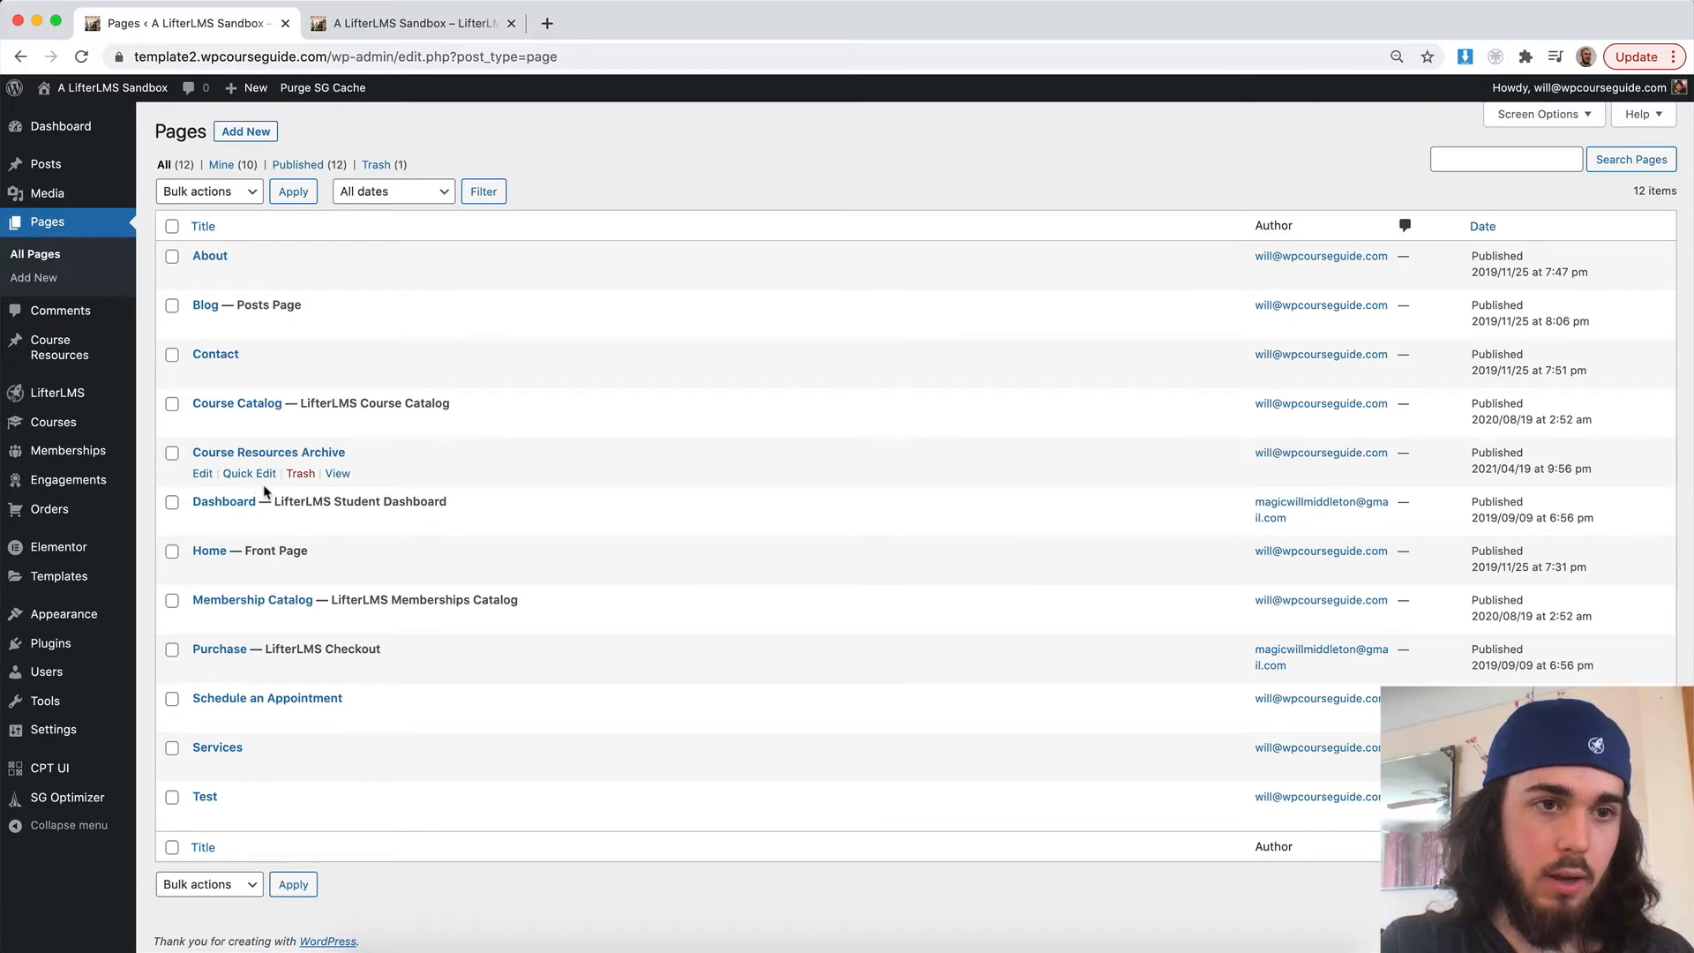
pyautogui.click(337, 473)
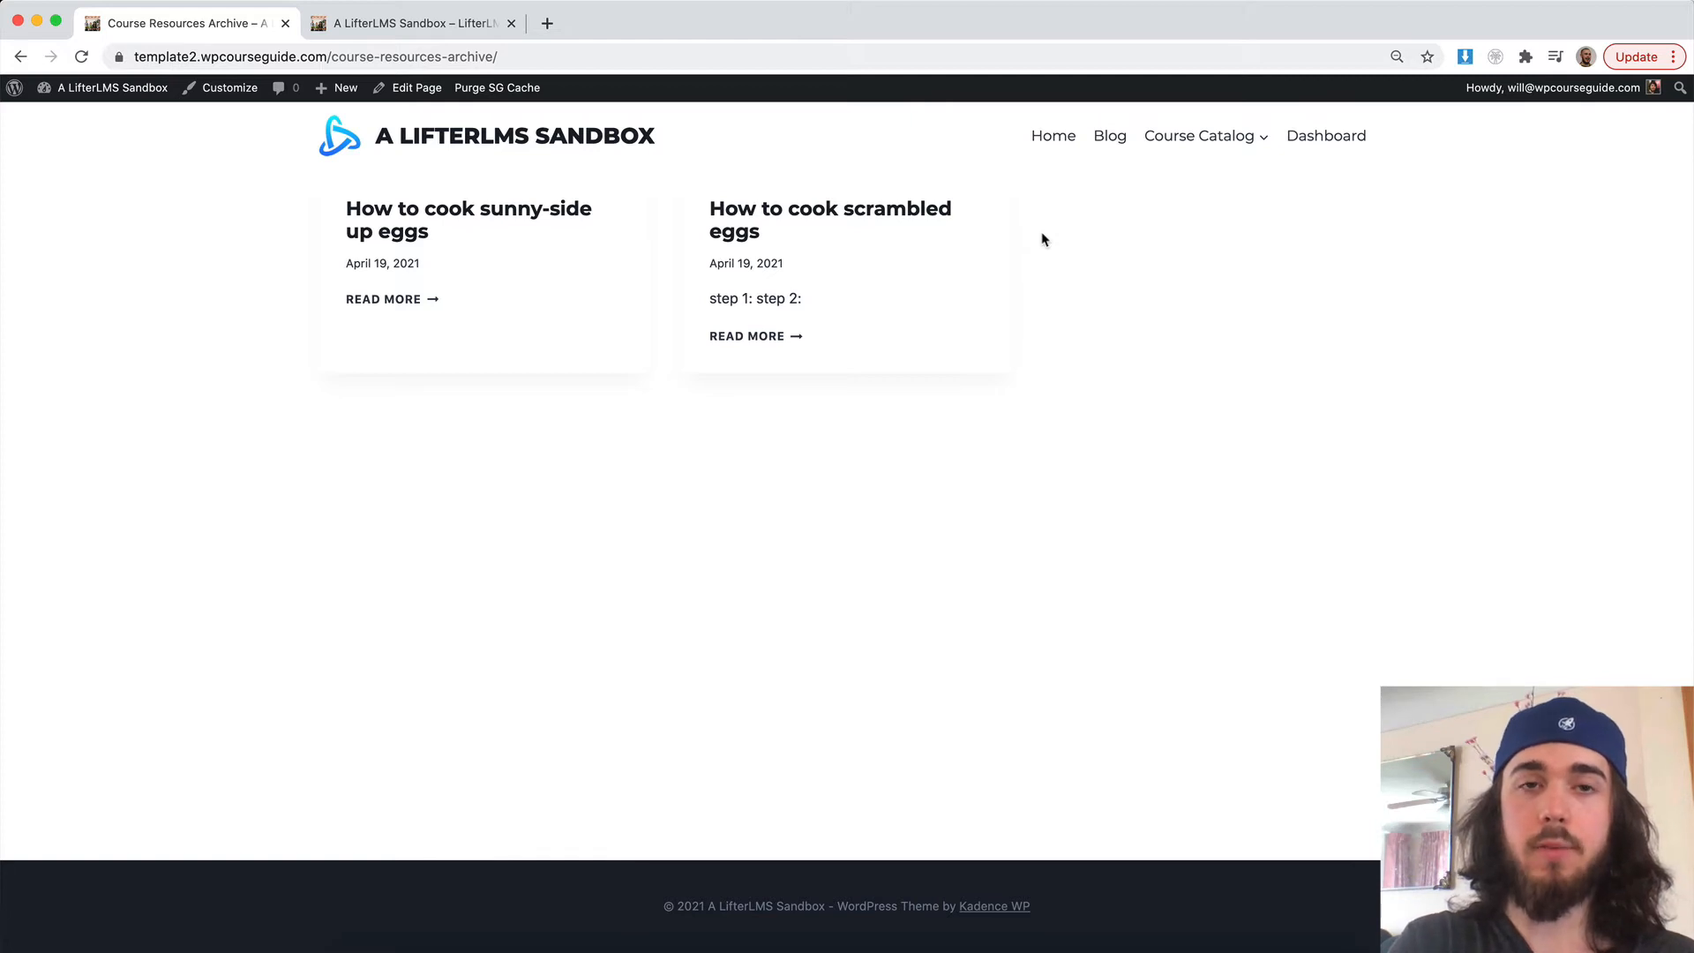
# - Start a new post type in CPT UI with the slug "community-events"
pyautogui.click(124, 113)
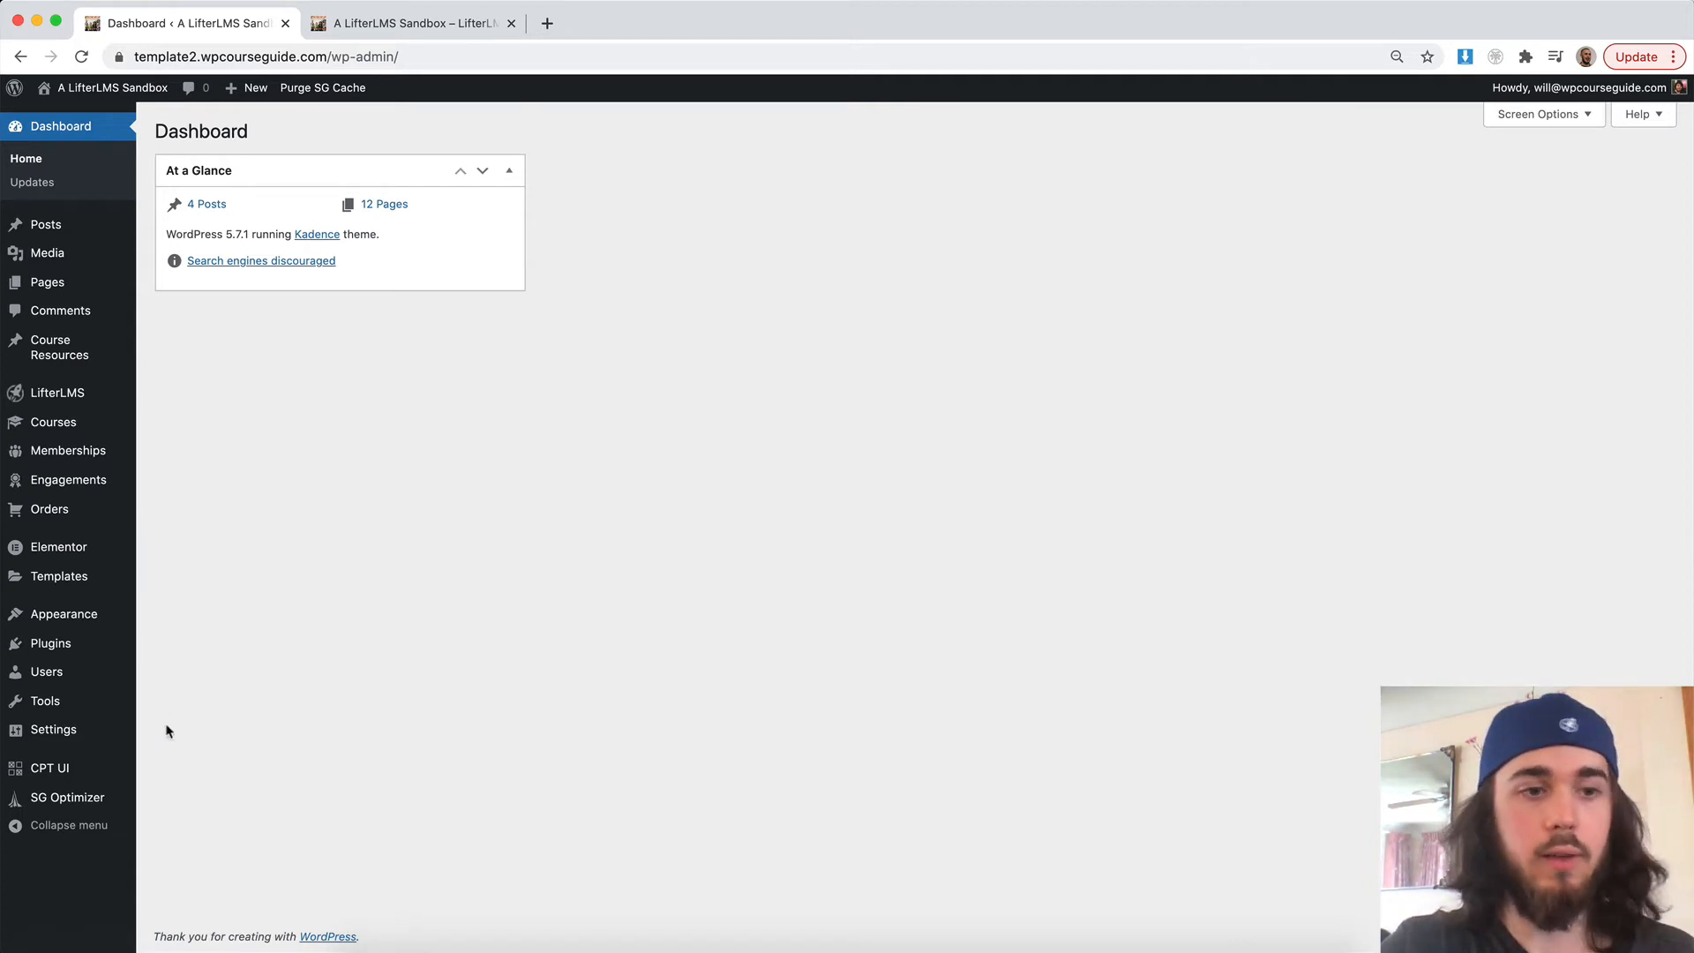
pyautogui.moveTo(36, 769)
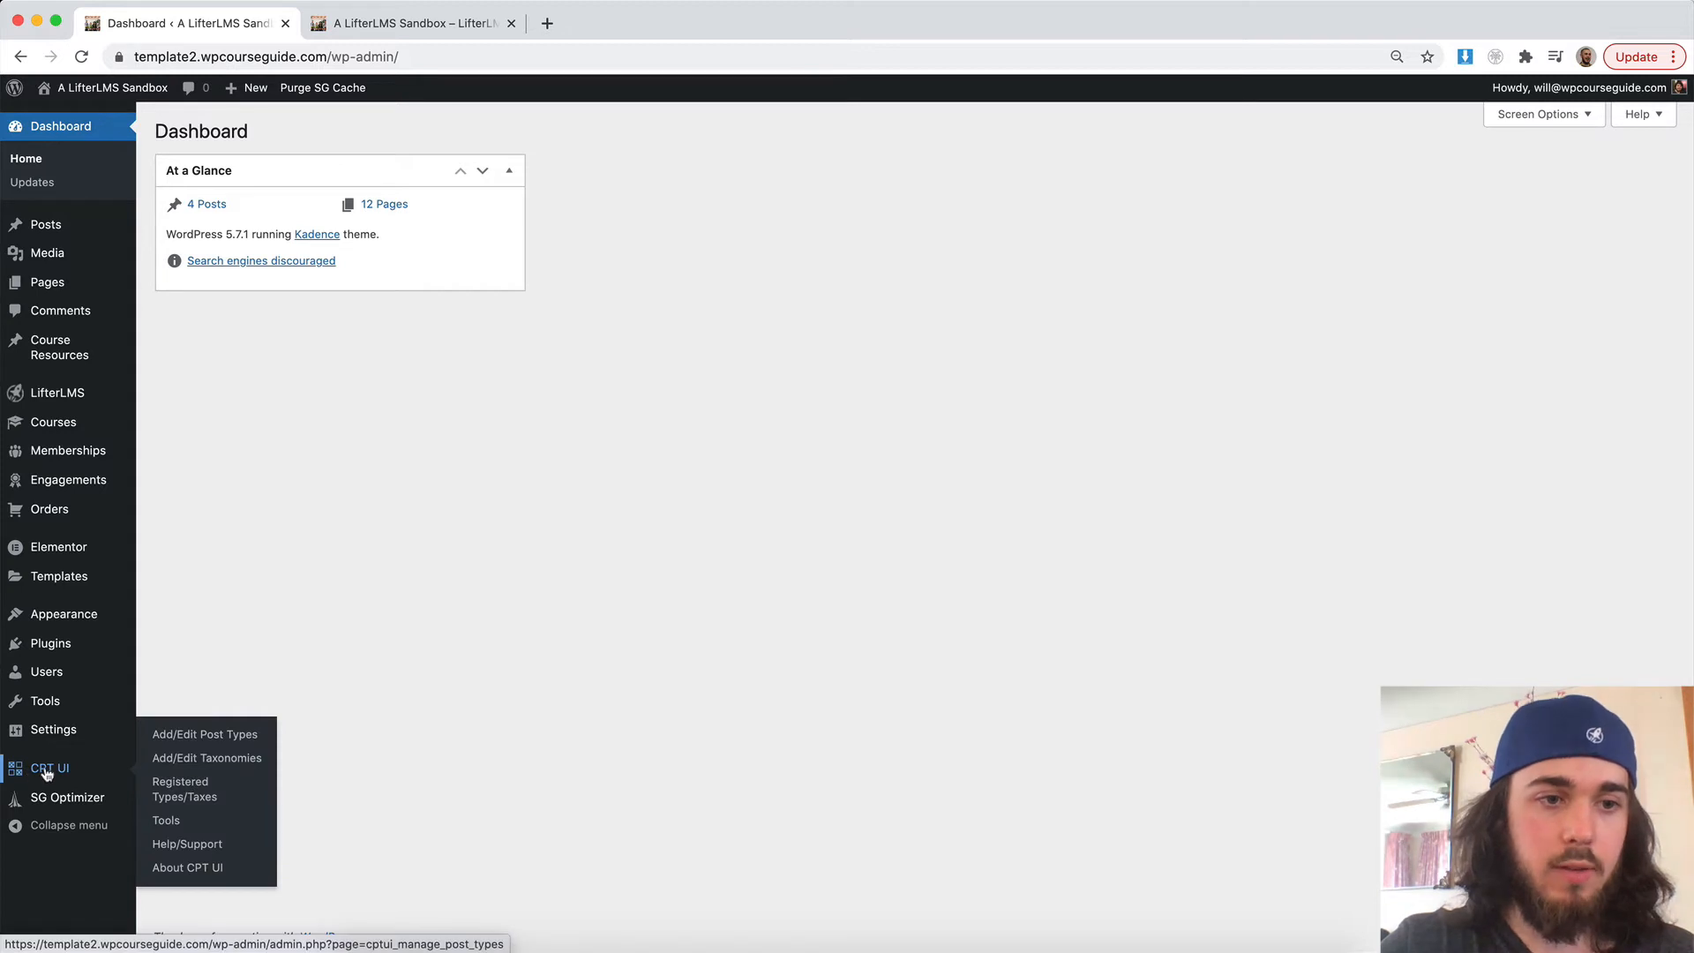
pyautogui.click(176, 744)
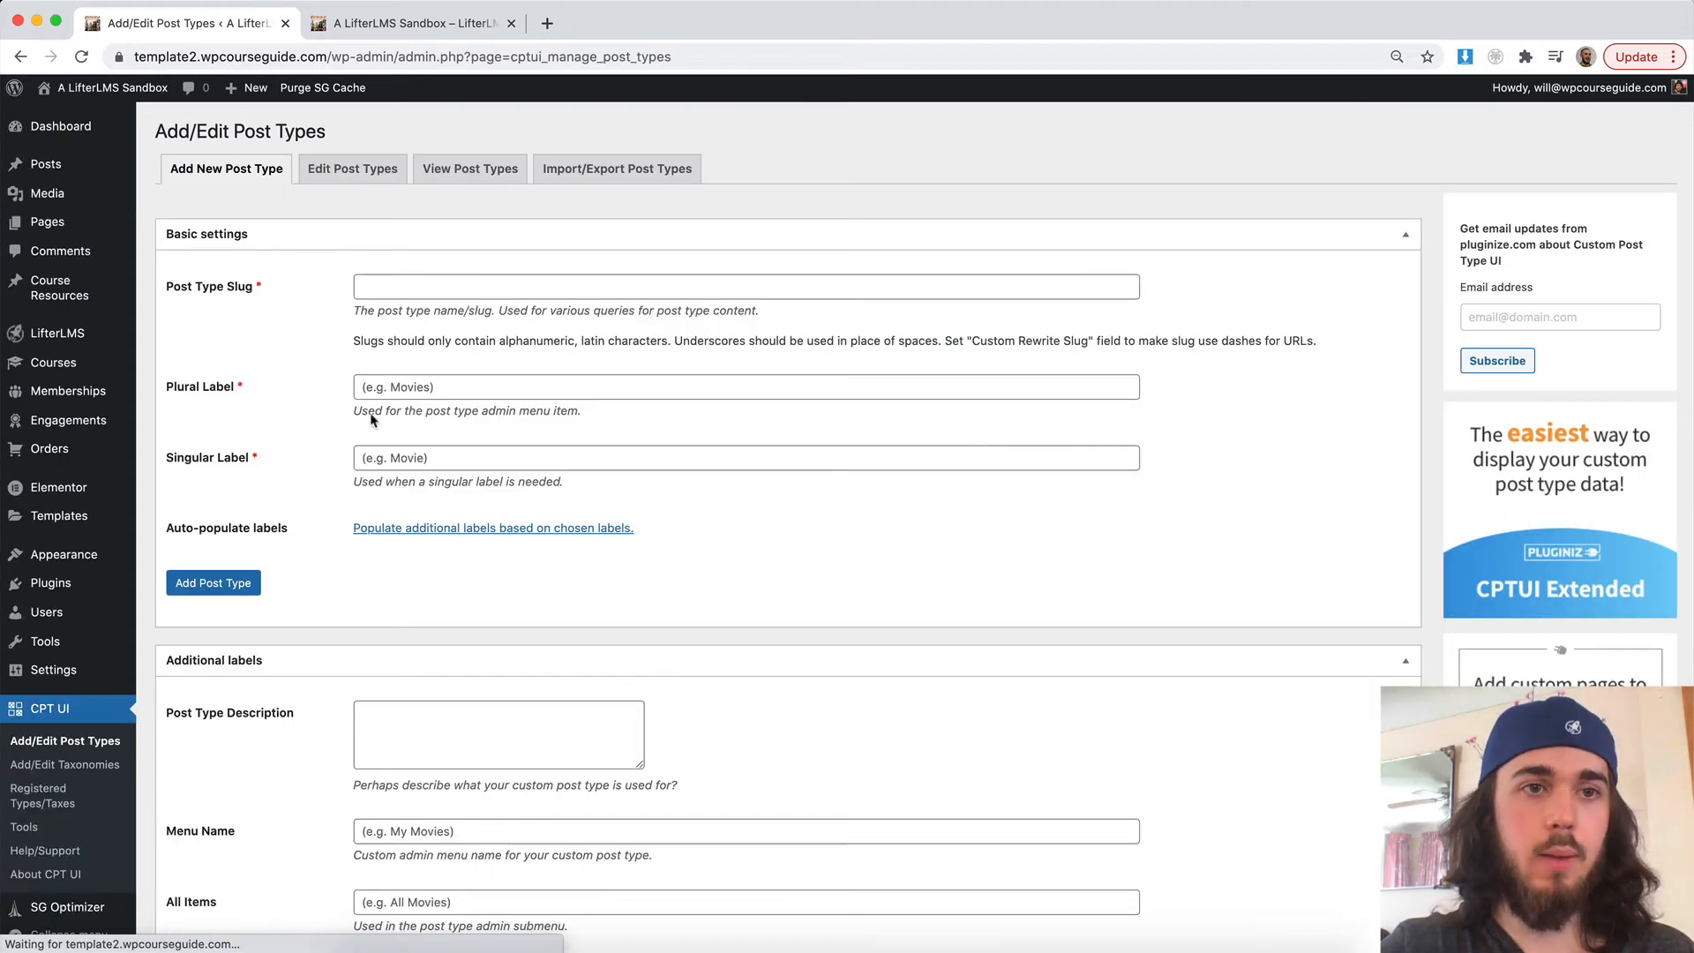
pyautogui.click(388, 290)
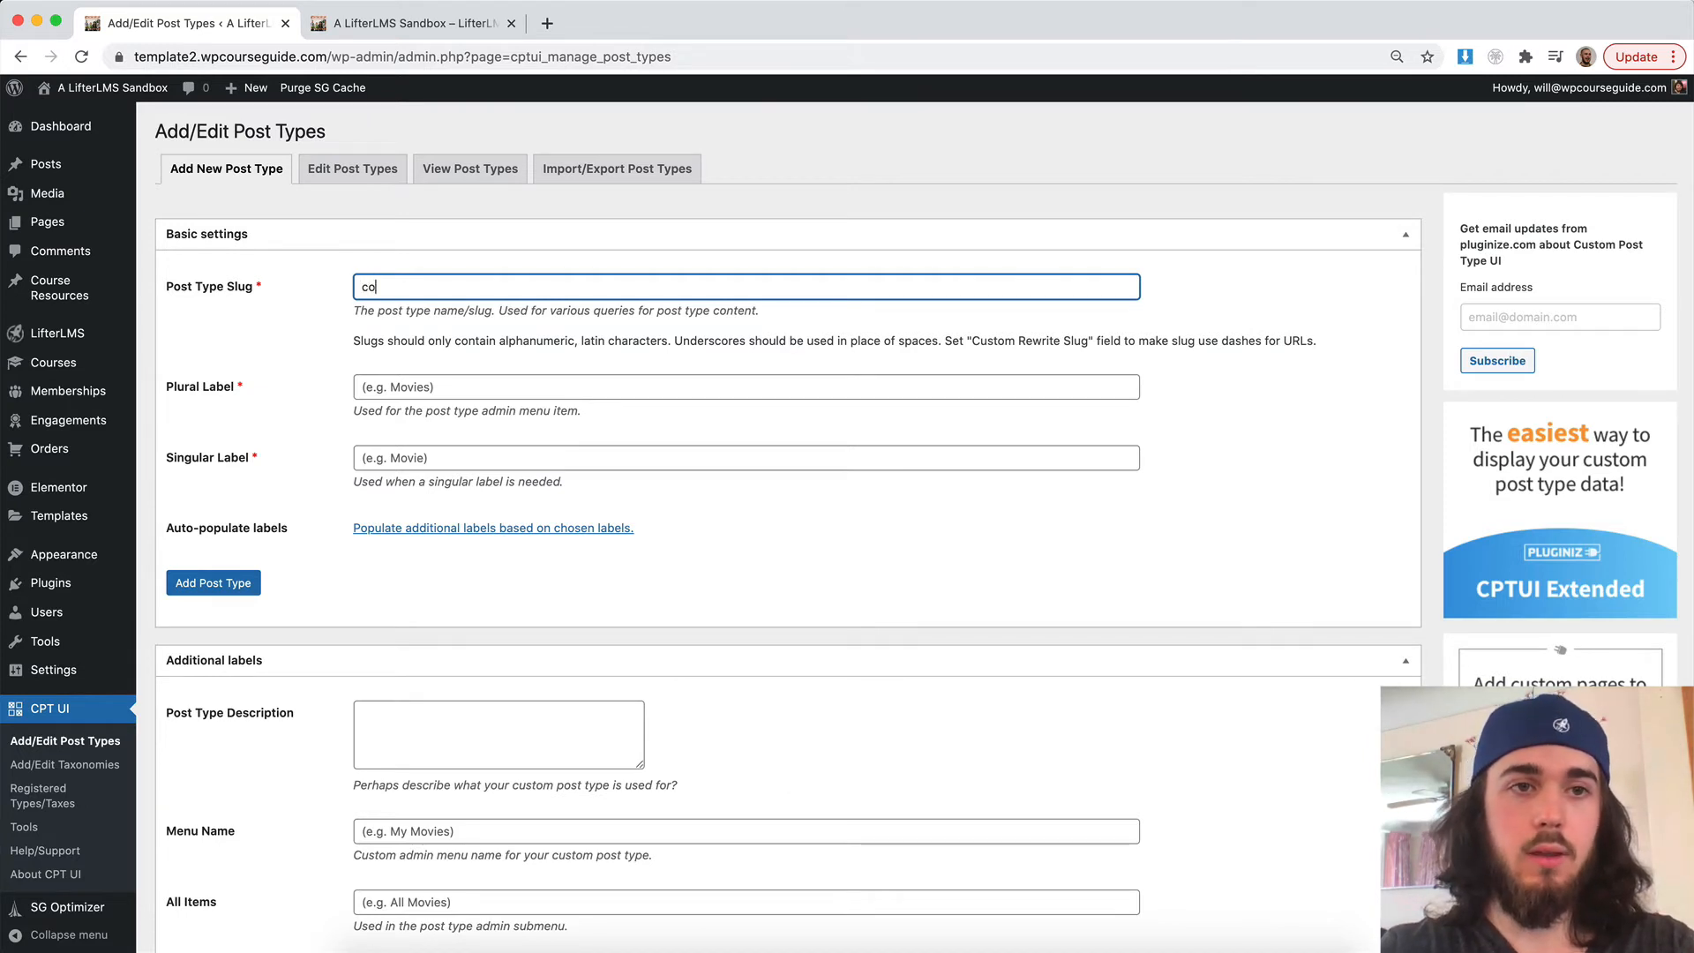
pyautogui.write('community-event')
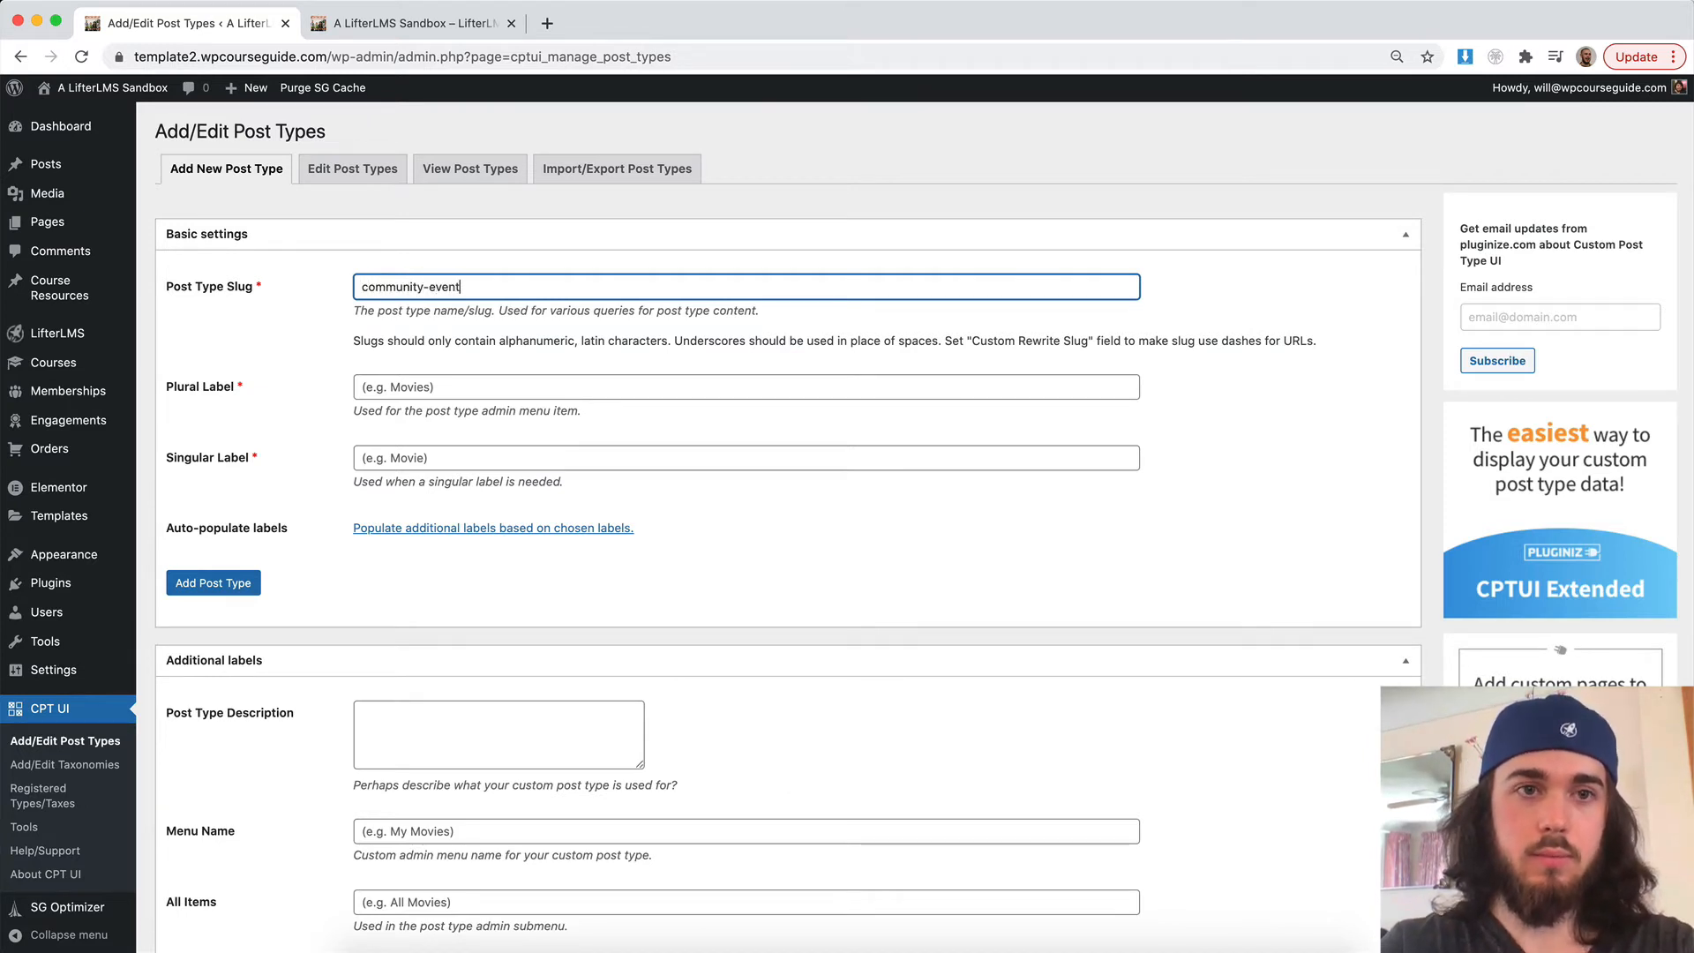
pyautogui.write('s')
# - Set the new post type's plural label to "Community Events", reusing the slug text
pyautogui.click(418, 387)
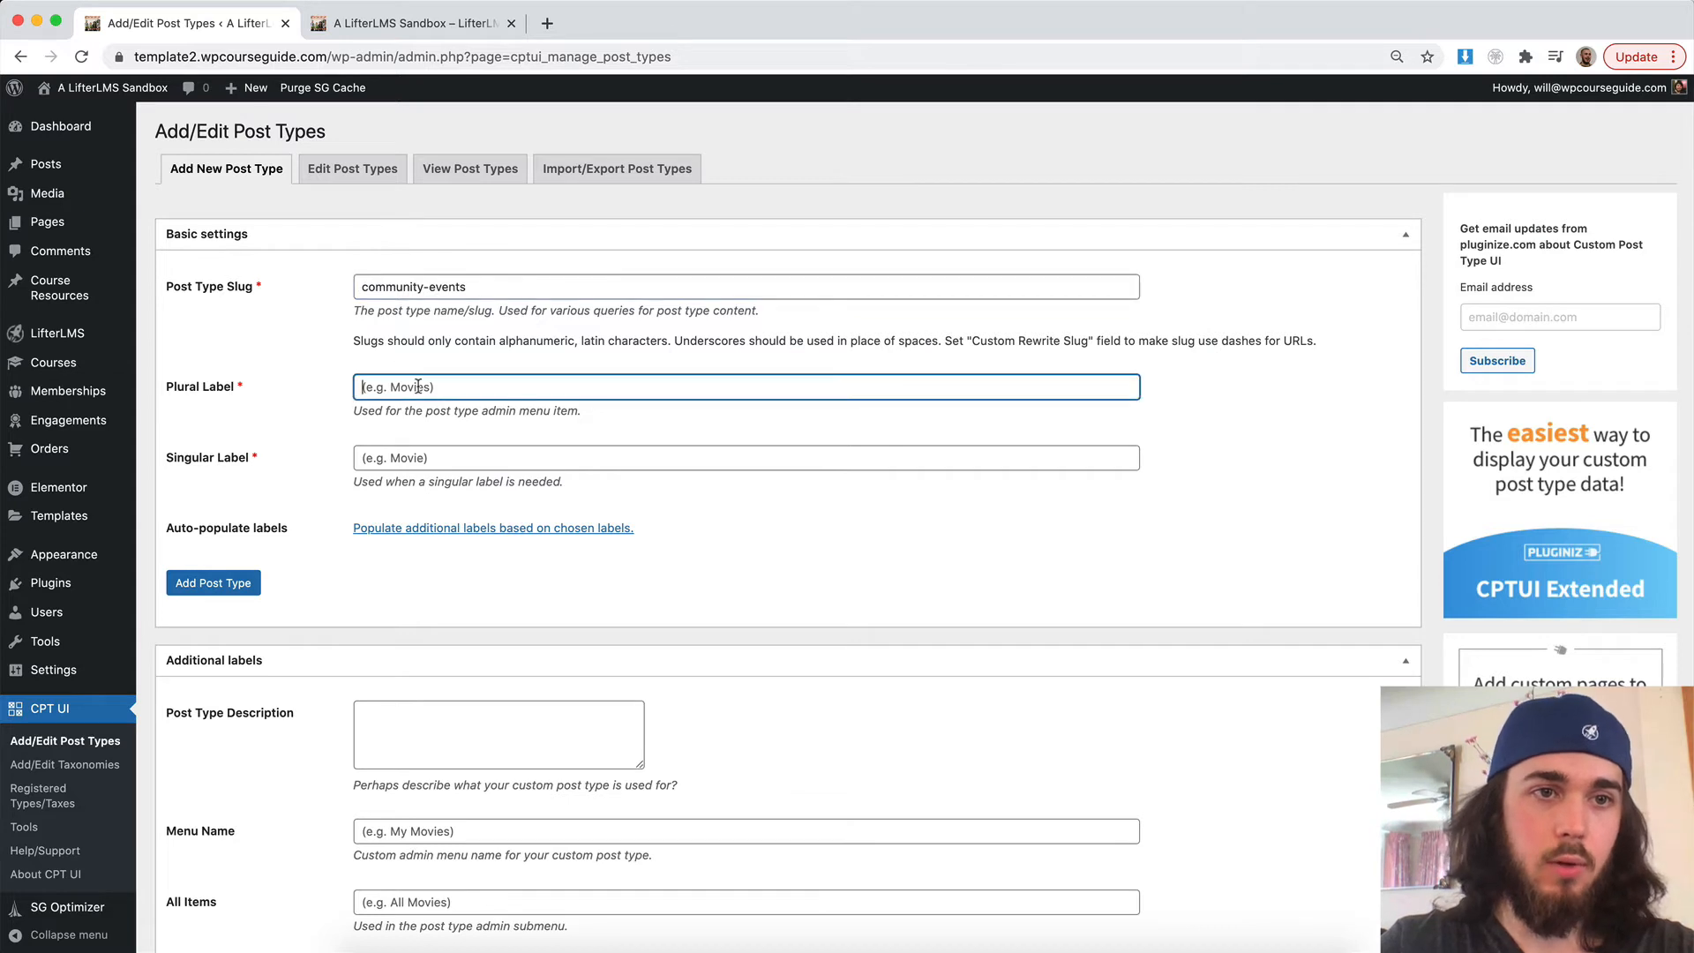
pyautogui.tripleClick(426, 286)
pyautogui.press('super+c')
pyautogui.click(404, 389)
pyautogui.press('super+v')
pyautogui.moveTo(367, 385); pyautogui.dragTo(361, 387)
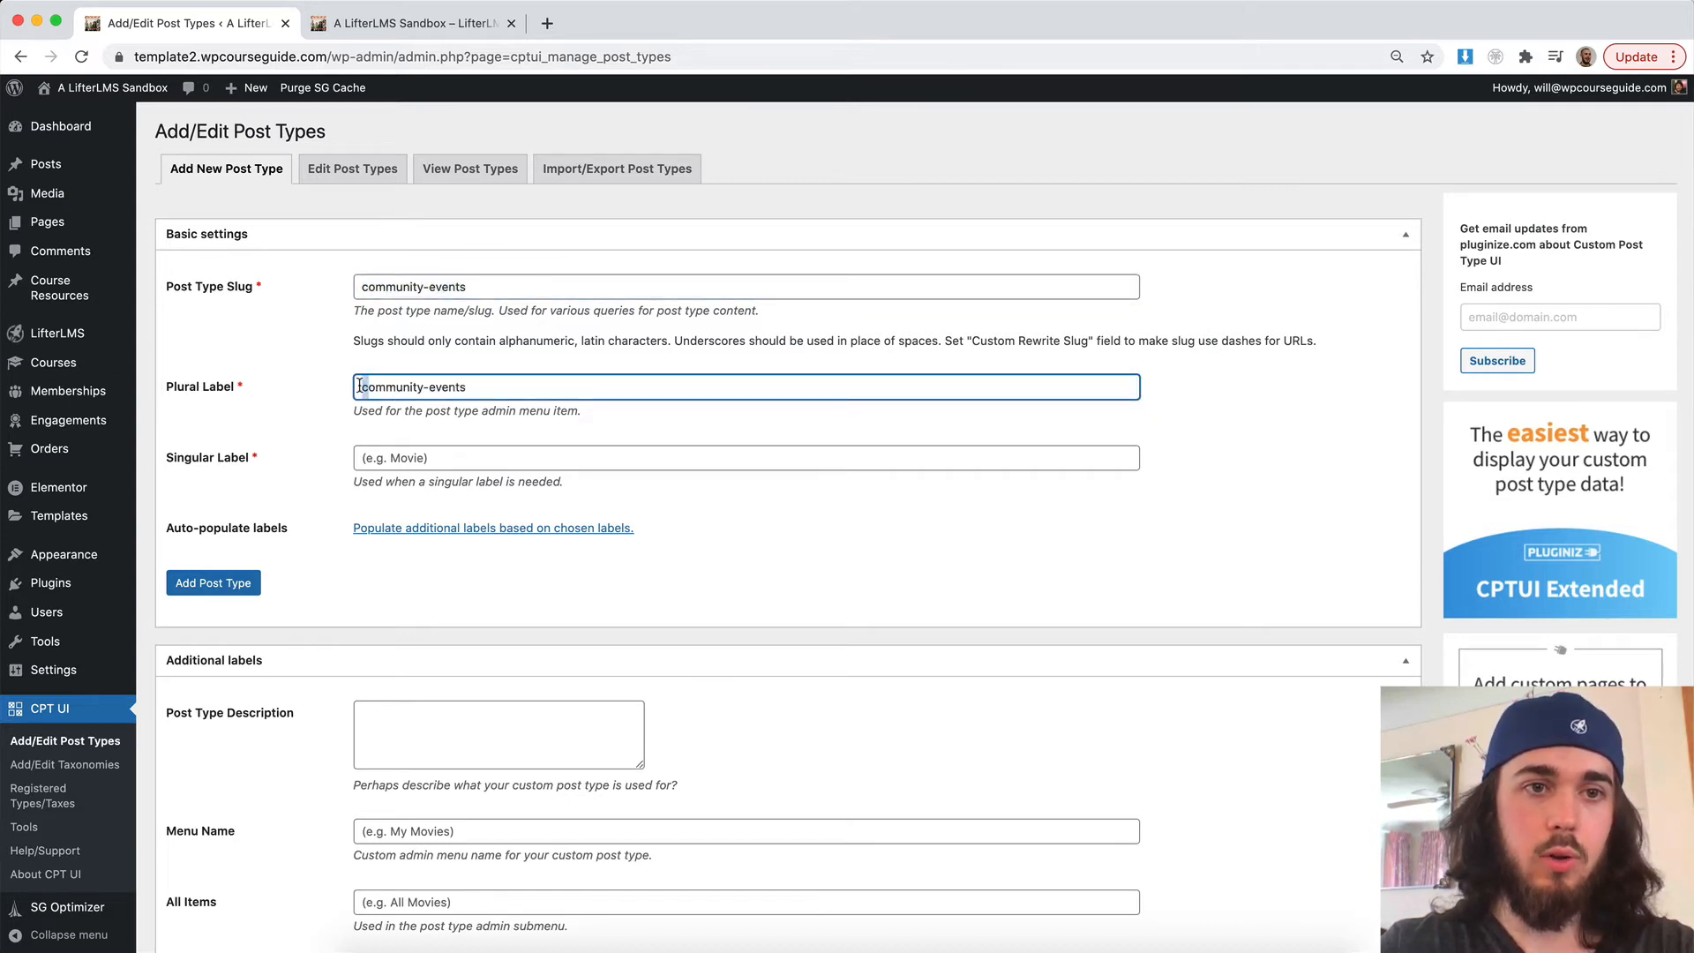
pyautogui.write('C')
pyautogui.click(431, 389)
pyautogui.press('BackSpace')
pyautogui.press('Right')
pyautogui.press('BackSpace')
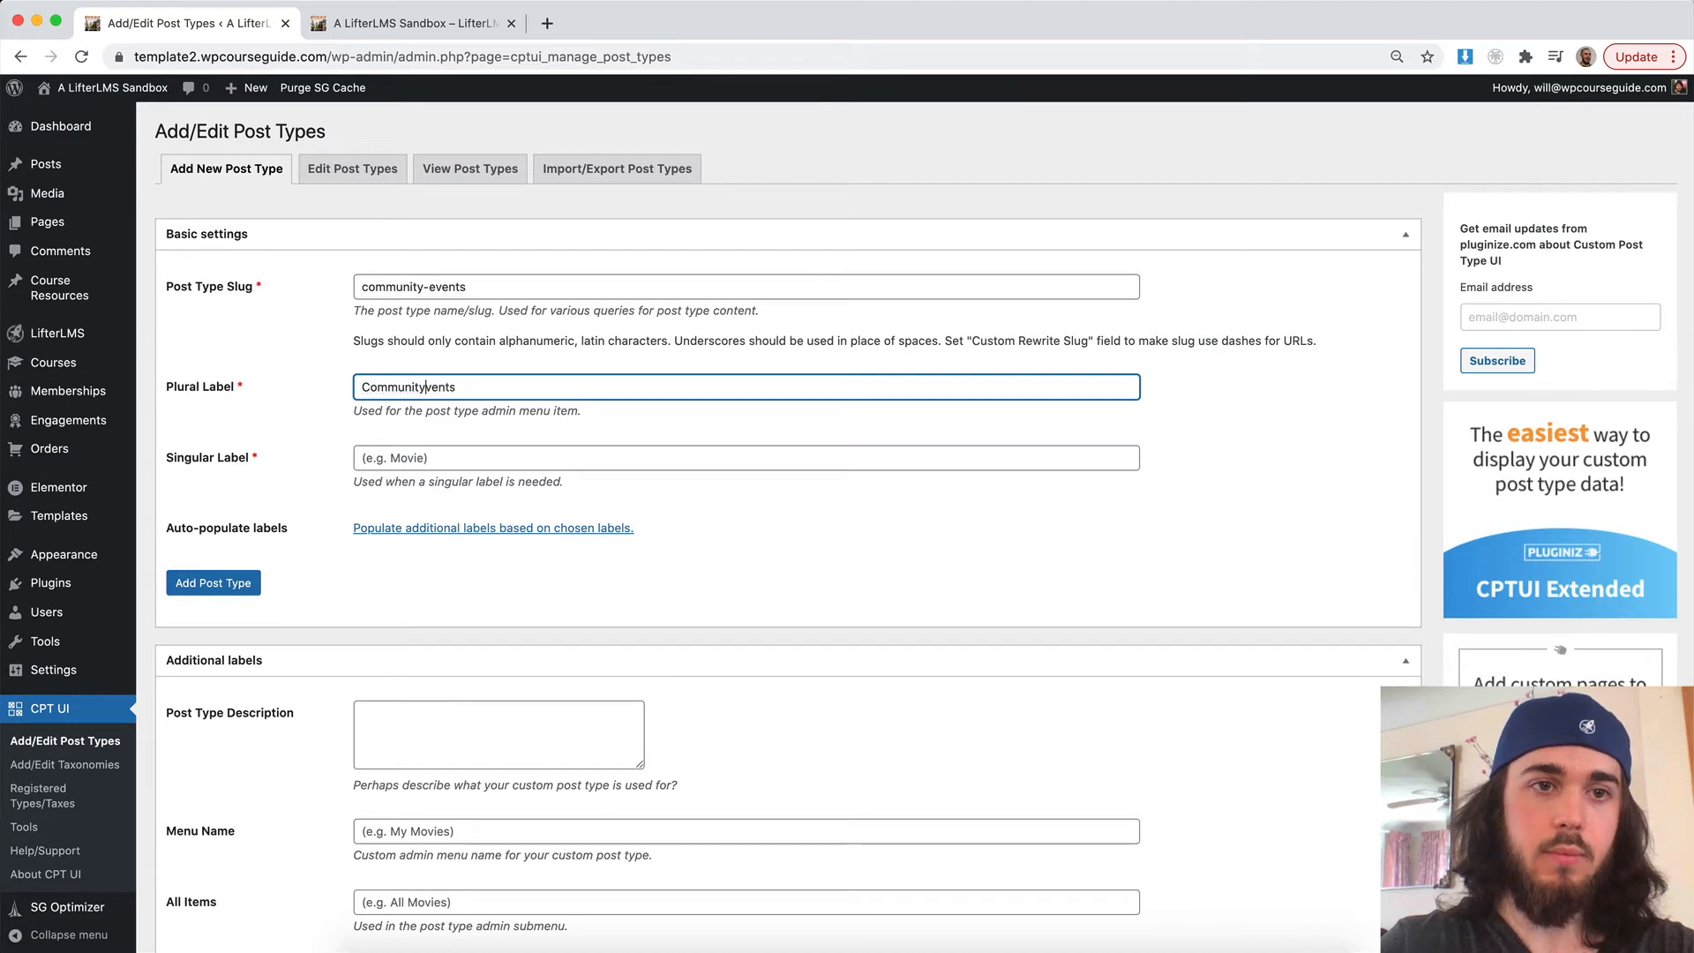
pyautogui.write('E')
# - Set the singular label to "Community Event" and add the post type
pyautogui.click(417, 478)
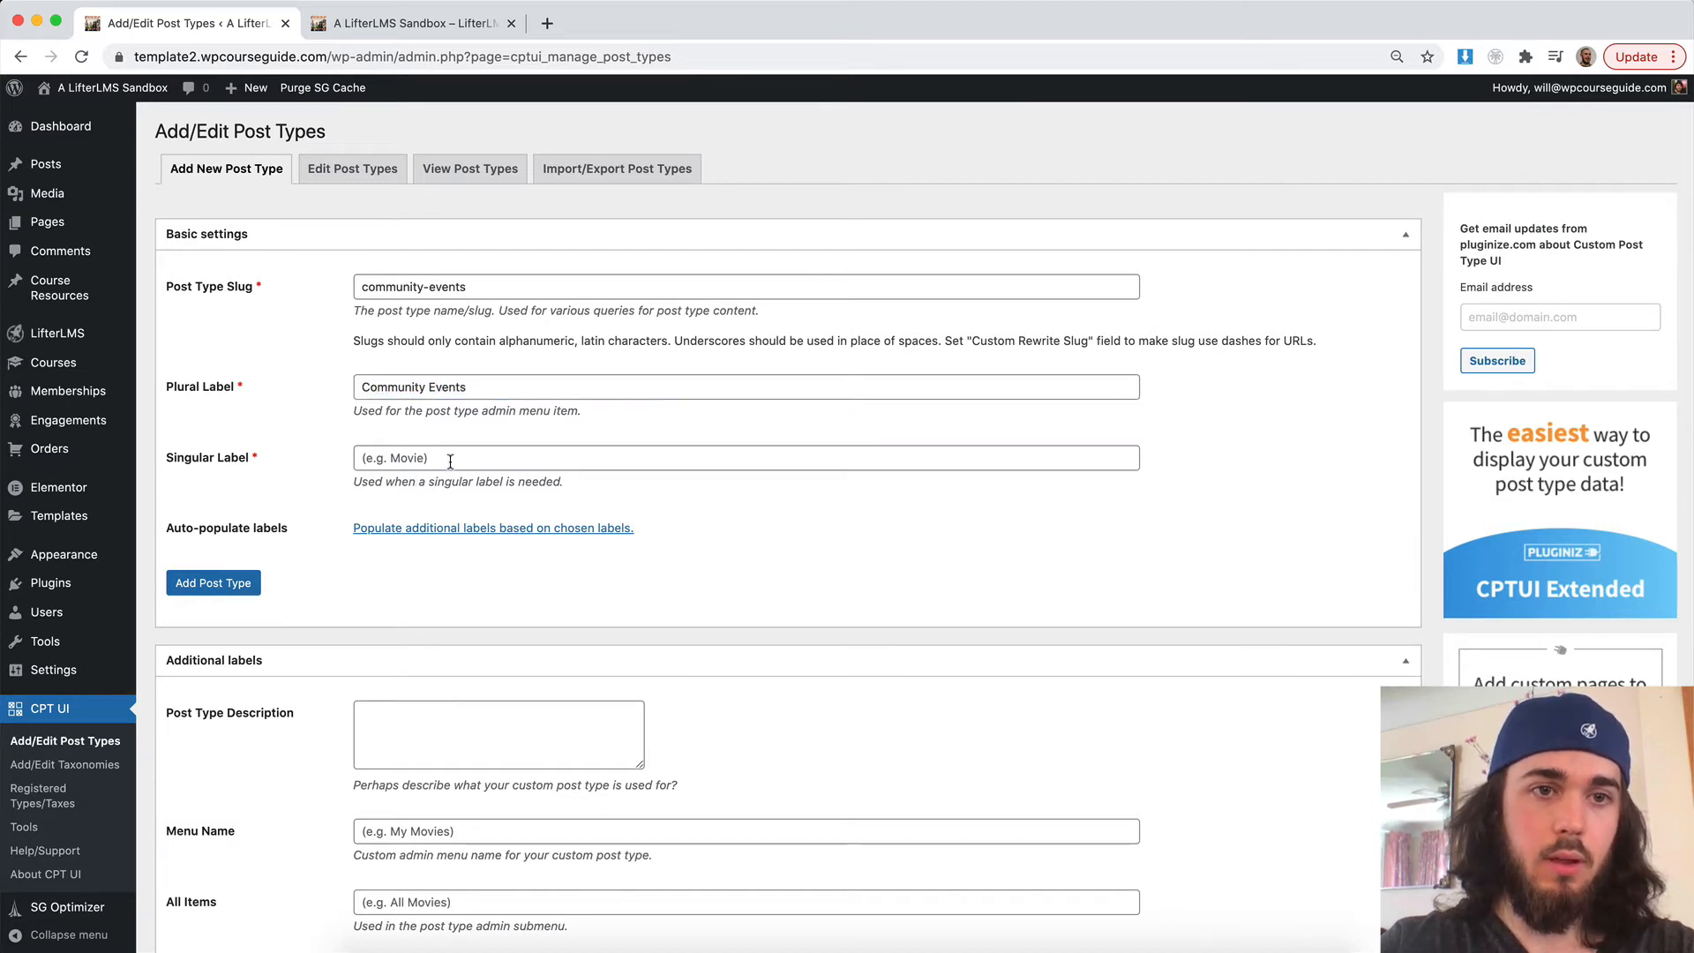
pyautogui.click(450, 461)
pyautogui.hotkey('ctrl', 'v')
pyautogui.press('BackSpace')
pyautogui.click(238, 584)
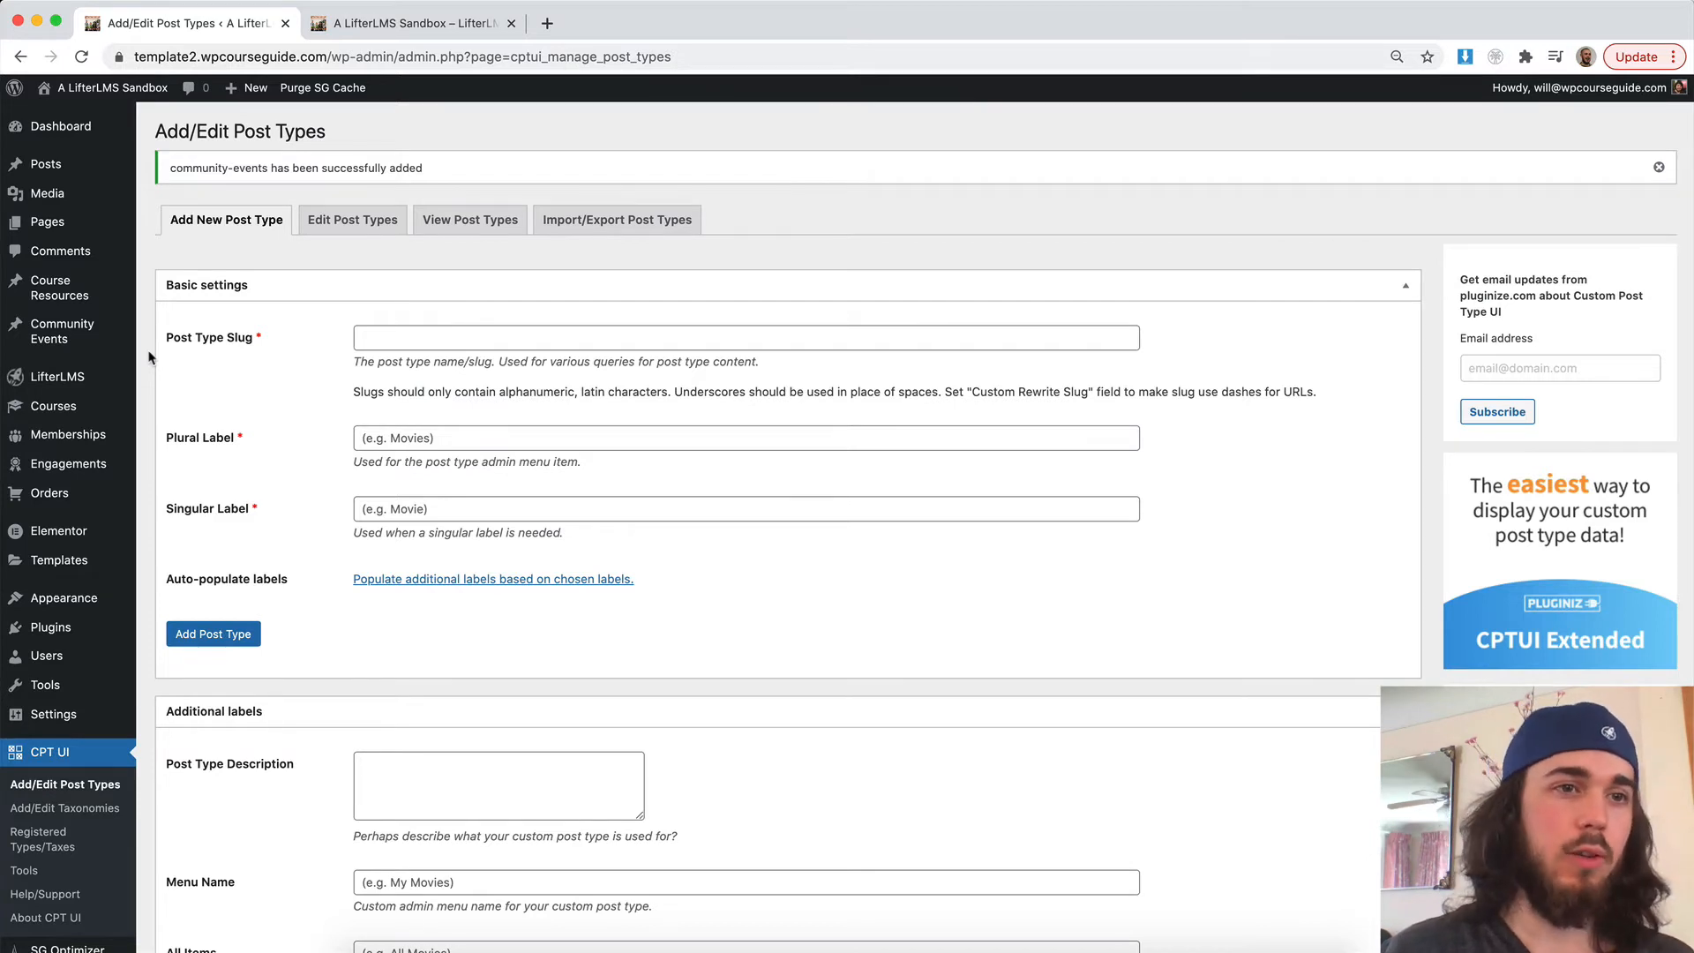
# - Create a community event titled "March Meetup" with the body "We're hosting a meetup..." and publish it
pyautogui.click(50, 339)
pyautogui.click(354, 134)
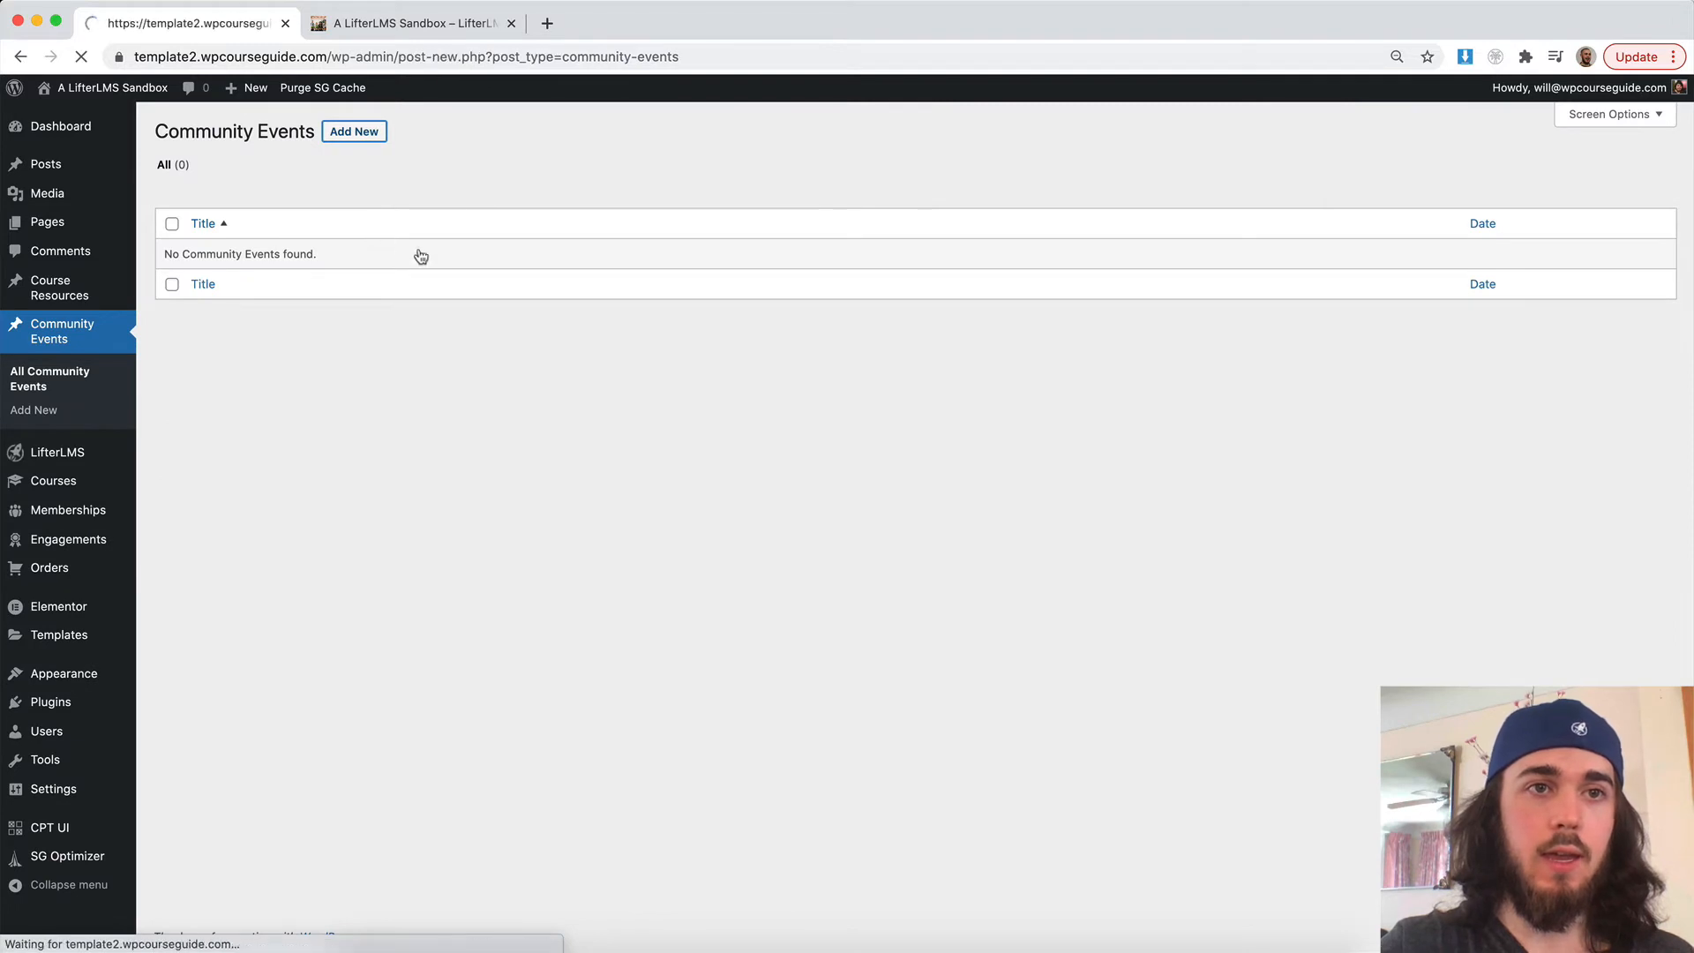
pyautogui.write('March')
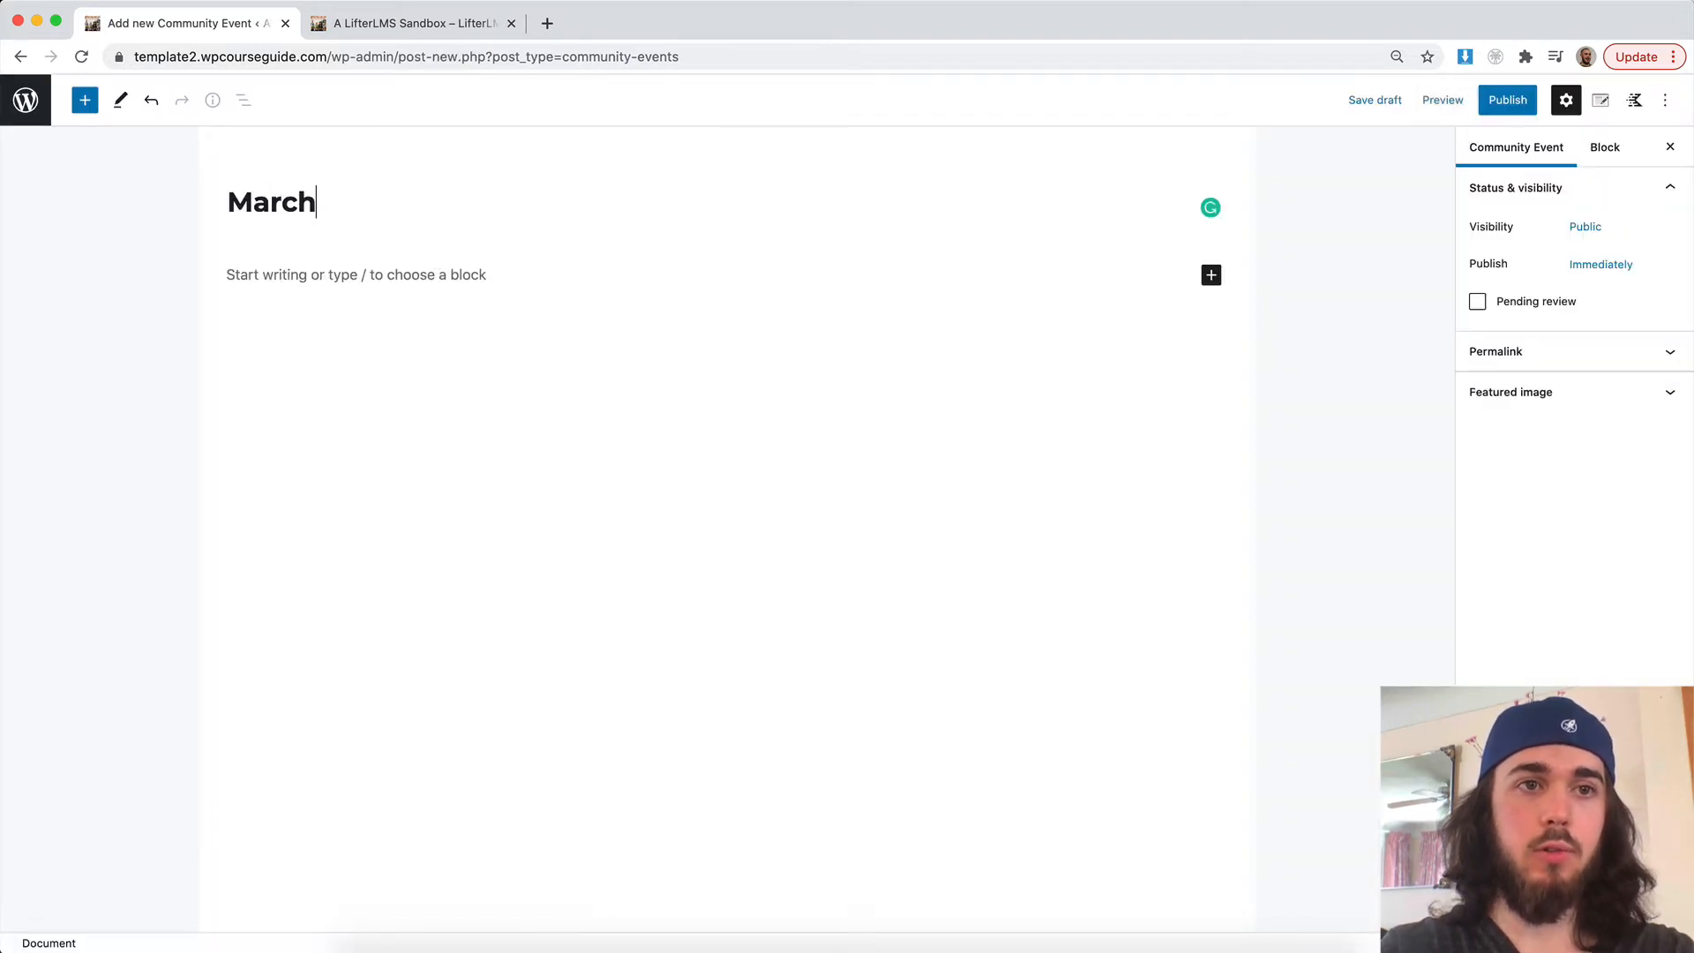
pyautogui.write(' Meetup')
pyautogui.click(355, 263)
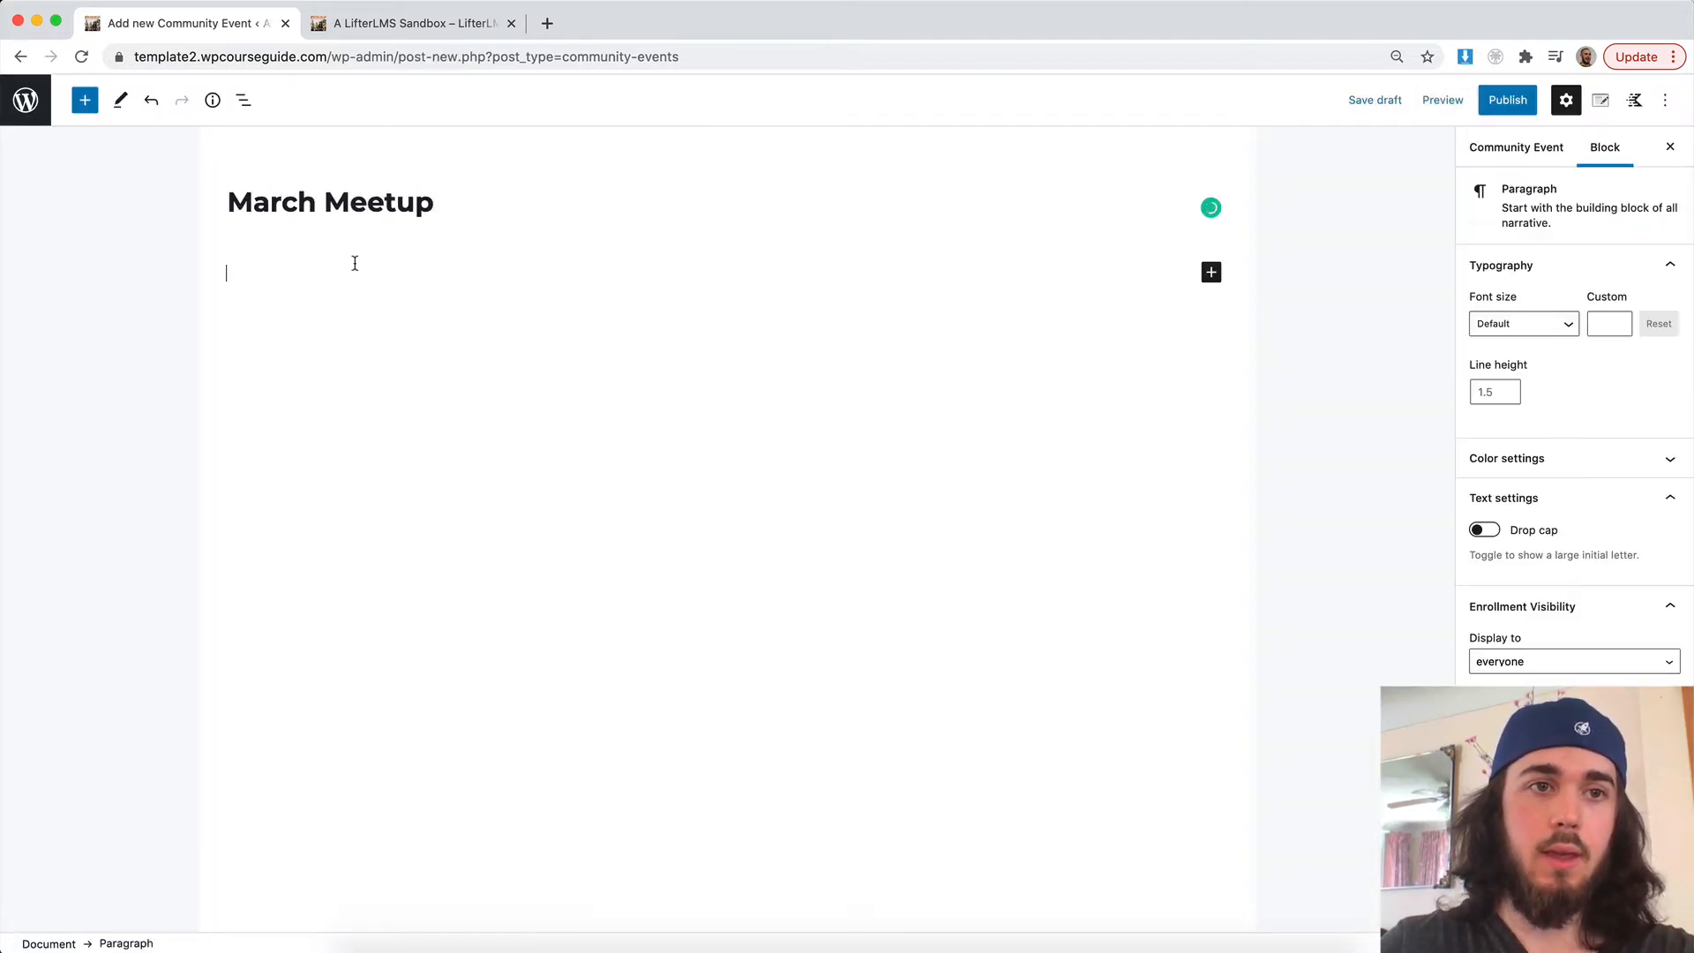
pyautogui.write("We're hosting a me")
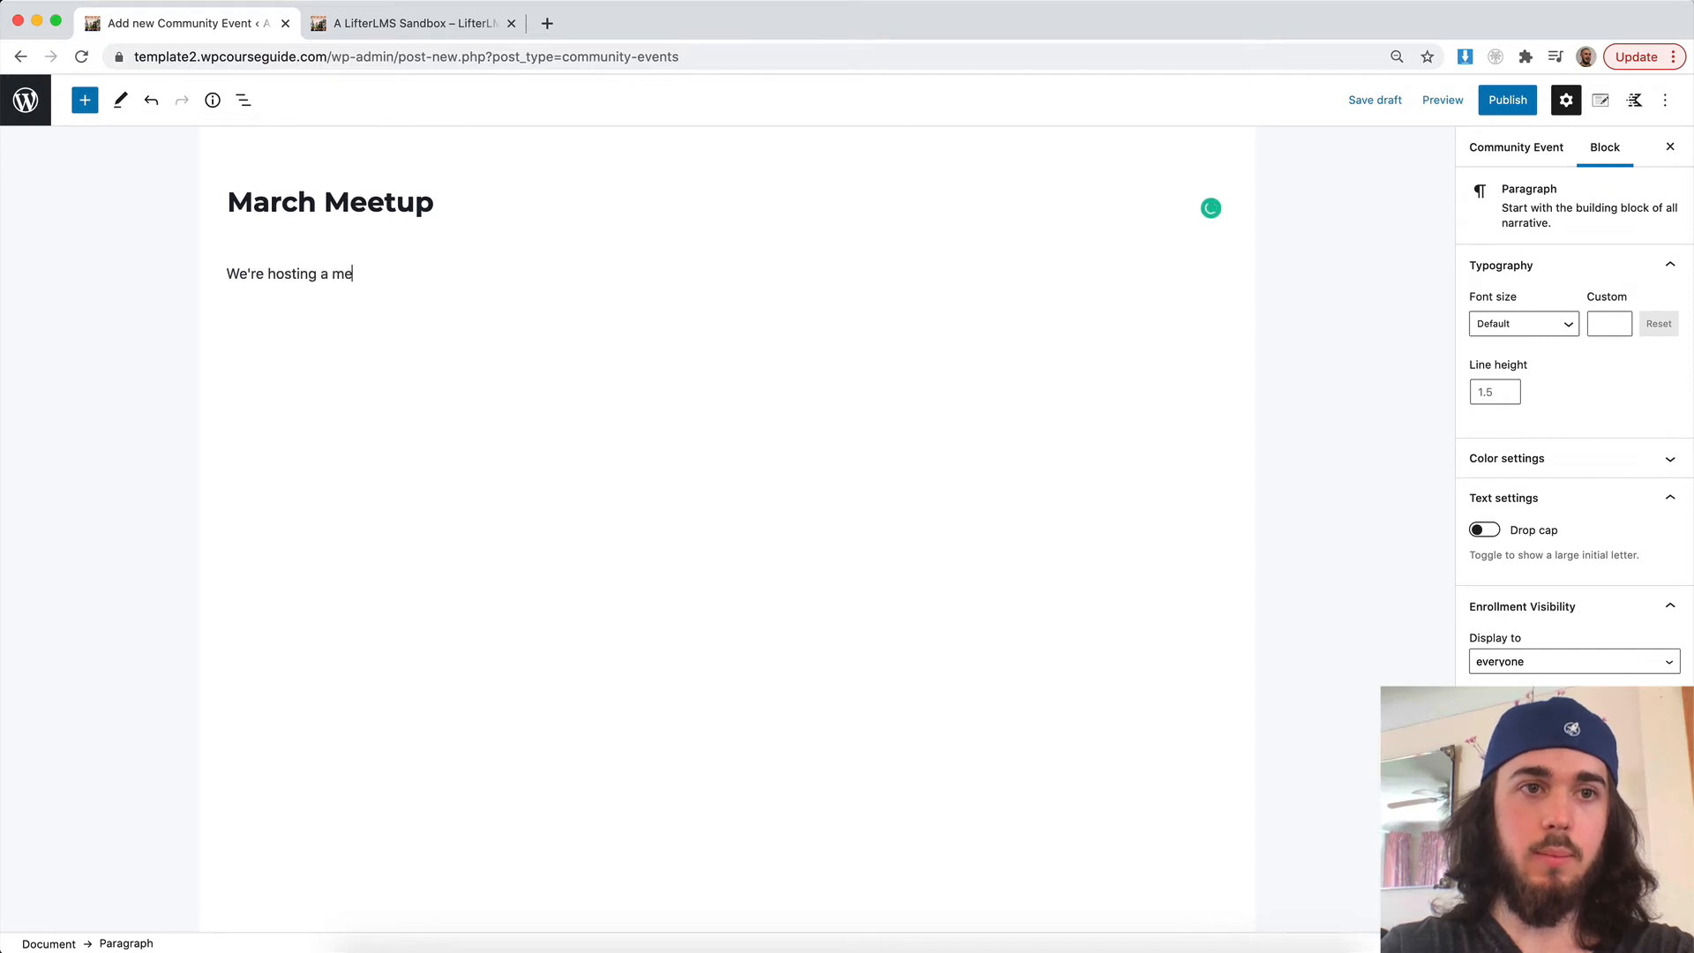
pyautogui.write('etup...')
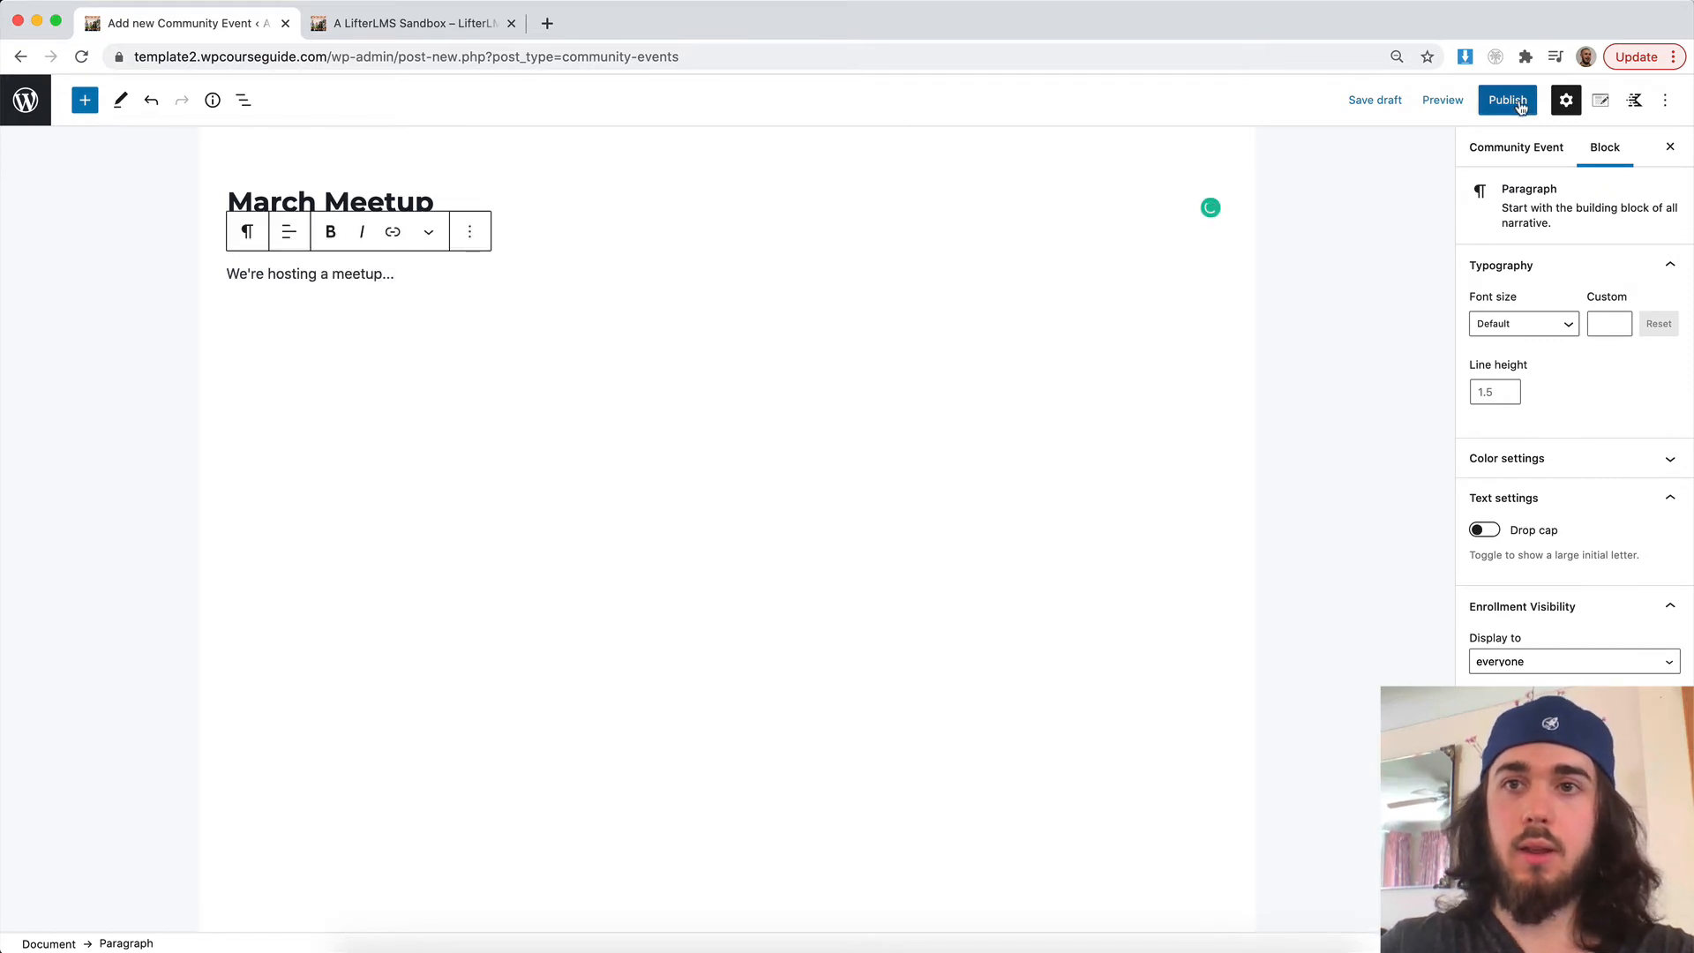
pyautogui.click(1507, 100)
pyautogui.click(1526, 102)
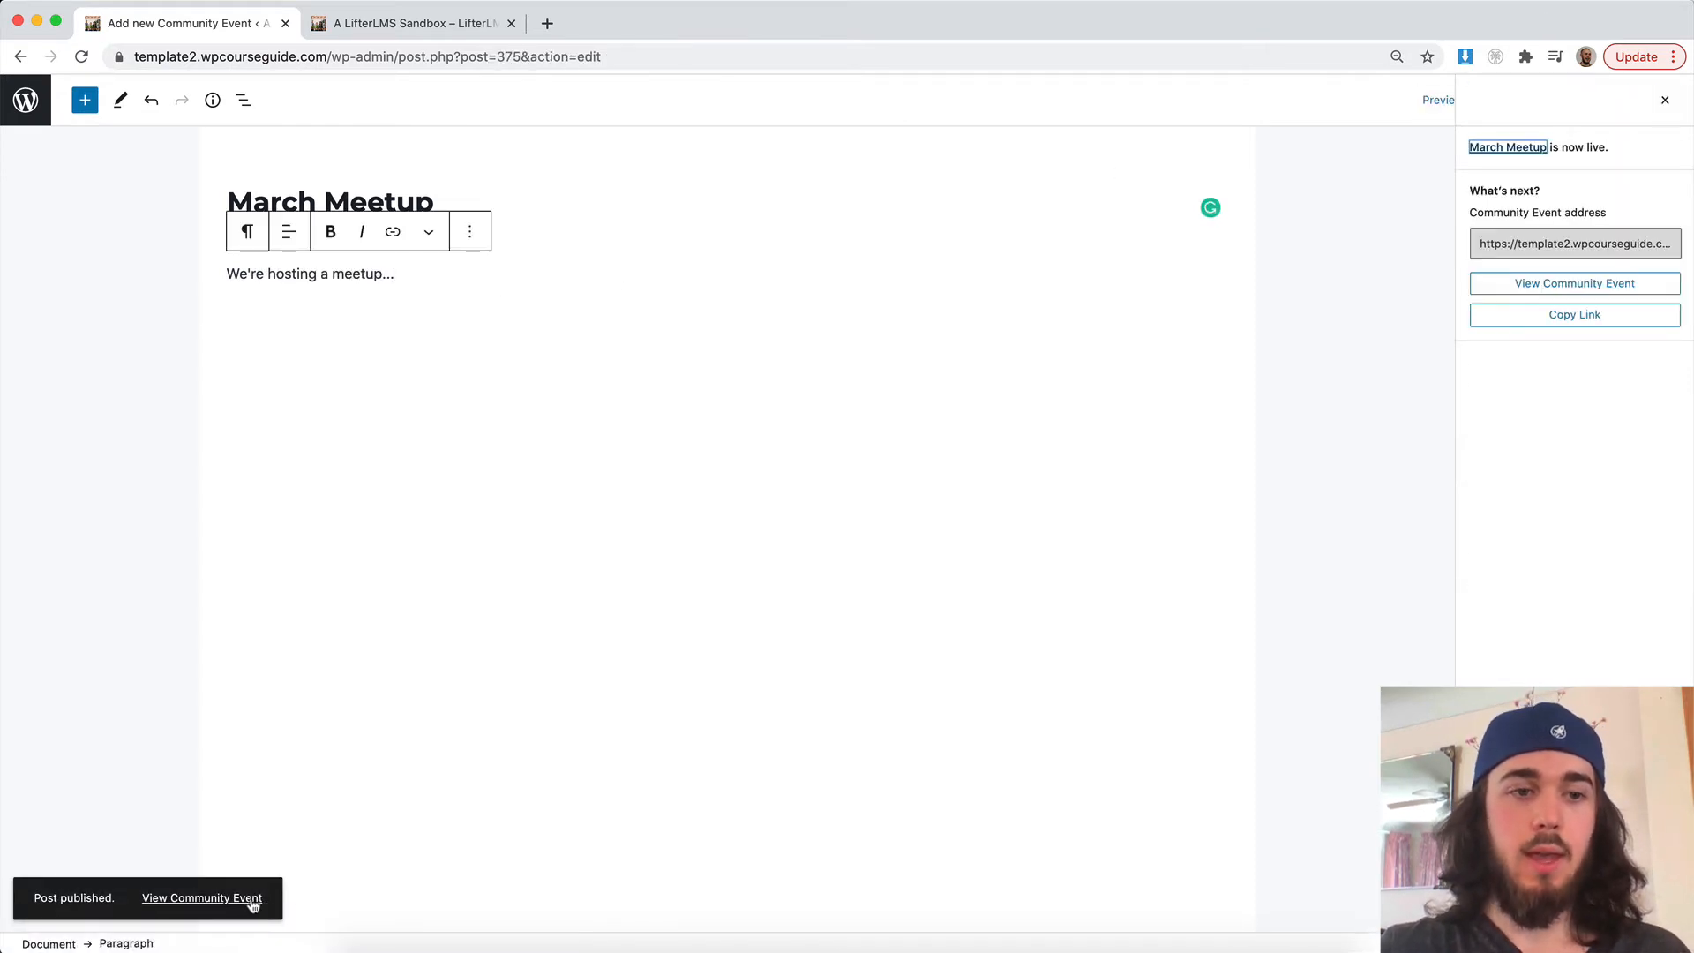
# - Start a new page titled "Upcoming Community Events"
pyautogui.click(25, 100)
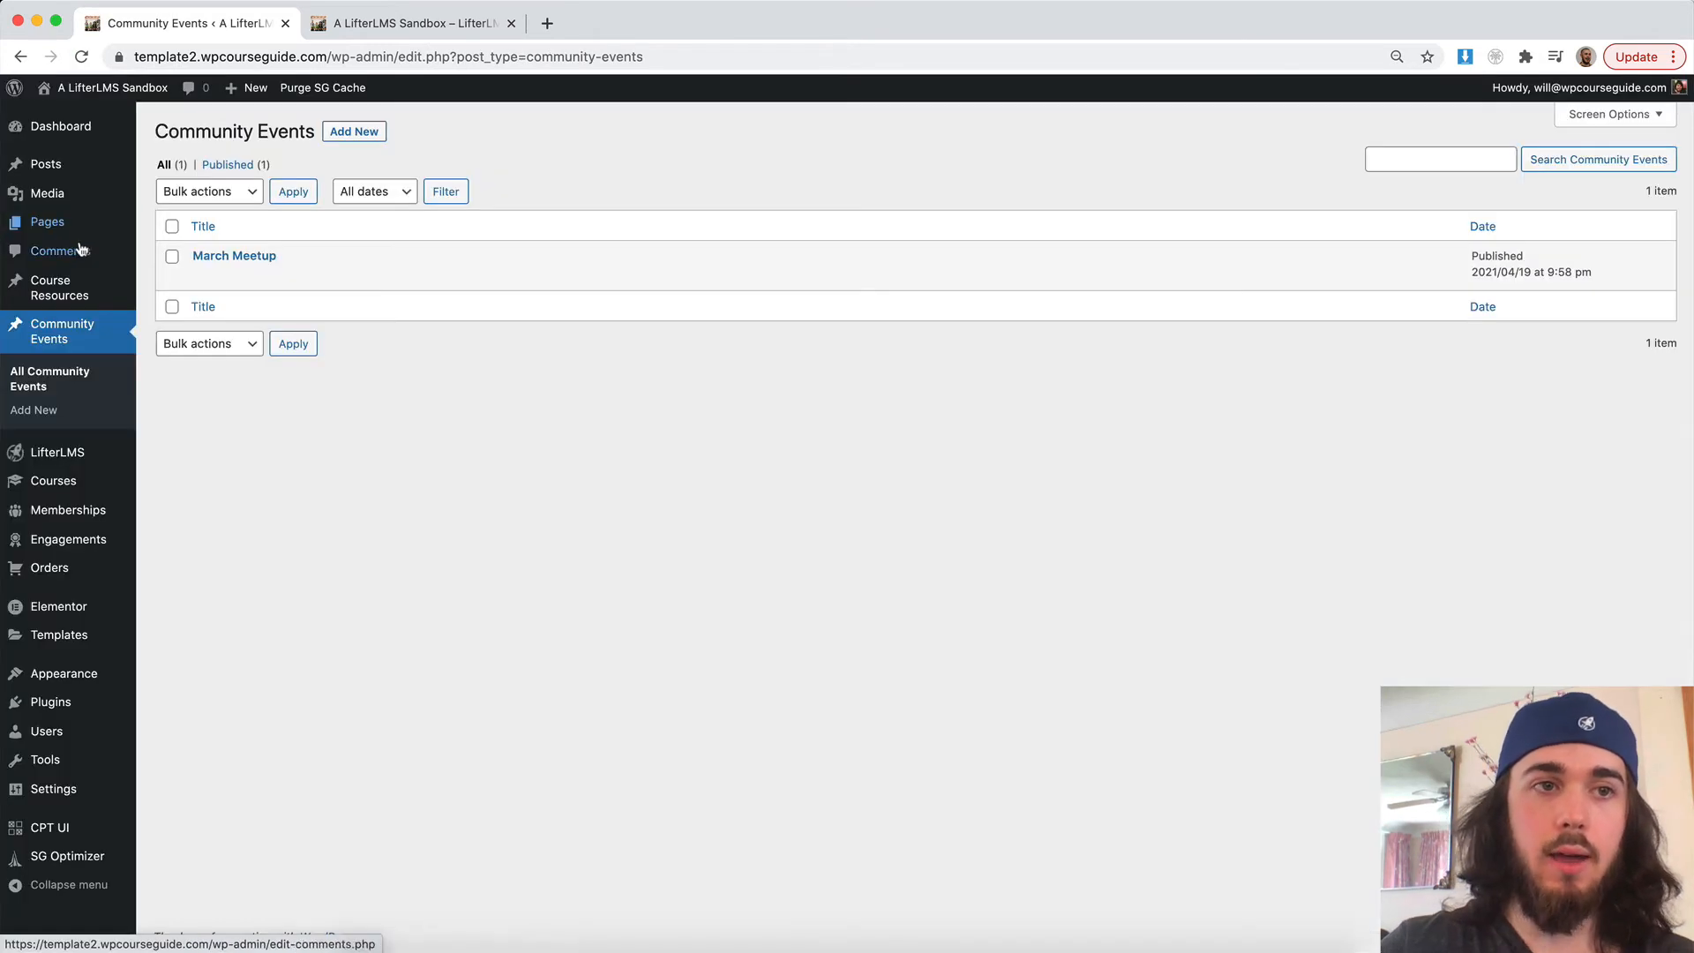
pyautogui.moveTo(92, 228)
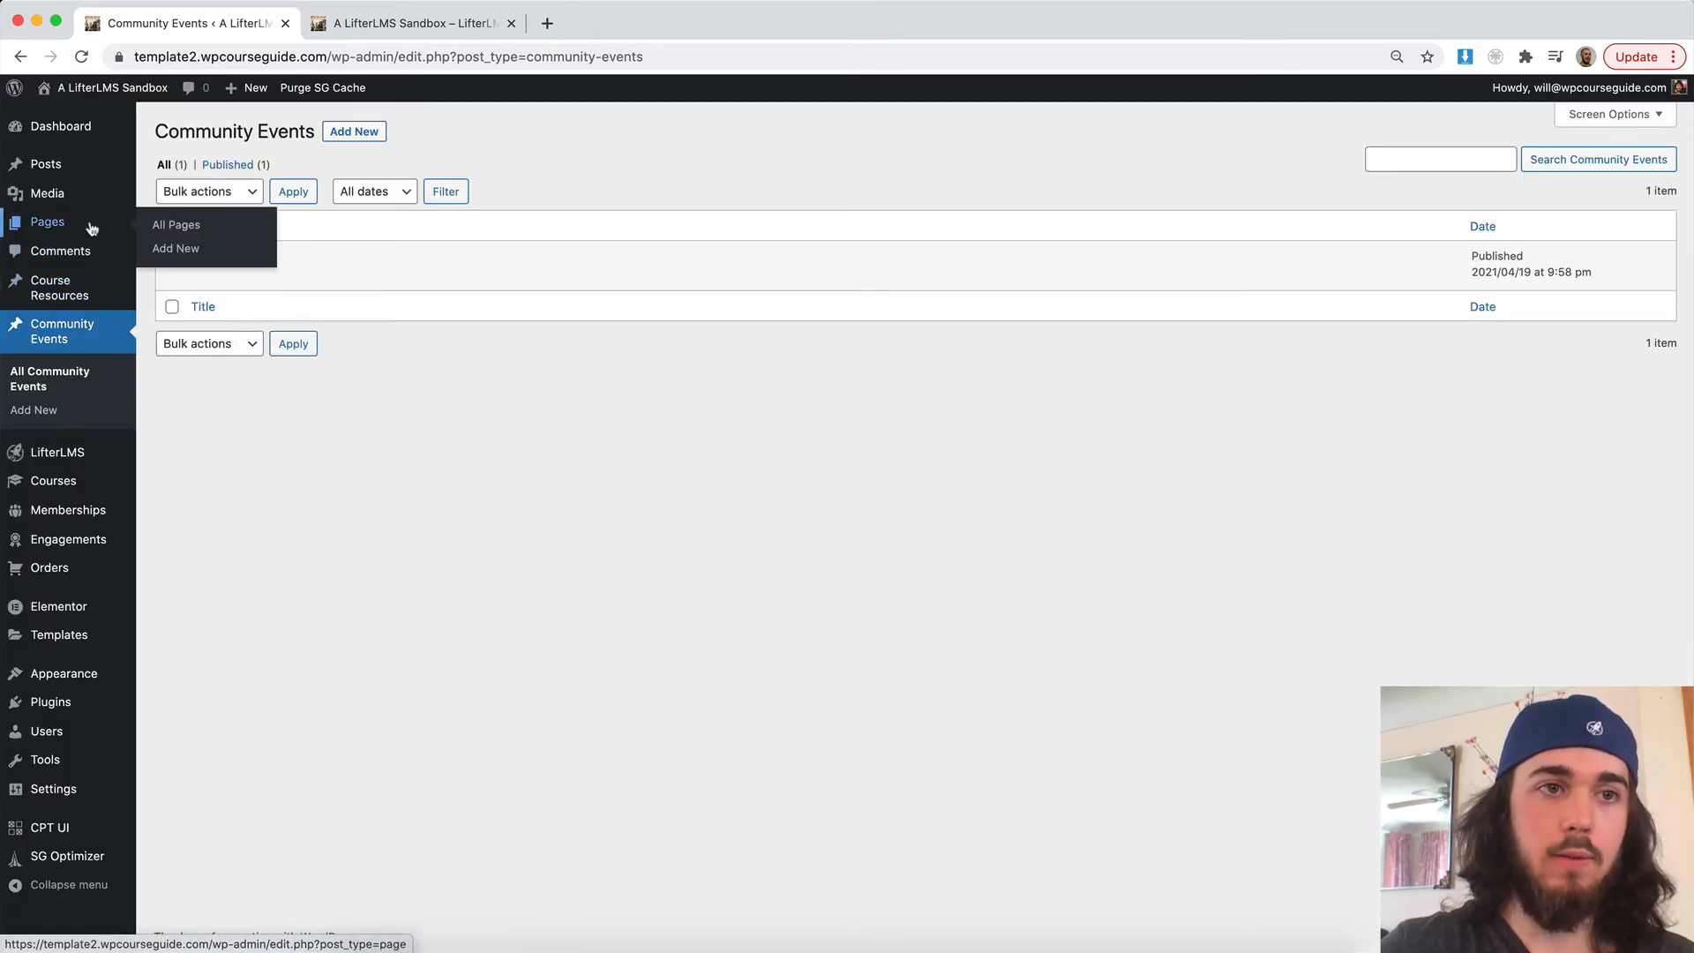
pyautogui.click(181, 249)
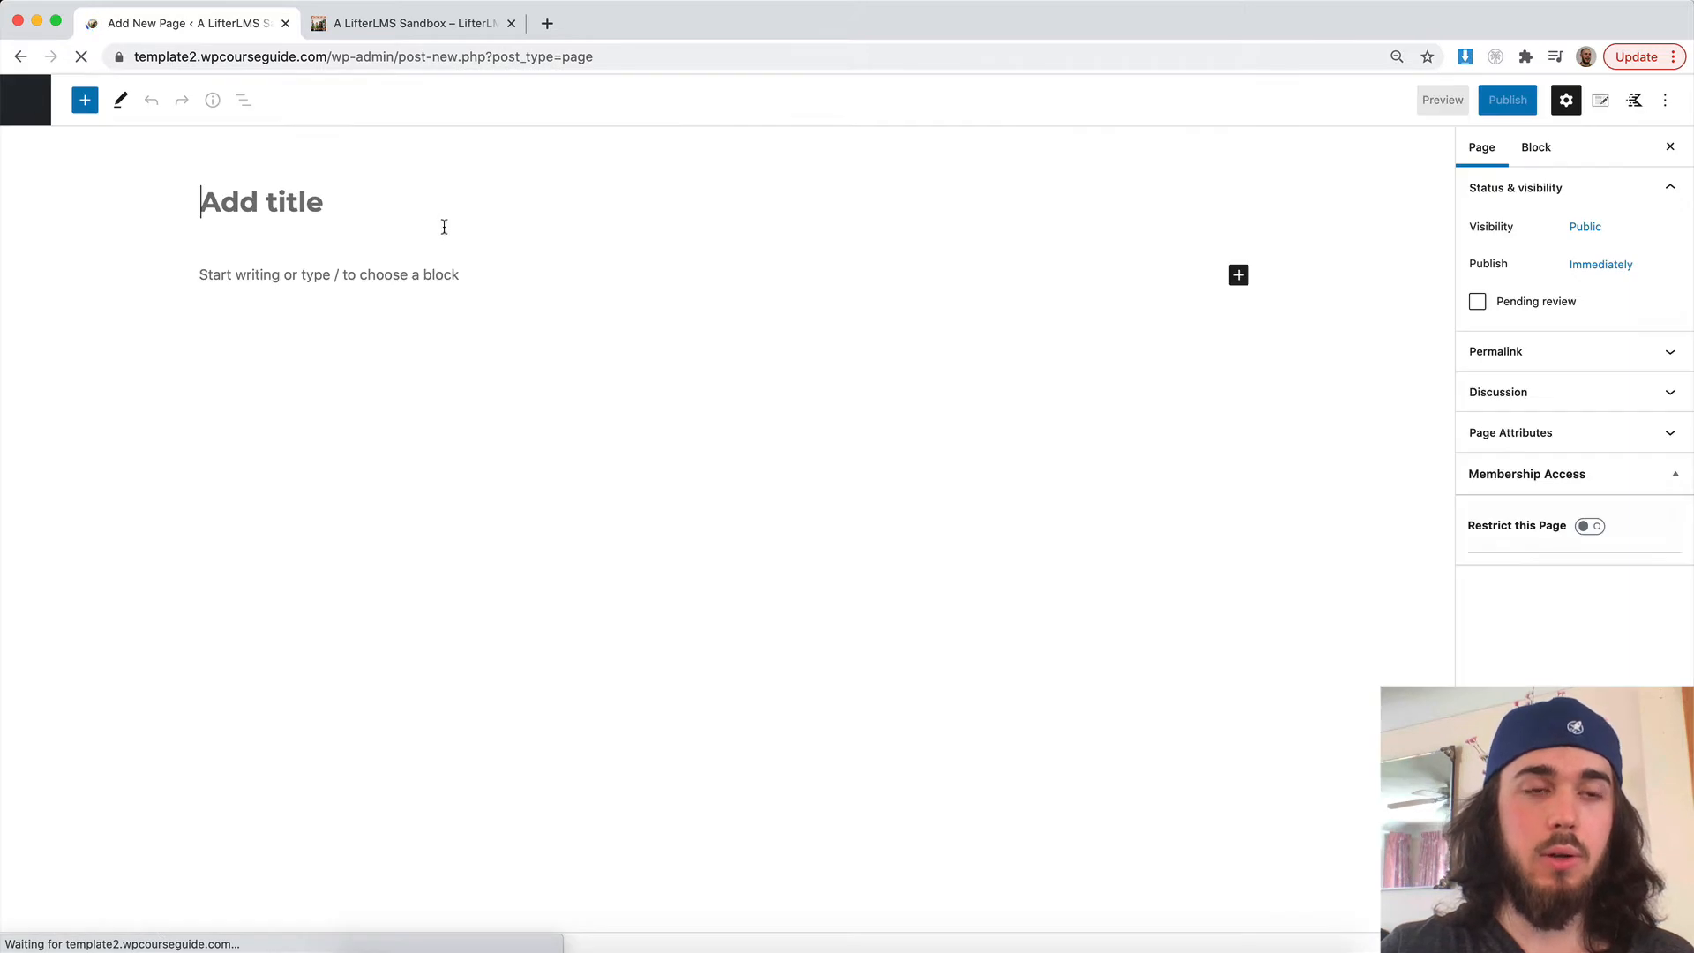
pyautogui.write('Co')
pyautogui.press('BackSpace')
pyautogui.press('BackSpace')
pyautogui.write('U')
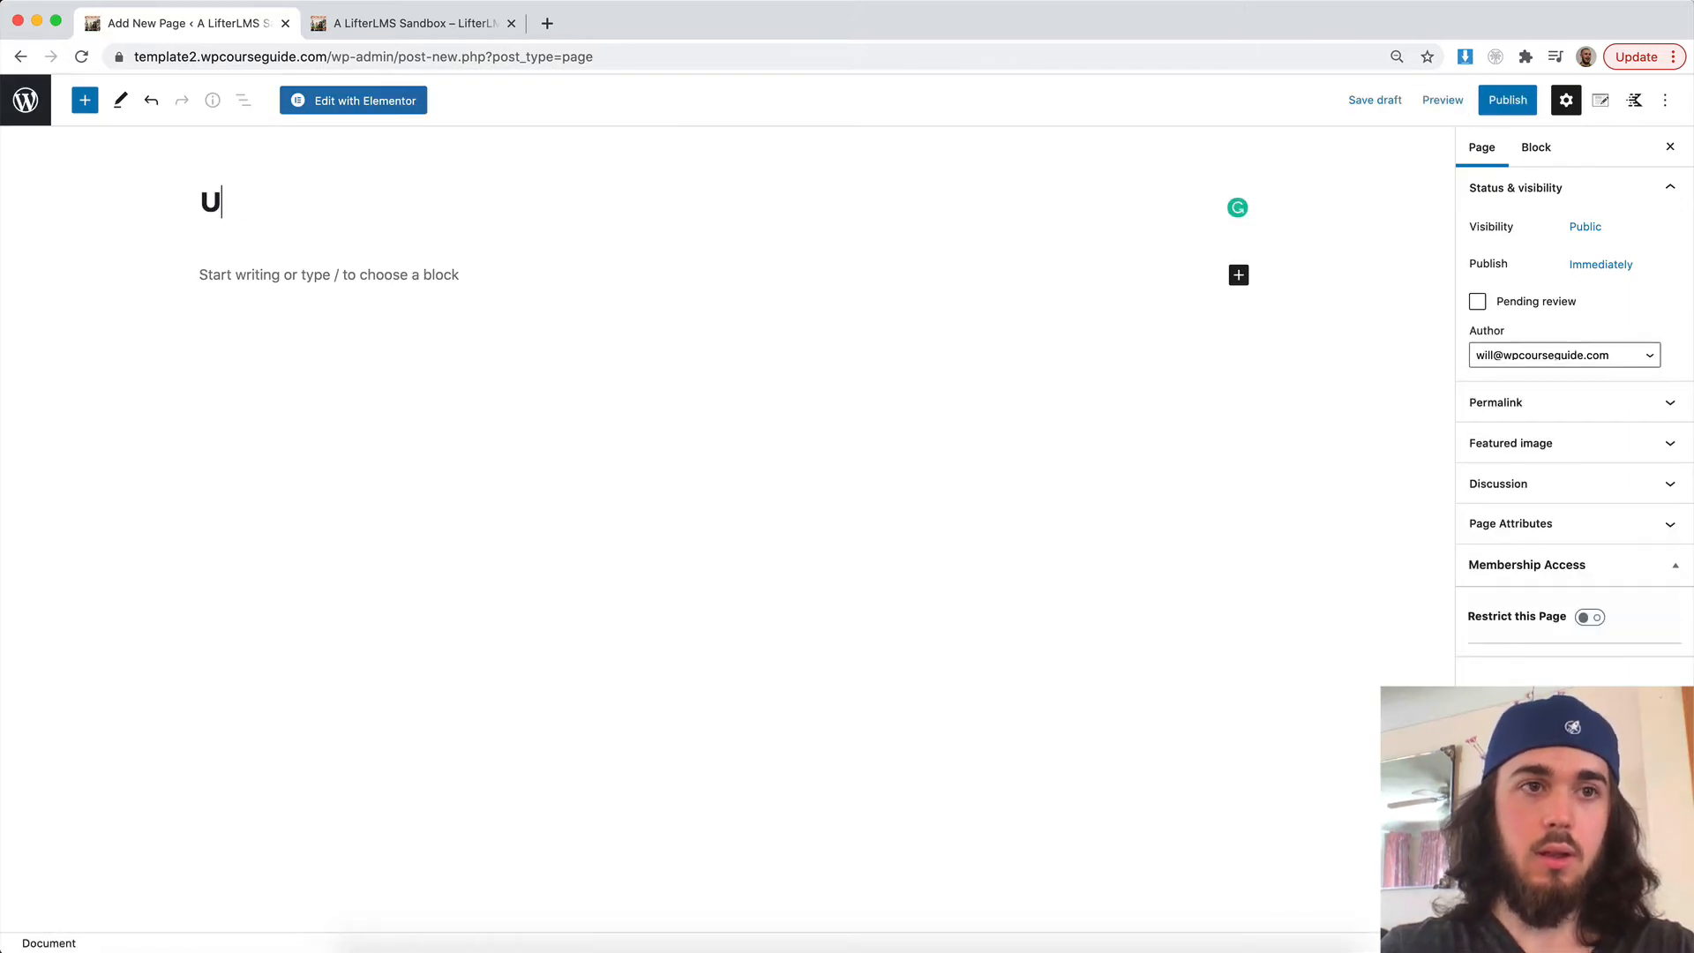
pyautogui.write('pcoming Community Events')
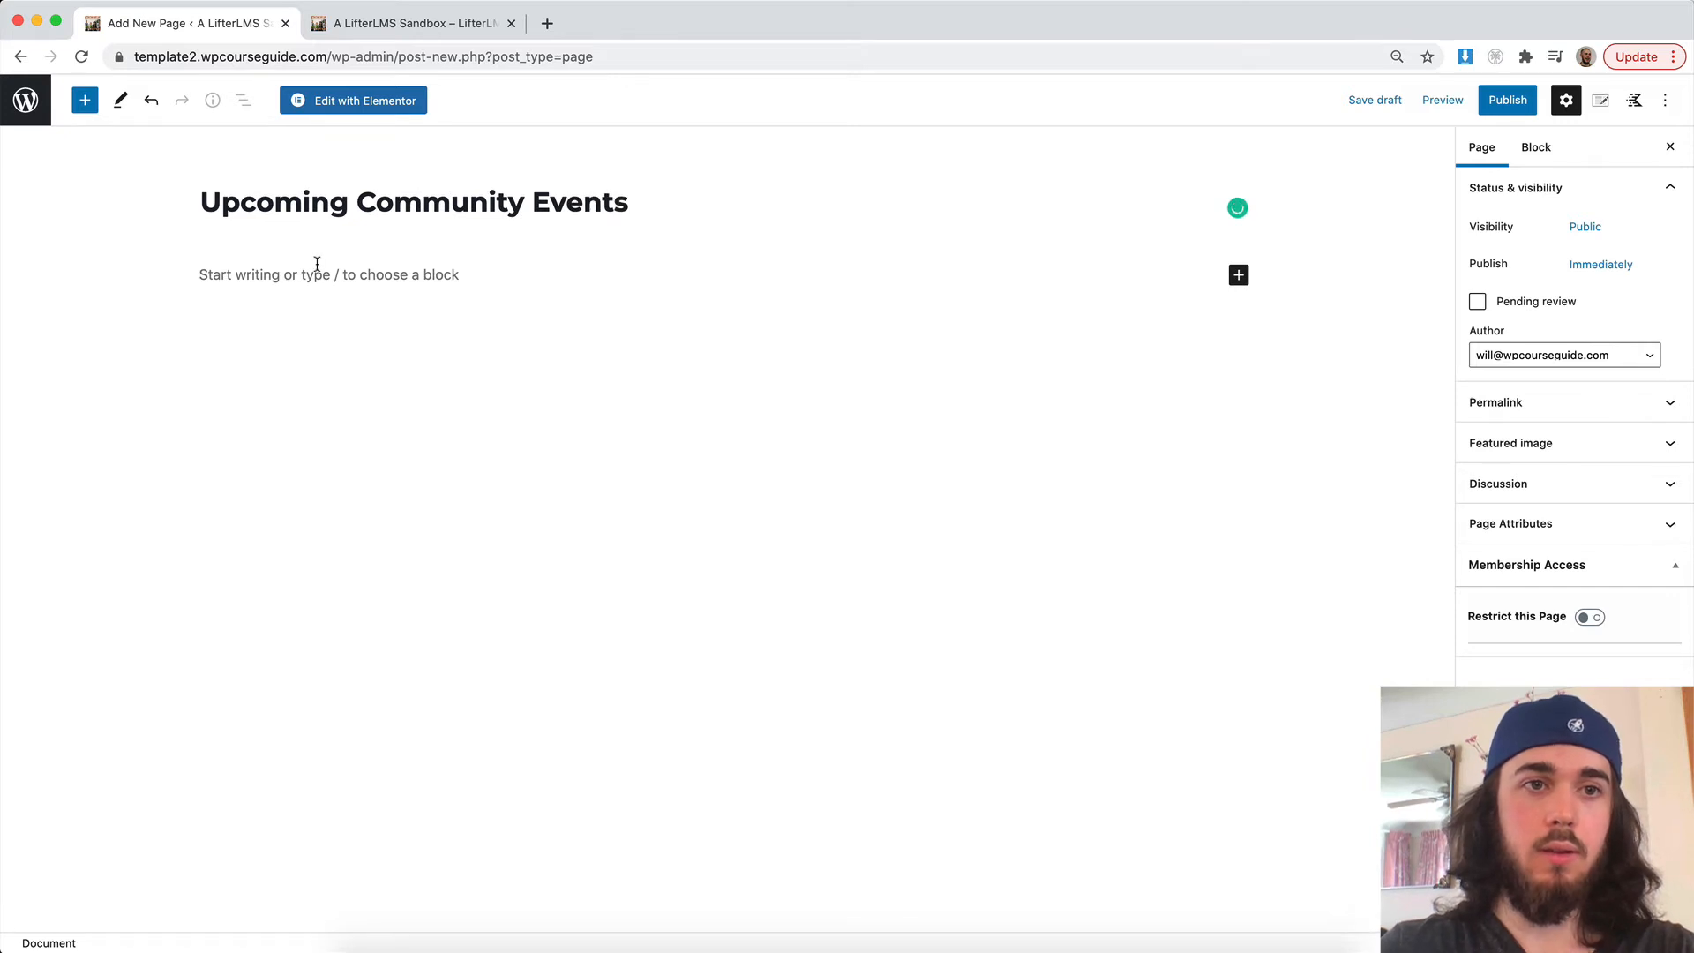
# - Insert a Kadence Posts block in the page body and set its post type to Community Events
pyautogui.click(317, 263)
pyautogui.click(85, 100)
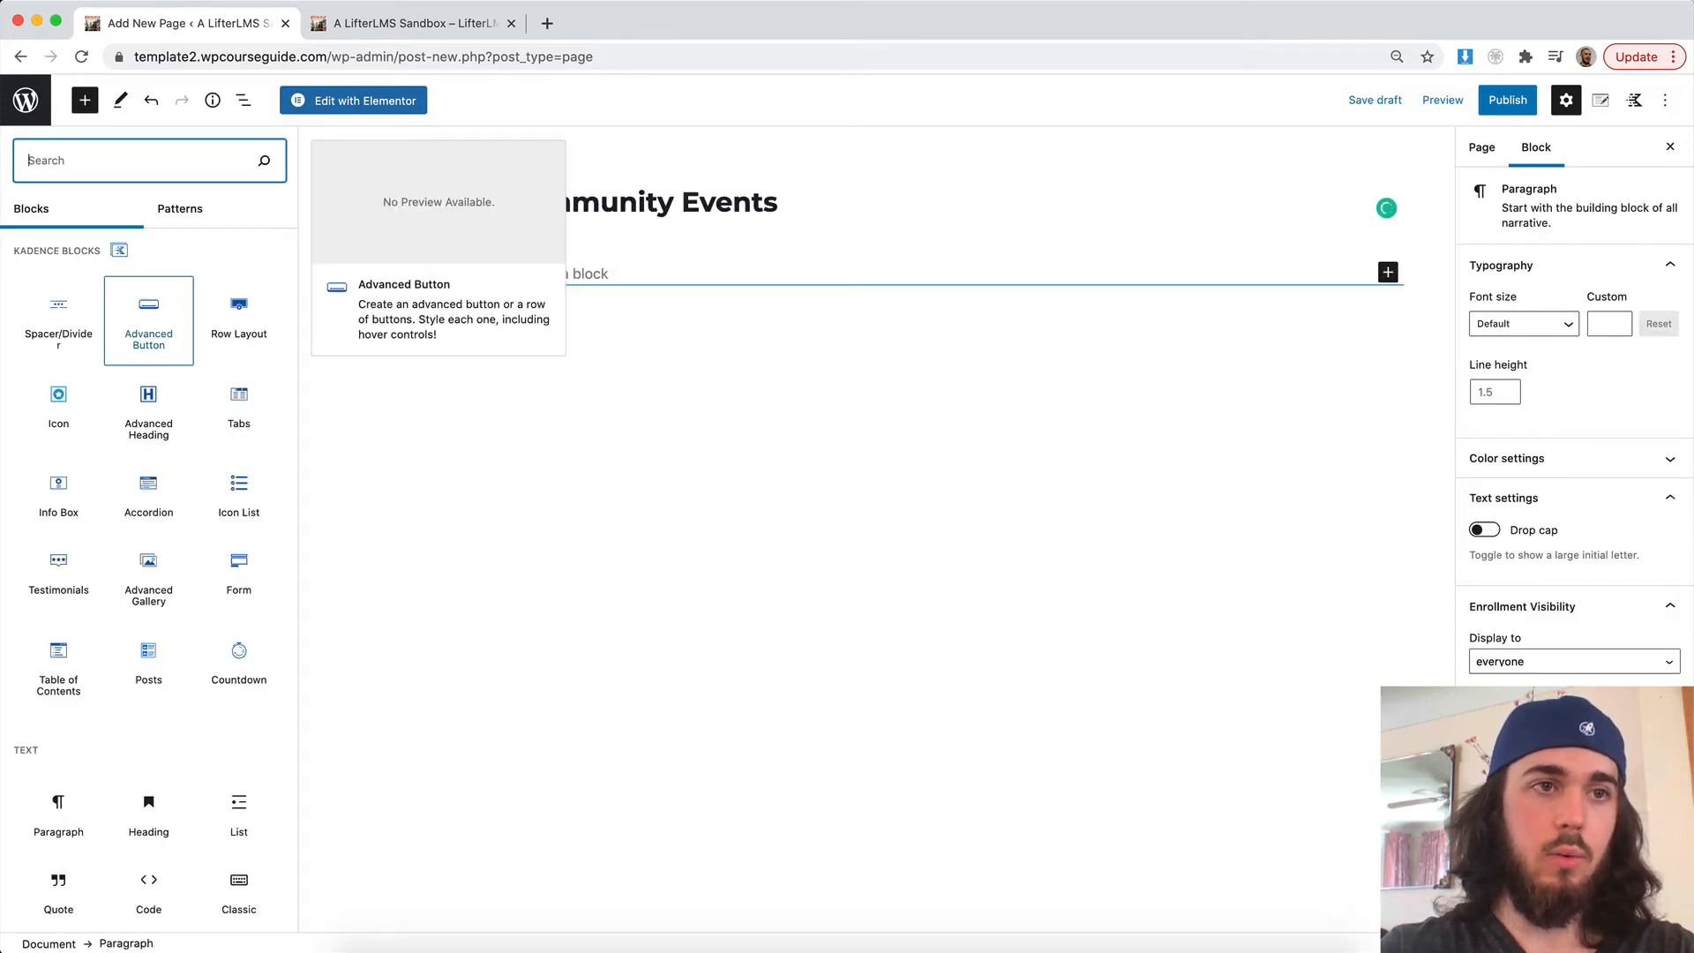
pyautogui.write('posts')
pyautogui.click(57, 265)
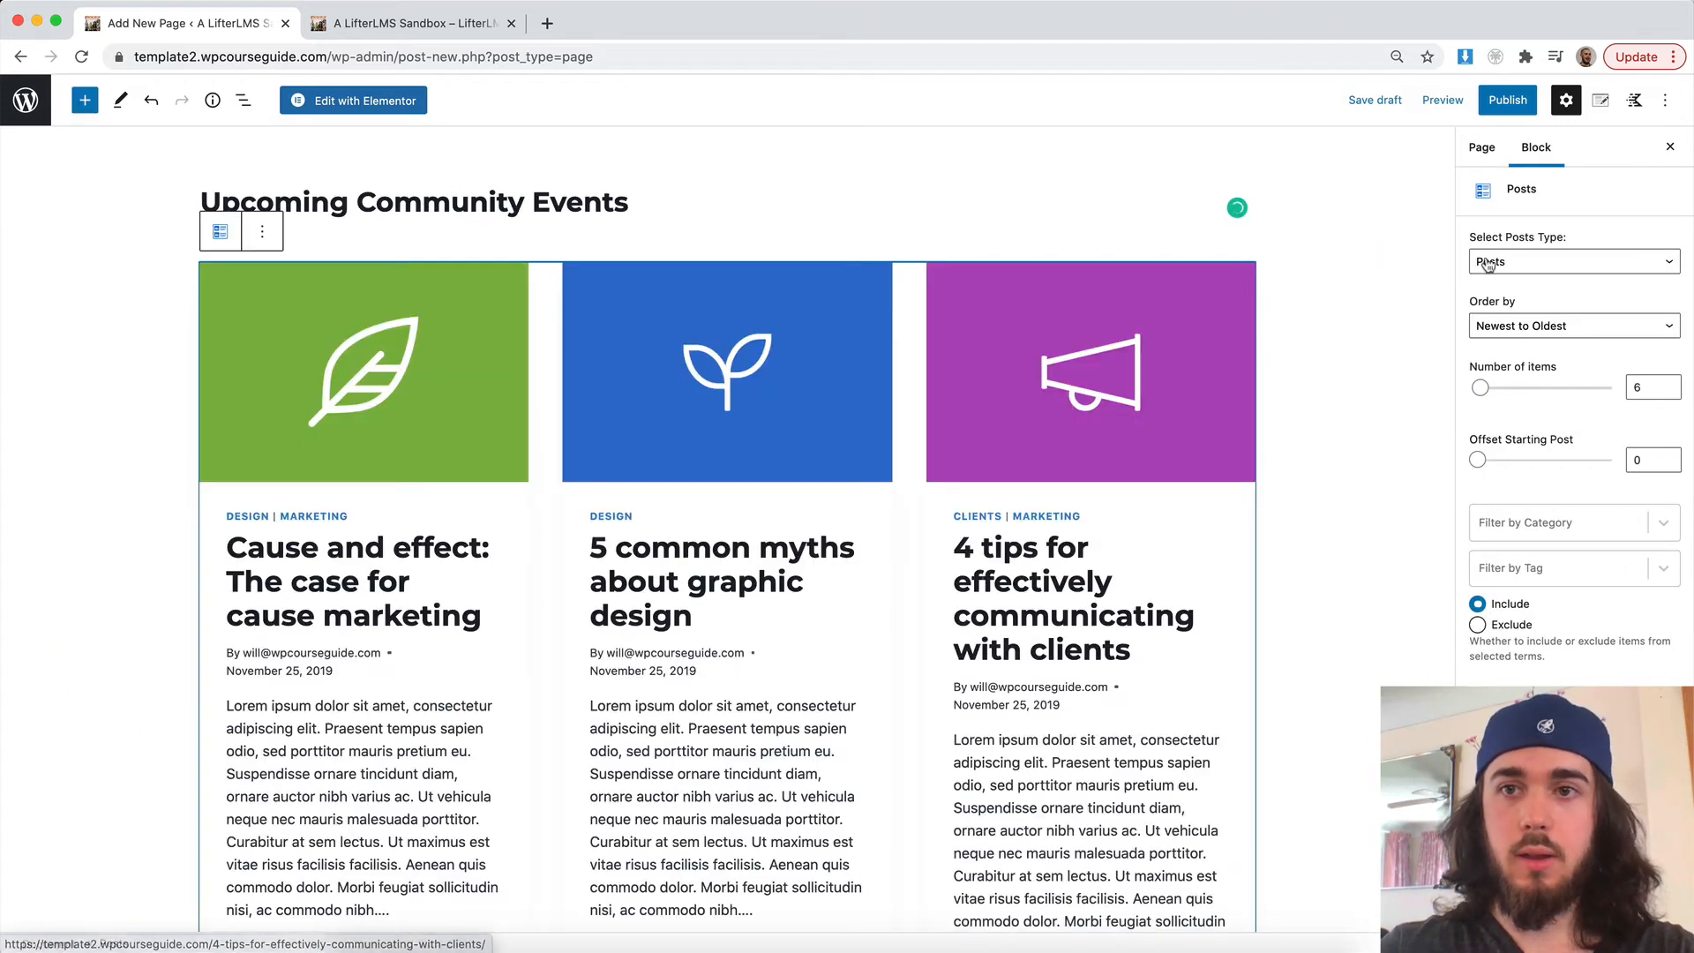
pyautogui.click(1488, 265)
pyautogui.click(1514, 355)
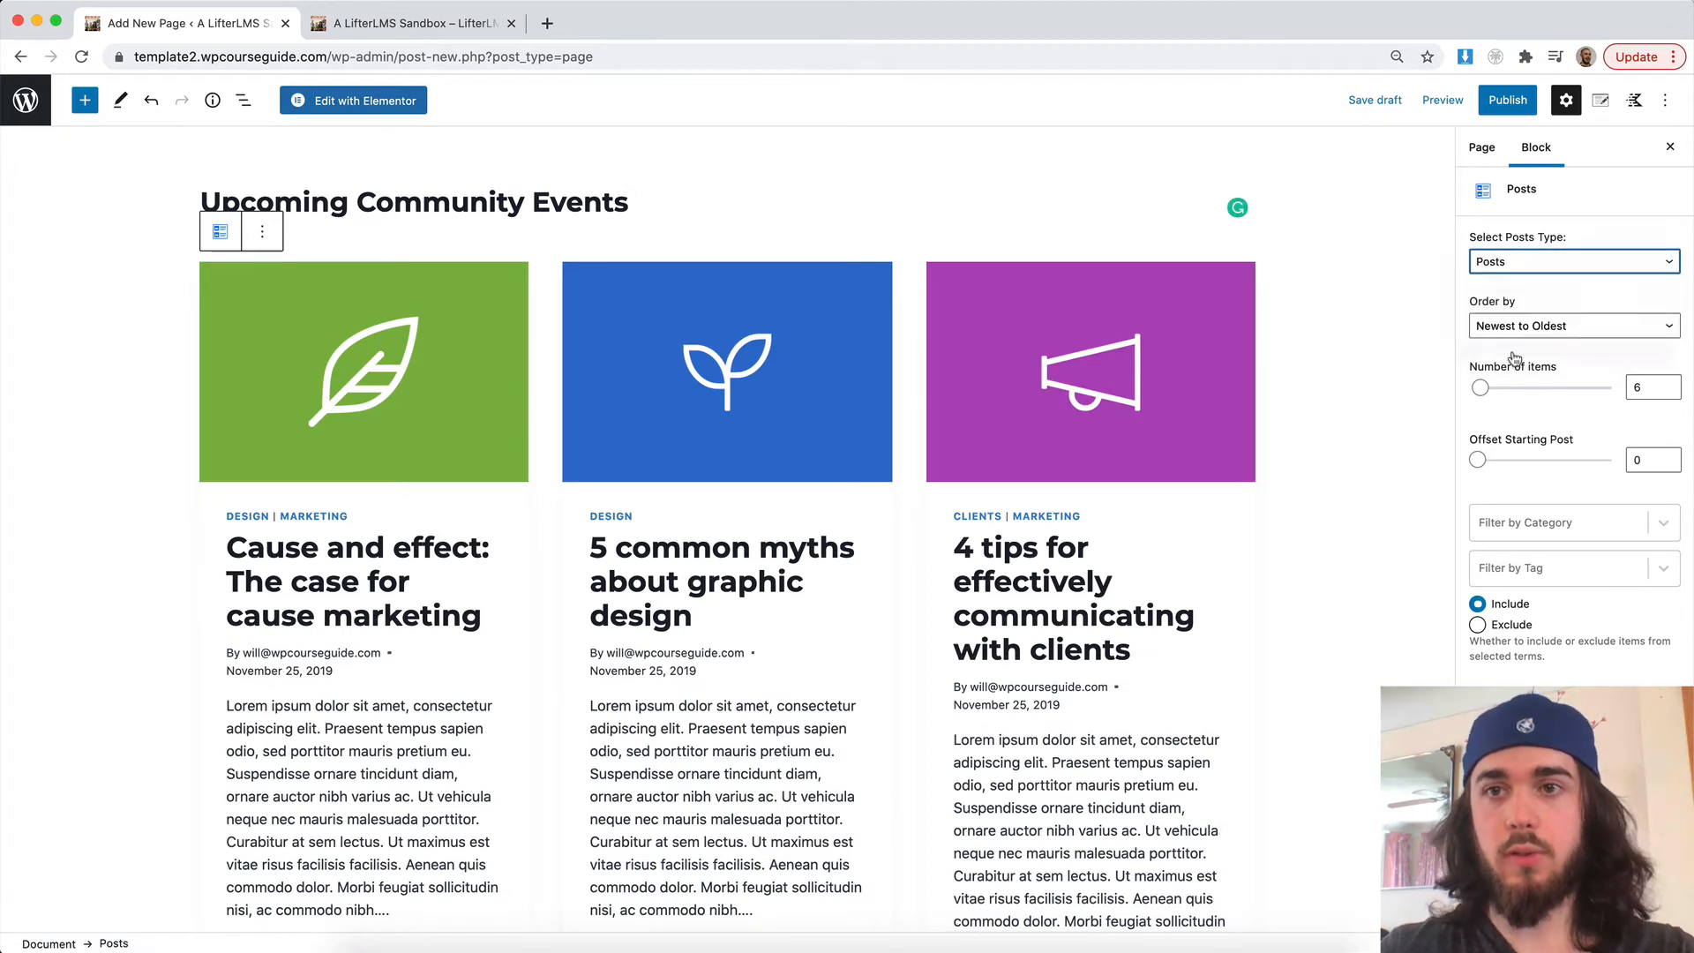
# - Publish the Upcoming Community Events page and view it on the live site
pyautogui.click(1507, 100)
pyautogui.click(1498, 97)
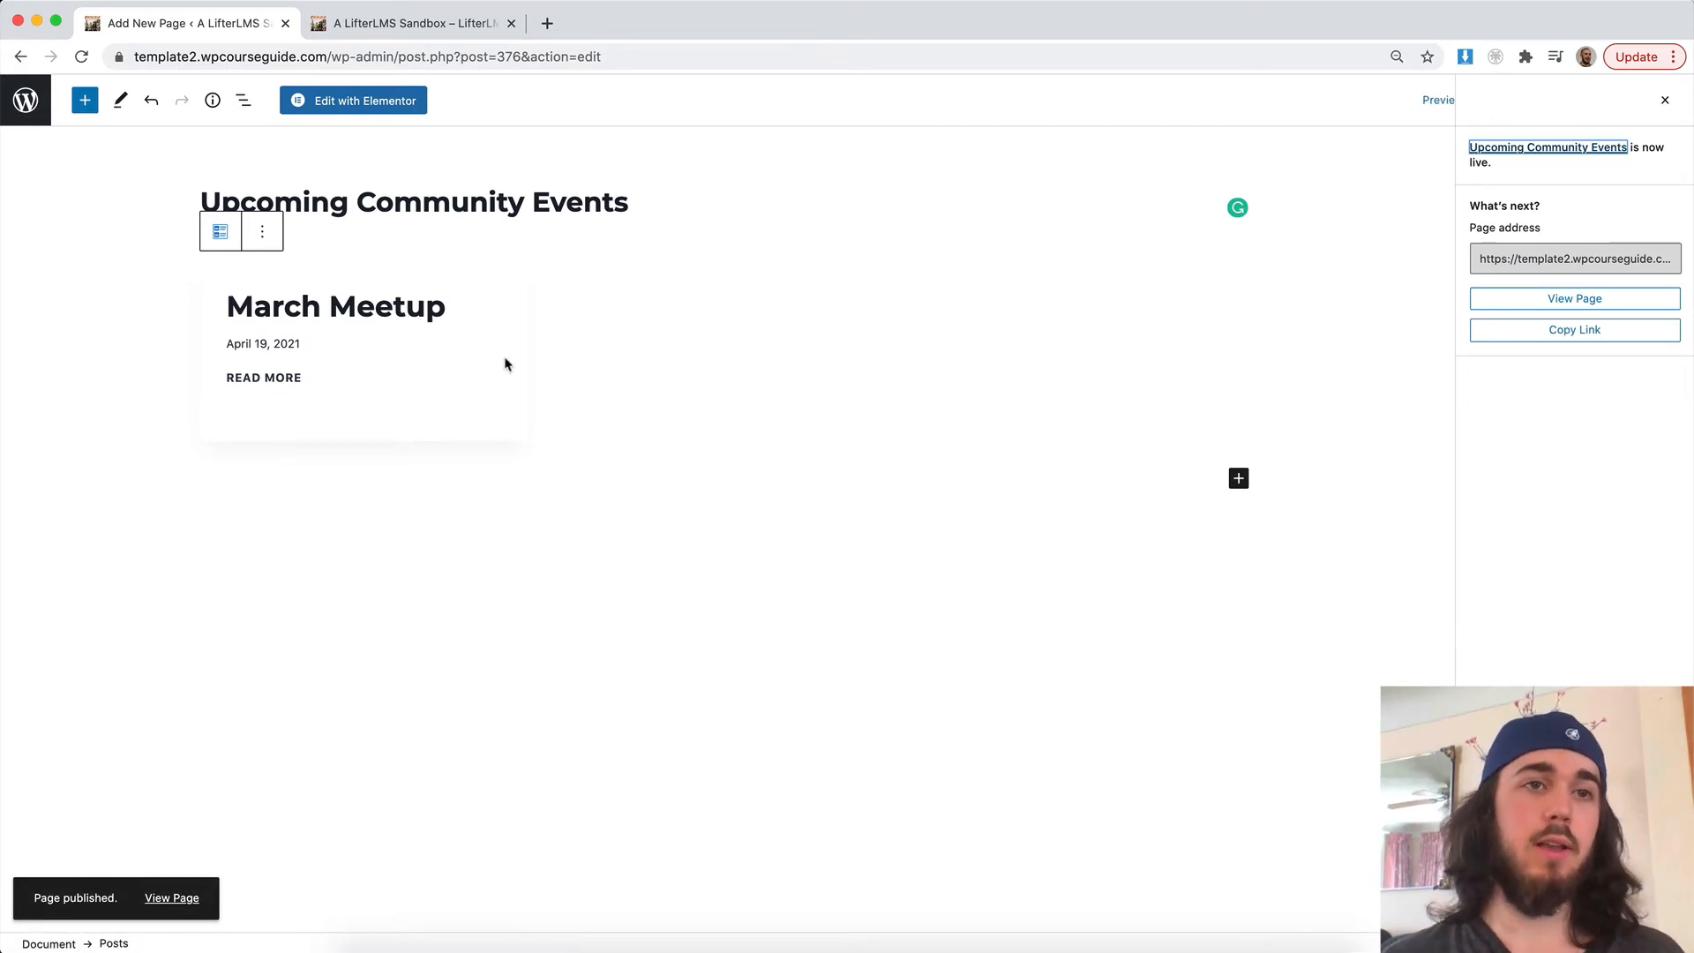
pyautogui.click(1544, 300)
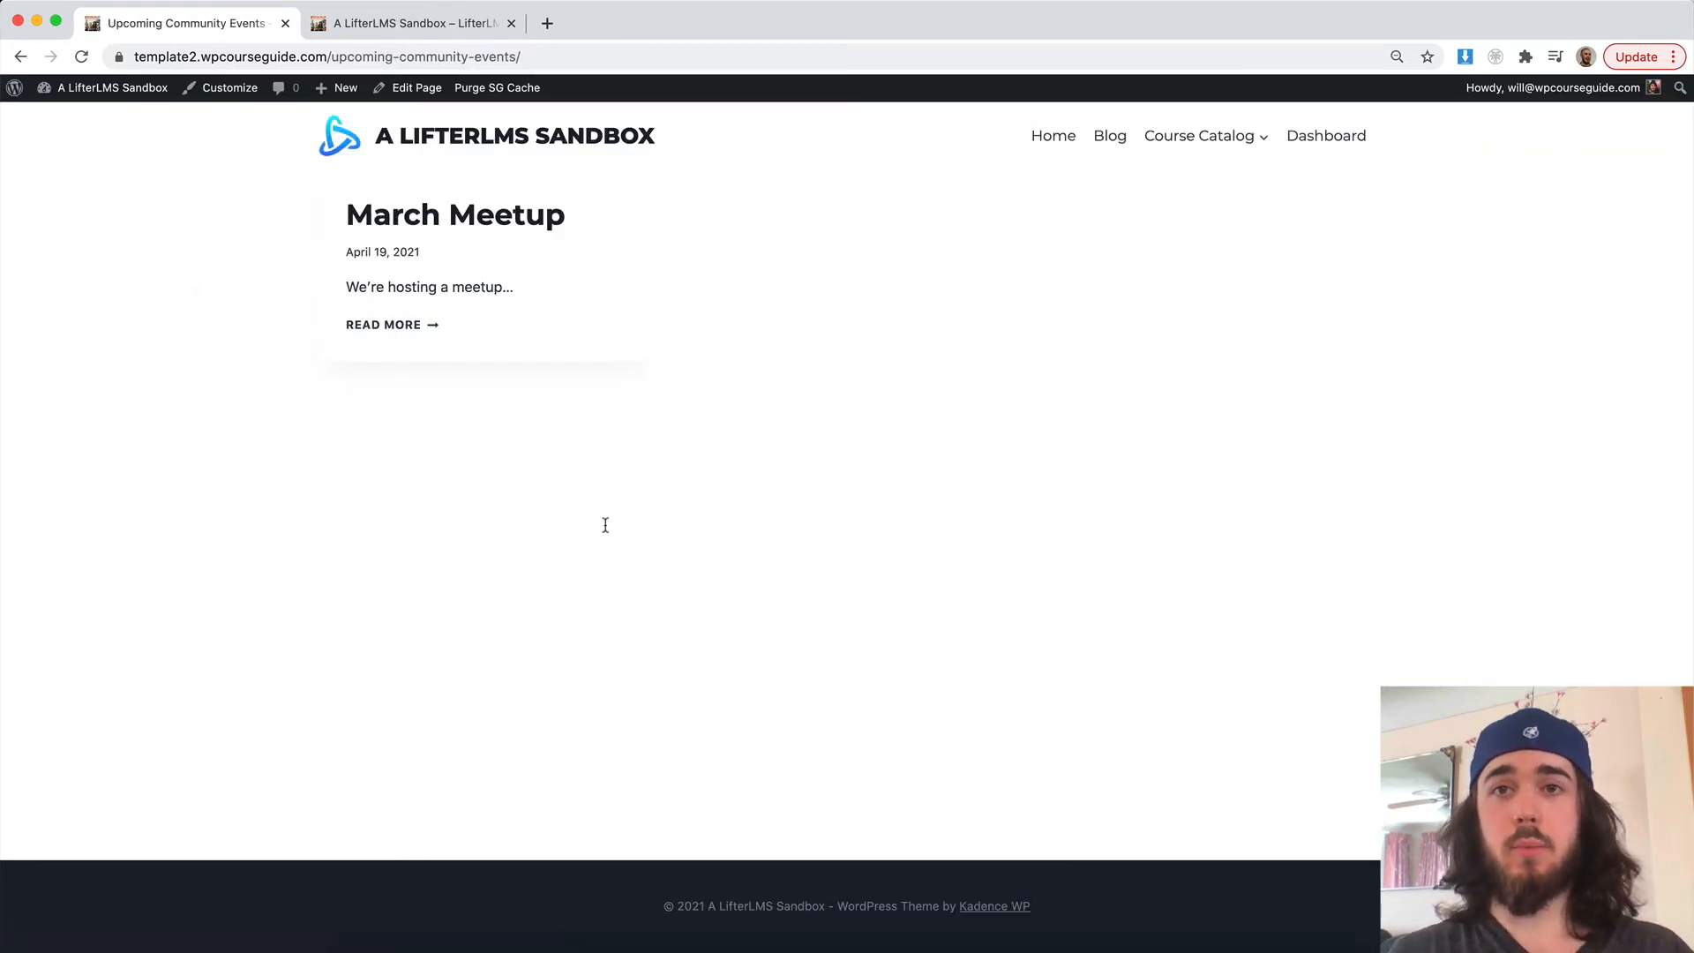
# - Look over the student Dashboard page on the live site and open it for editing
pyautogui.click(1326, 136)
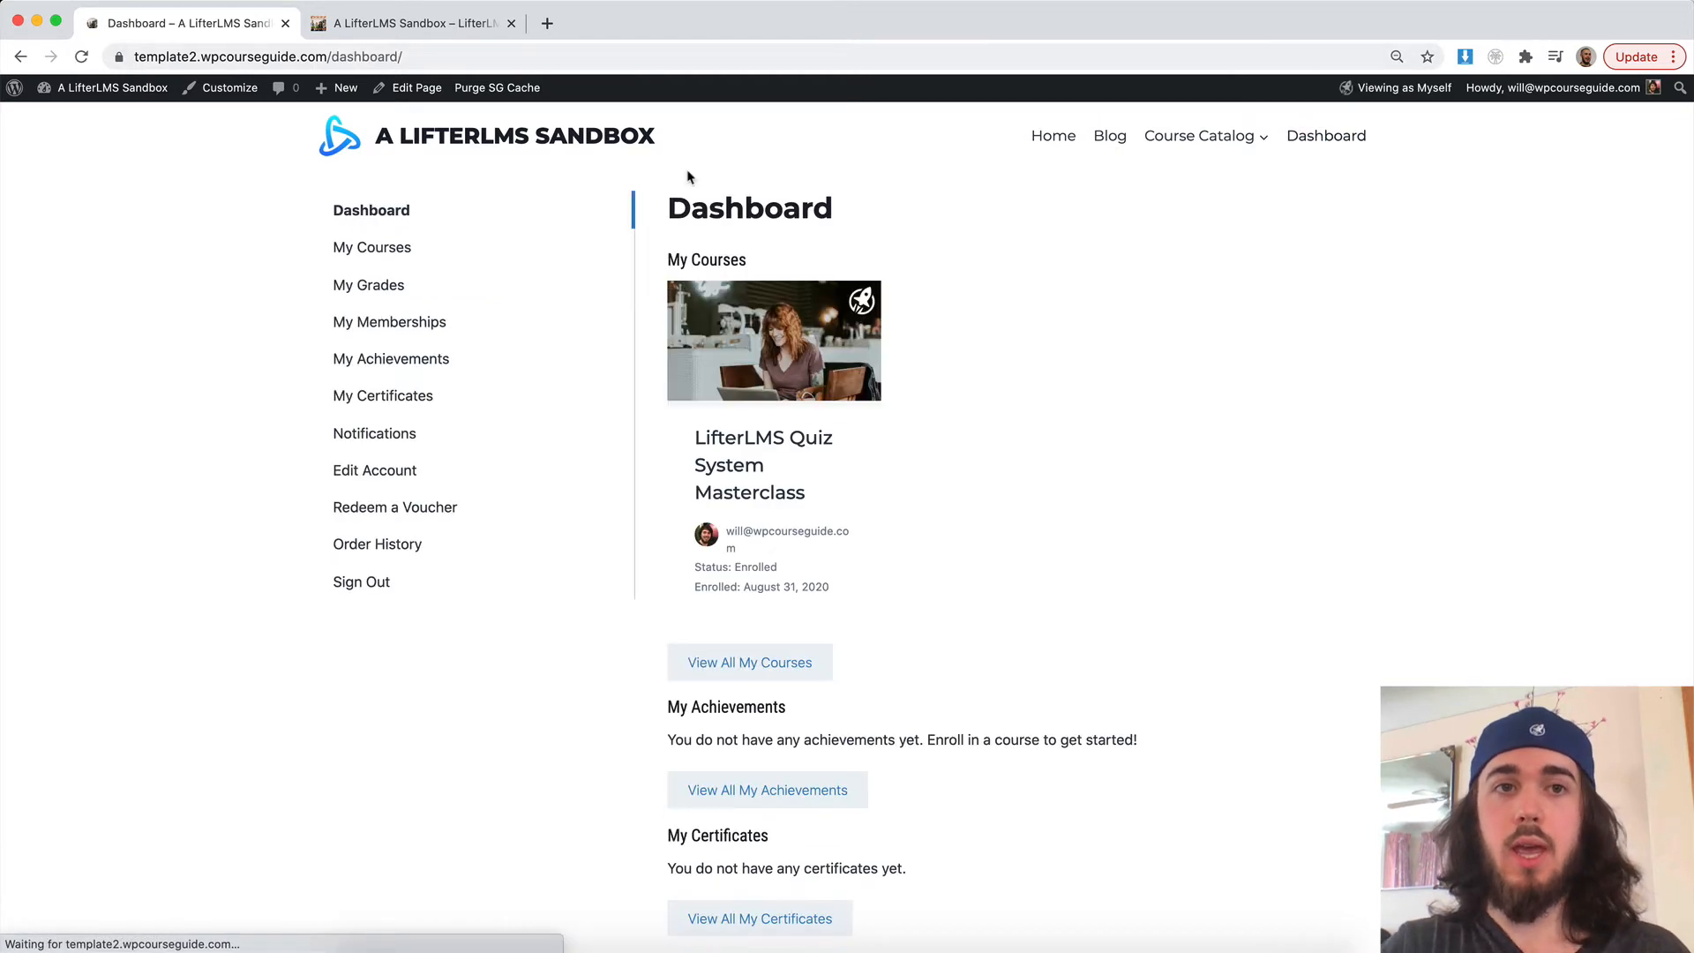
pyautogui.scroll(-2, 716, 220)
pyautogui.scroll(2, 716, 220)
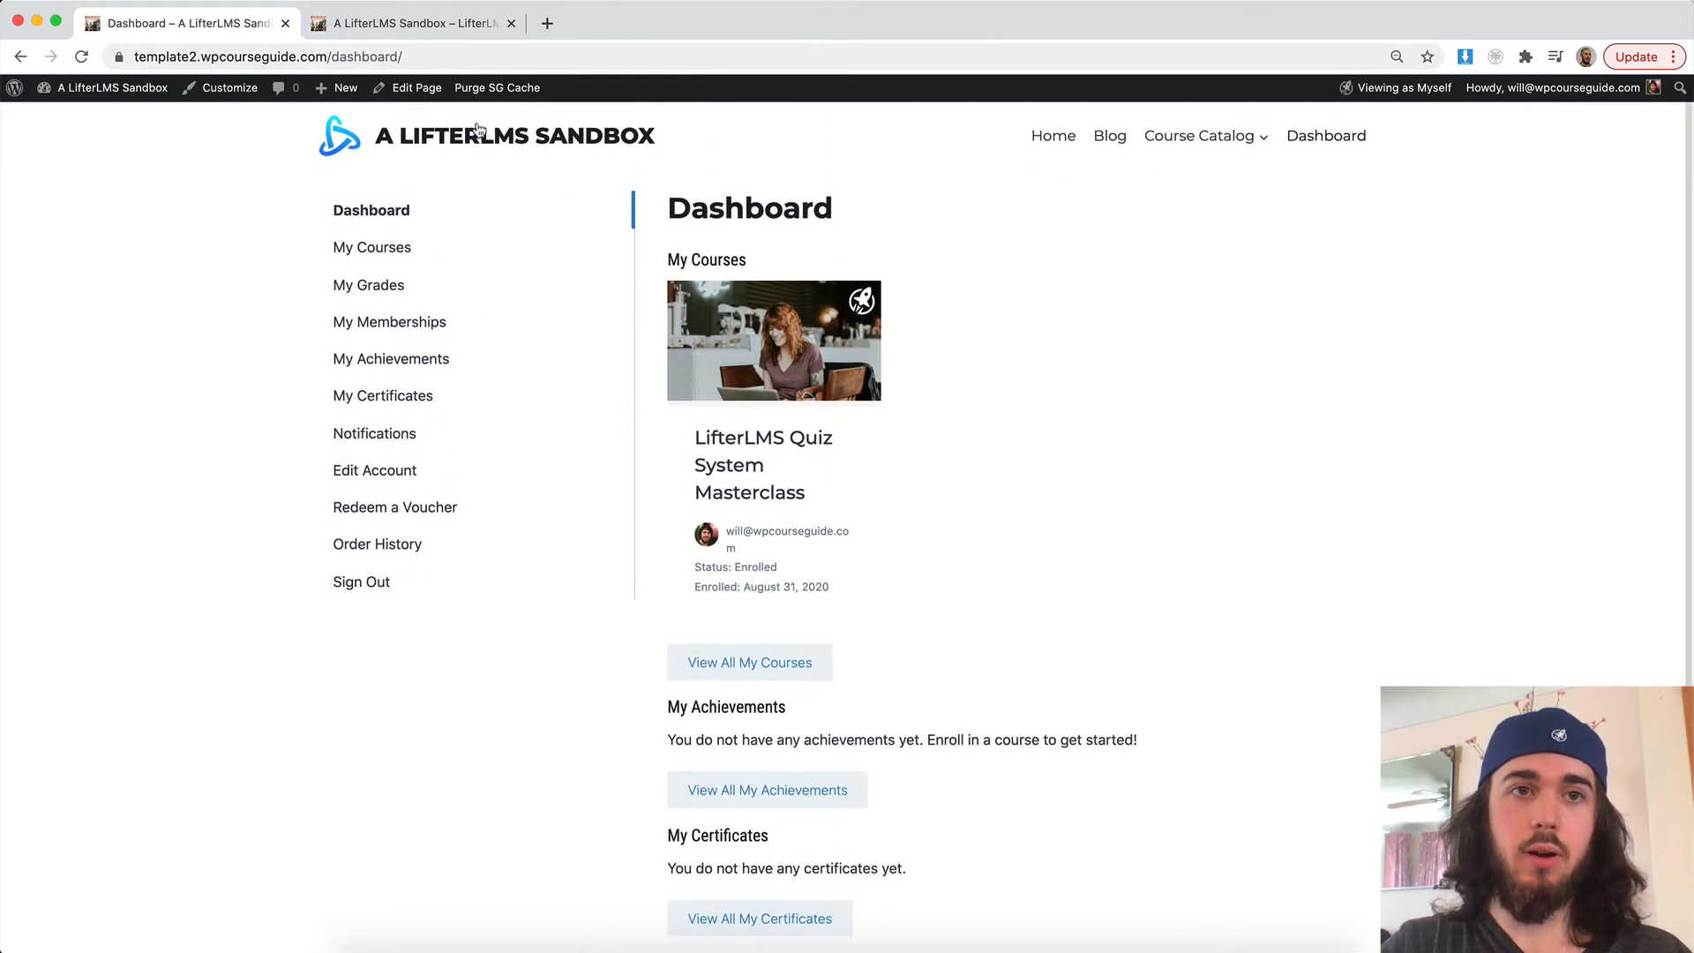
pyautogui.click(416, 93)
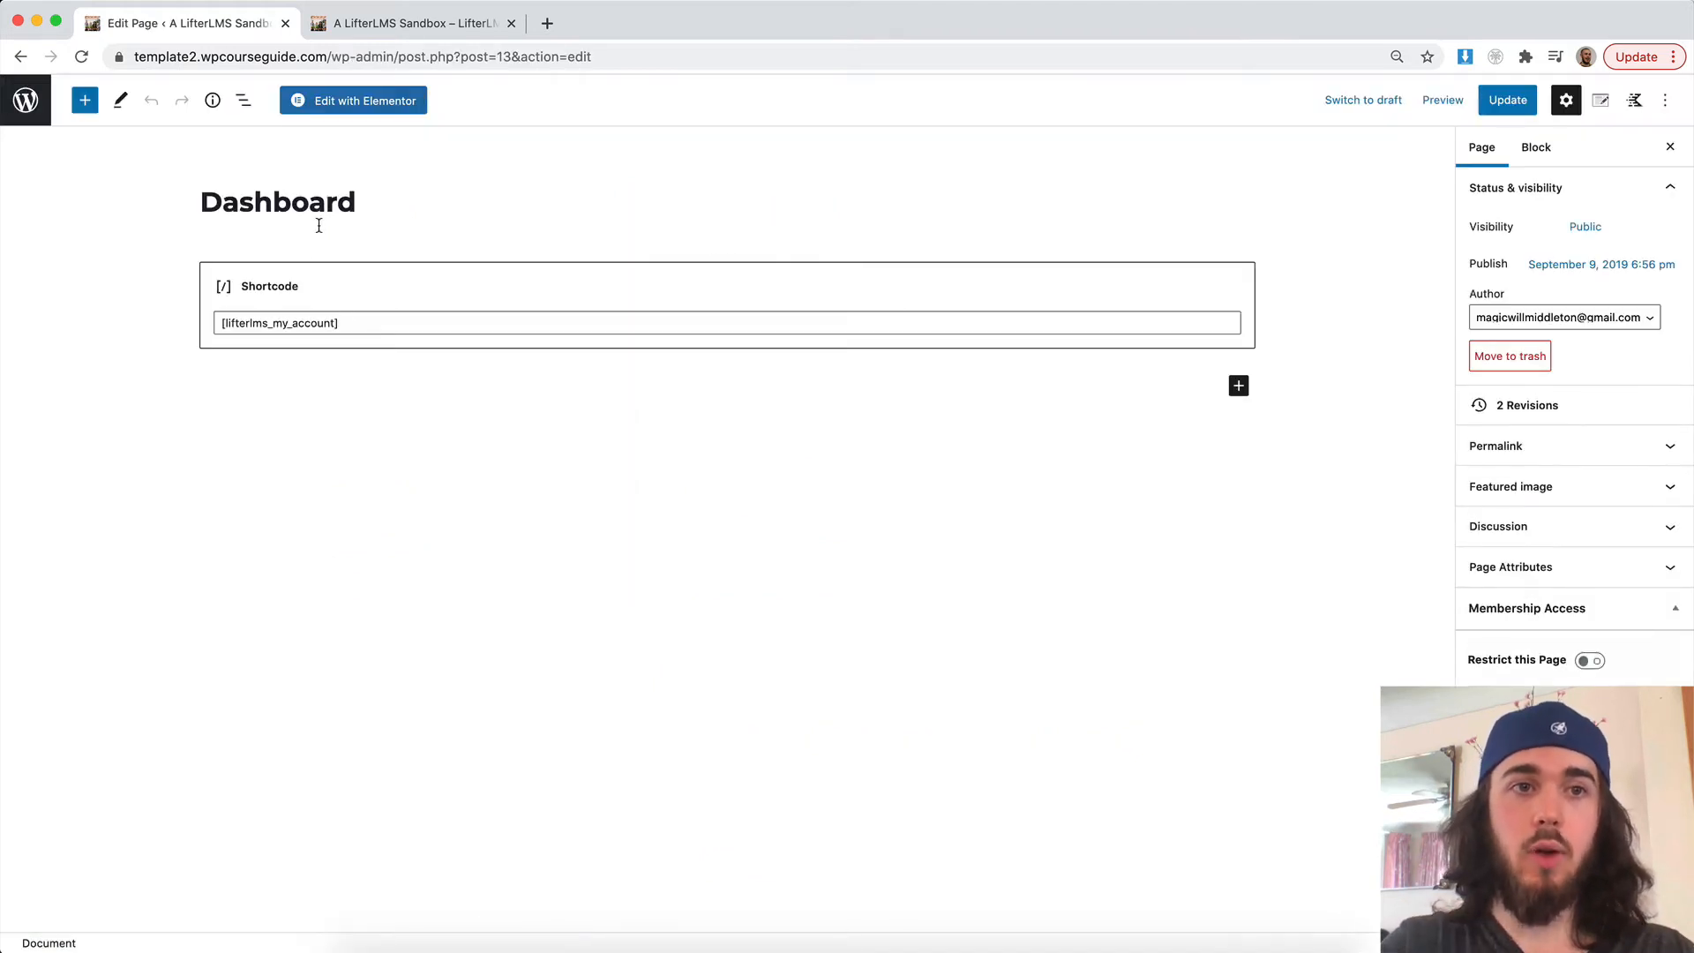
# - Insert a Kadence Posts block below the Dashboard page's shortcode and set its post type to Community Events
pyautogui.click(288, 277)
pyautogui.click(93, 100)
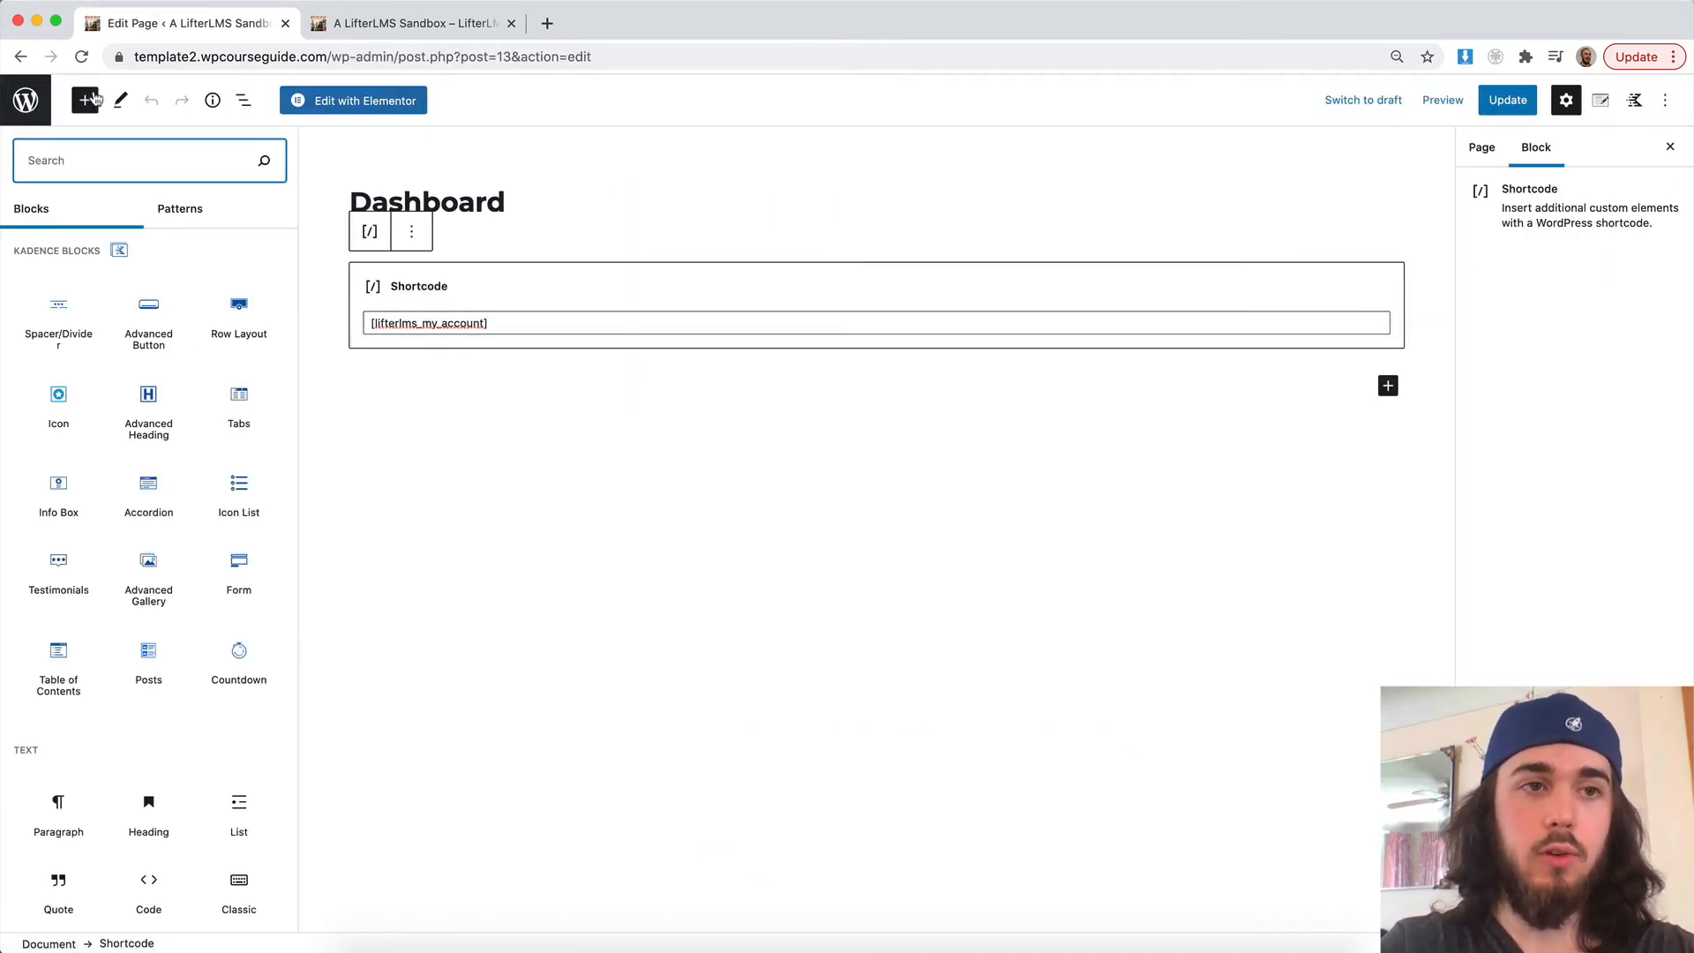
pyautogui.write('posts')
pyautogui.click(58, 284)
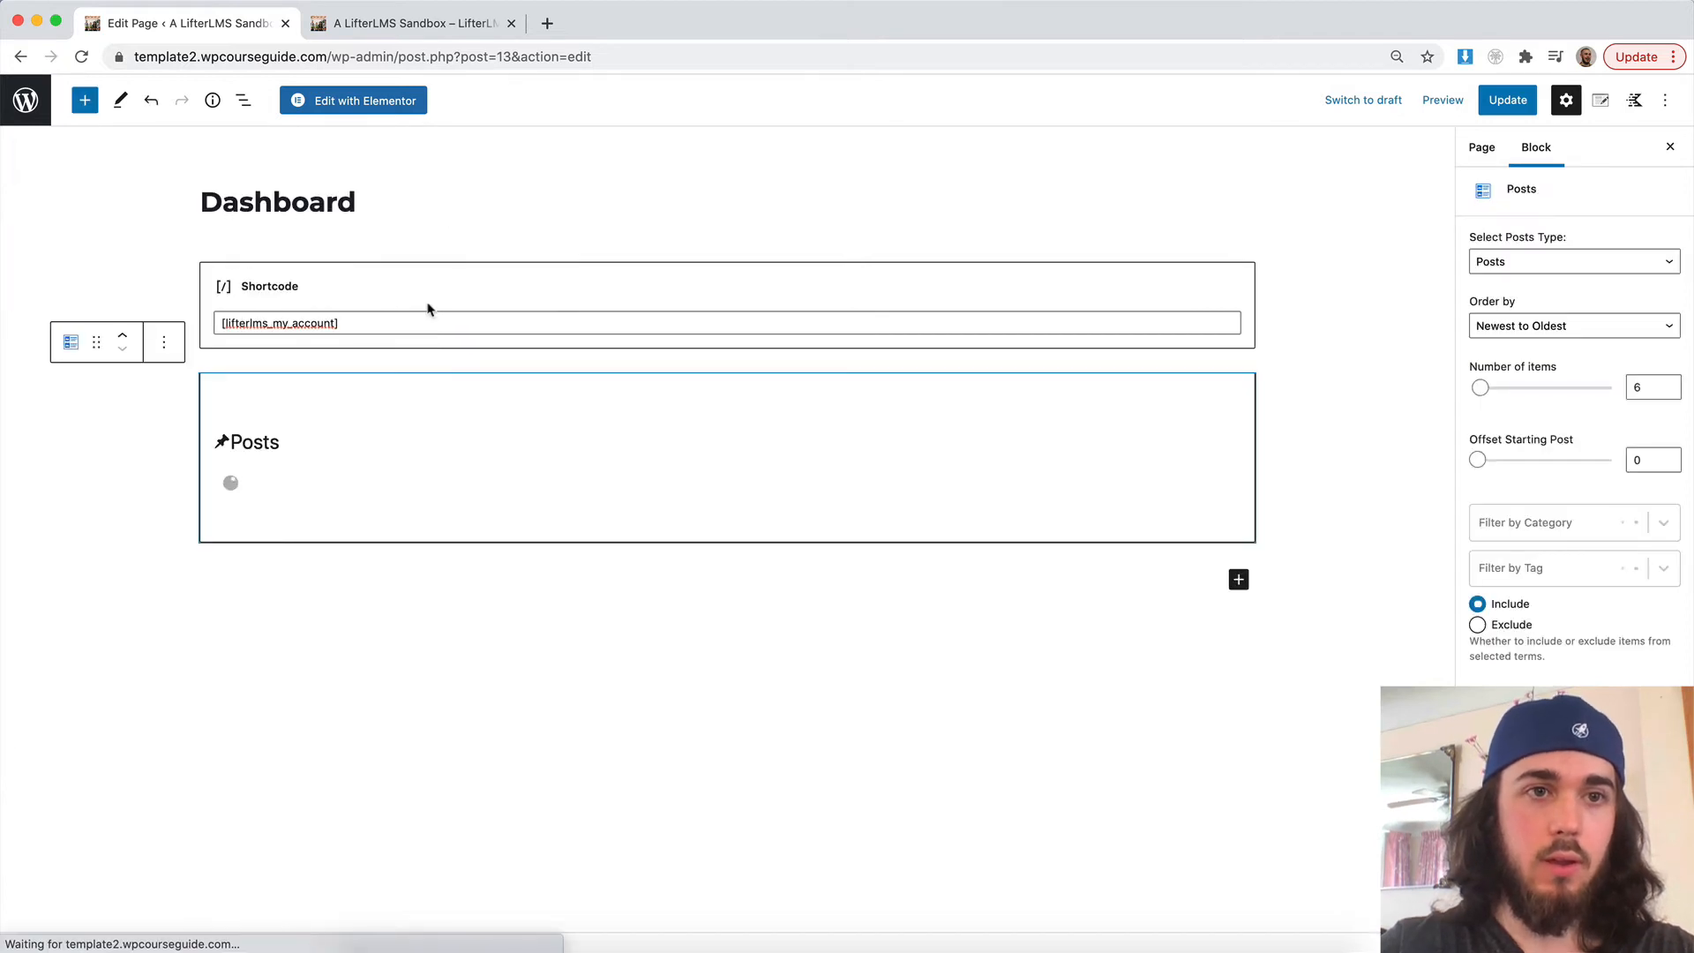
pyautogui.click(1501, 264)
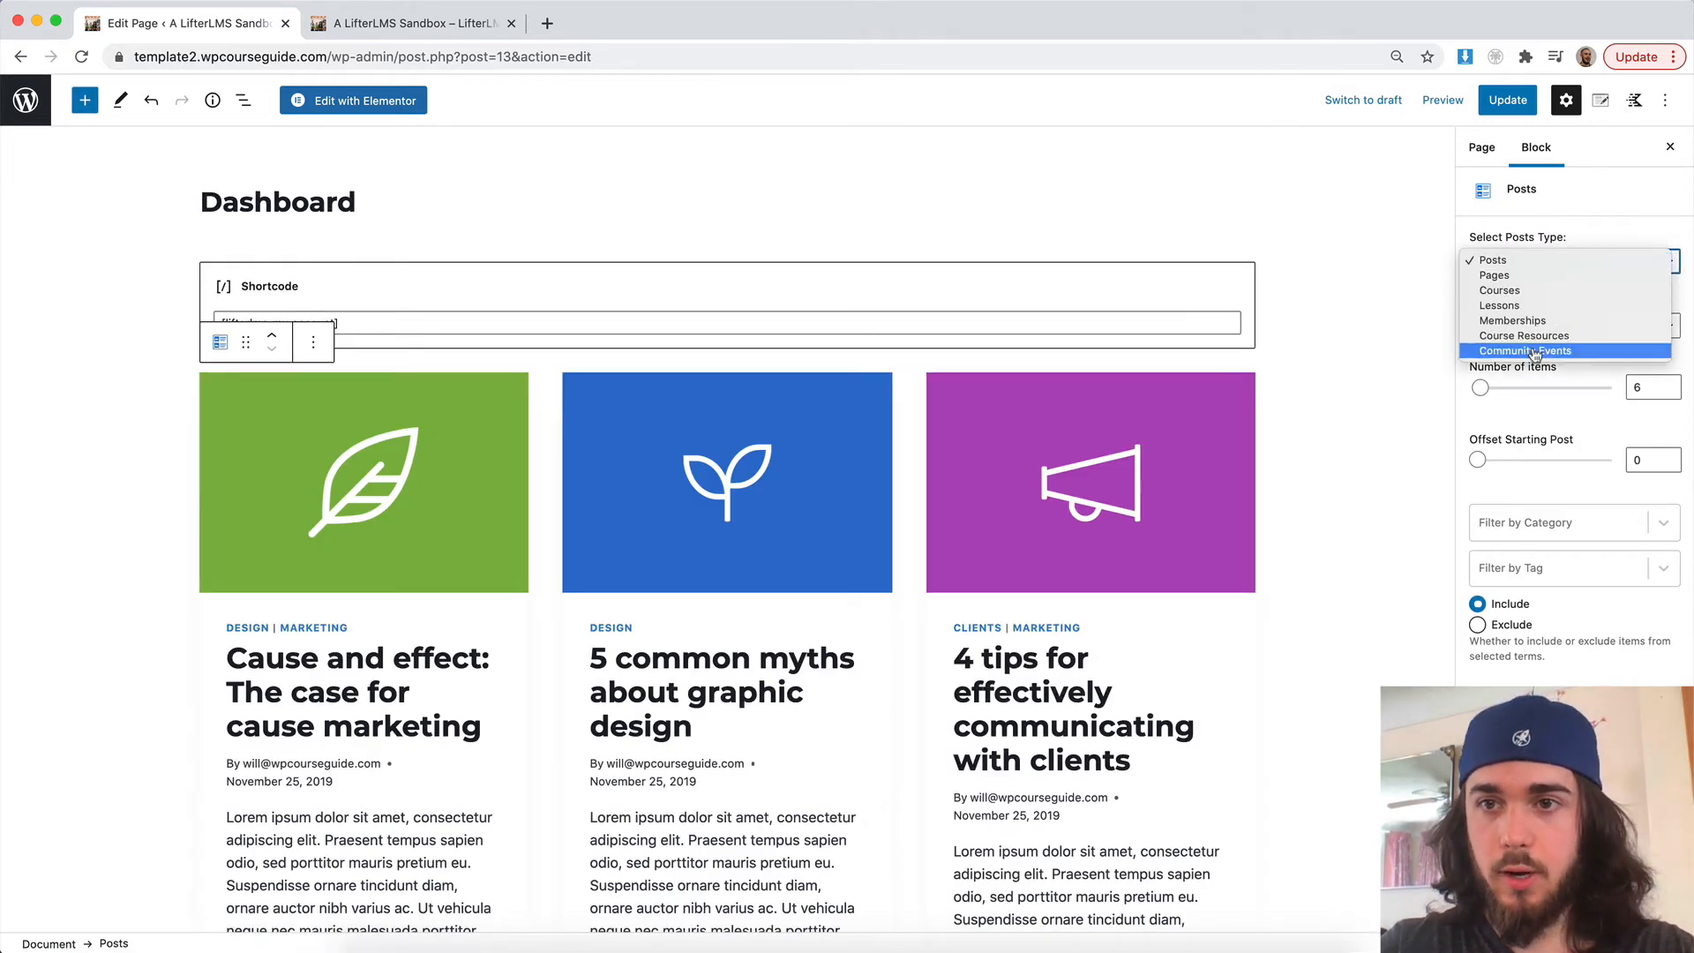
pyautogui.click(1366, 426)
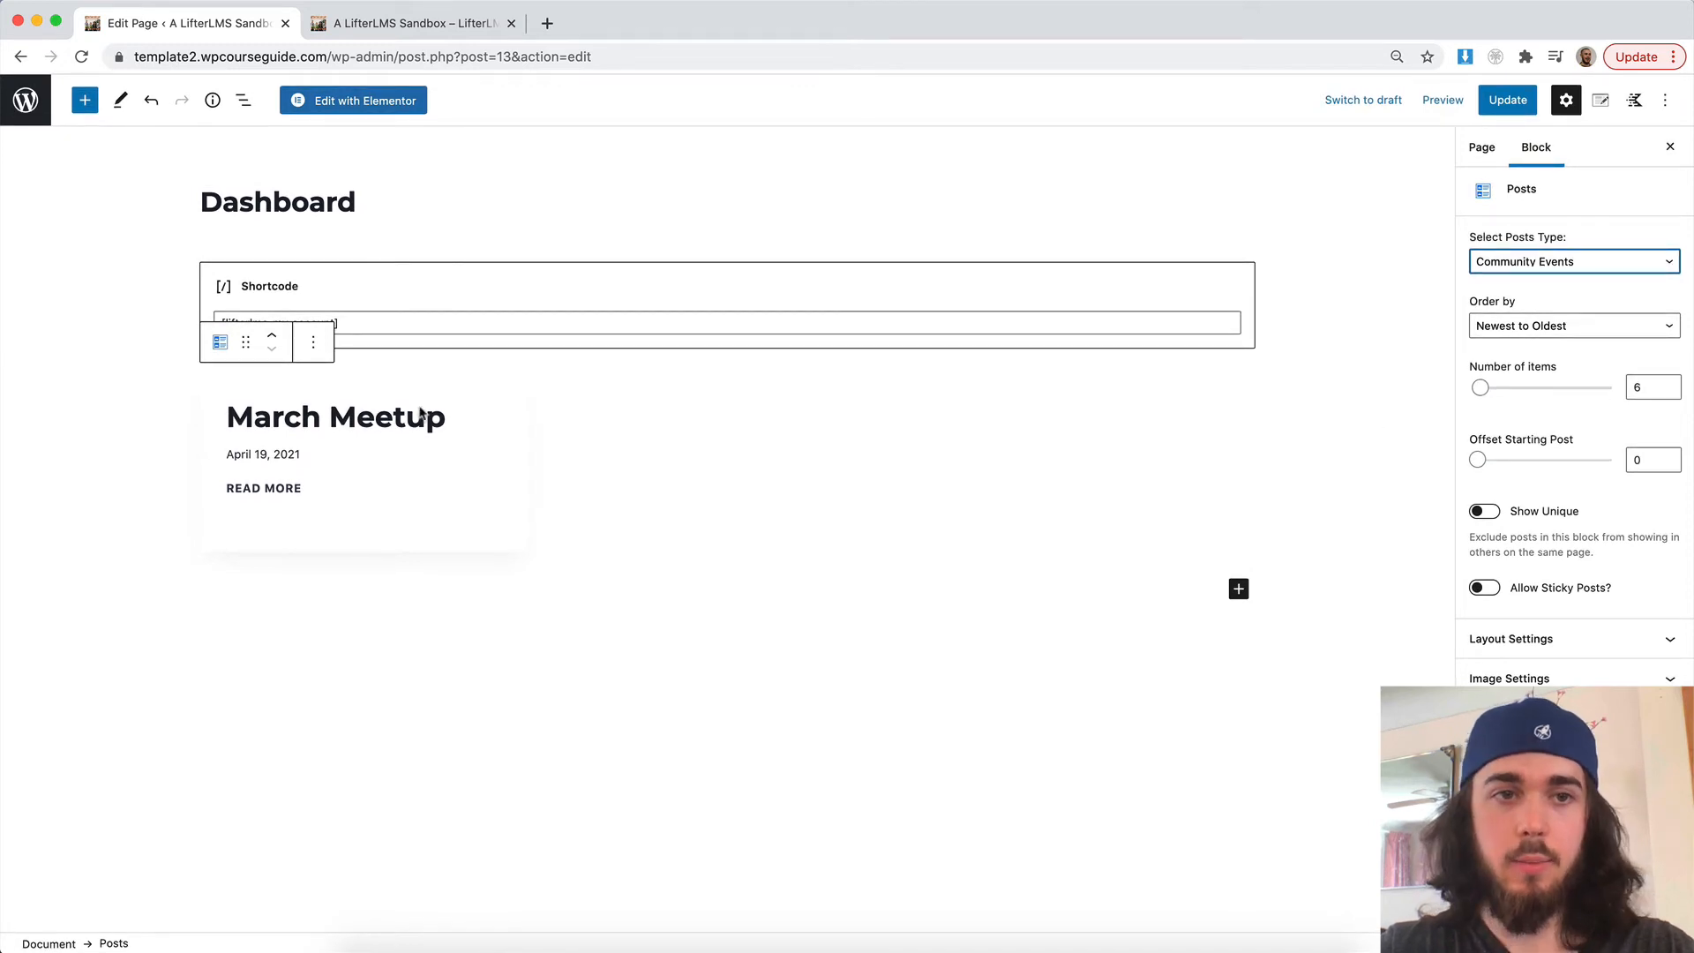
# - Limit the Posts block to 3 items and move it above the shortcode block
pyautogui.moveTo(1652, 391); pyautogui.dragTo(1540, 397)
pyautogui.write('3')
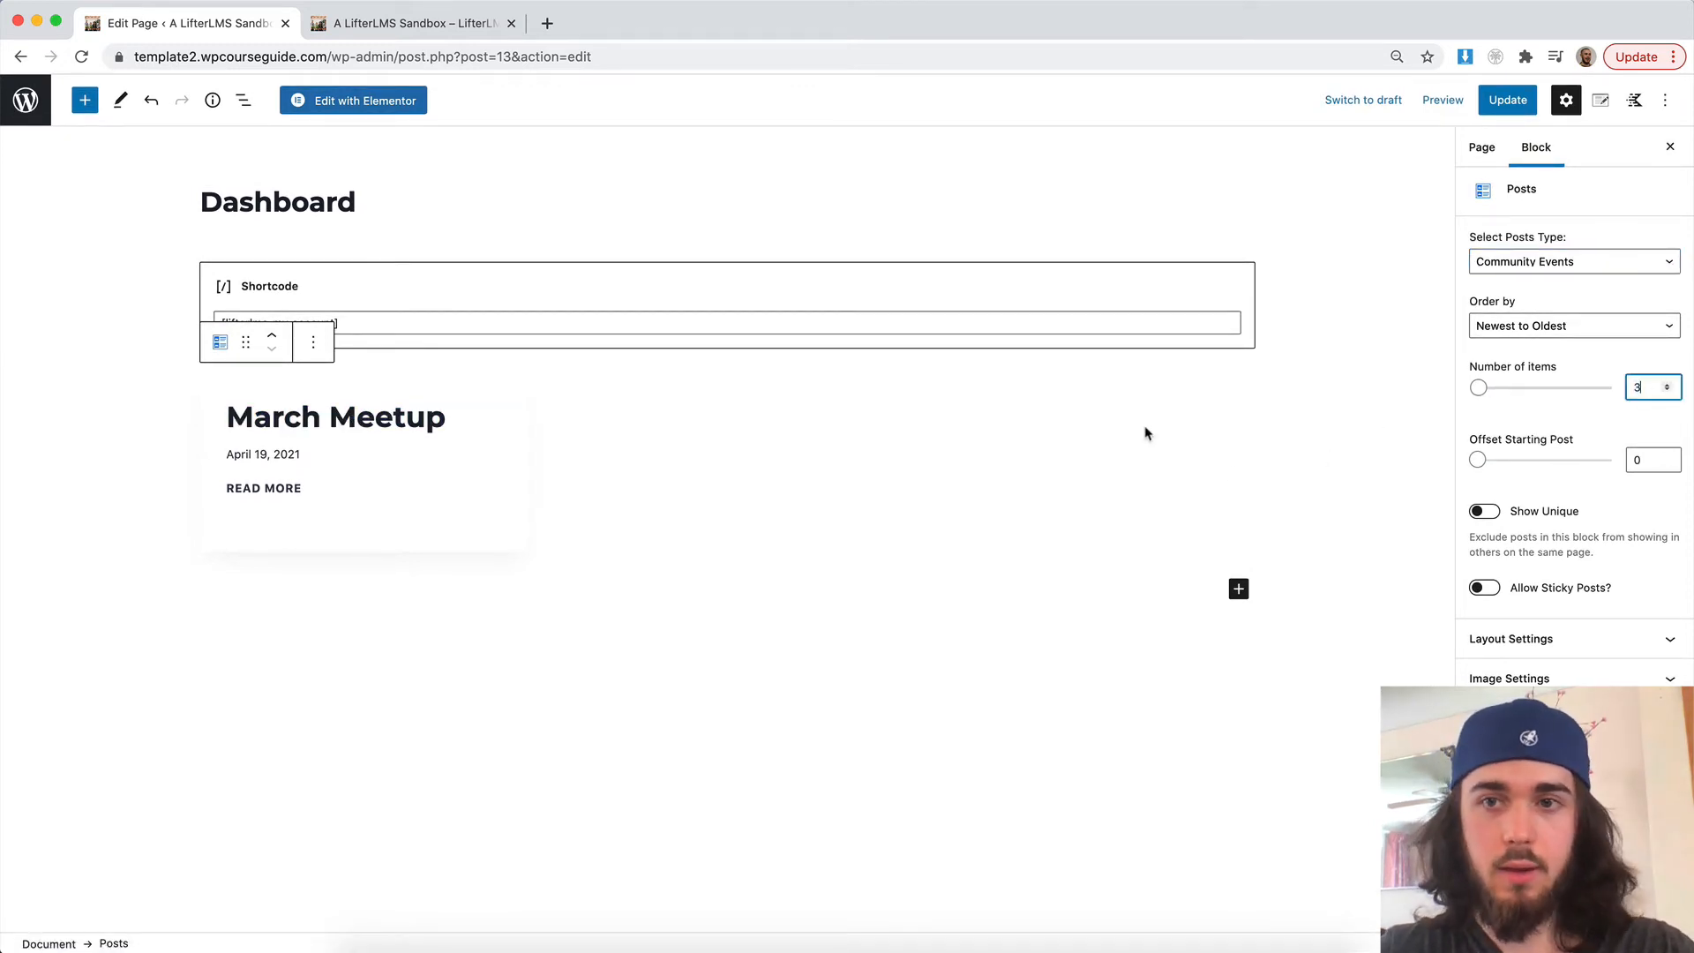
pyautogui.click(271, 335)
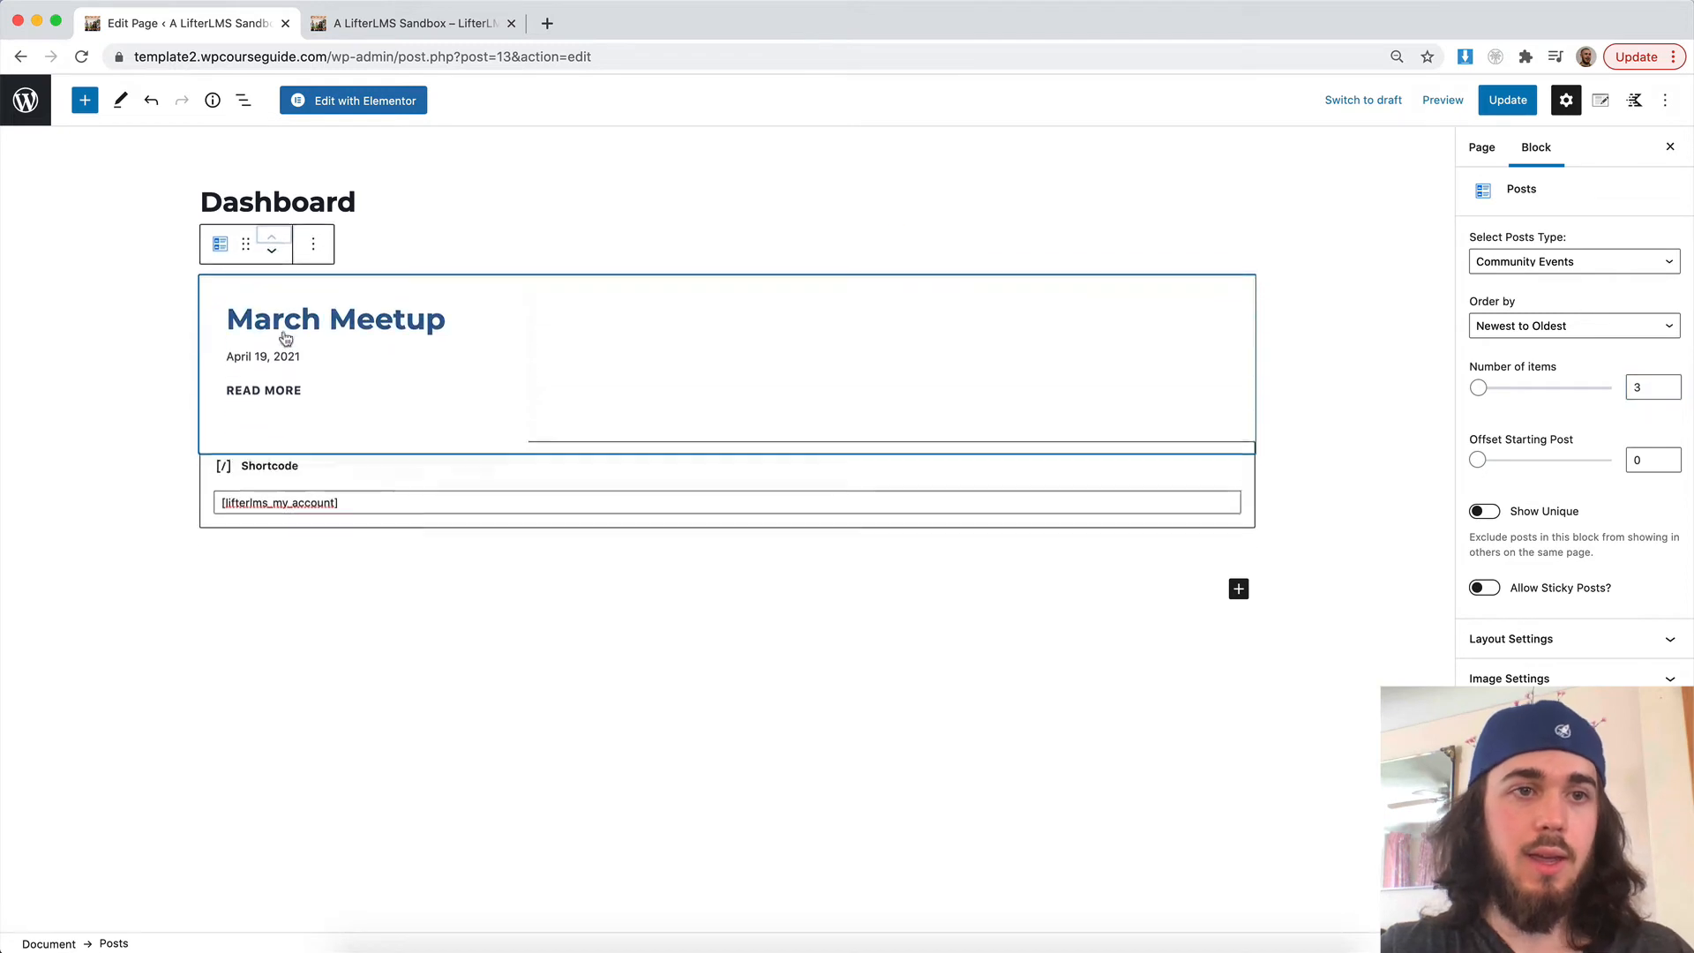
# - Update the Dashboard page and view it on the live site to check the community events listing
pyautogui.click(1512, 102)
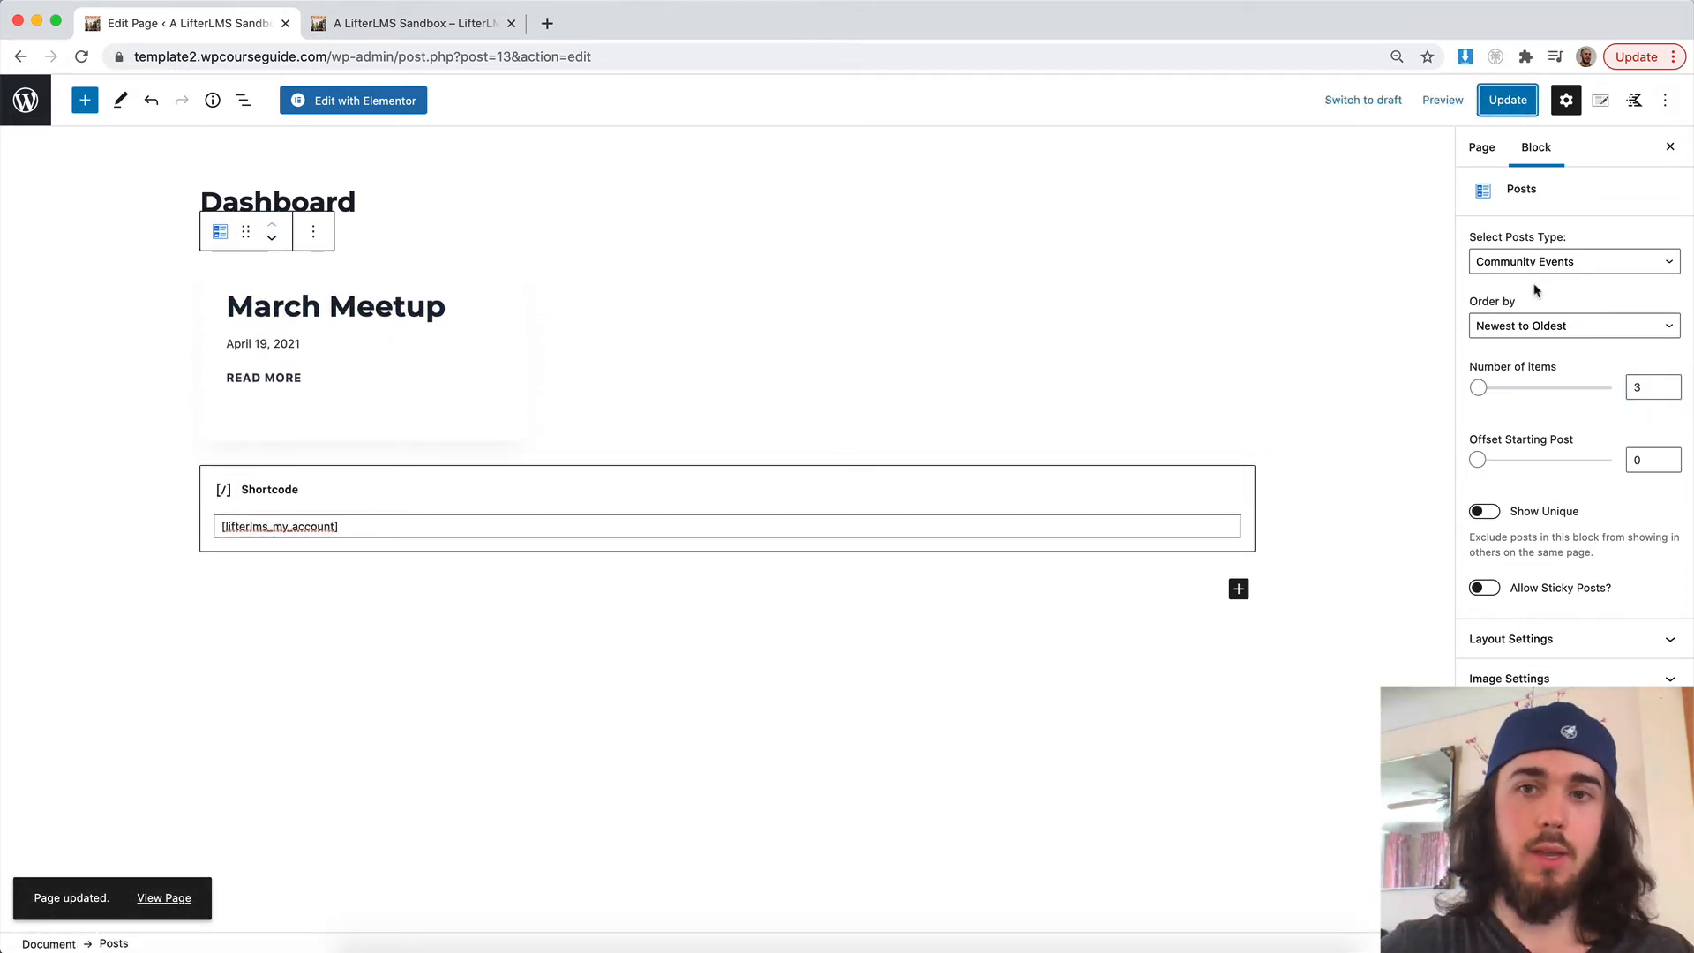
pyautogui.click(164, 897)
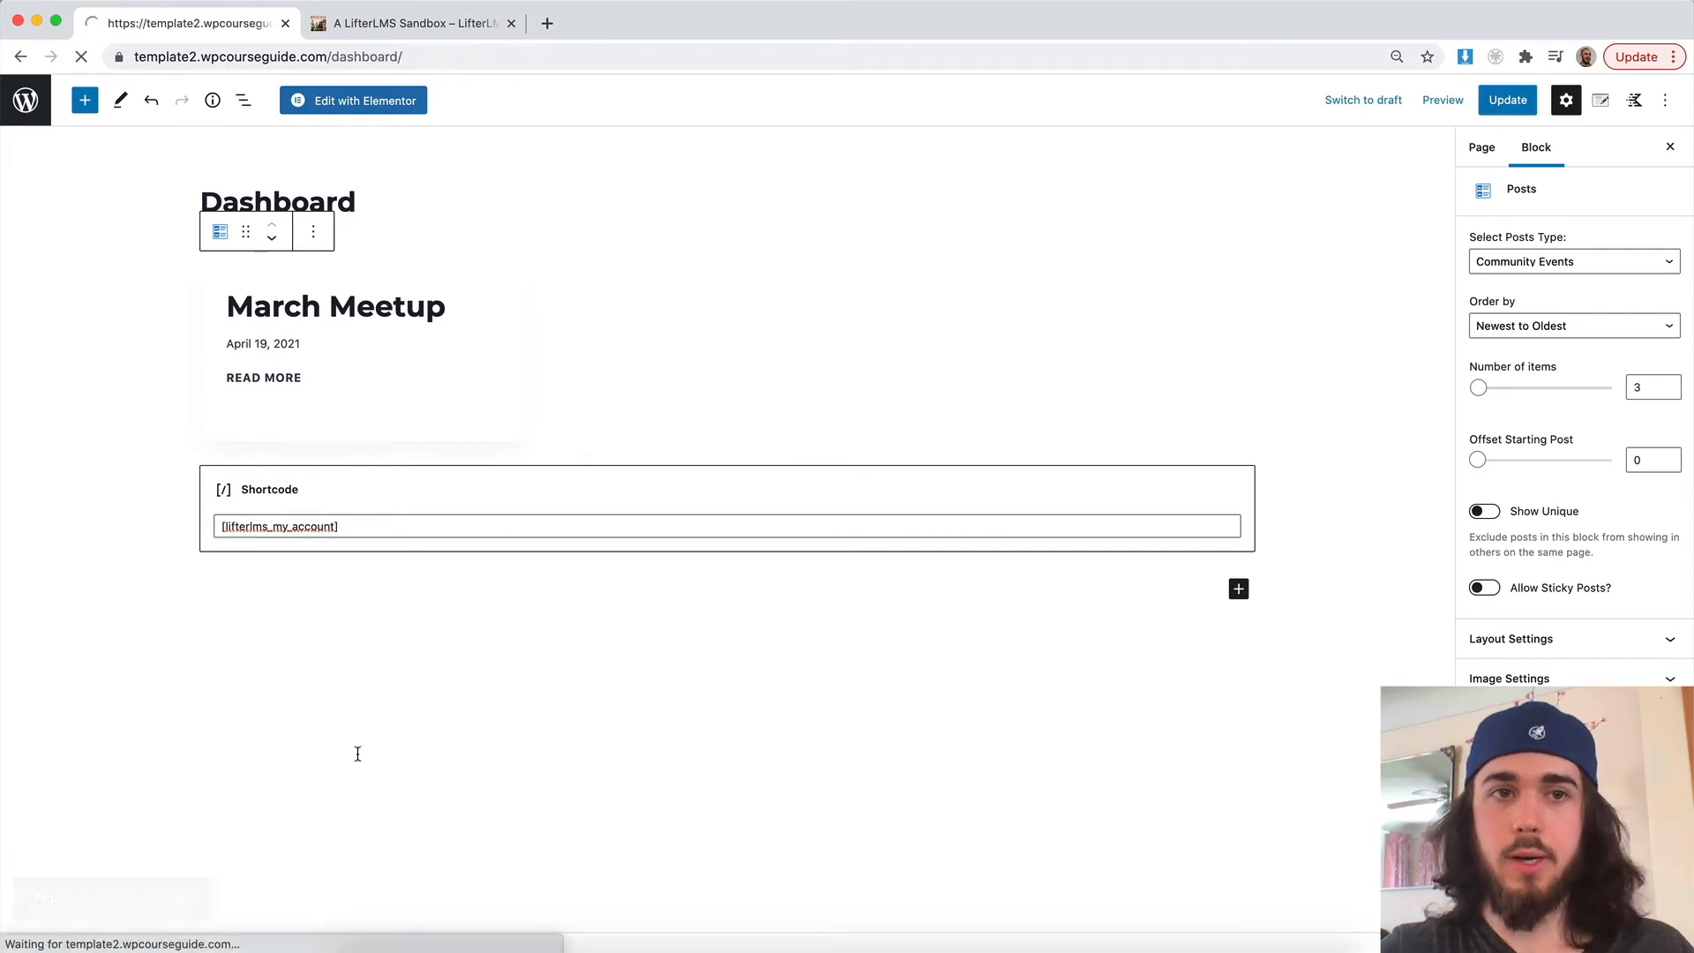
pyautogui.scroll(-1, 612, 522)
pyautogui.scroll(1, 529, 243)
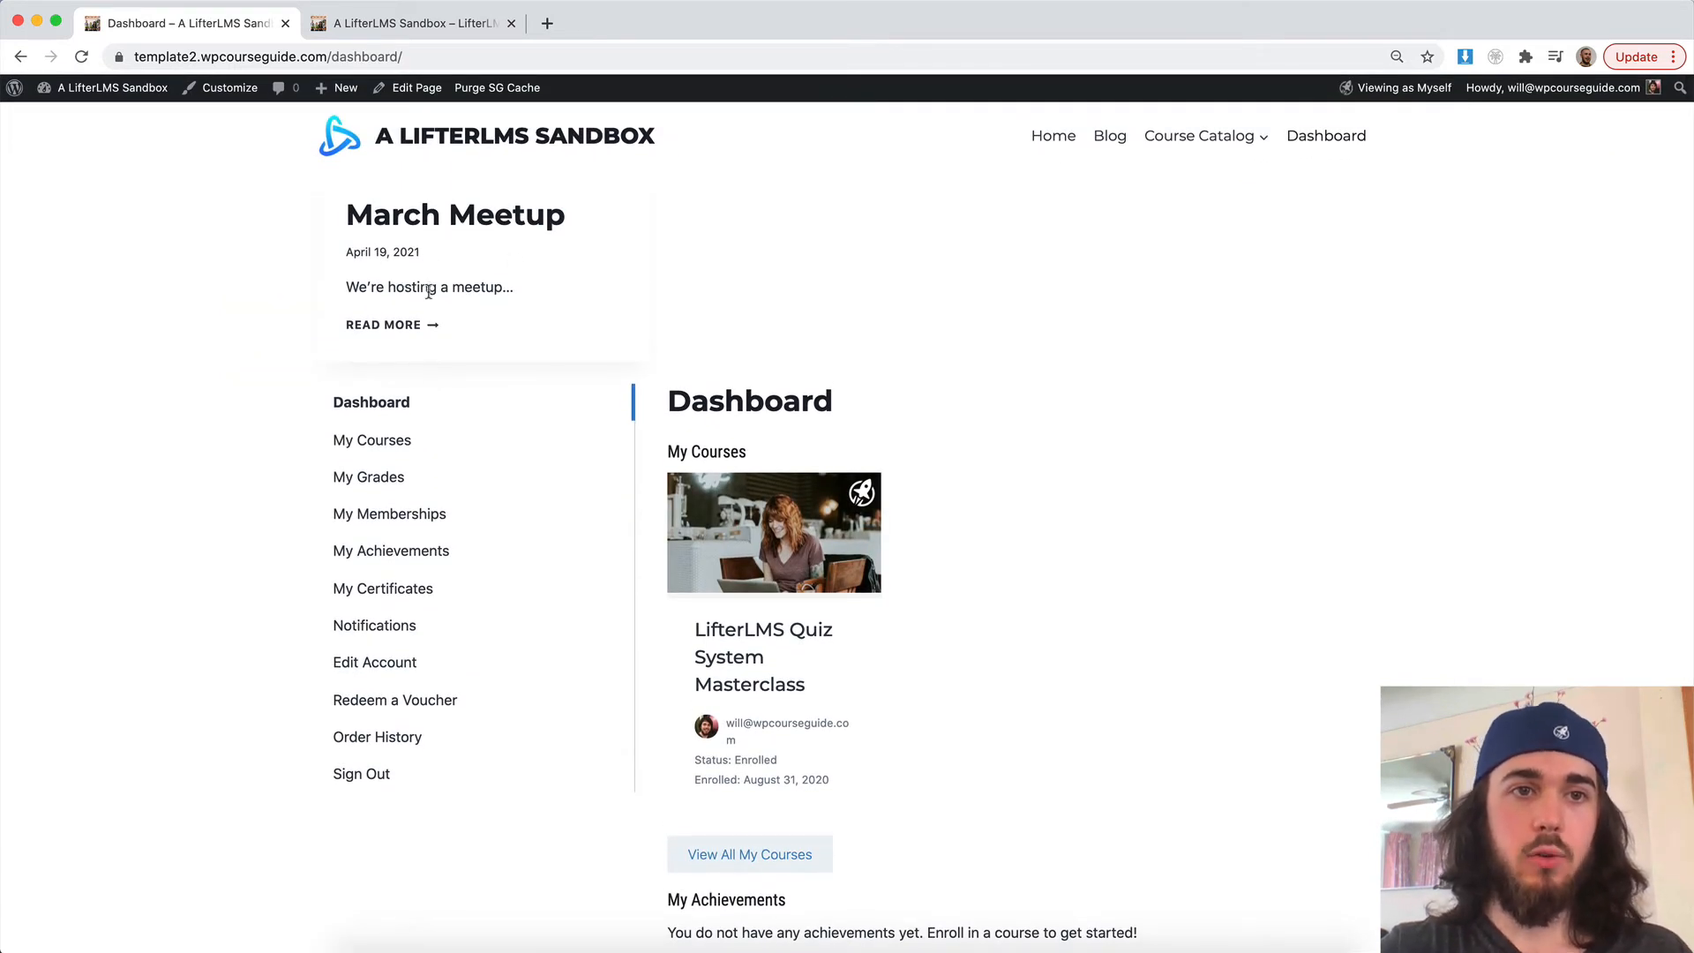
pyautogui.scroll(-2, 472, 467)
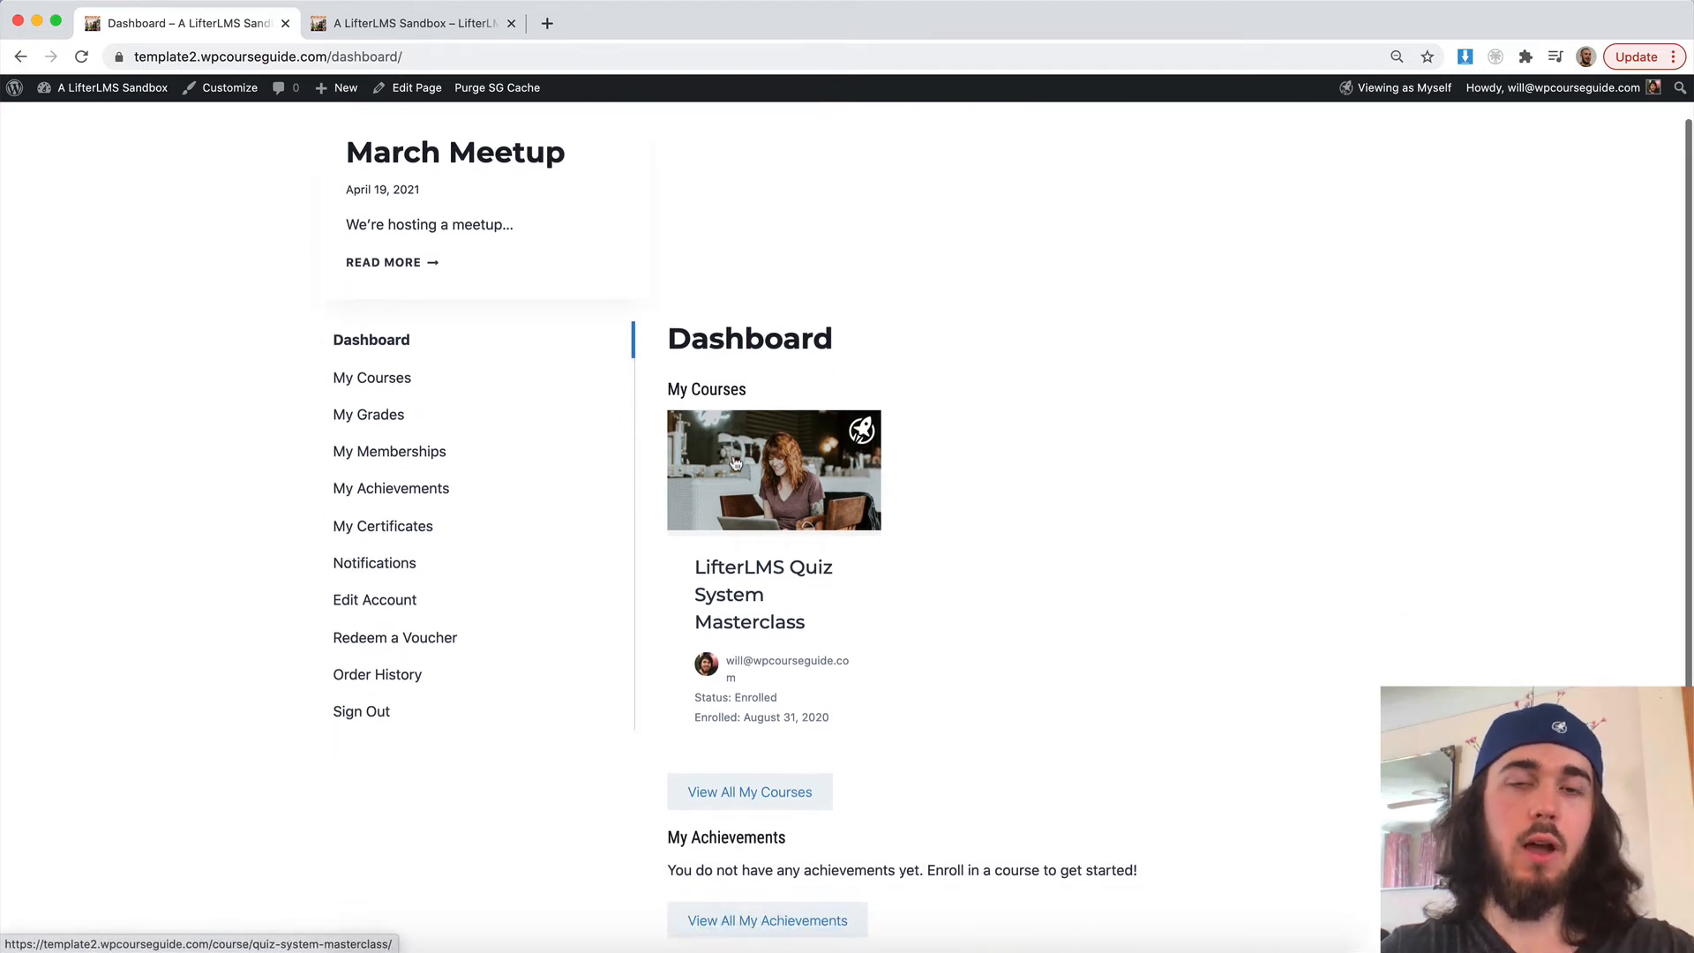
pyautogui.scroll(1, 565, 207)
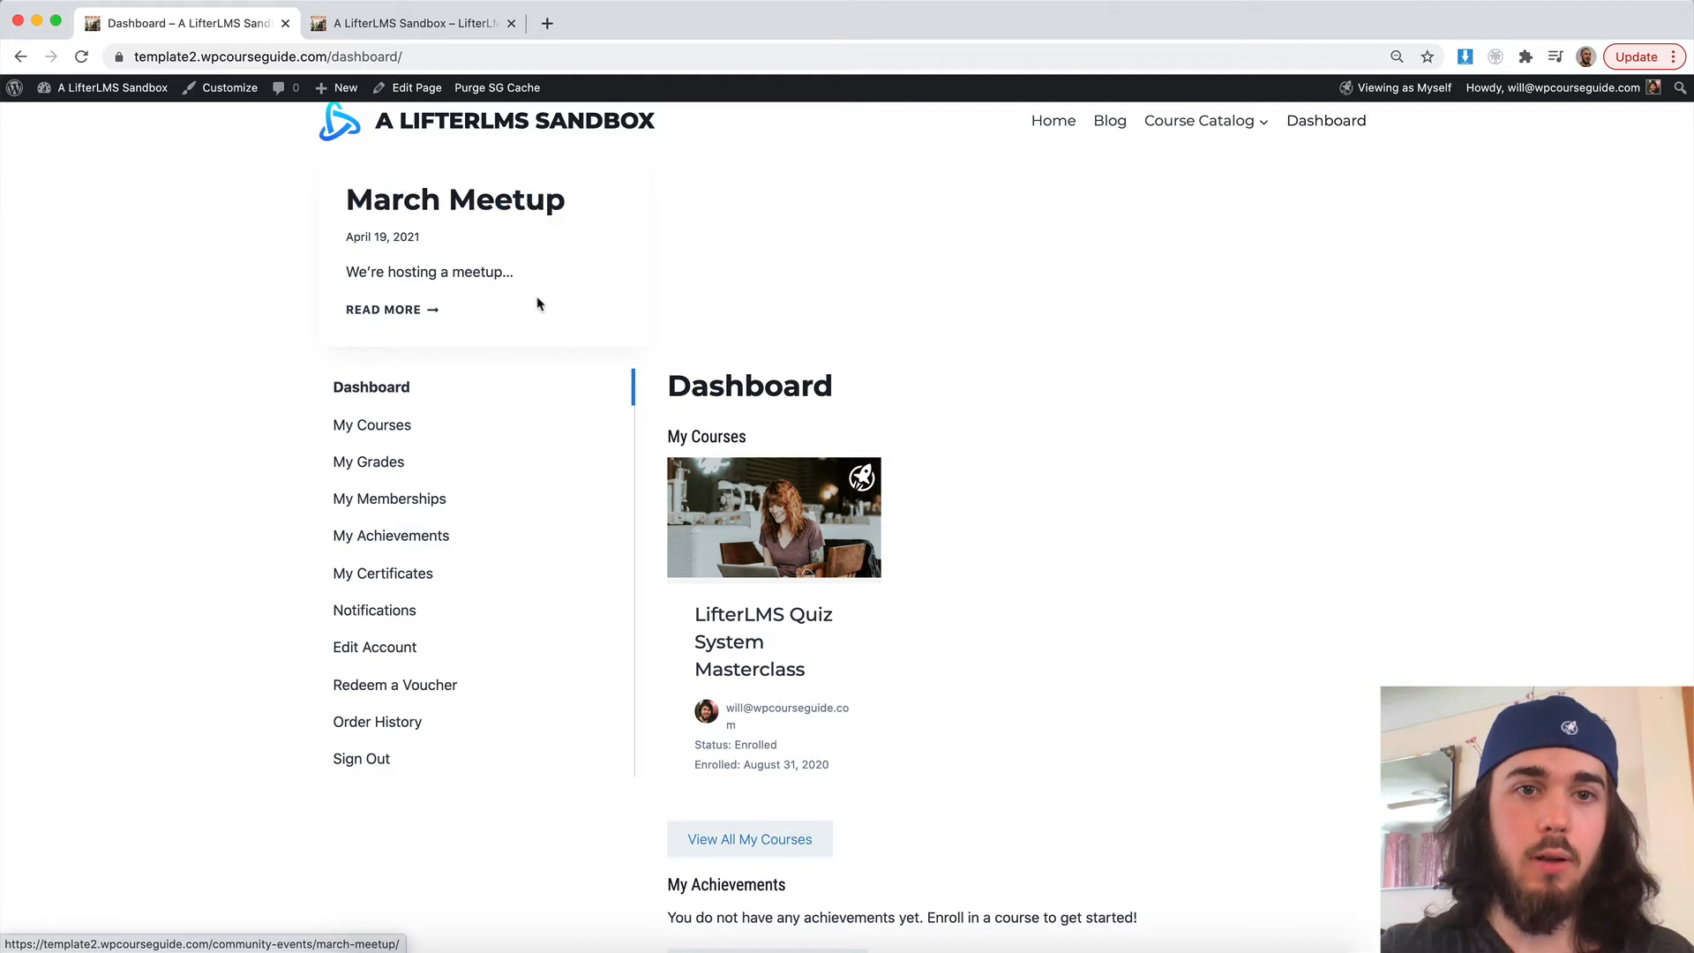
# - Open the "How to cook sunny-side up eggs" course resource in the admin to view its editor, and return to the Course Resources list
pyautogui.scroll(1, 537, 303)
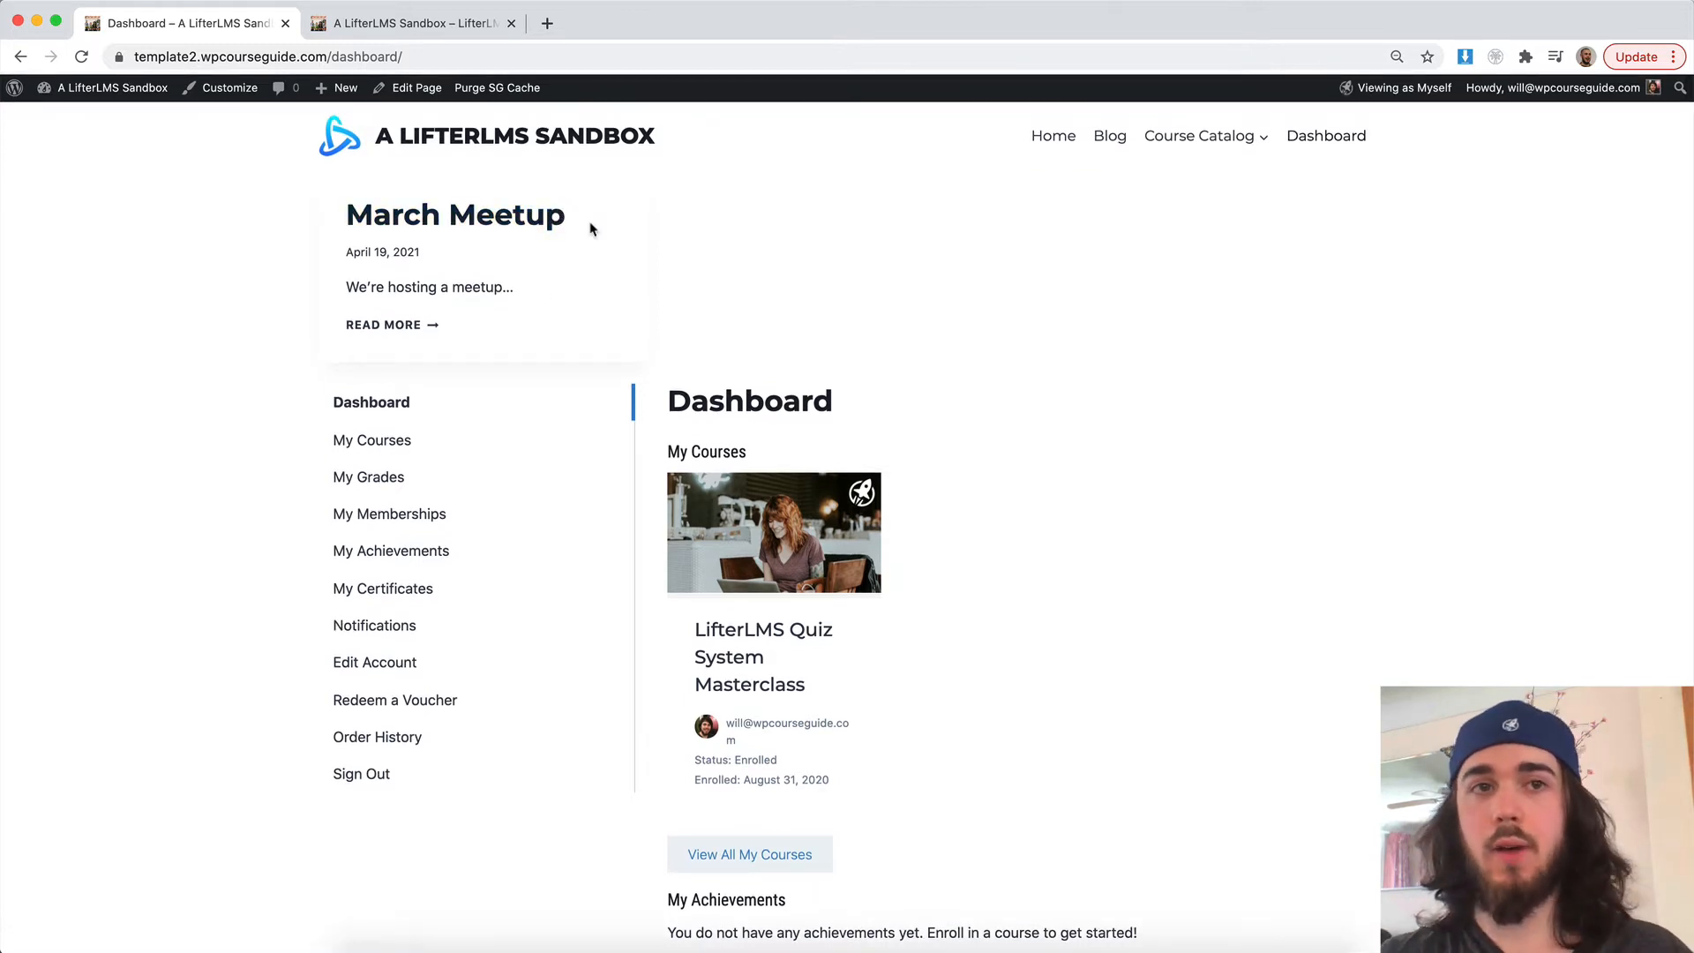
pyautogui.click(132, 87)
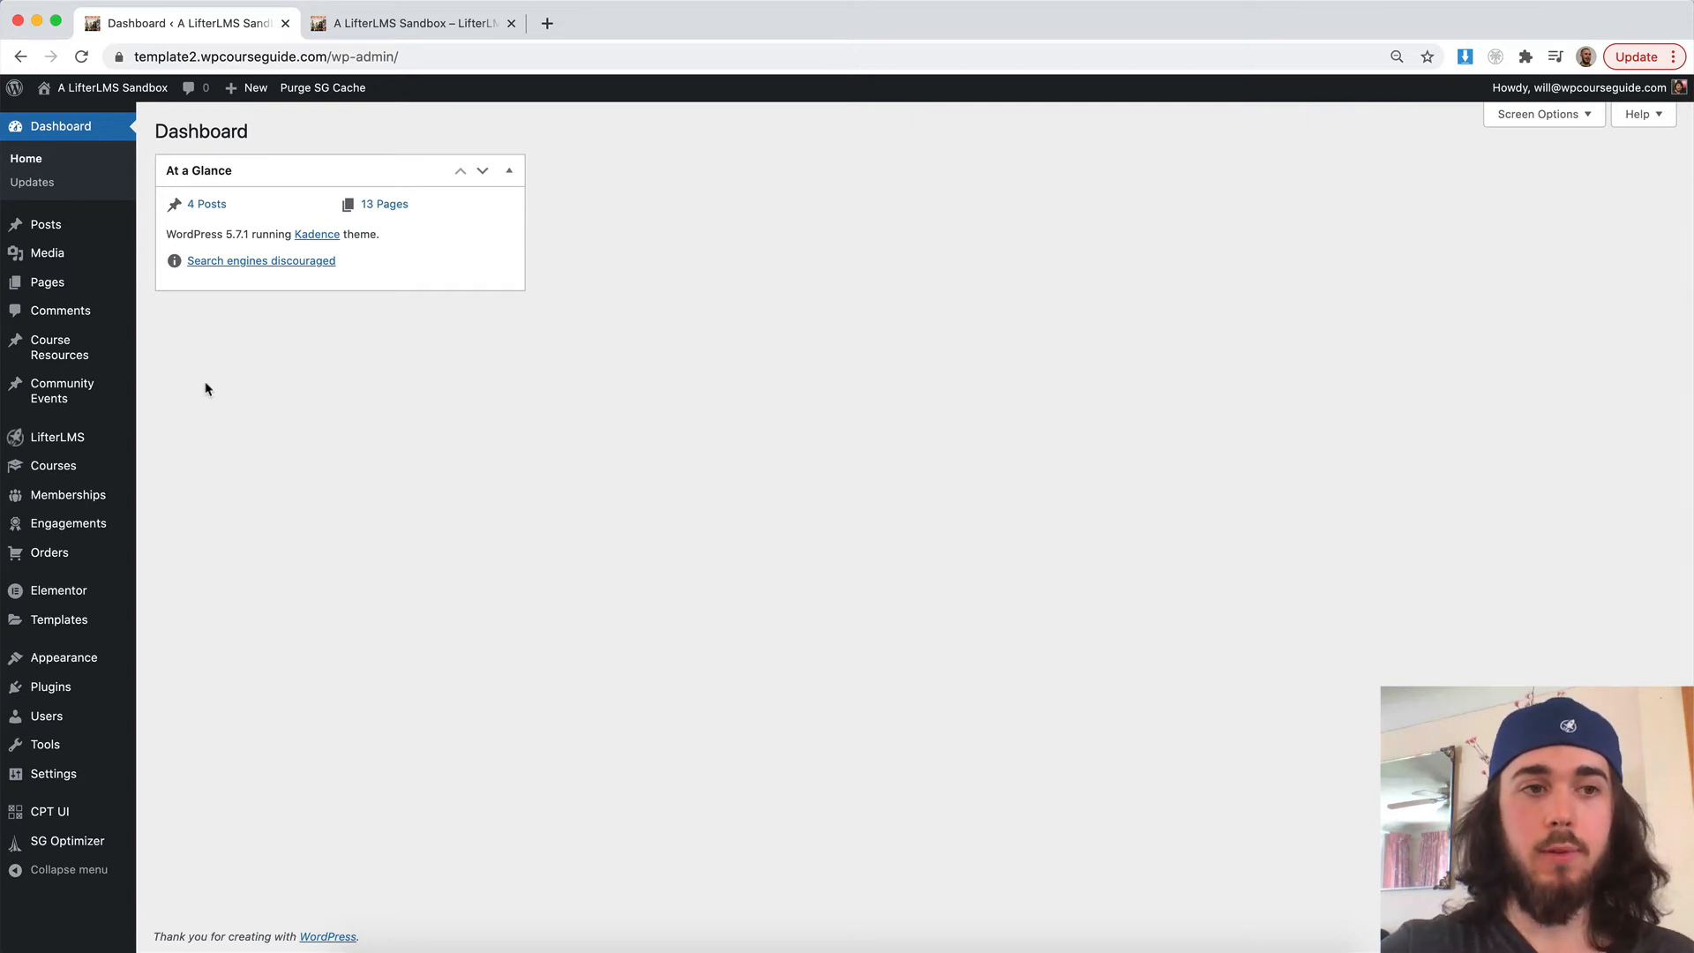
pyautogui.click(75, 350)
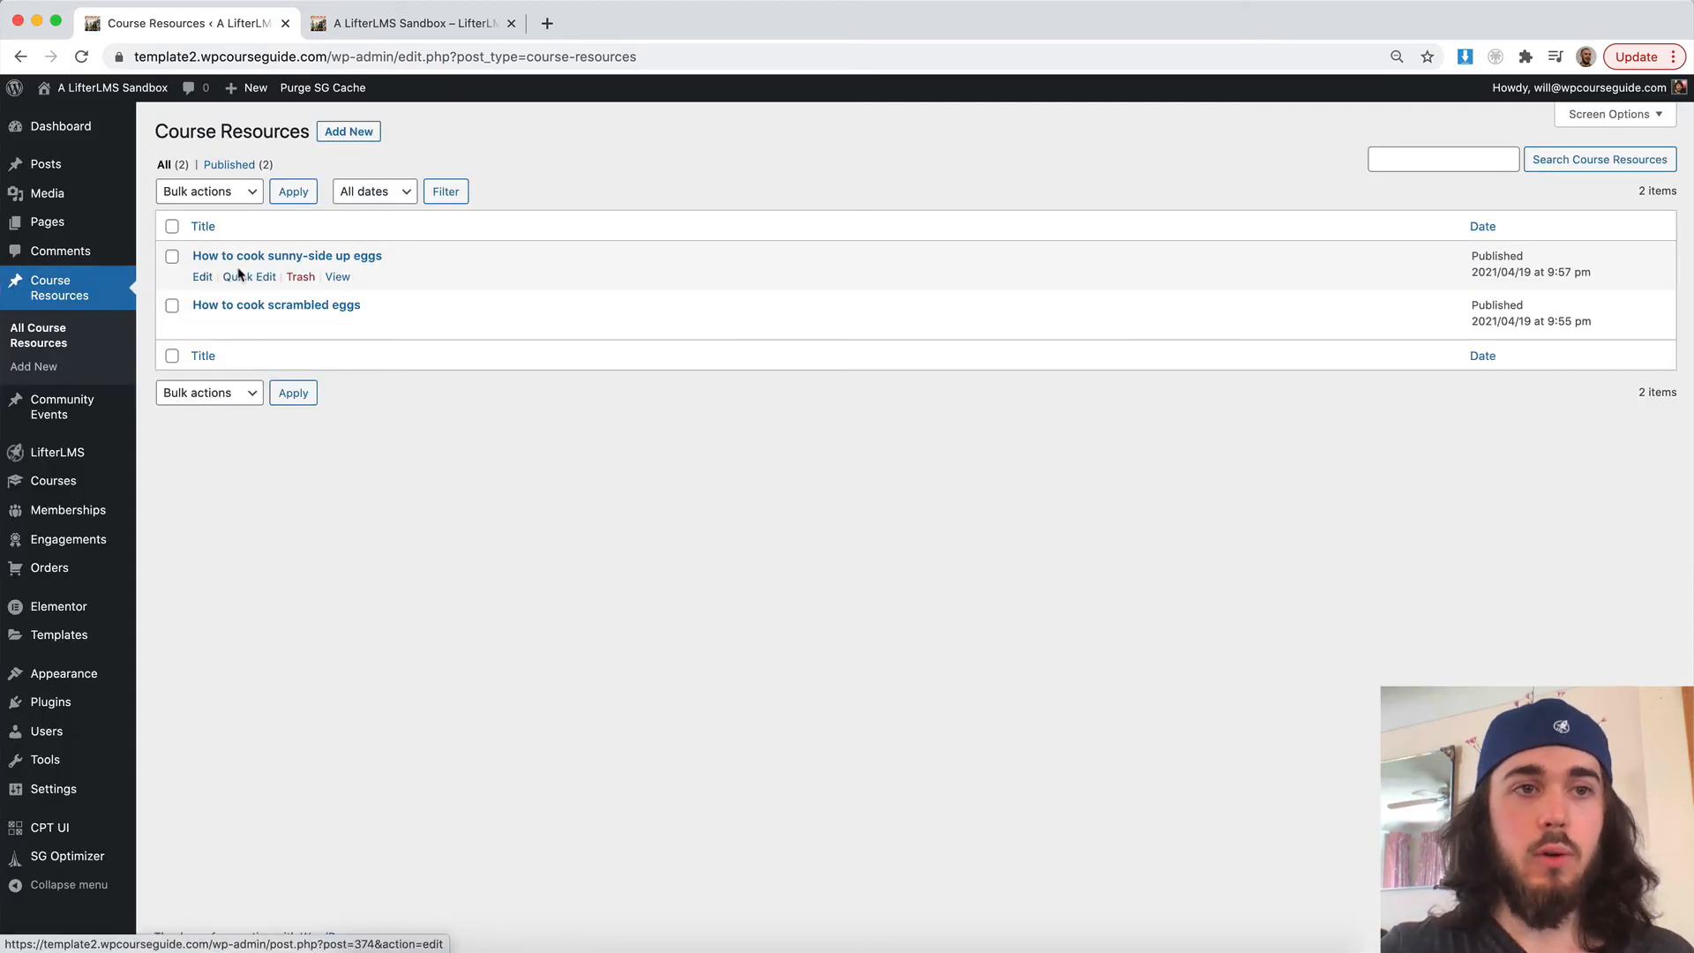
pyautogui.click(211, 277)
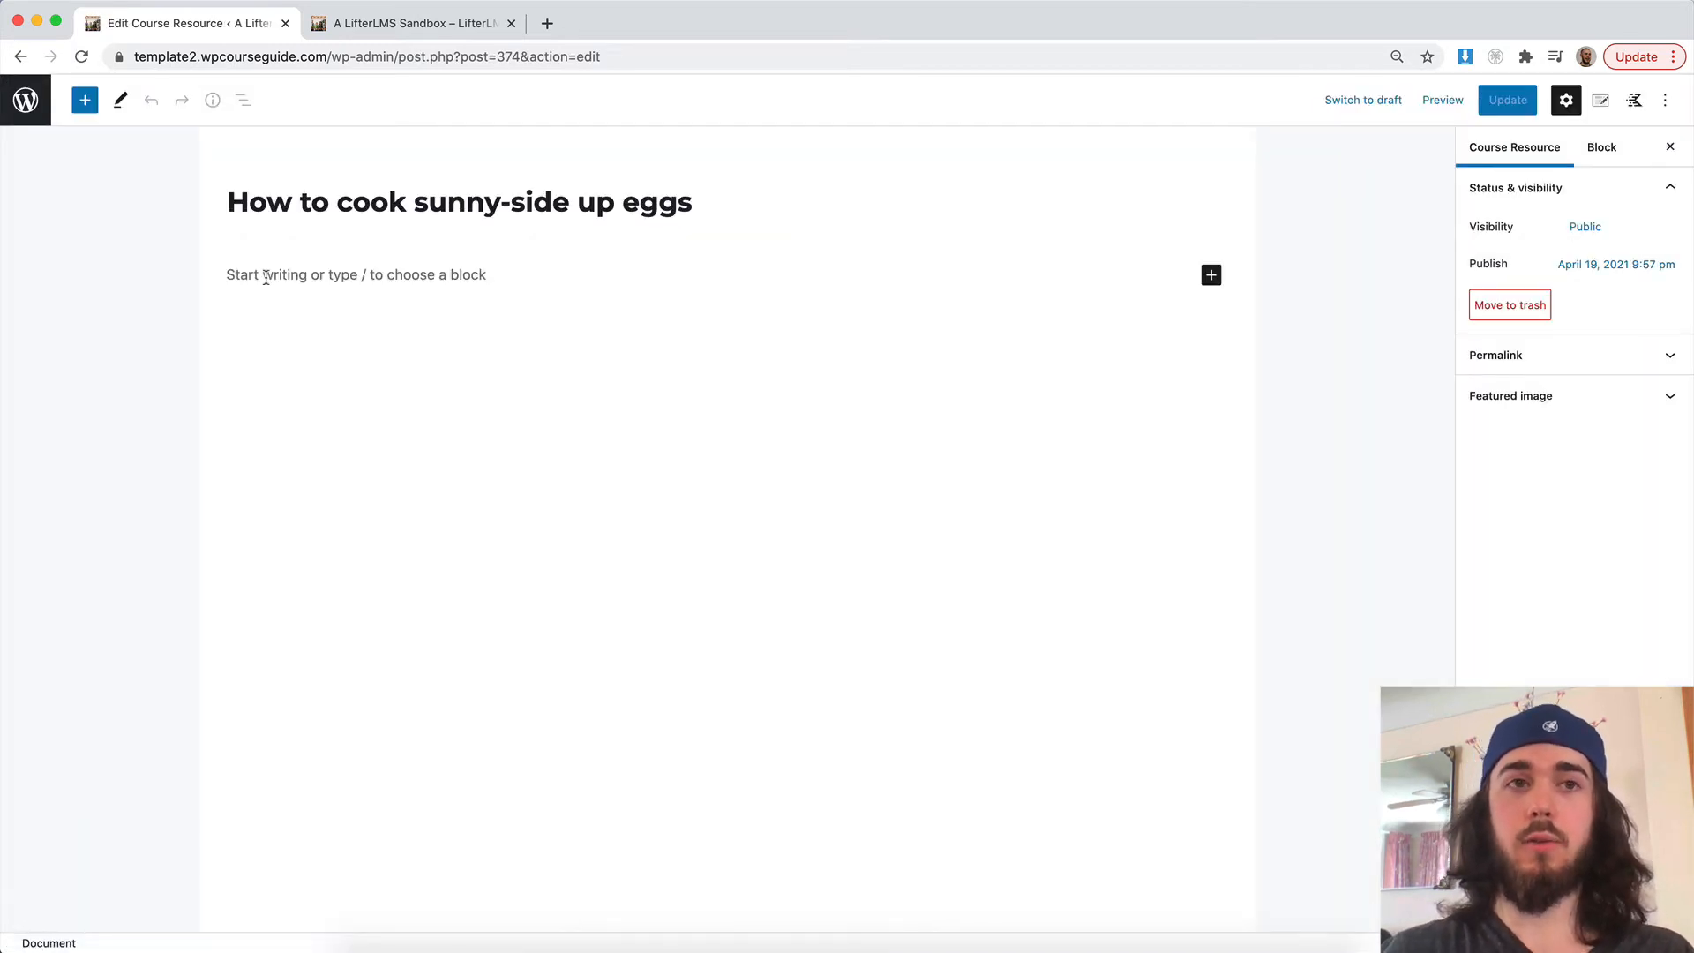
pyautogui.click(25, 100)
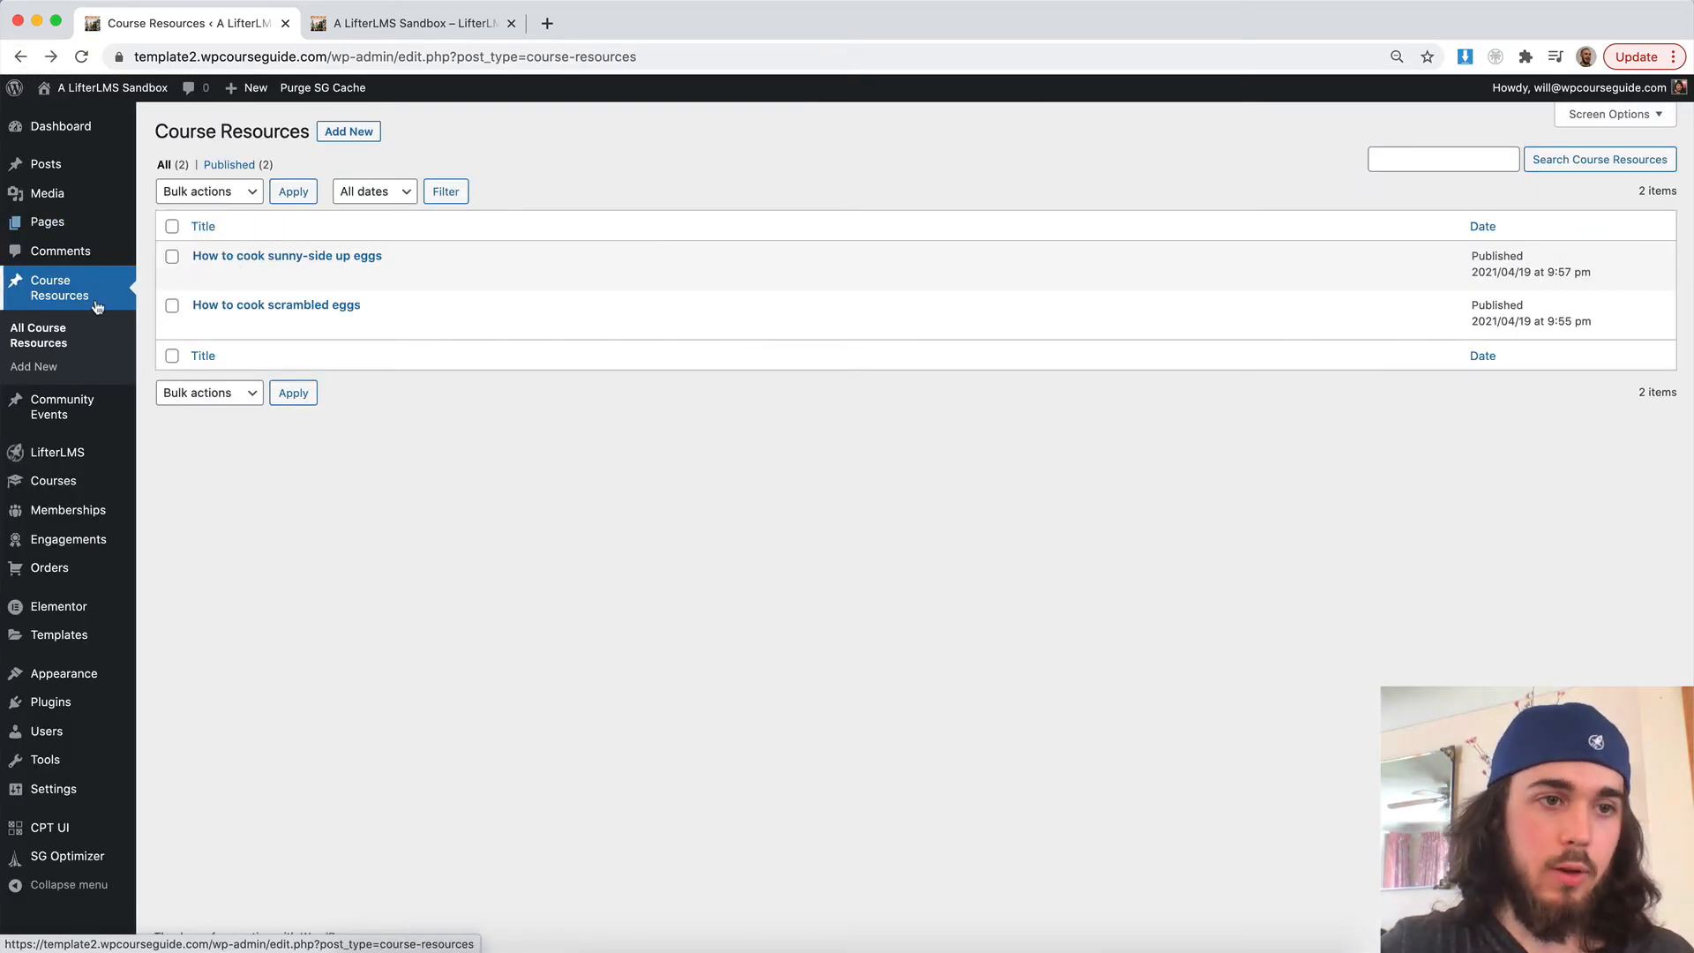
# - Enable Elementor editing for the Course Resources post type and save the Elementor settings
pyautogui.moveTo(87, 602)
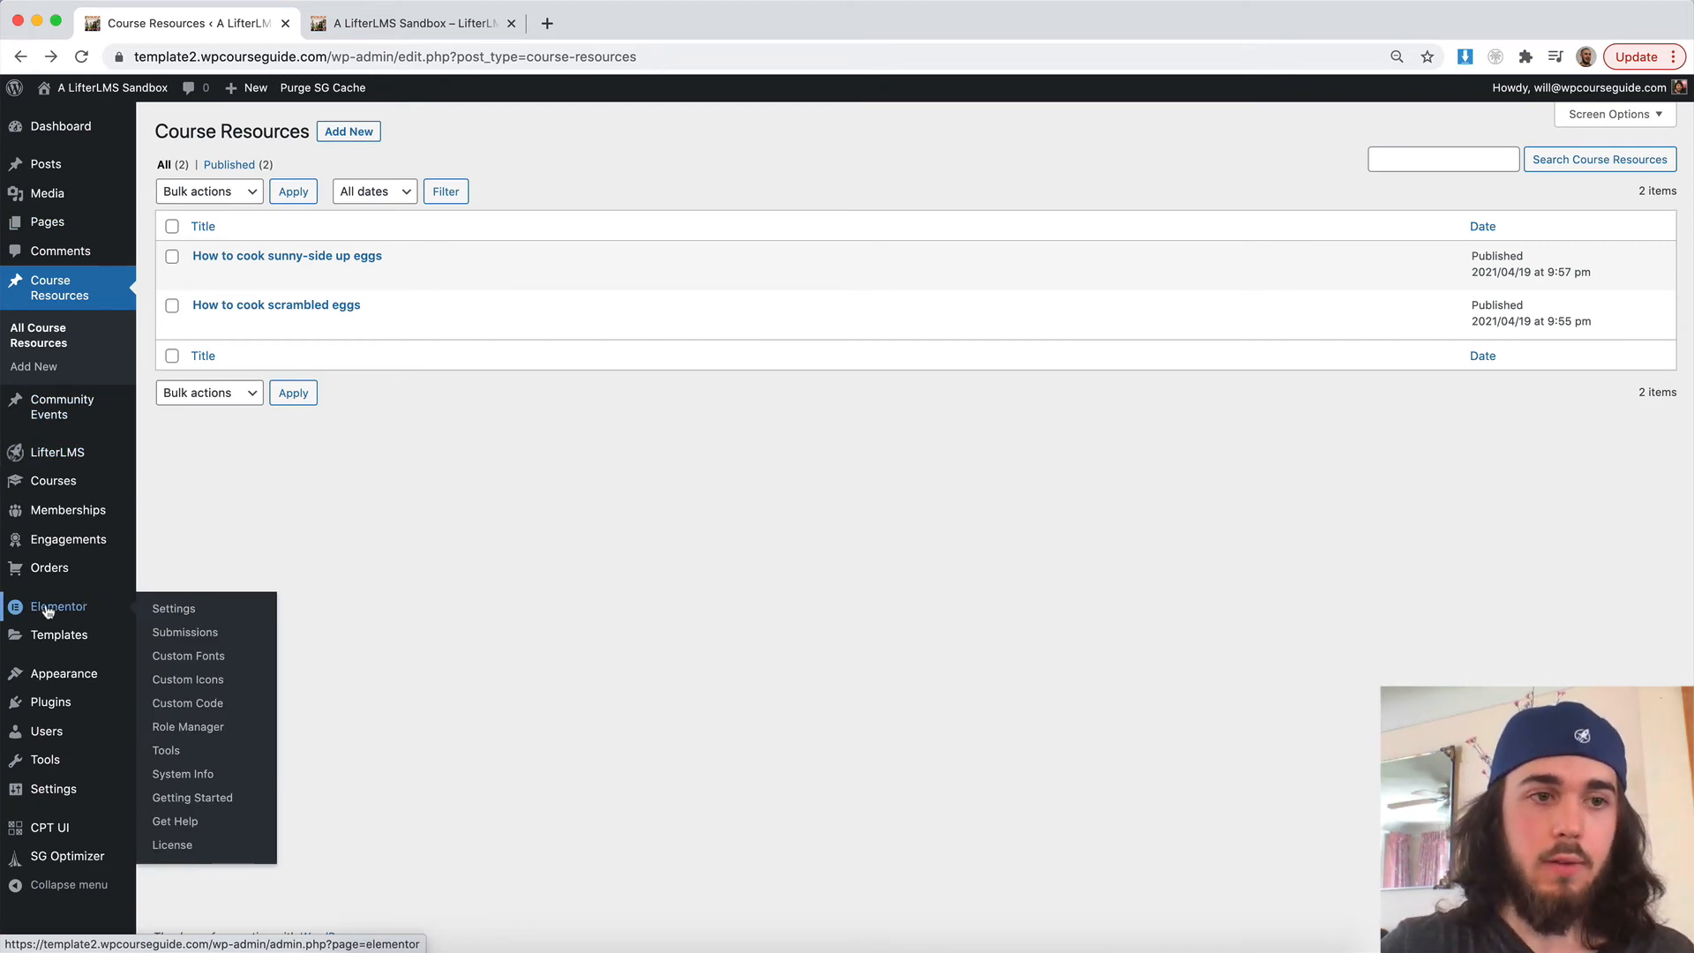
pyautogui.click(161, 611)
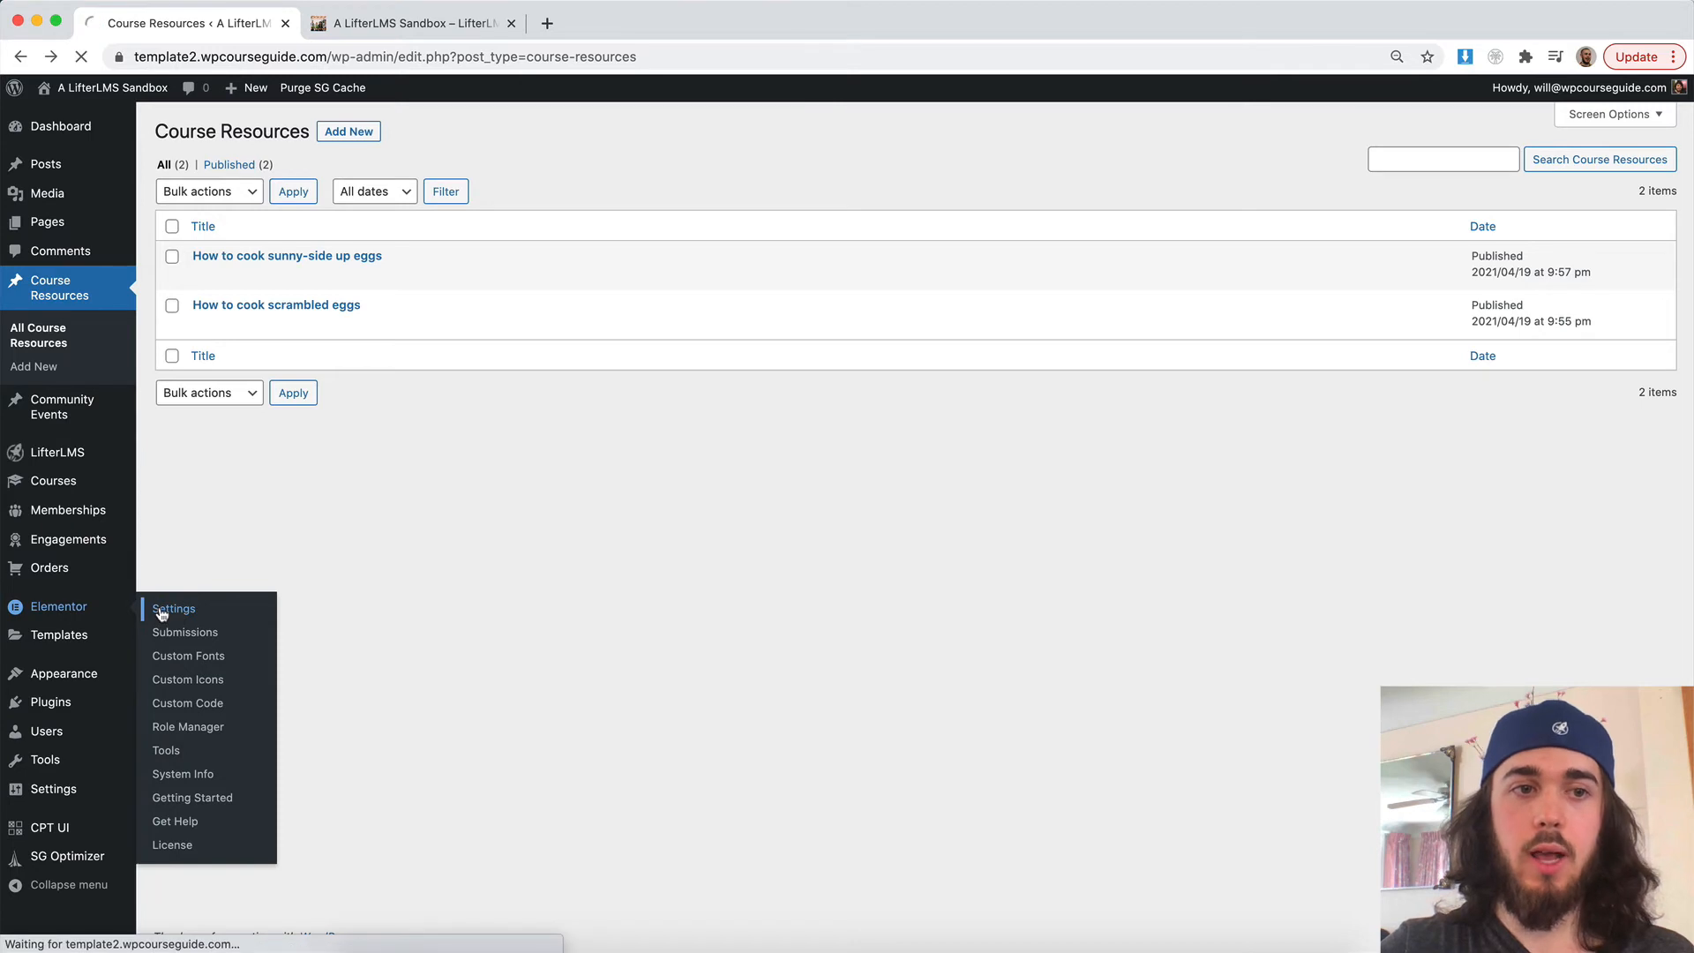
pyautogui.click(348, 362)
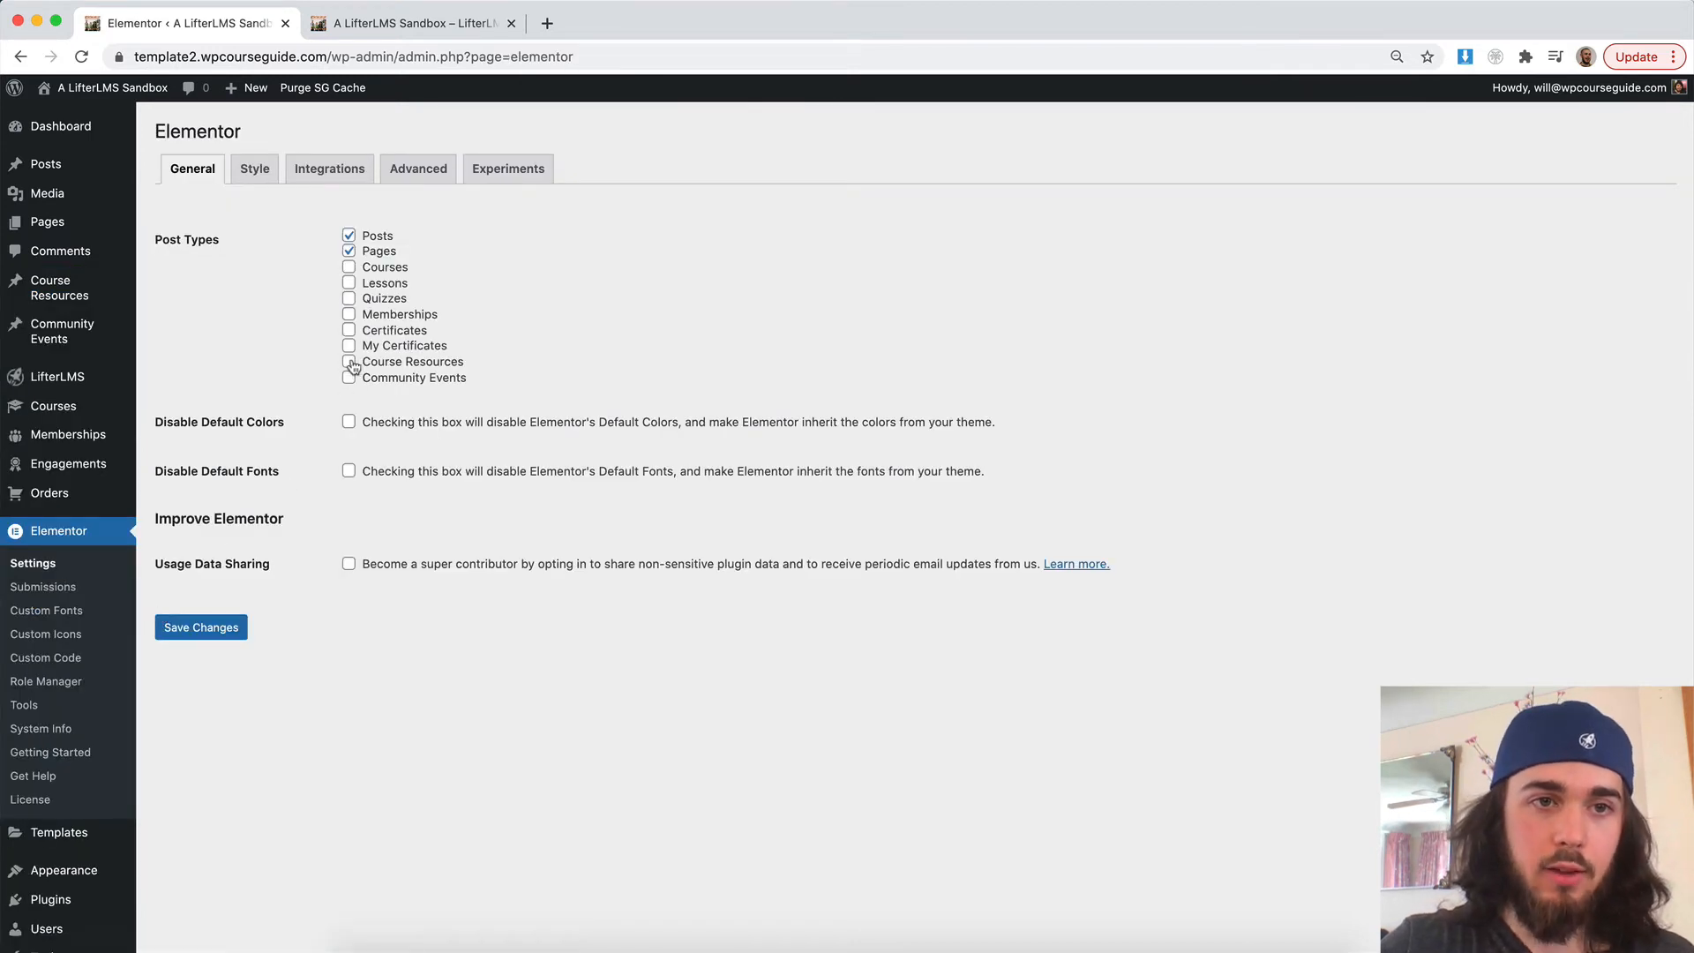
pyautogui.click(201, 627)
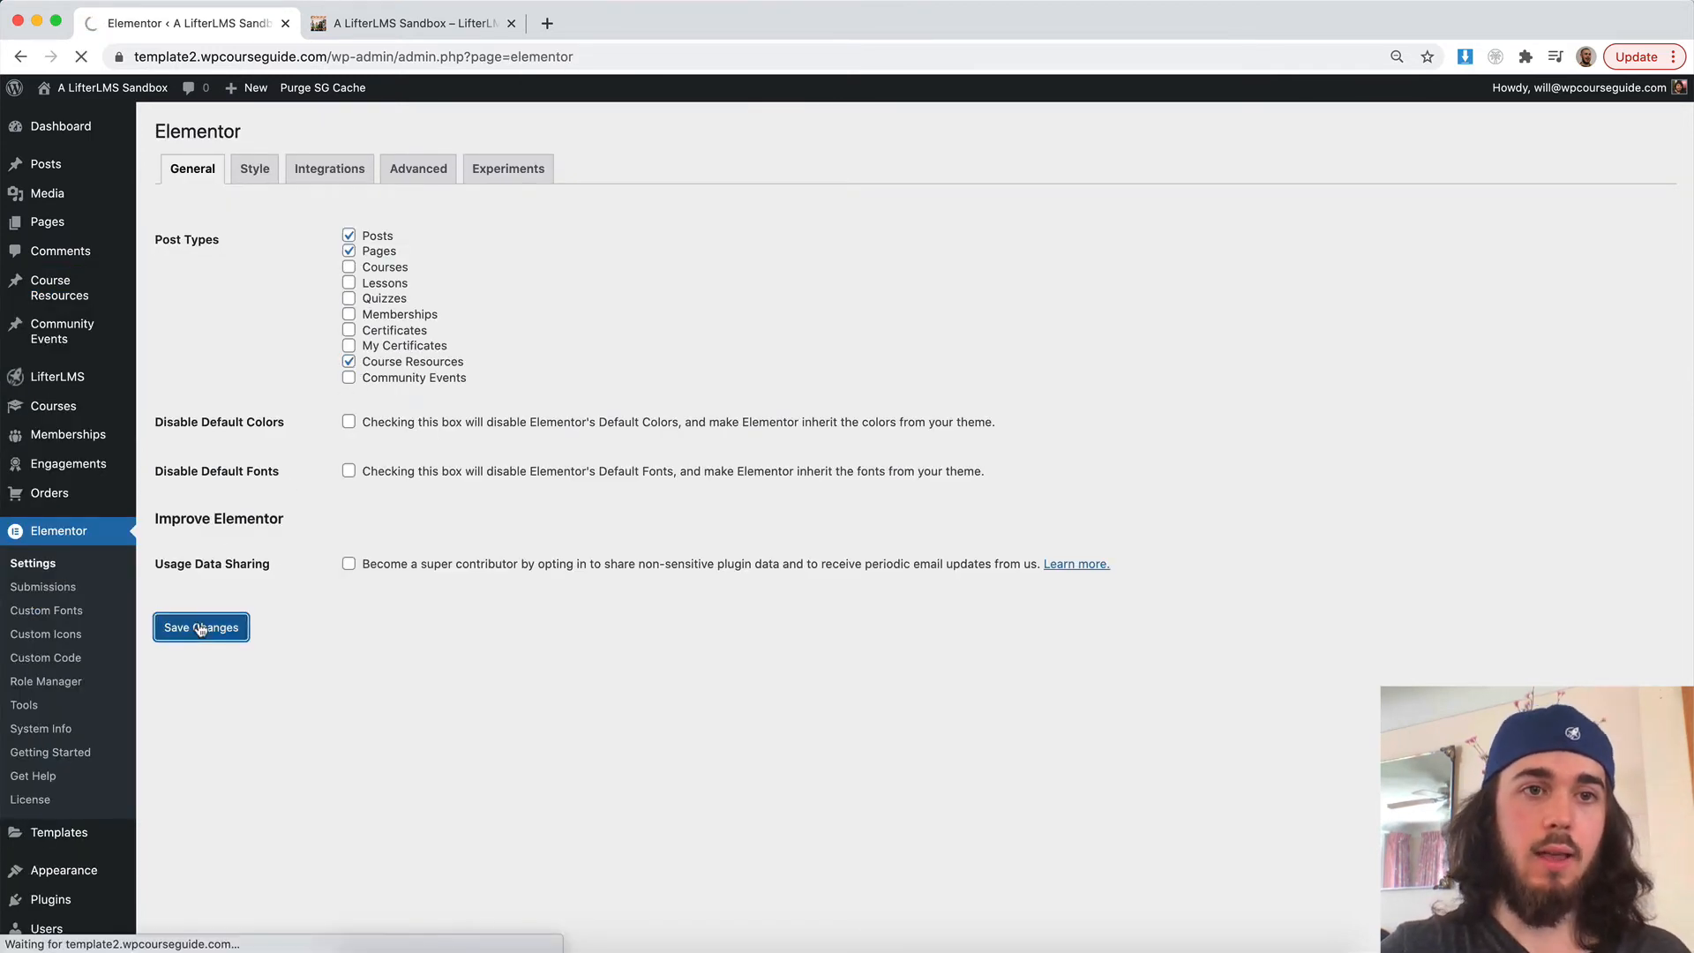
# - Open the "How to cook sunny-side up eggs" course resource in the Elementor editor
pyautogui.click(92, 298)
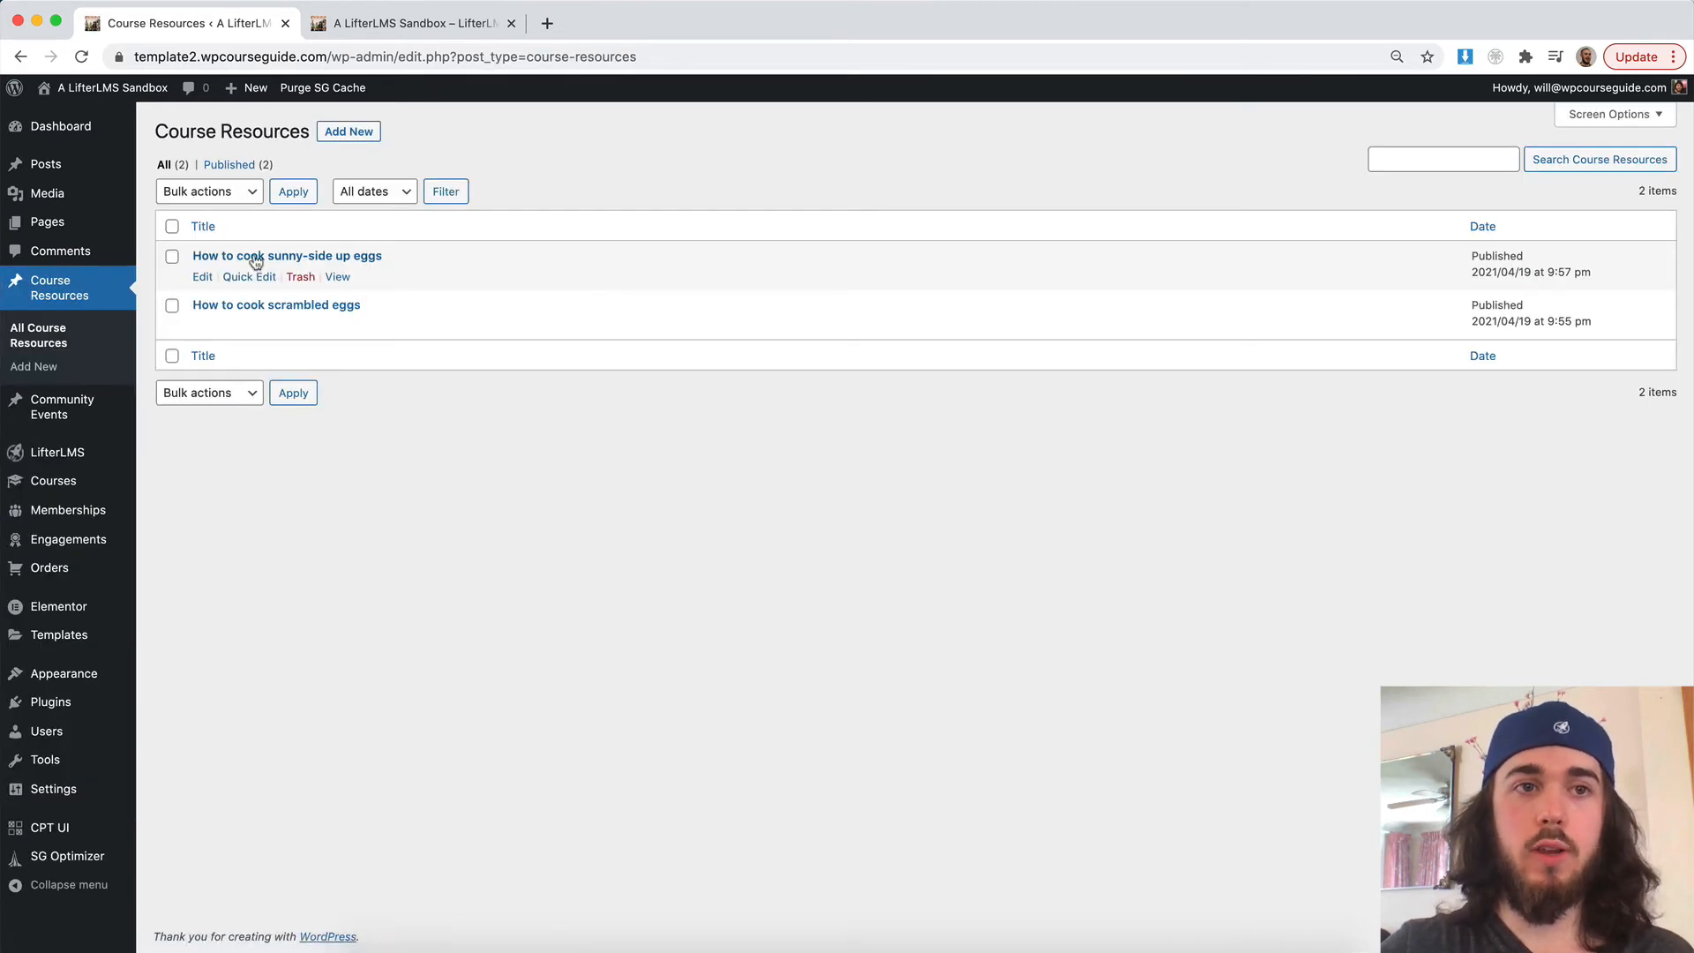
pyautogui.click(244, 259)
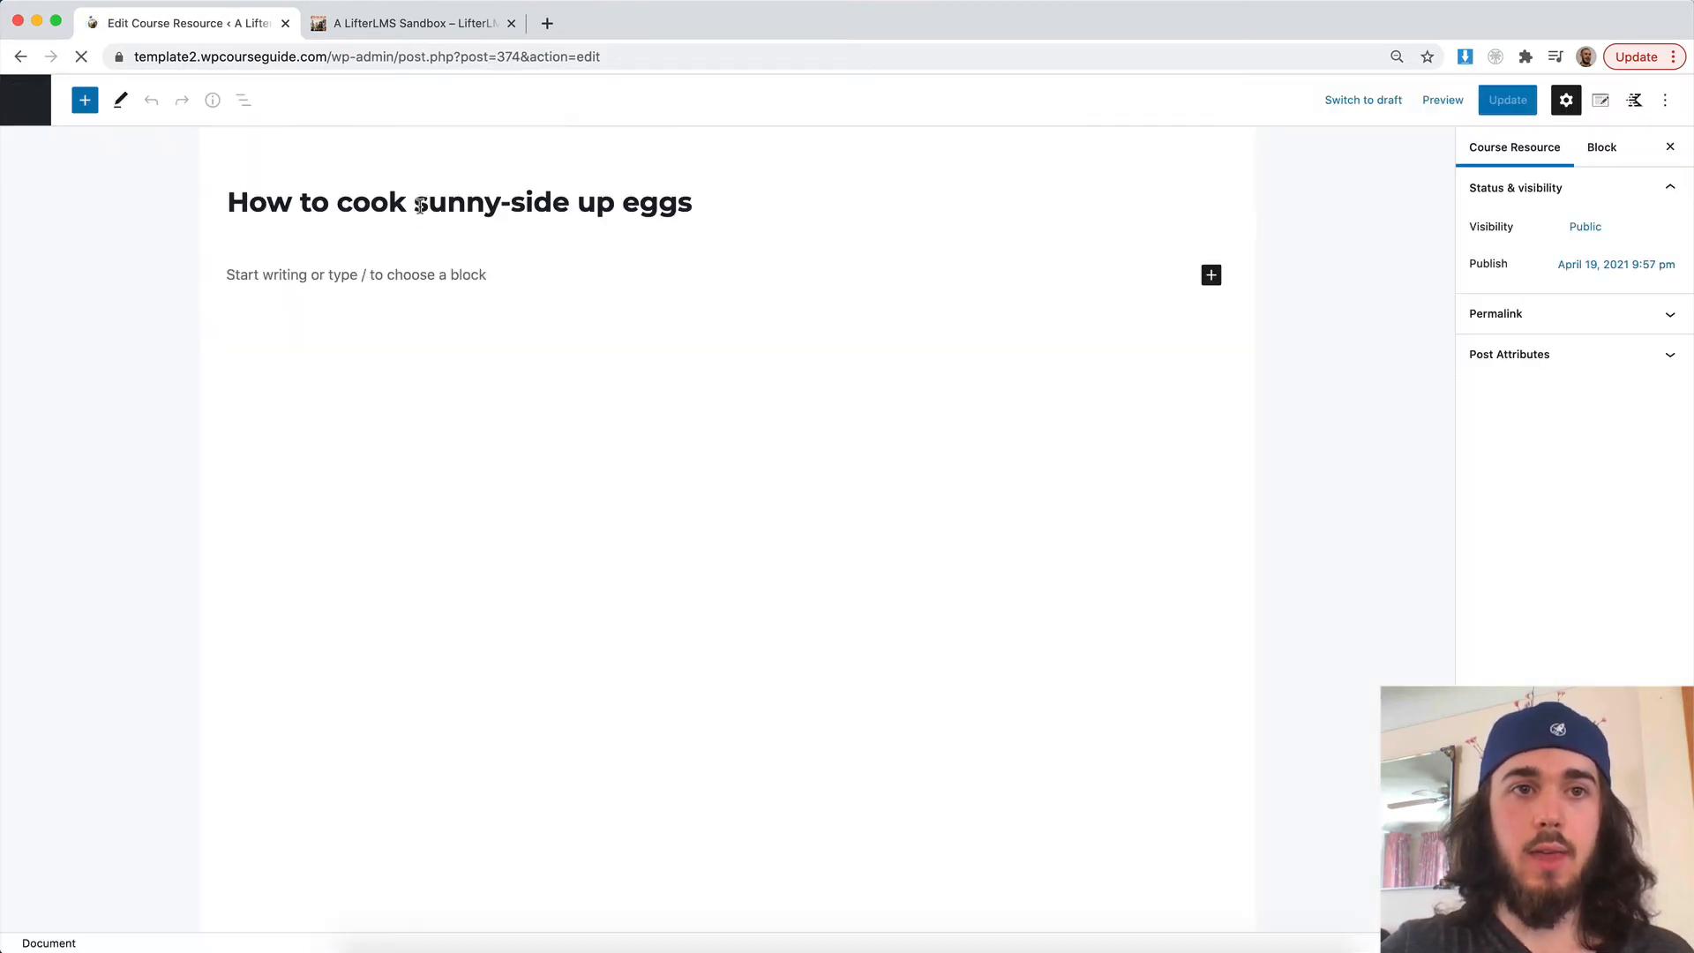
pyautogui.click(326, 111)
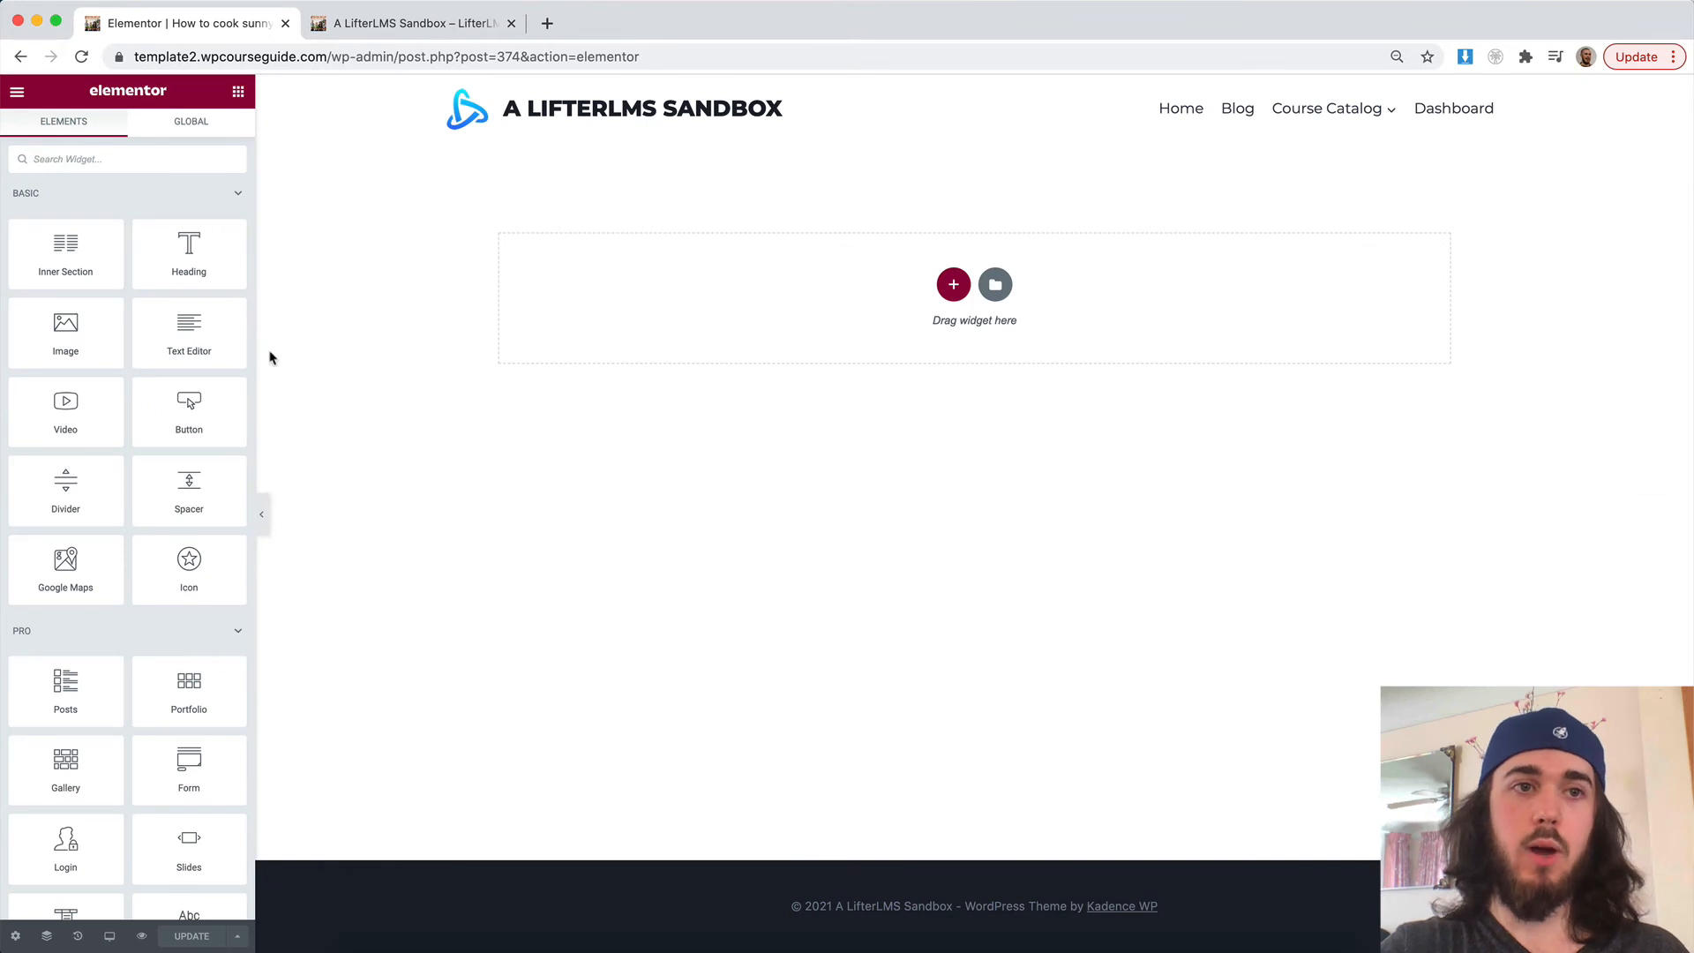
# - Try out a Heading widget on the resource page and exit Elementor to the Course Resources list without updating
pyautogui.moveTo(188, 252); pyautogui.dragTo(617, 282)
pyautogui.click(114, 143)
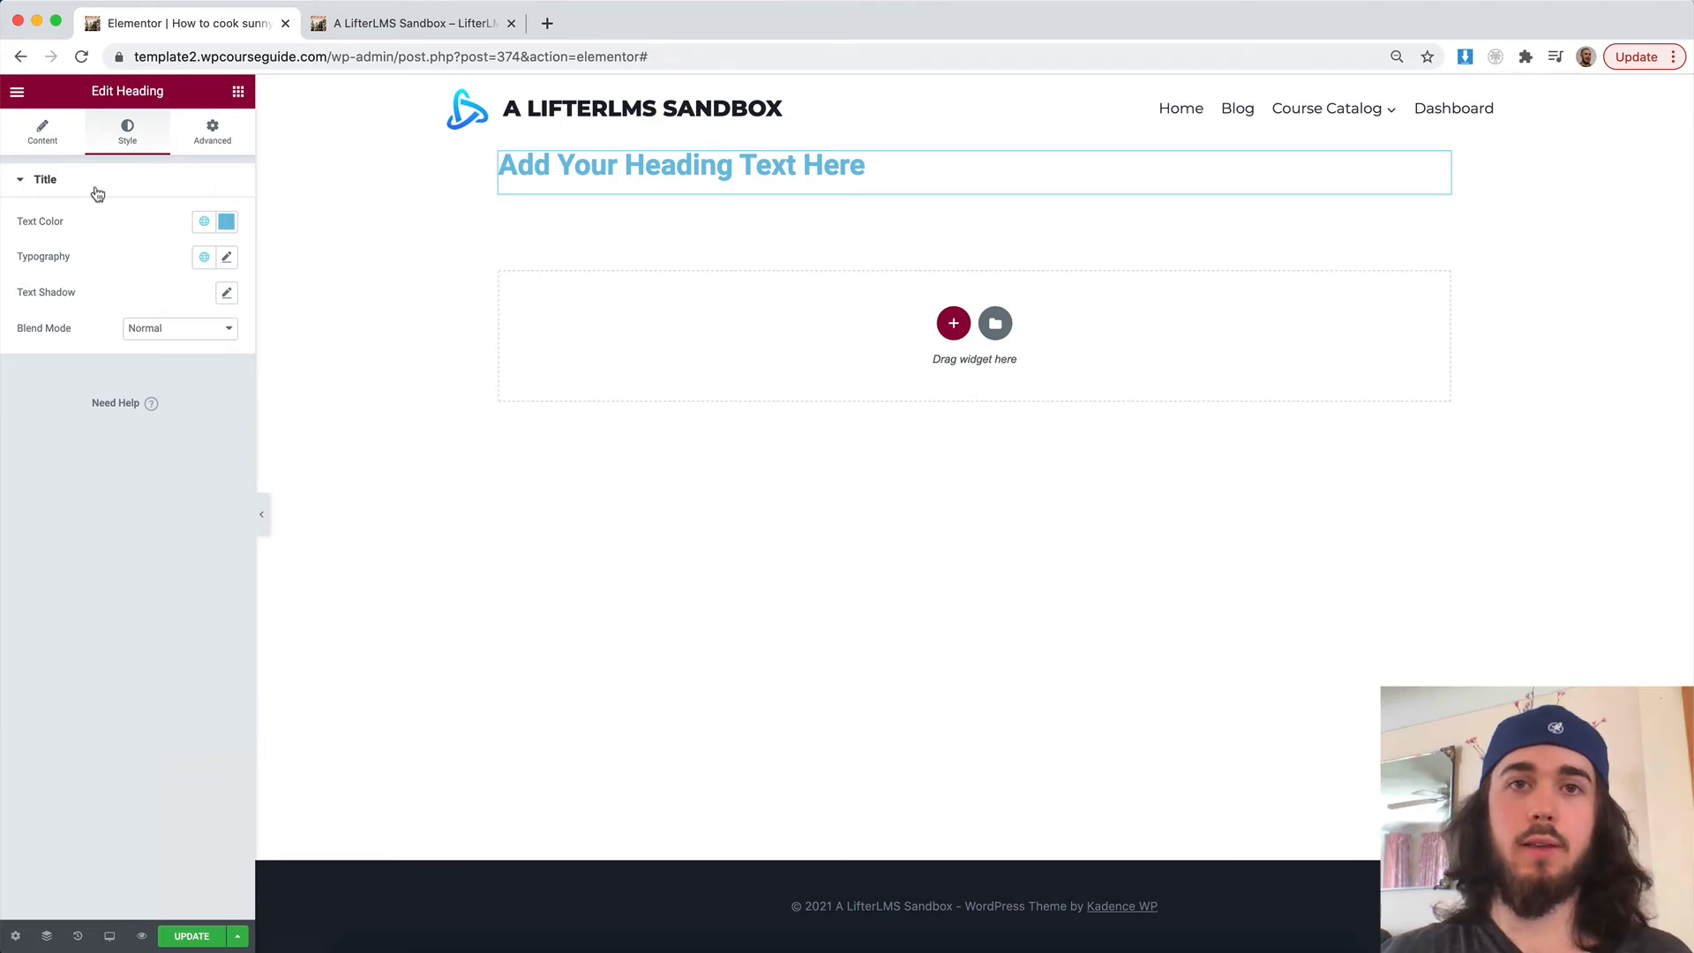
pyautogui.click(16, 93)
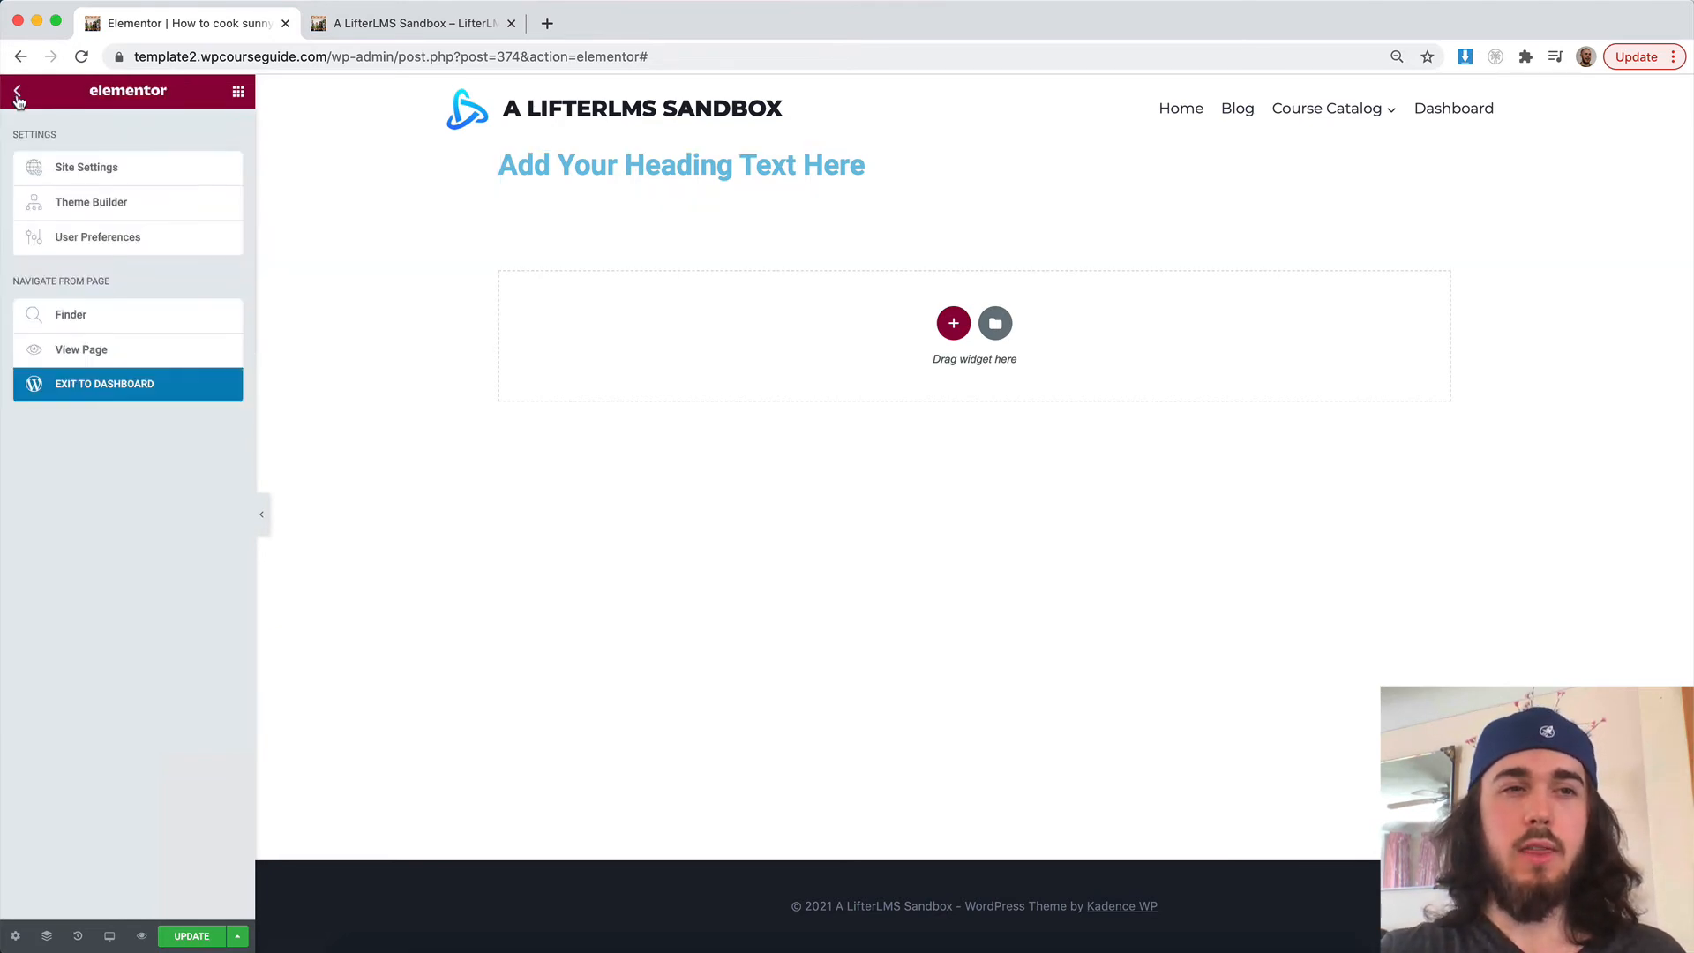
pyautogui.click(87, 395)
pyautogui.press('Return')
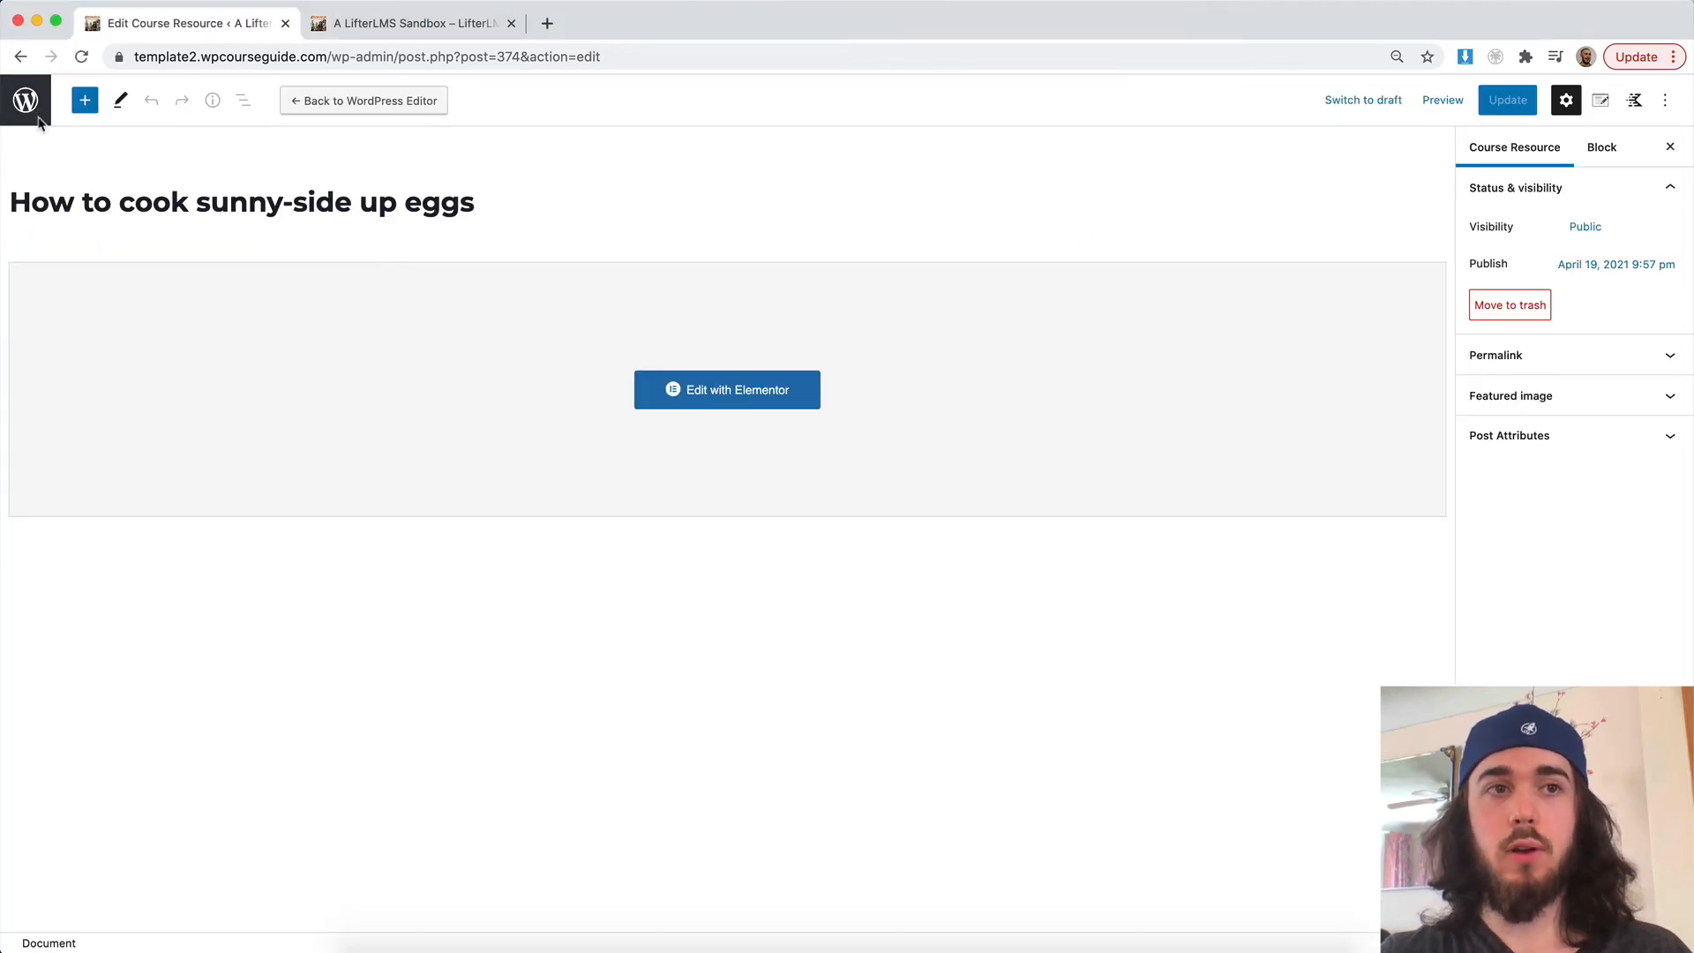
pyautogui.click(27, 100)
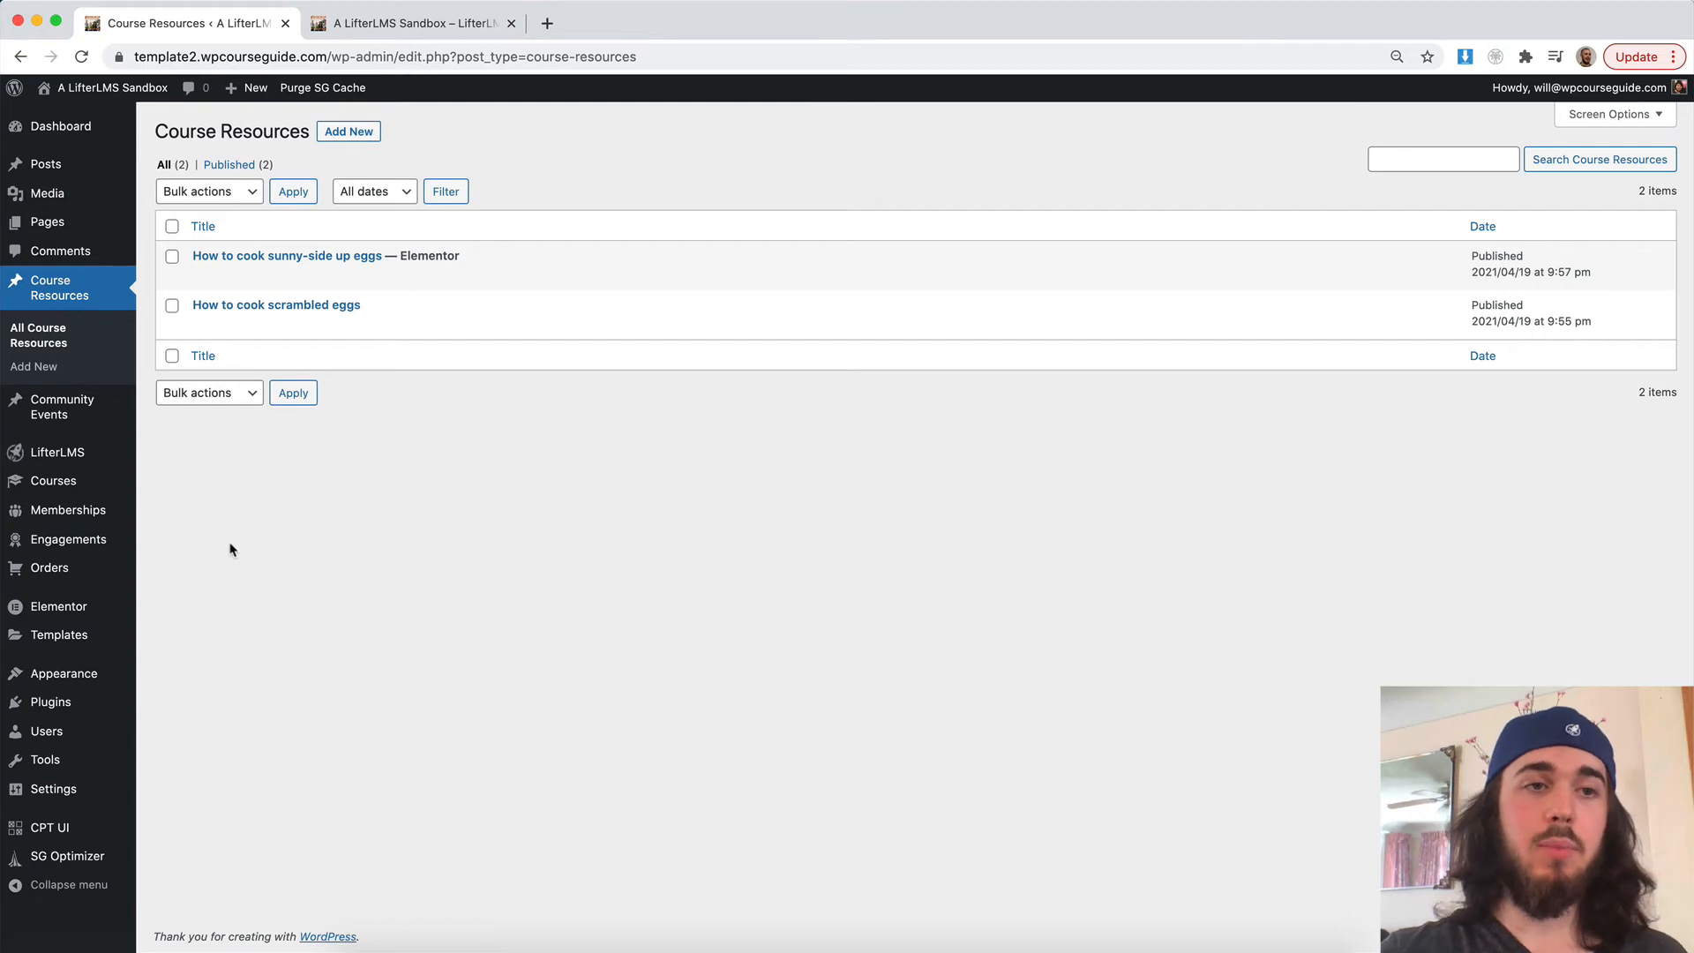
# - Create a Single Post Elementor template named "Course Resources" and dismiss the template library to start blank
pyautogui.moveTo(266, 278)
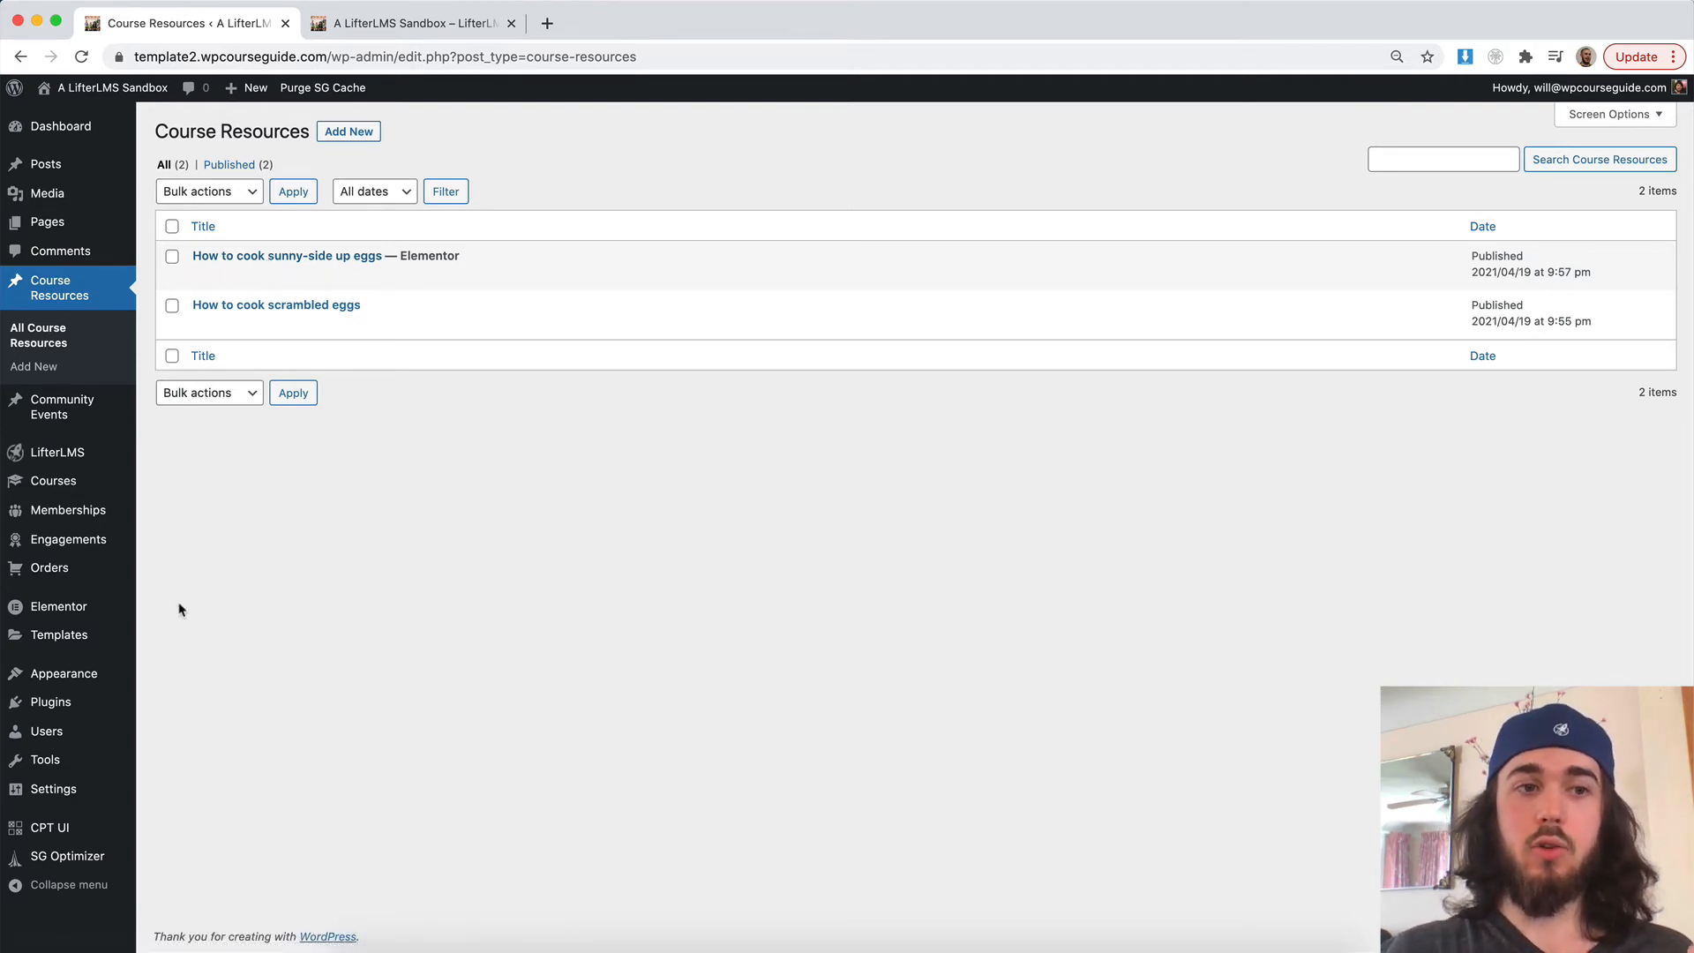
pyautogui.moveTo(118, 652)
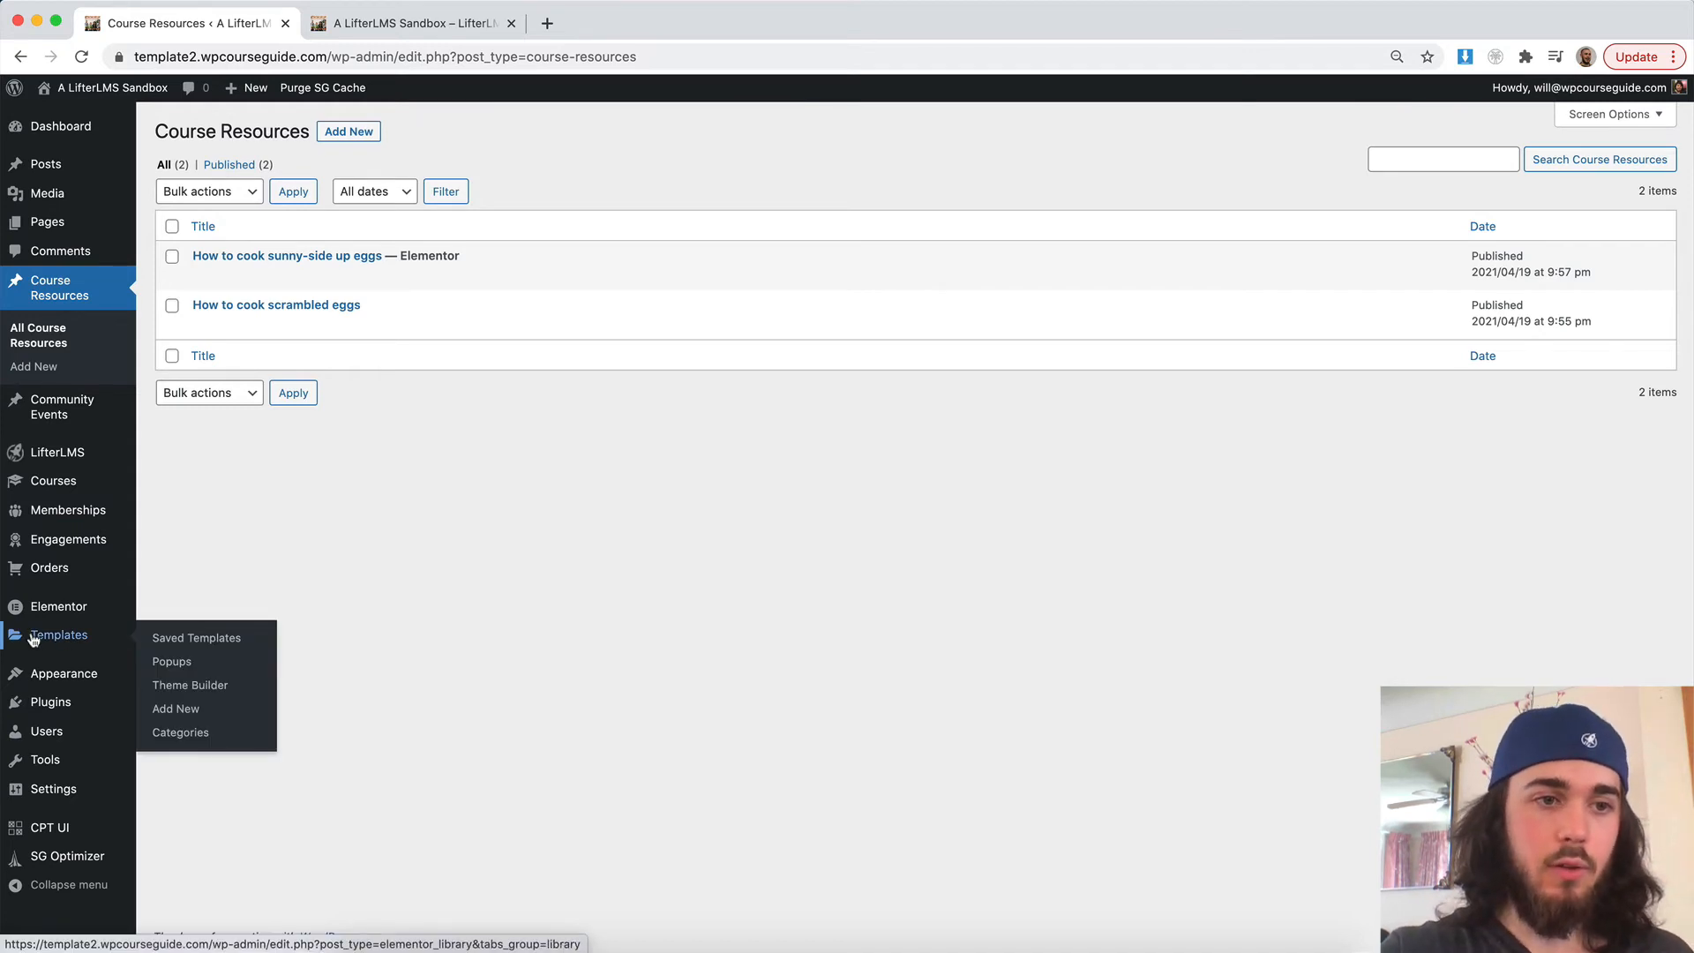
pyautogui.click(173, 710)
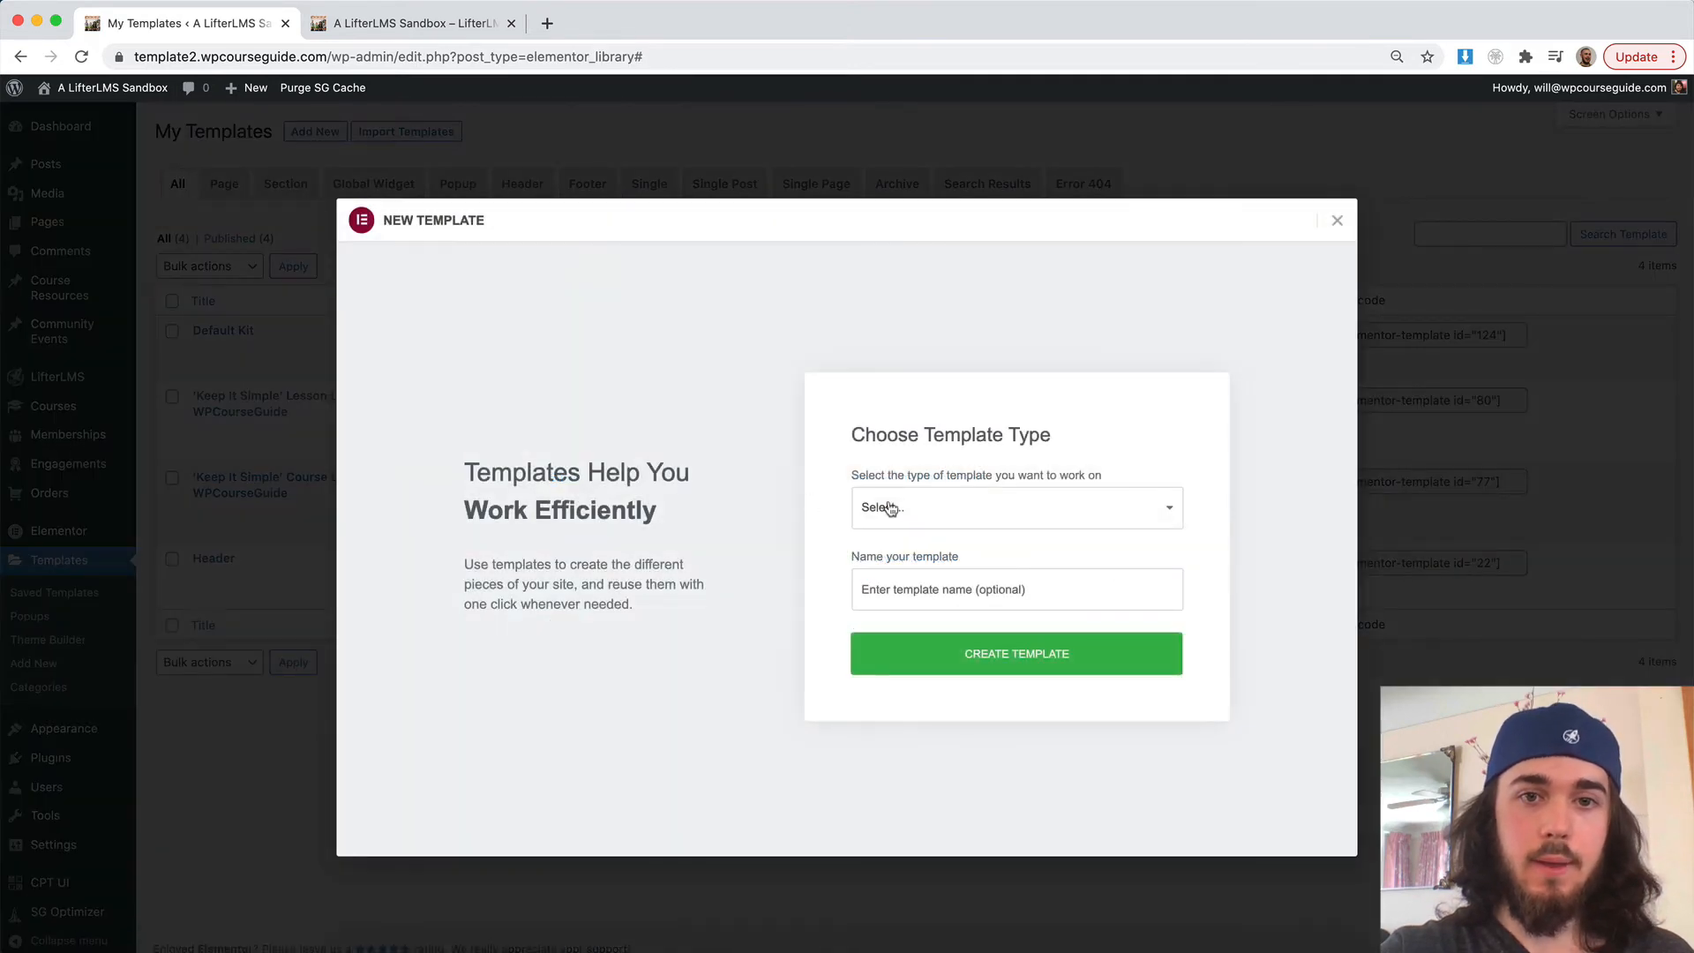
pyautogui.click(905, 510)
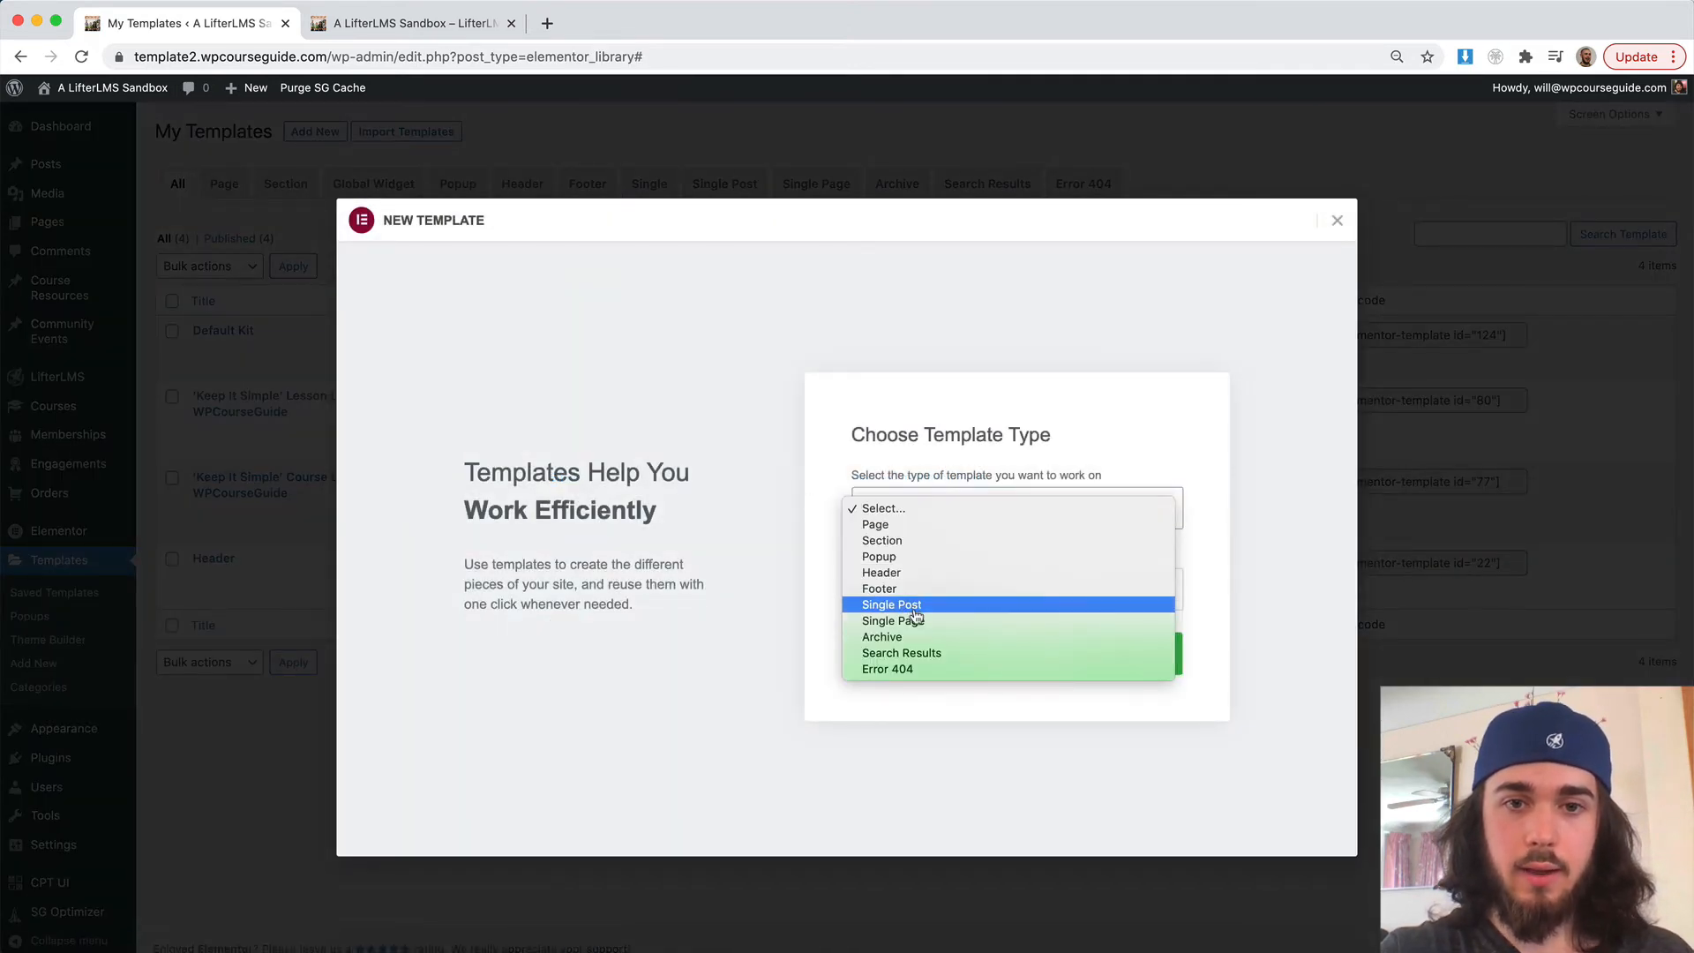
pyautogui.click(944, 607)
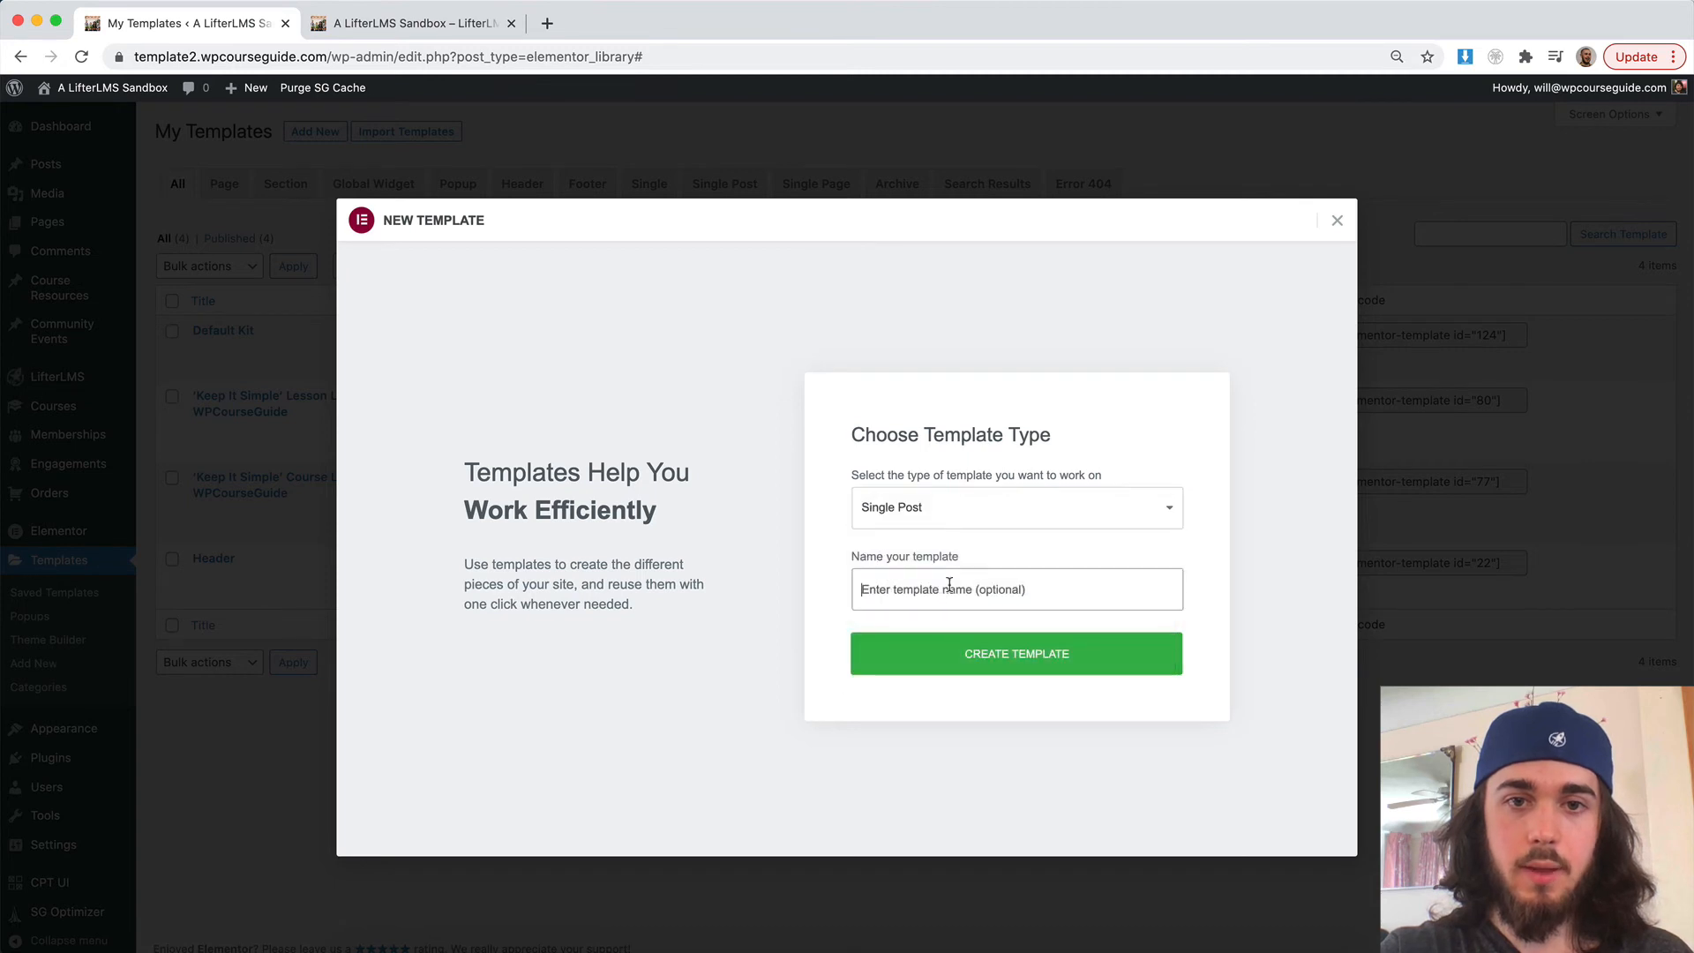
pyautogui.click(958, 584)
pyautogui.write('Course Resources')
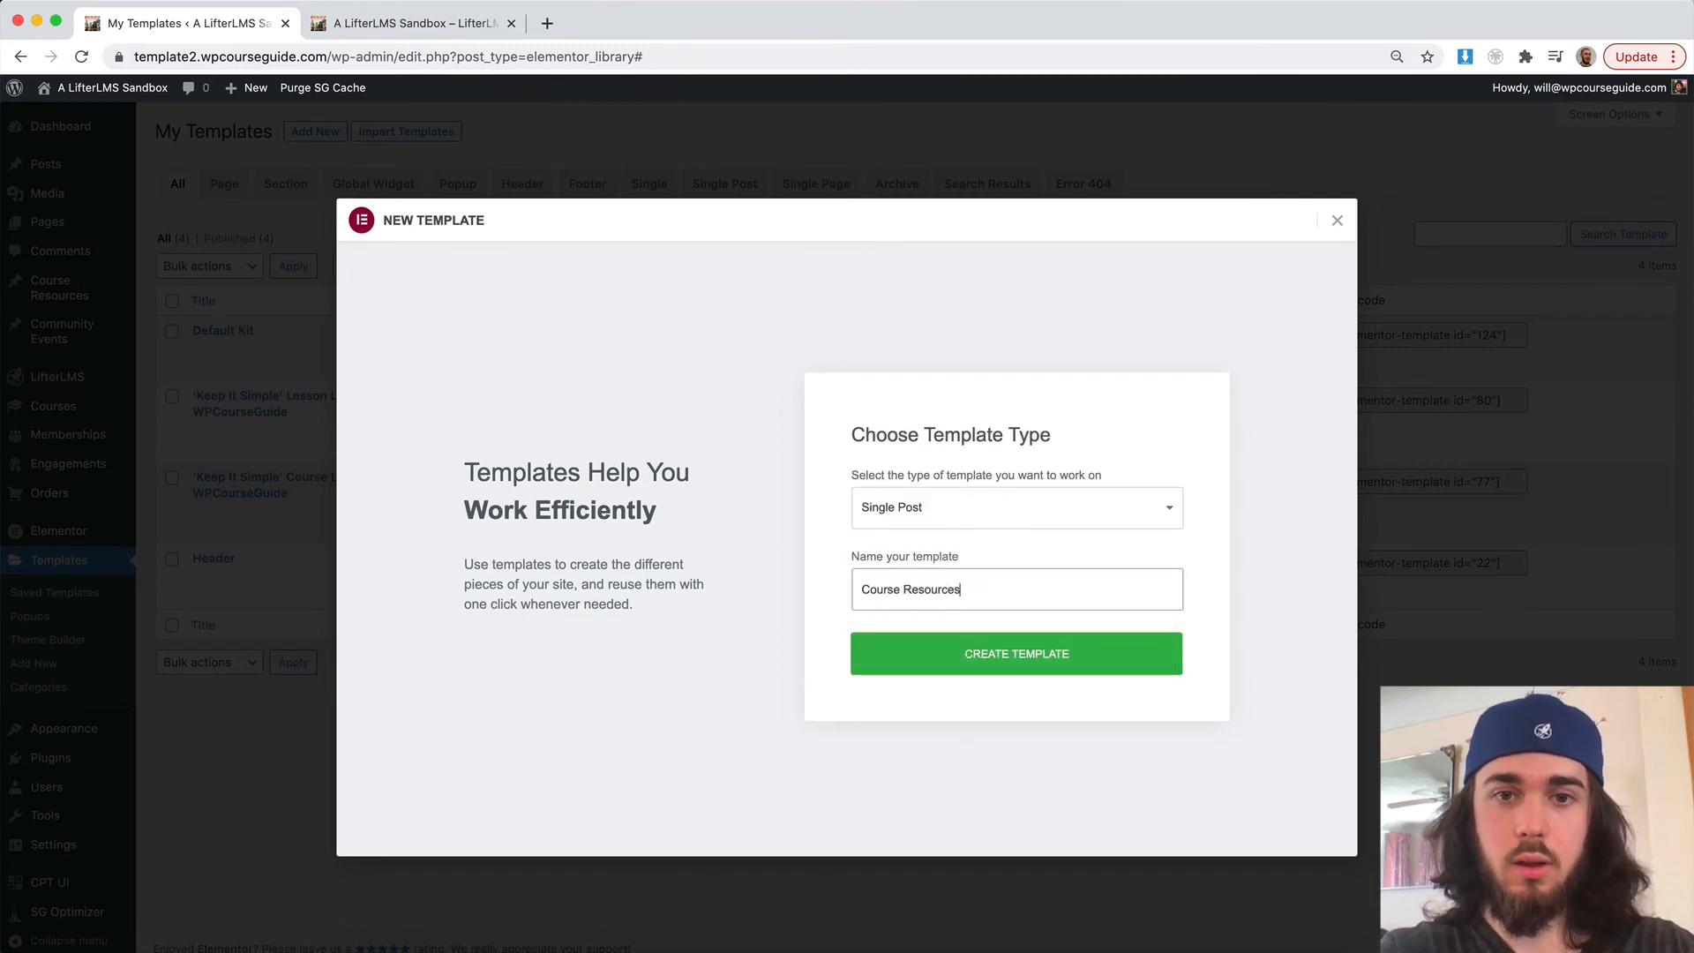
pyautogui.click(1066, 644)
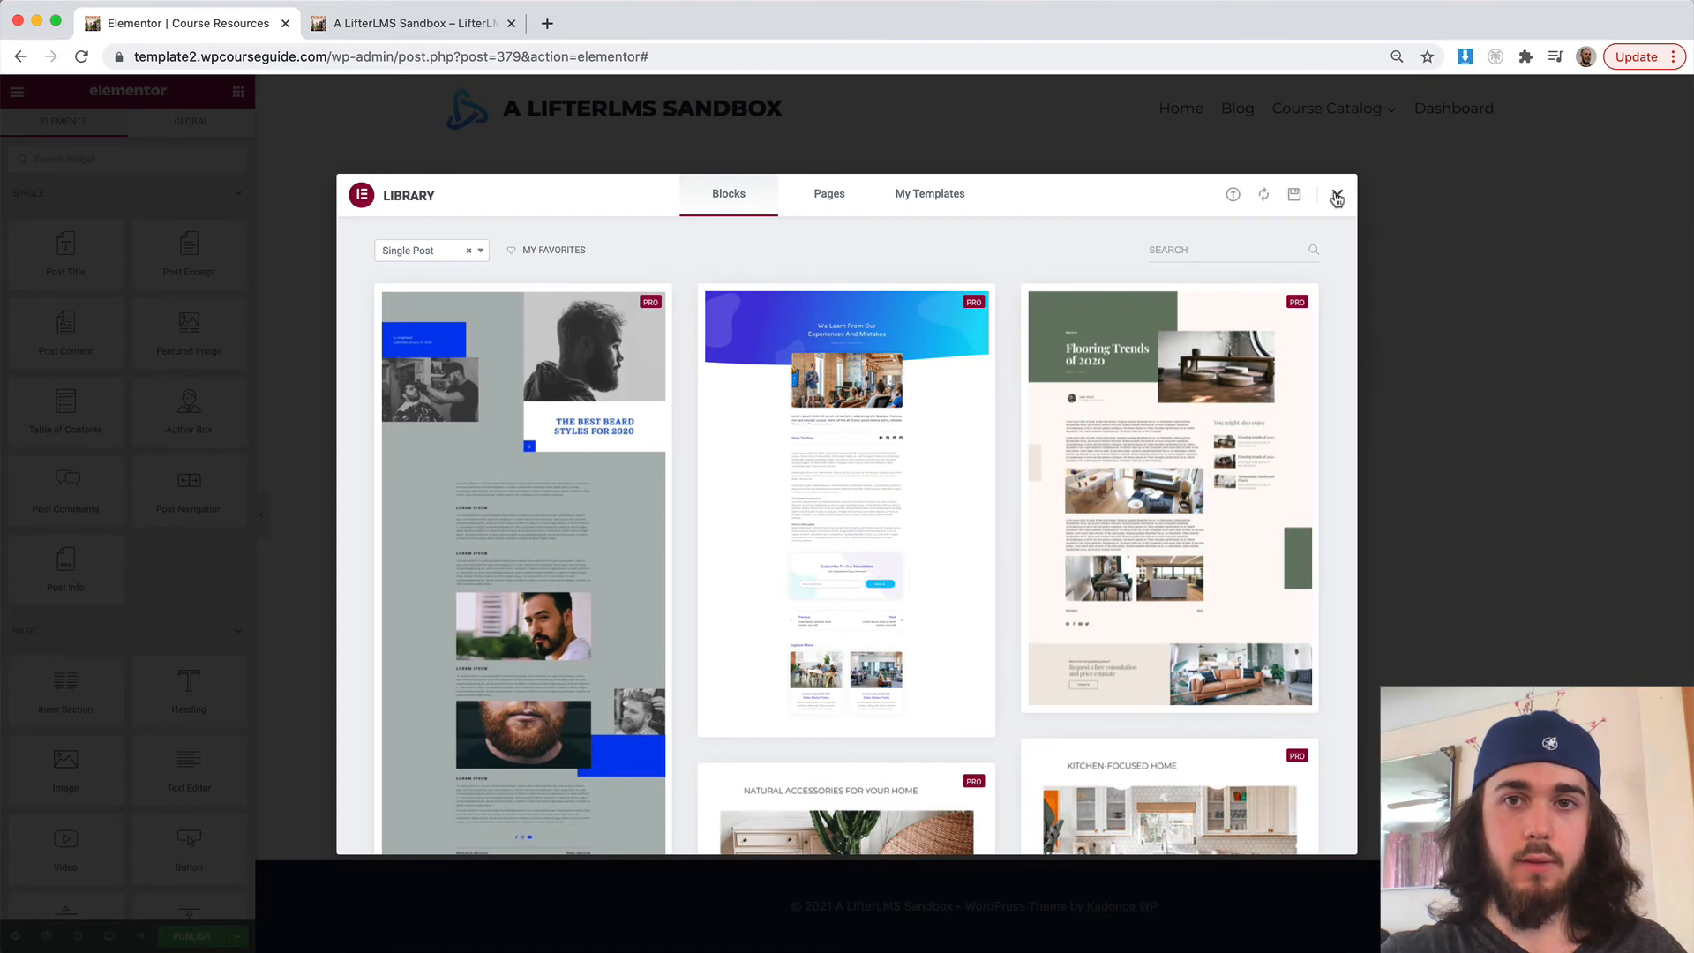
pyautogui.click(1338, 198)
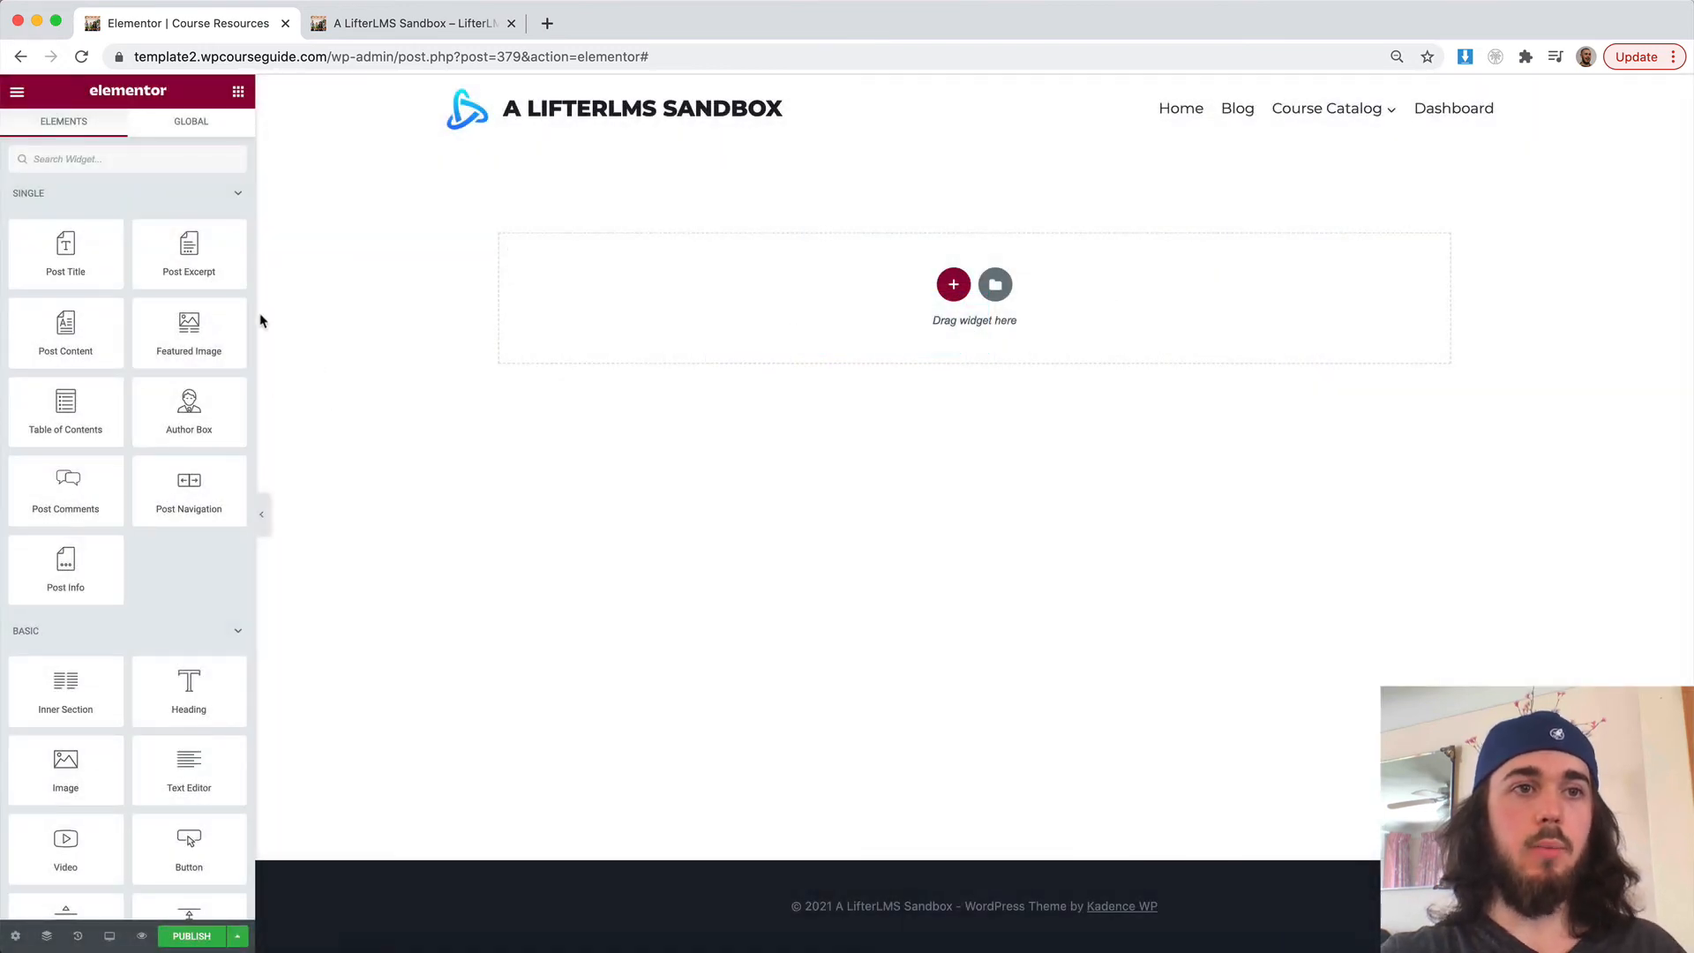
# - Add a Heading widget to the blank template and set its title to the dynamic Post Title
pyautogui.click(128, 156)
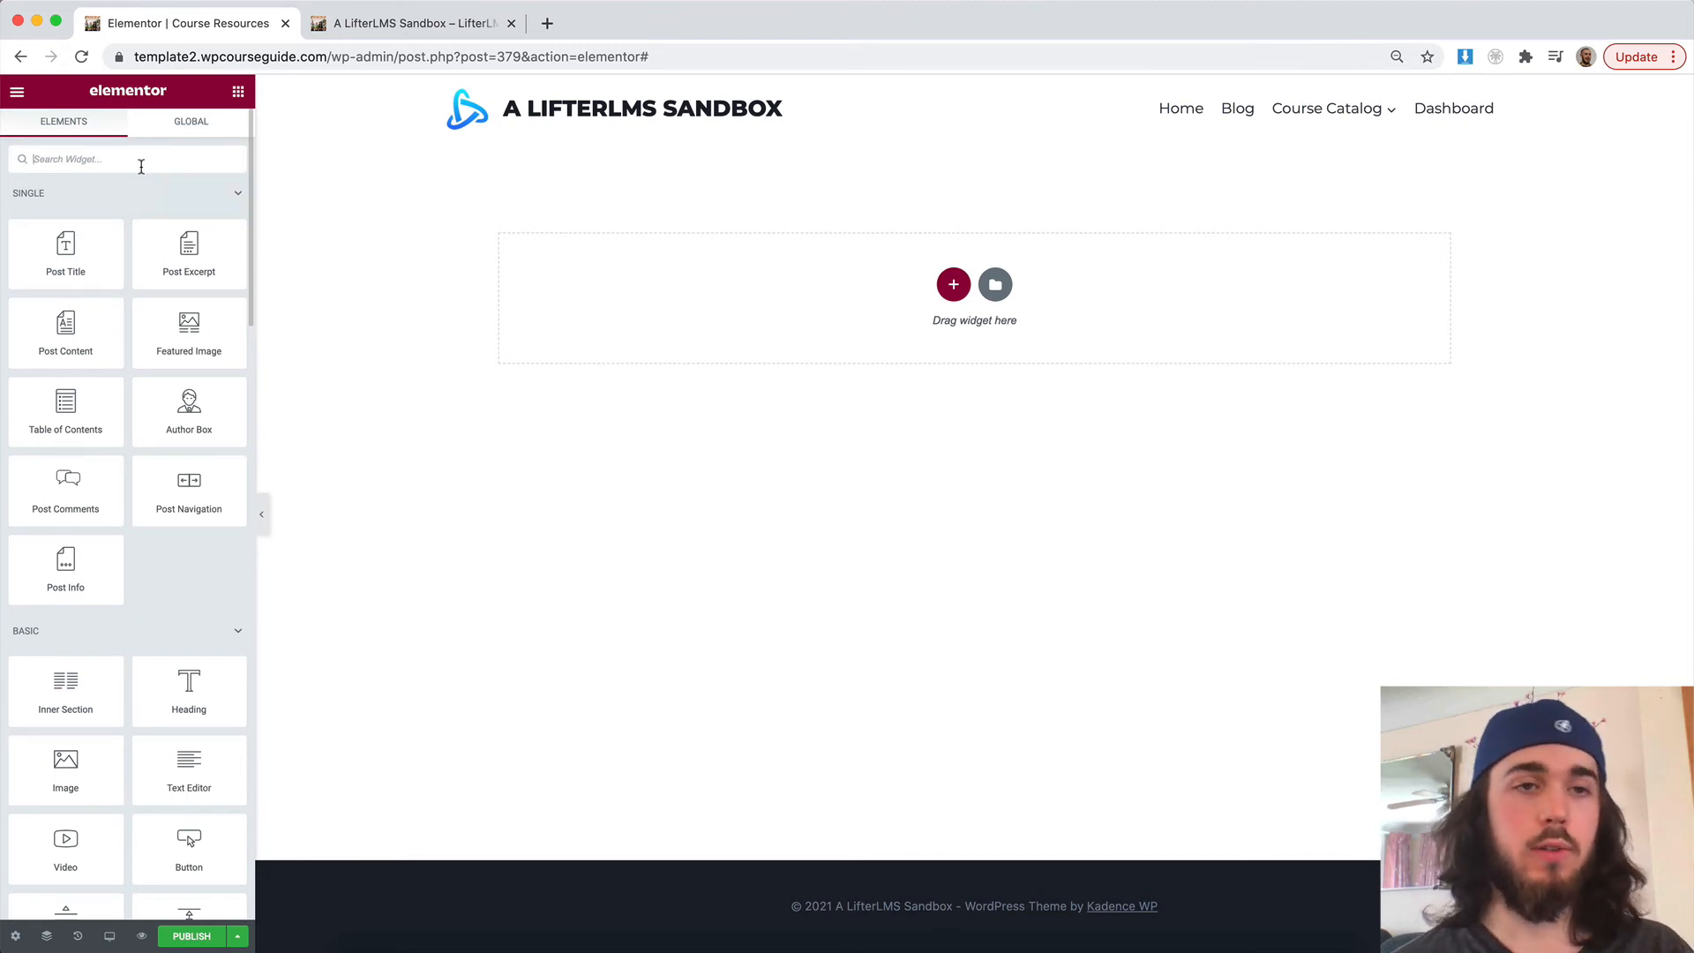
pyautogui.write('head')
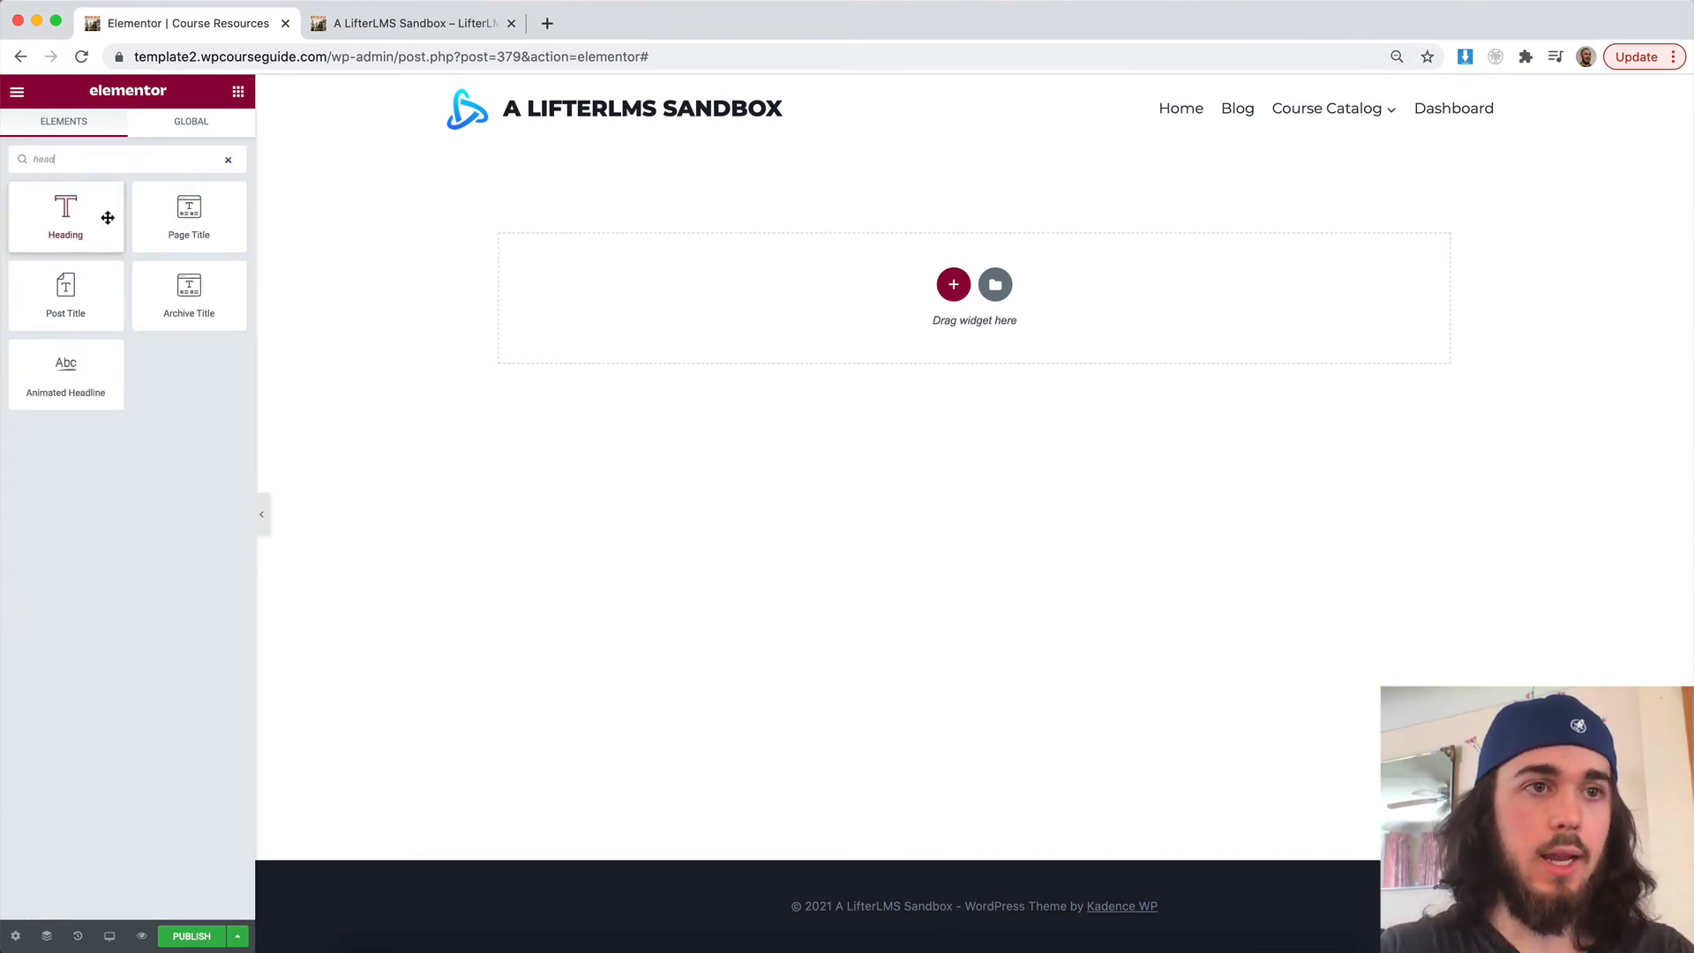
pyautogui.moveTo(82, 217); pyautogui.dragTo(677, 252)
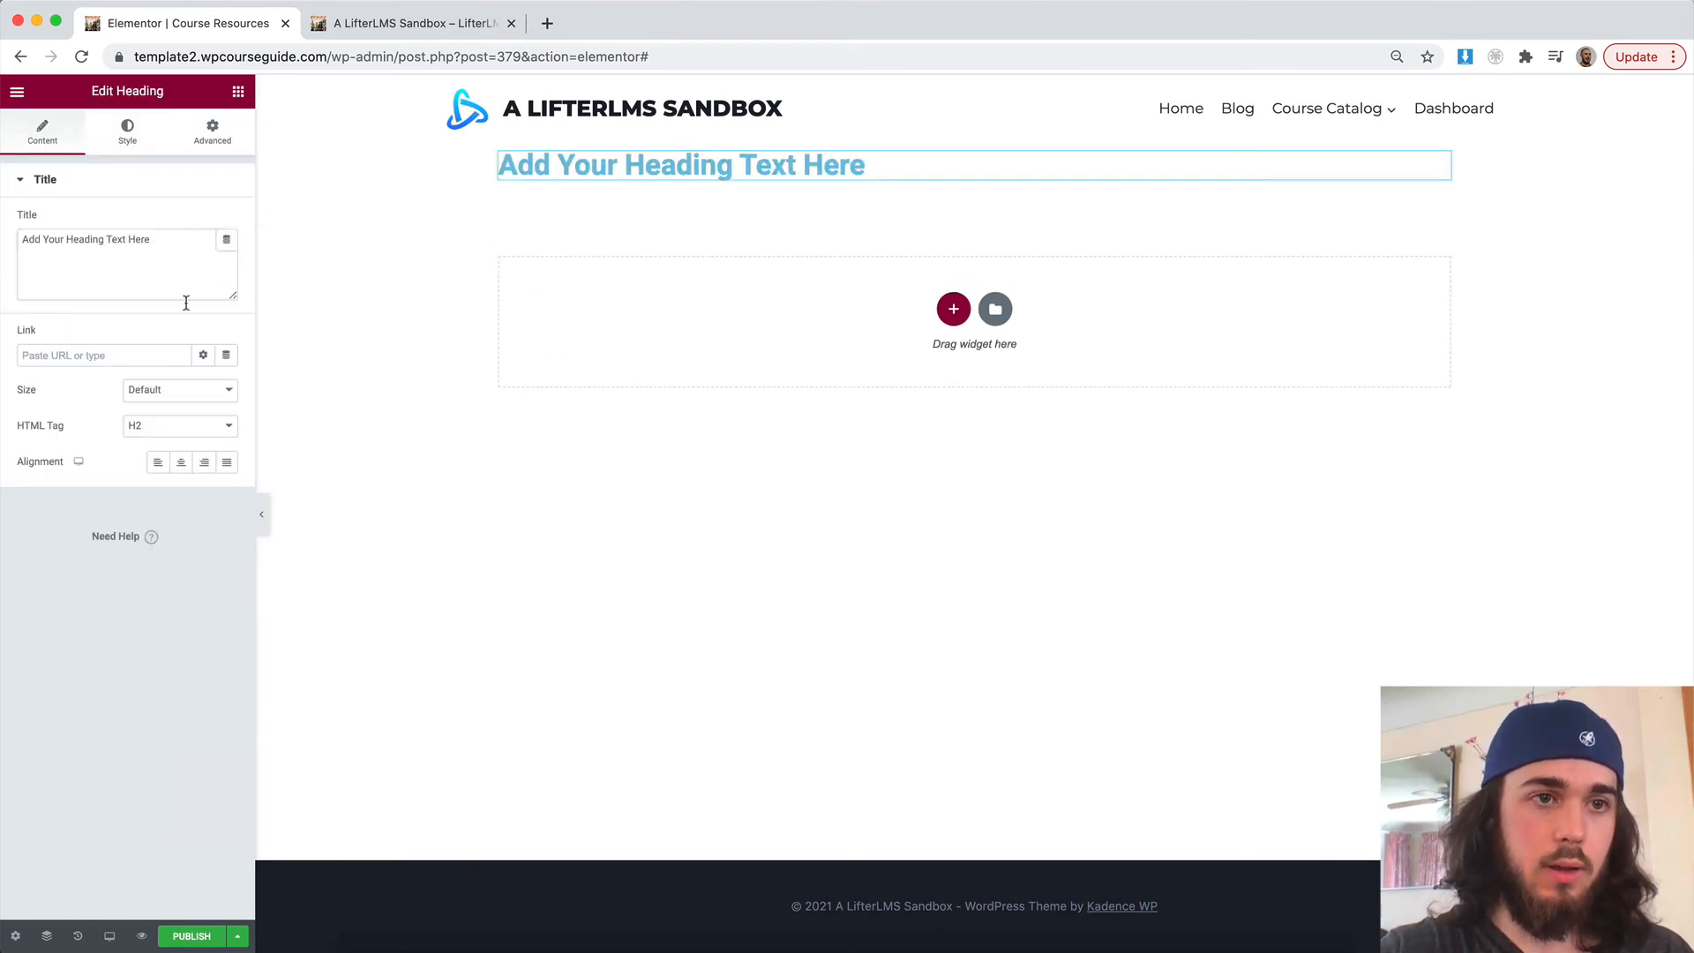
pyautogui.click(226, 245)
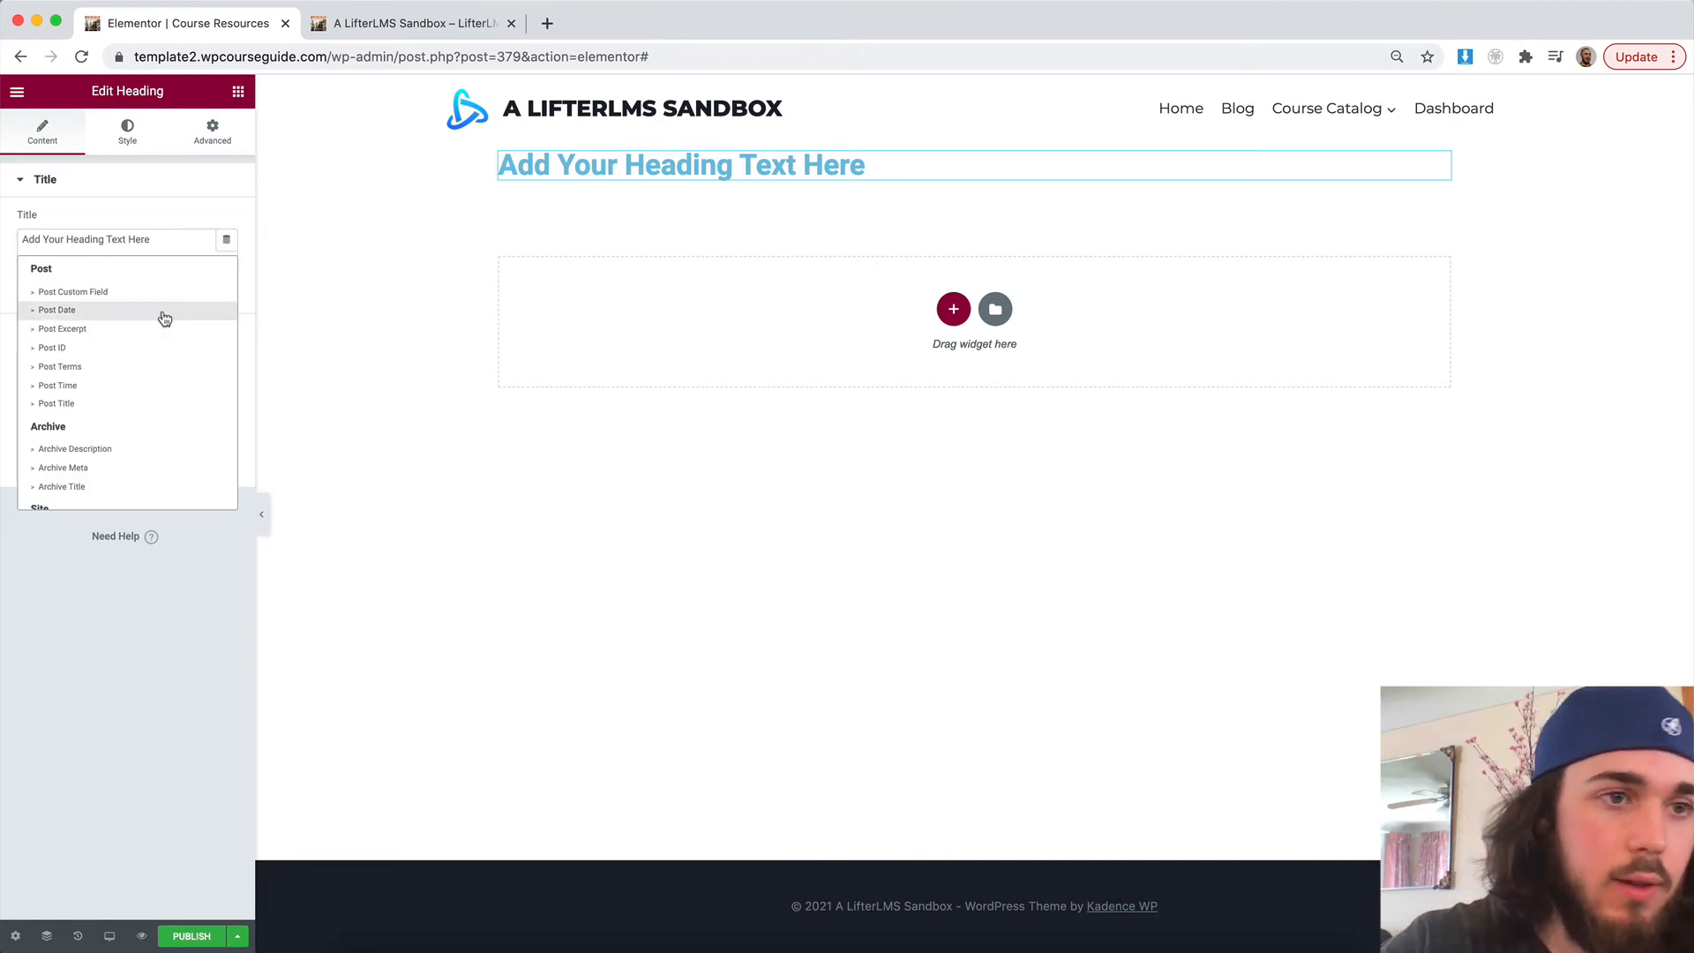
pyautogui.click(115, 405)
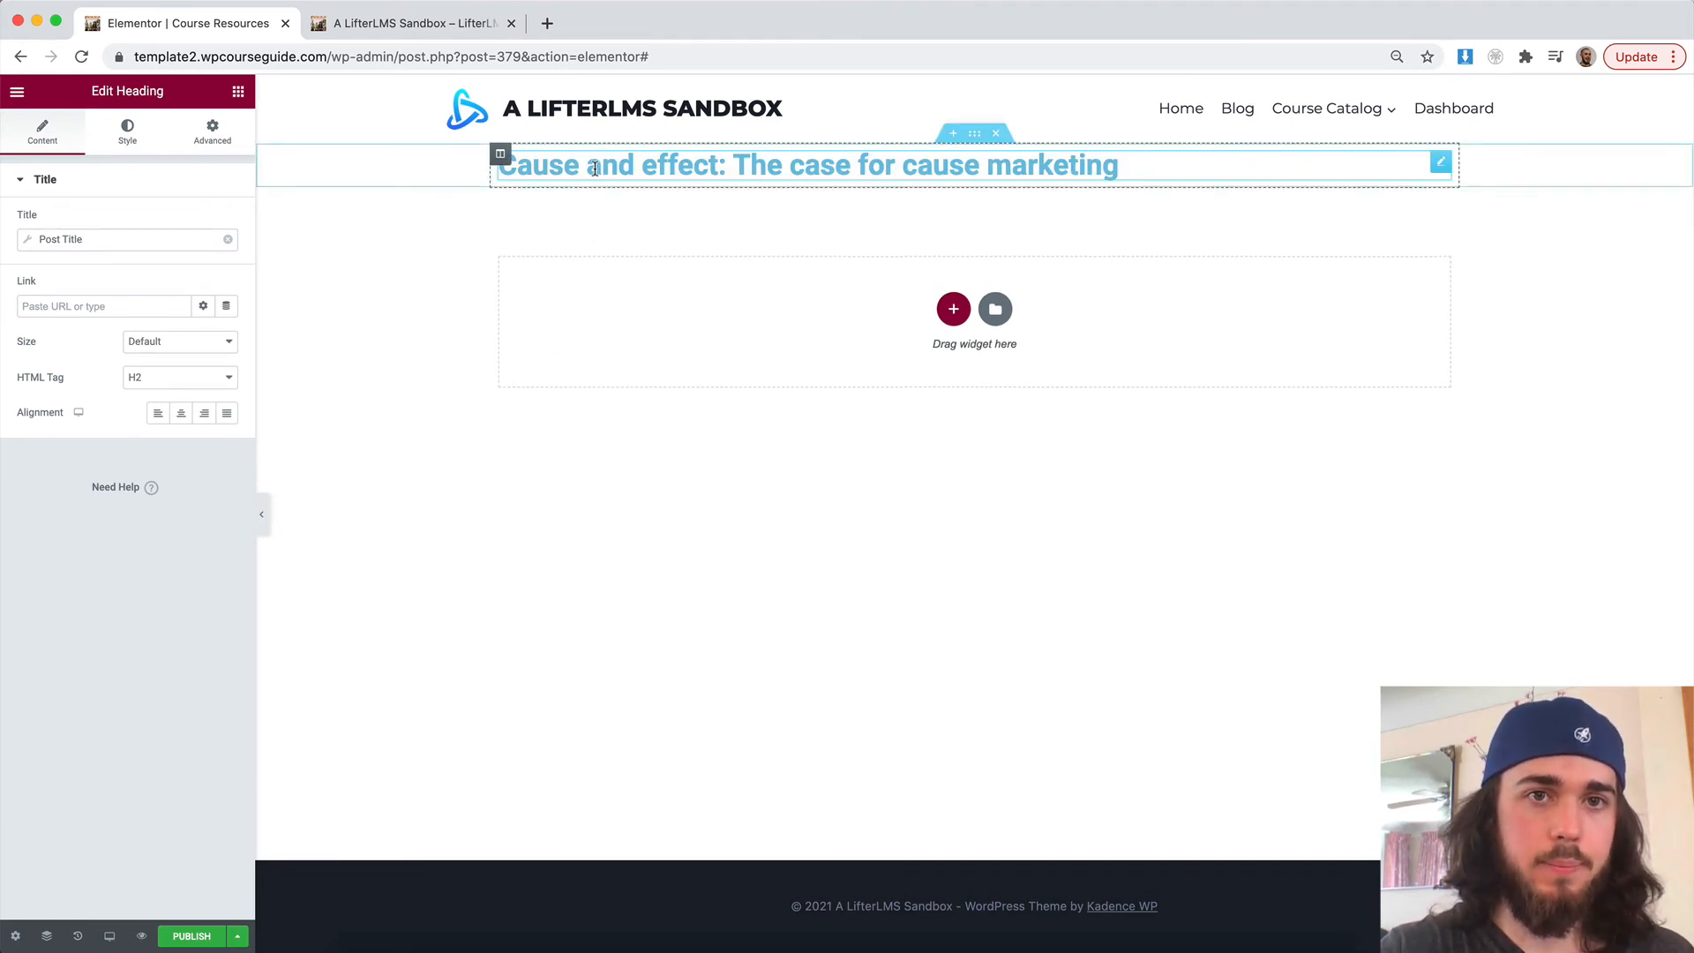
# - Add a display condition that includes all Course Resources for the template, and save it
pyautogui.click(240, 937)
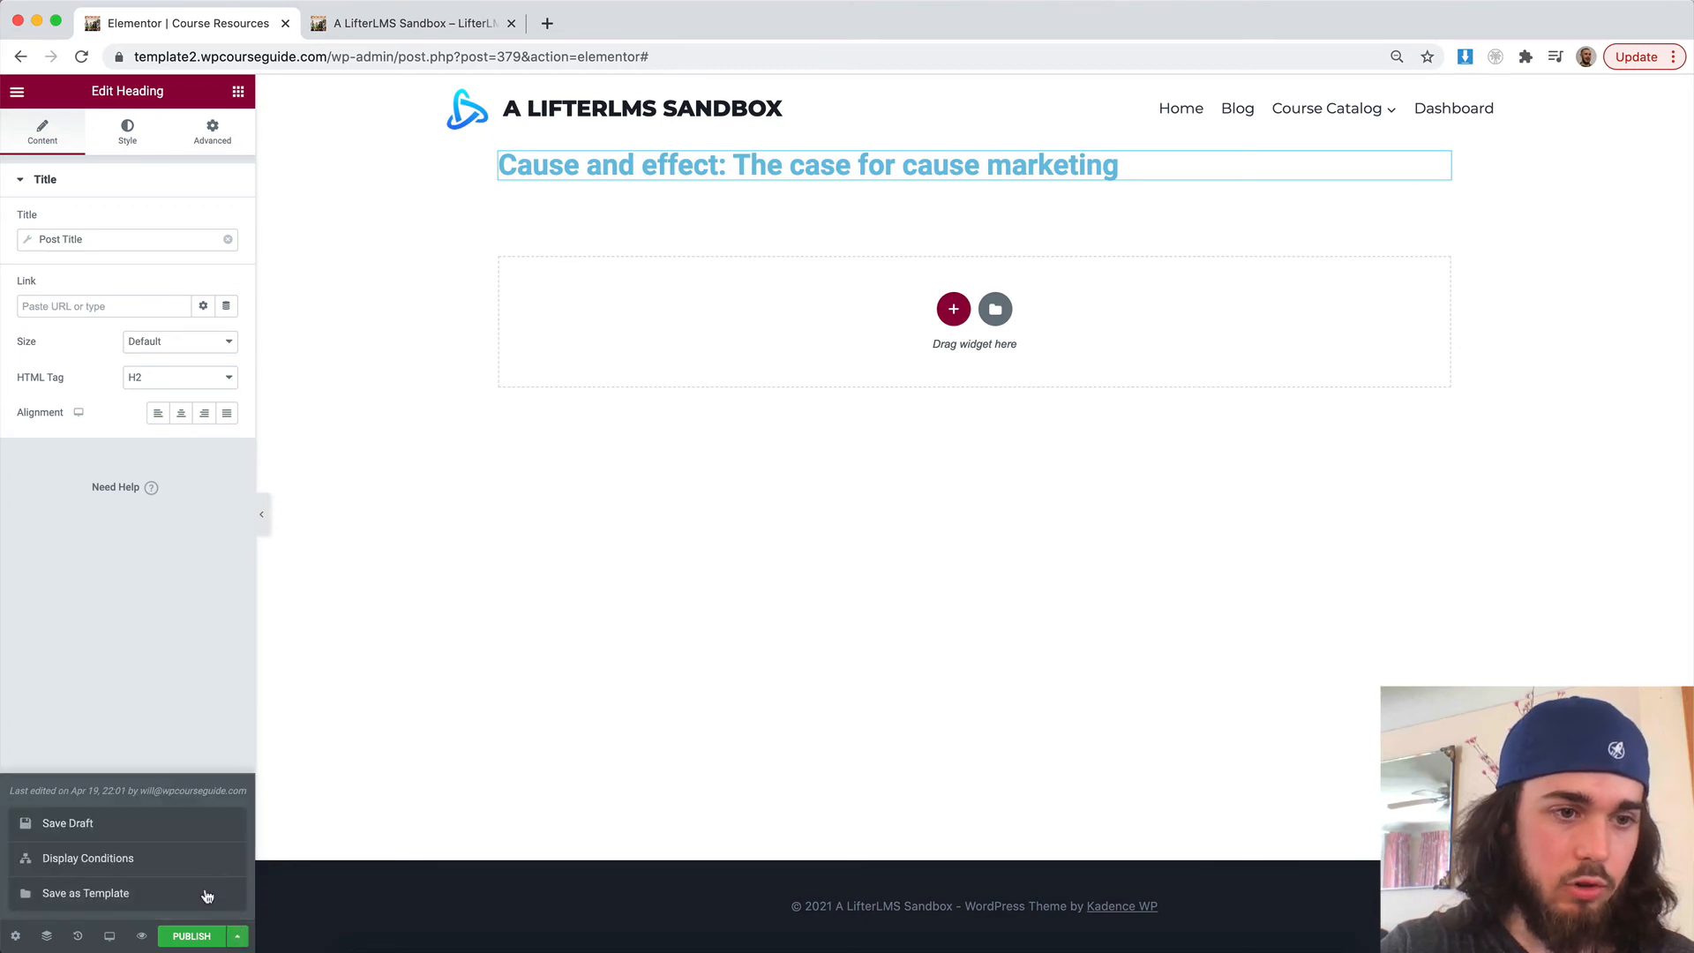
pyautogui.click(176, 859)
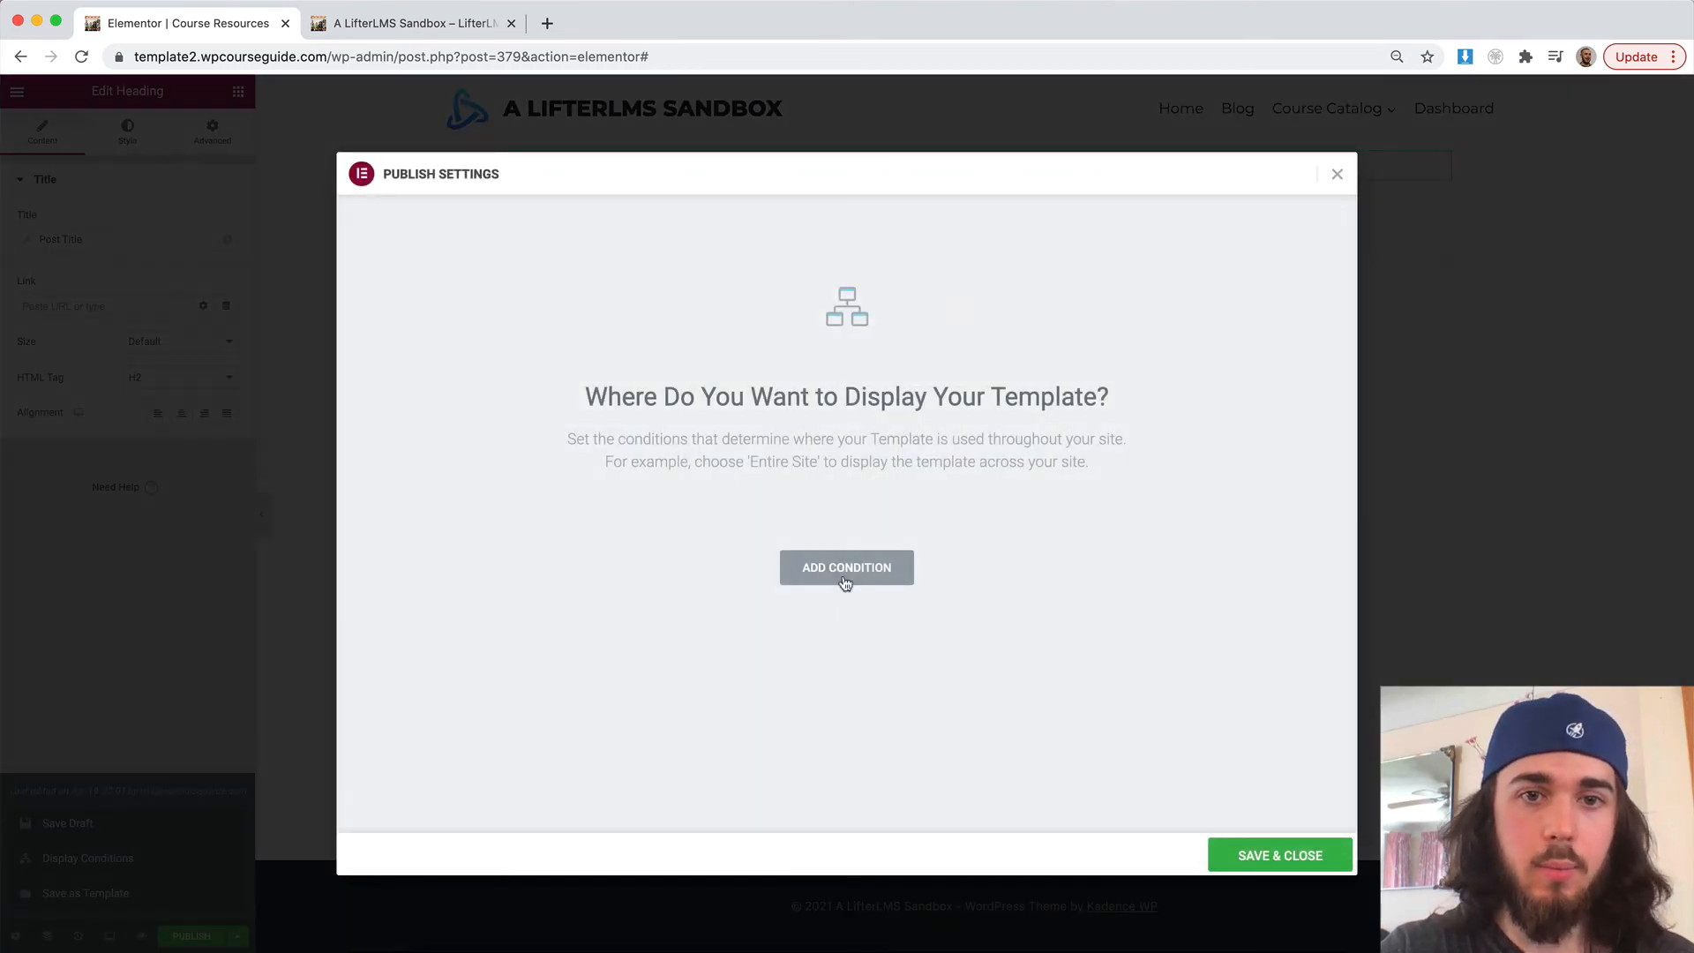
pyautogui.click(845, 572)
pyautogui.click(805, 544)
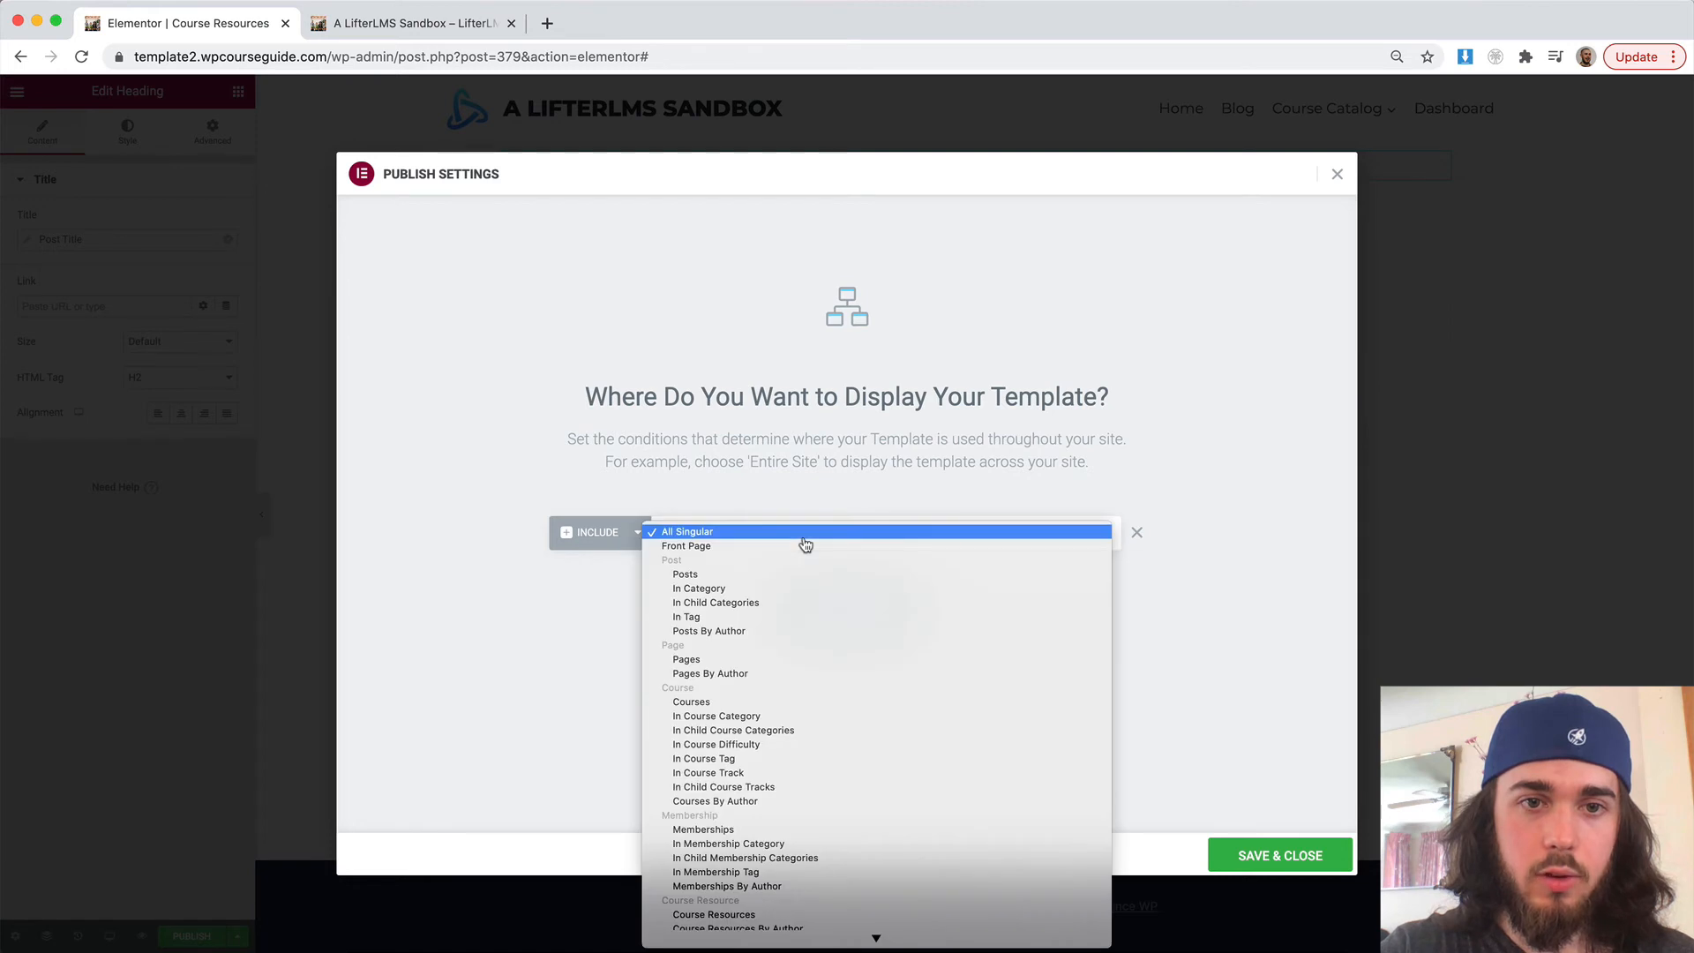
pyautogui.scroll(-3, 806, 615)
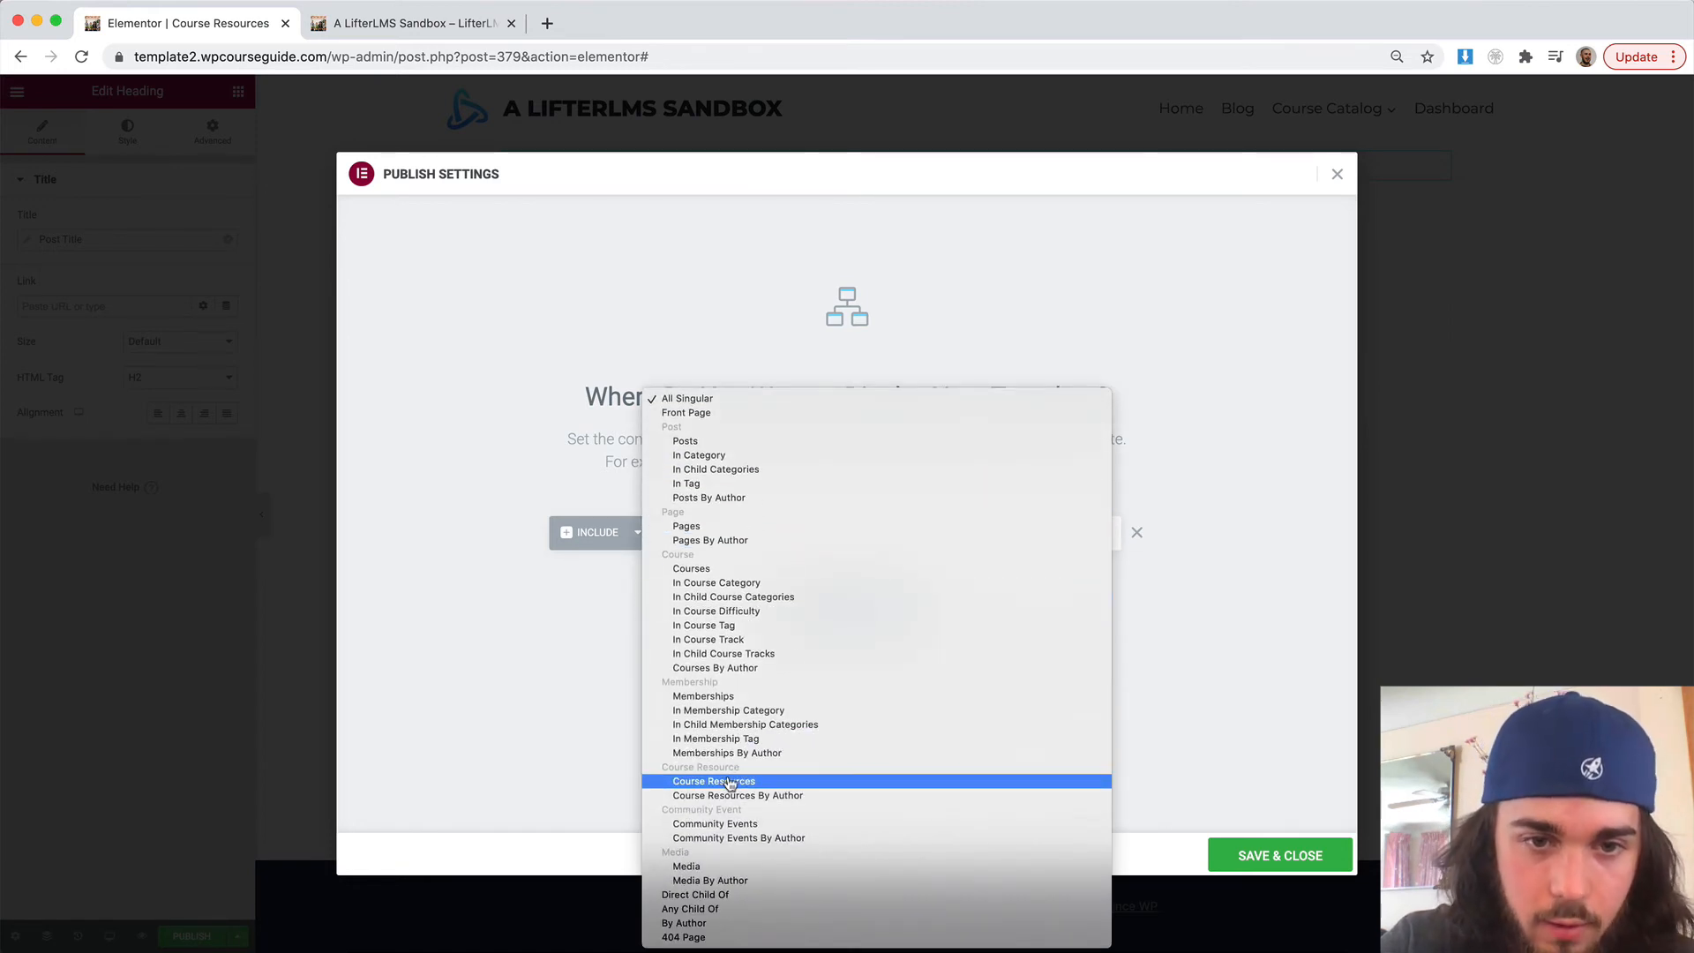
pyautogui.click(831, 776)
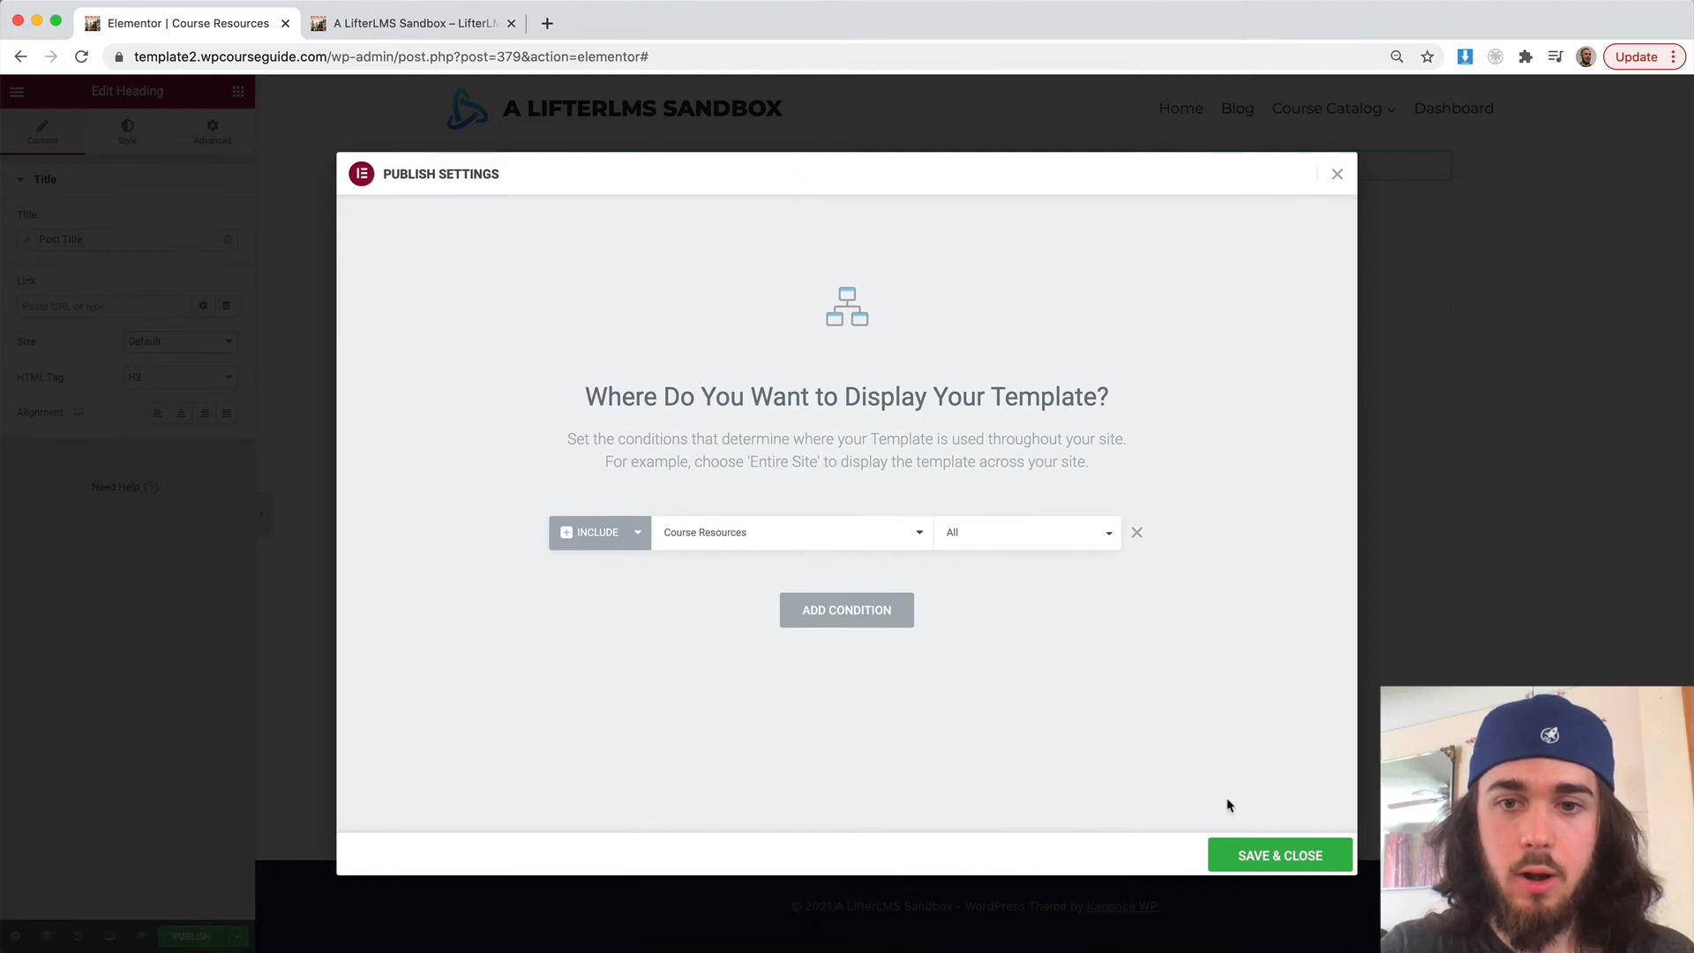
pyautogui.click(1231, 847)
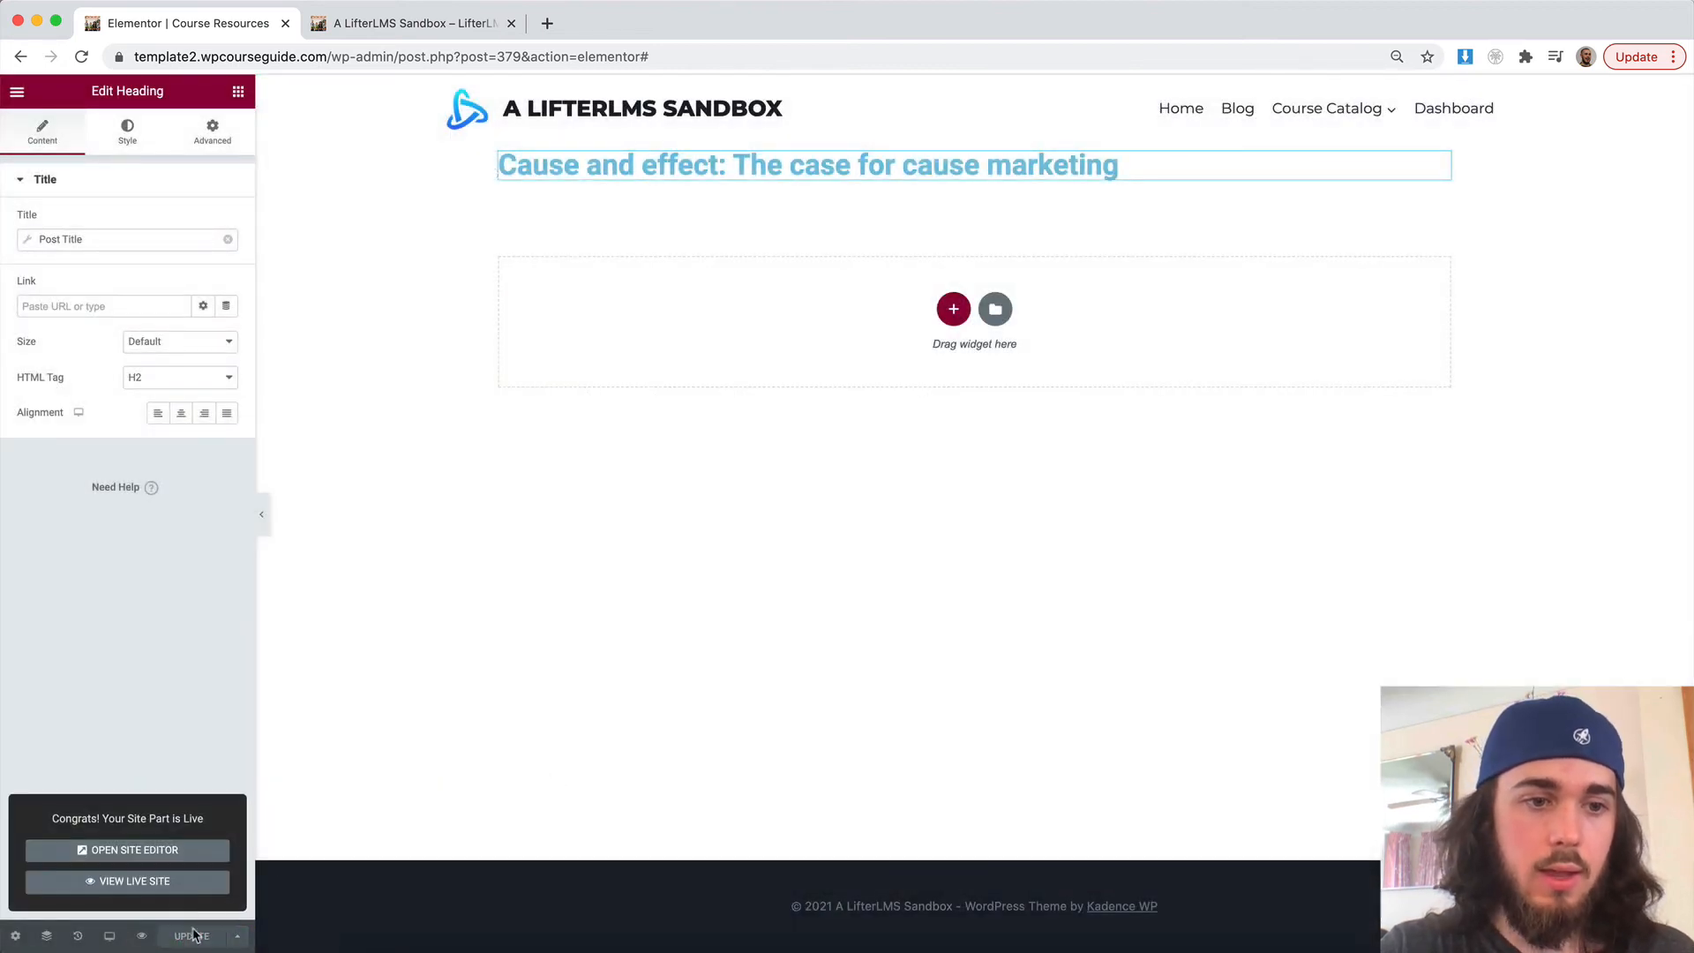
# - View the "How to cook scrambled eggs" course resource on the live site and check its title
pyautogui.click(363, 25)
pyautogui.click(124, 111)
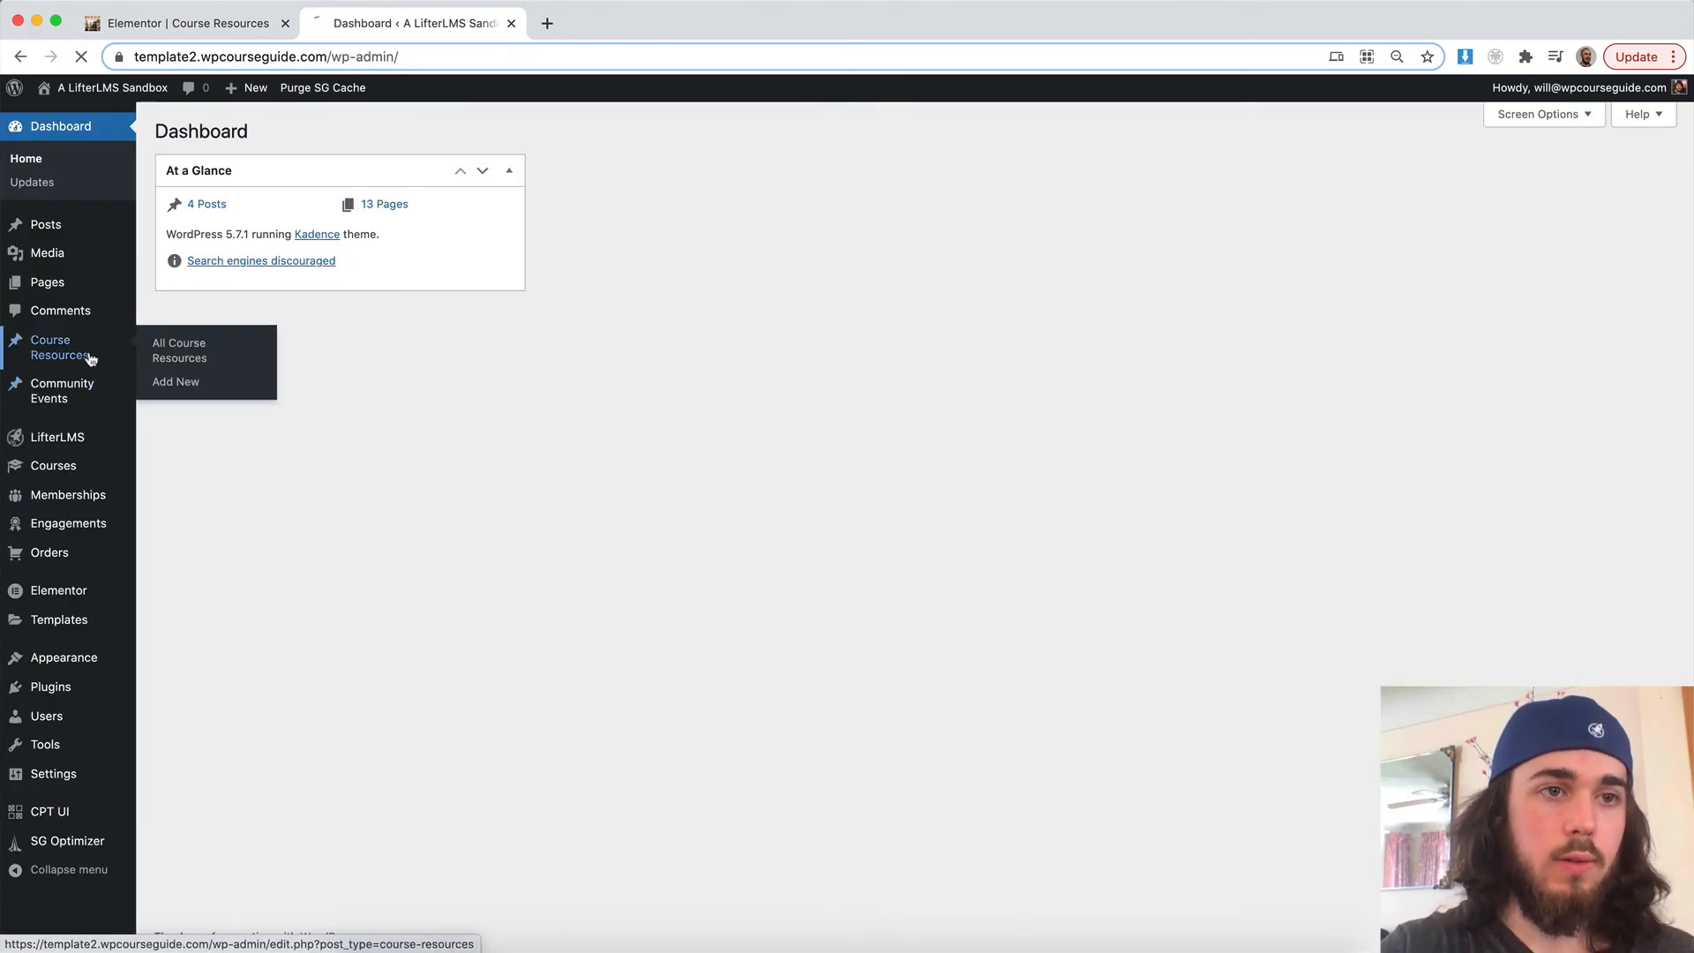
pyautogui.click(89, 358)
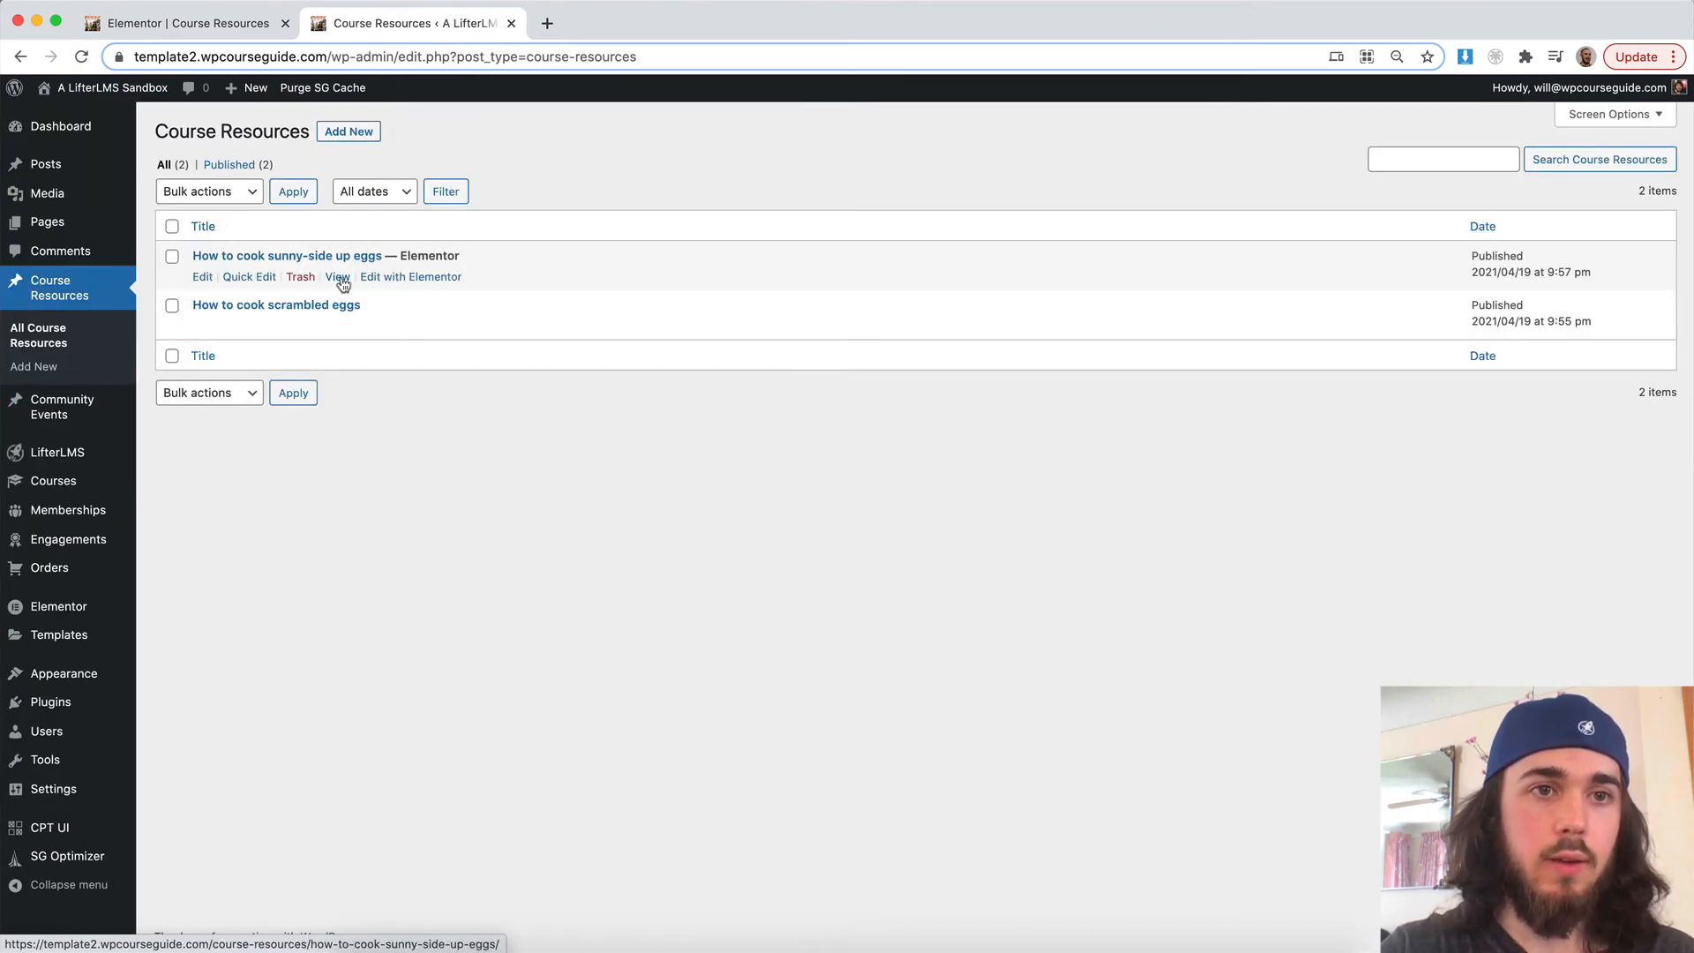
pyautogui.click(337, 326)
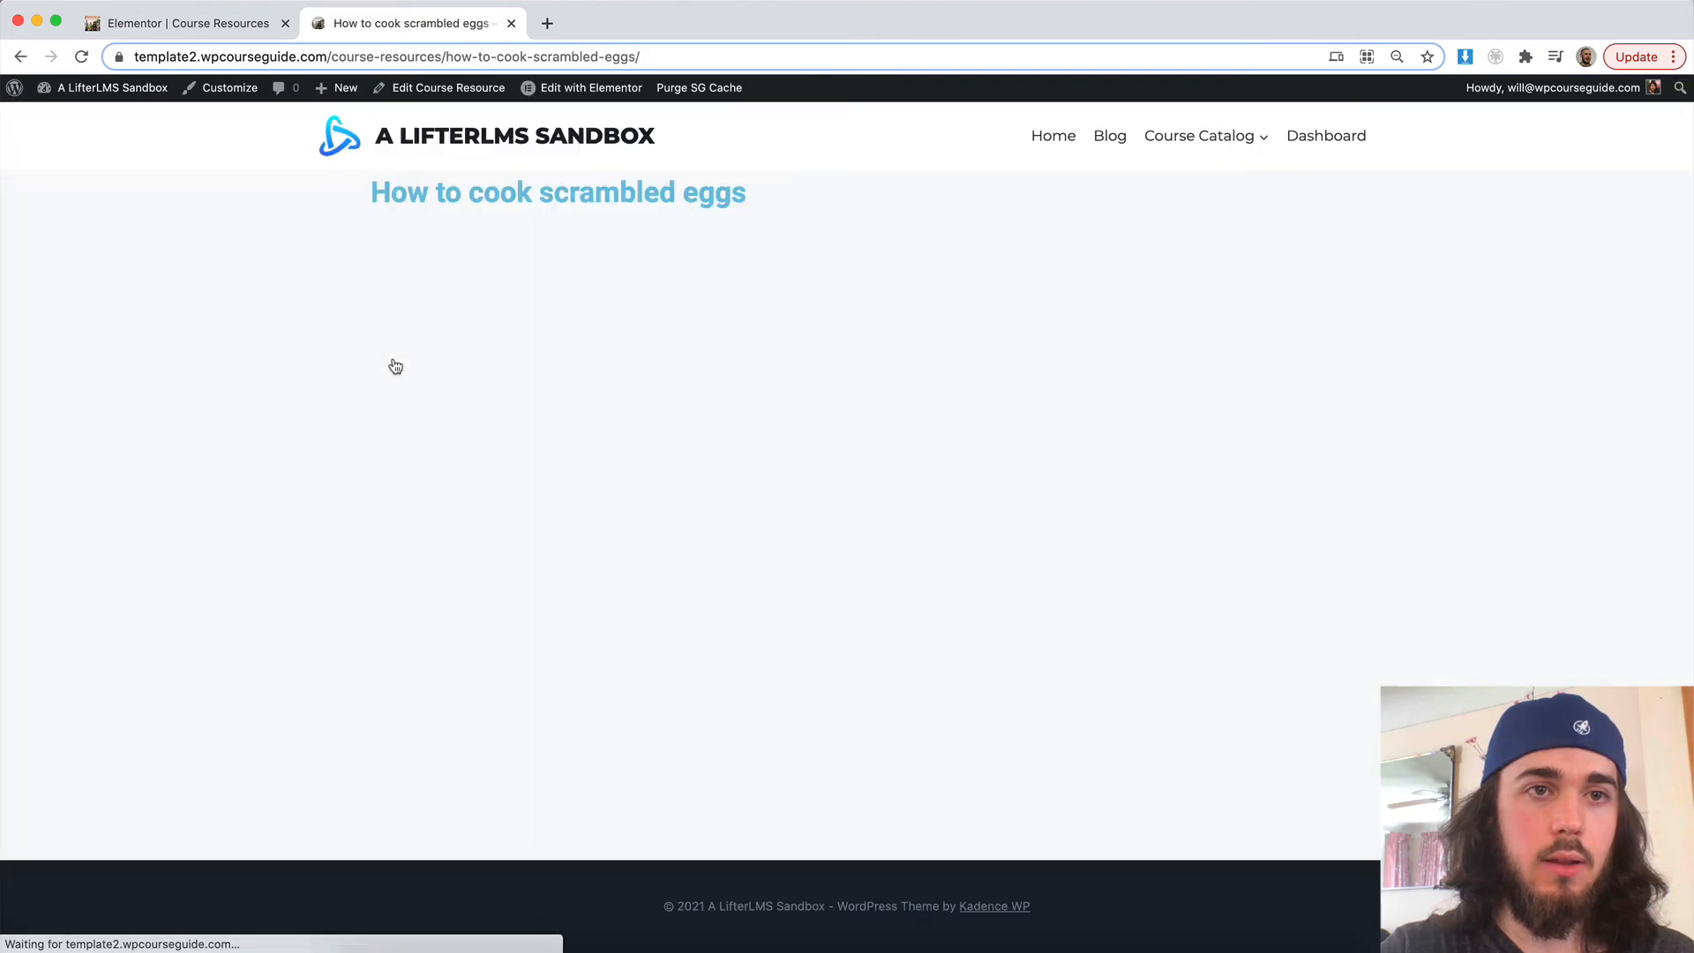
pyautogui.moveTo(407, 191); pyautogui.dragTo(622, 192)
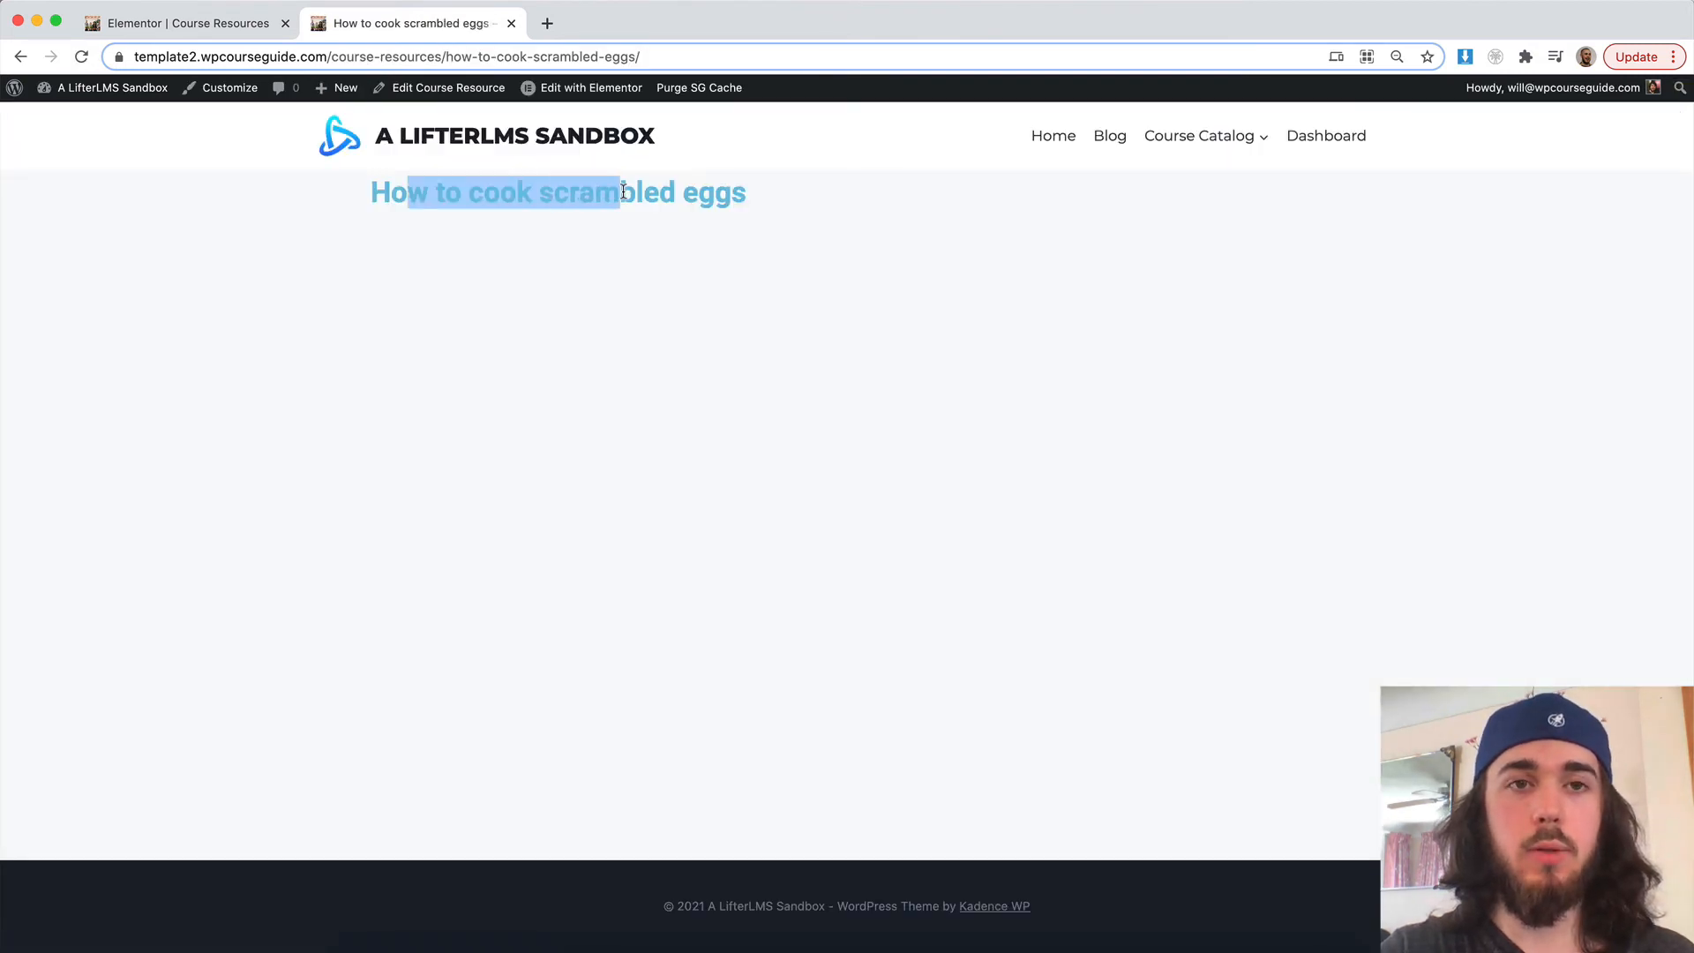
pyautogui.click(623, 192)
# - Find the "Course Resources" single post template among all saved templates and open it for editing in Elementor
pyautogui.moveTo(575, 89)
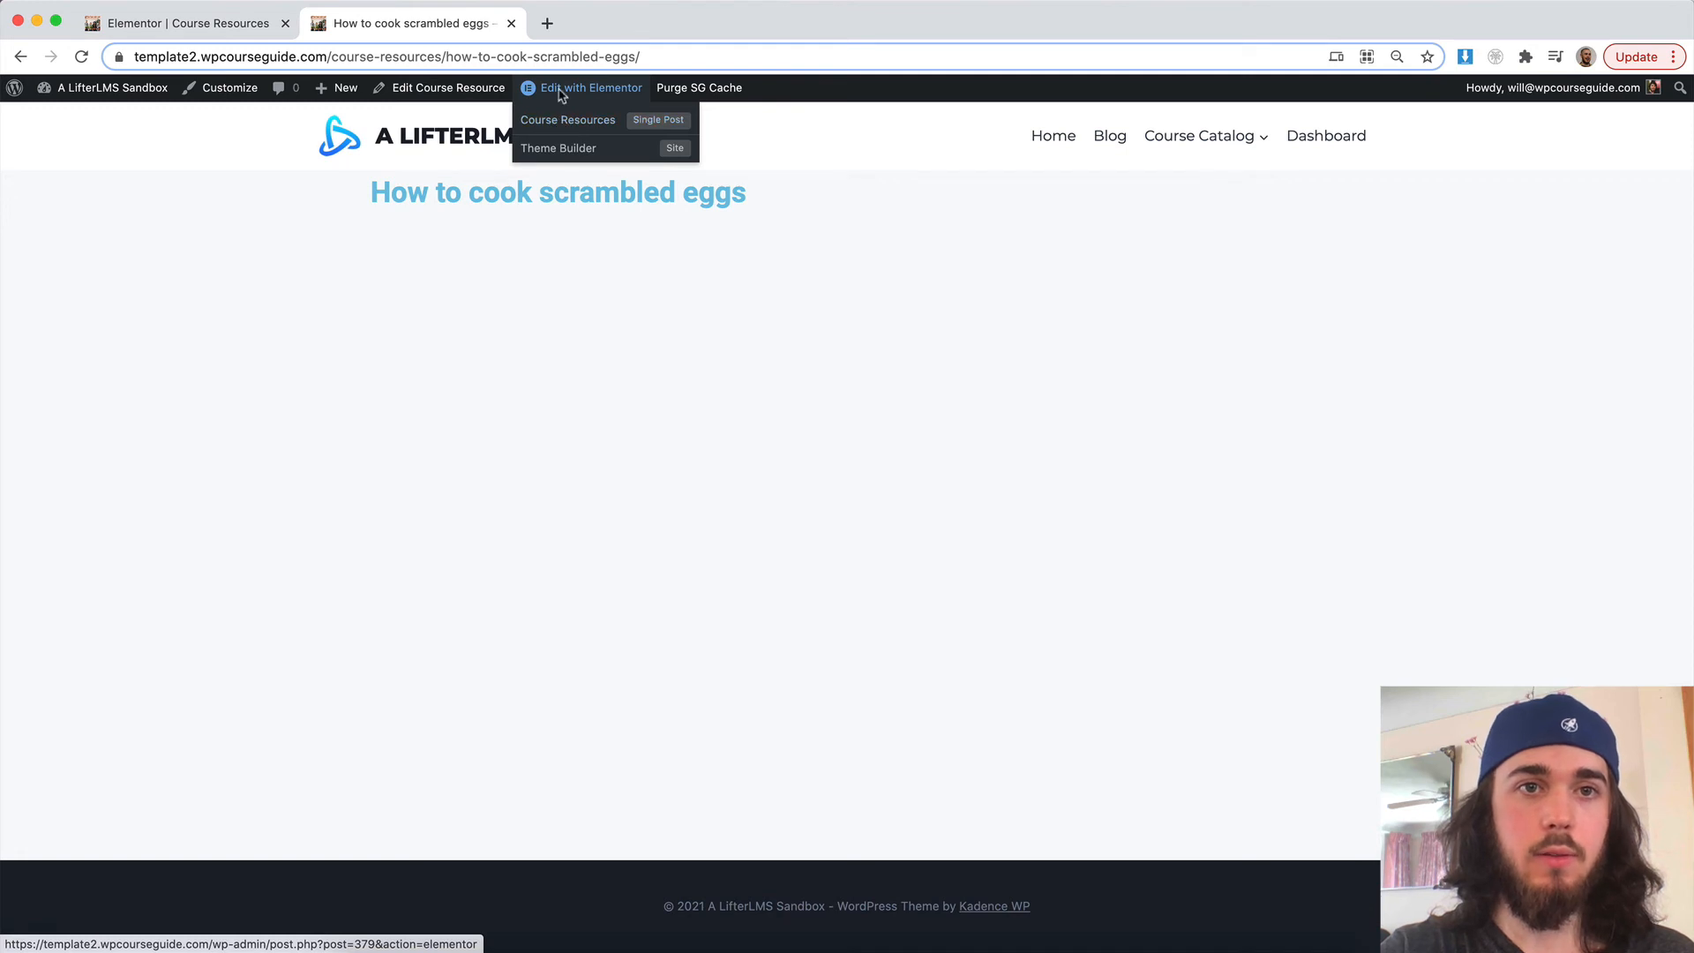
pyautogui.click(150, 89)
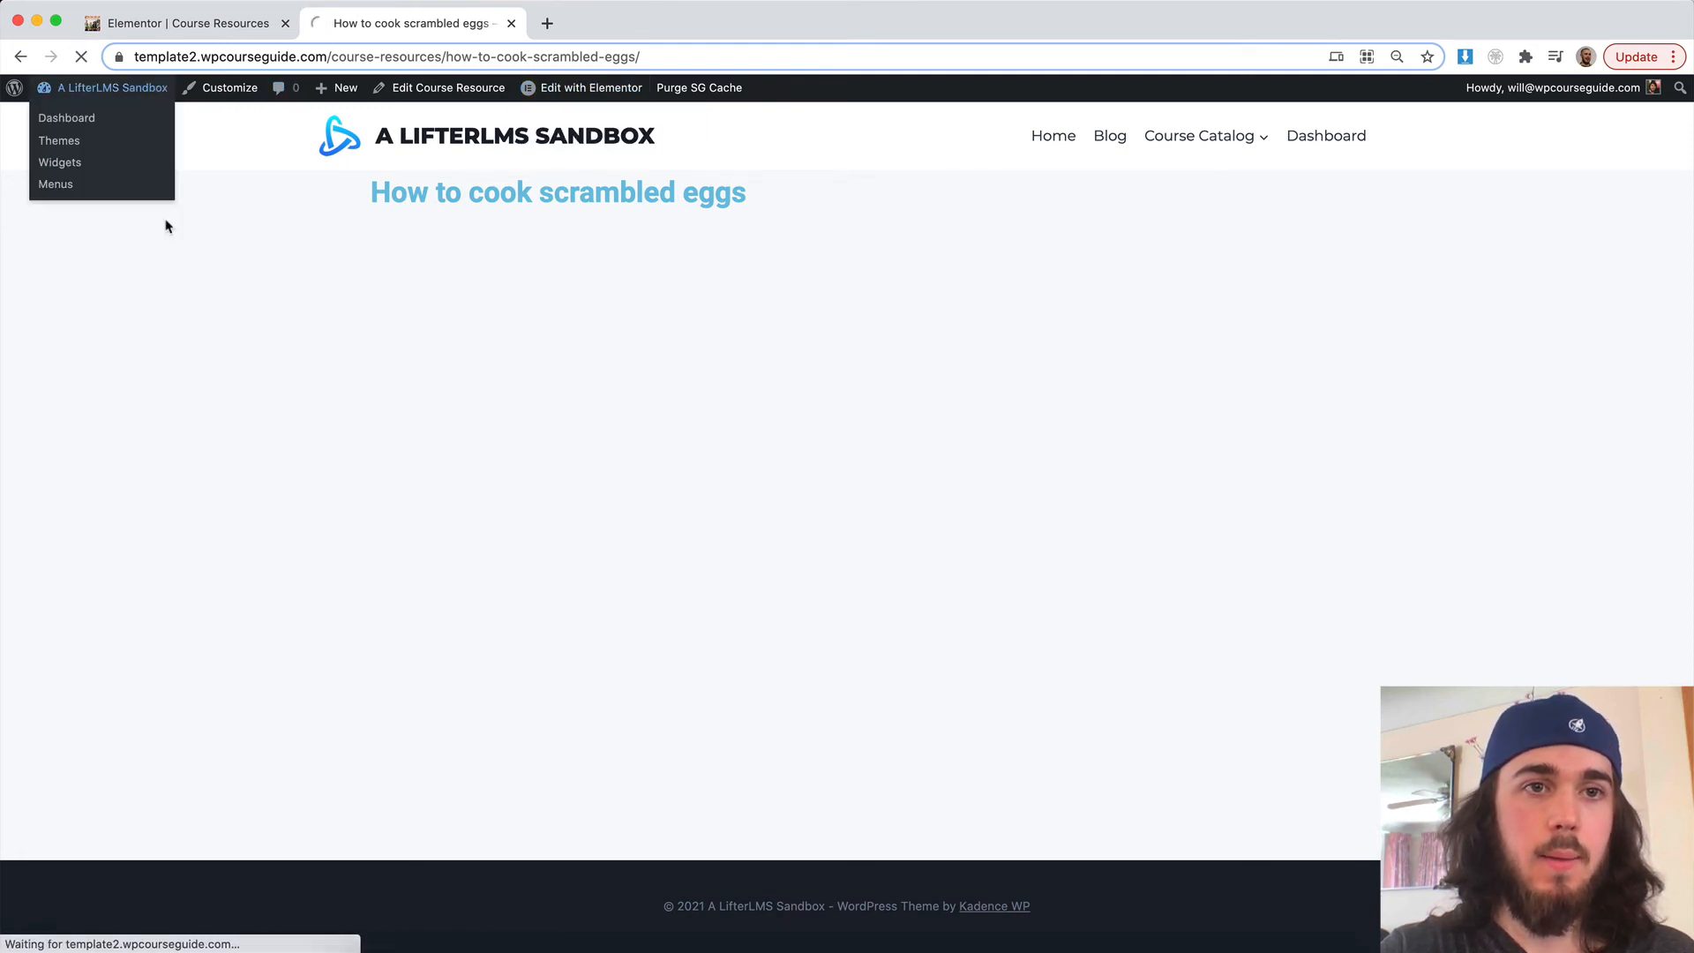
pyautogui.click(88, 597)
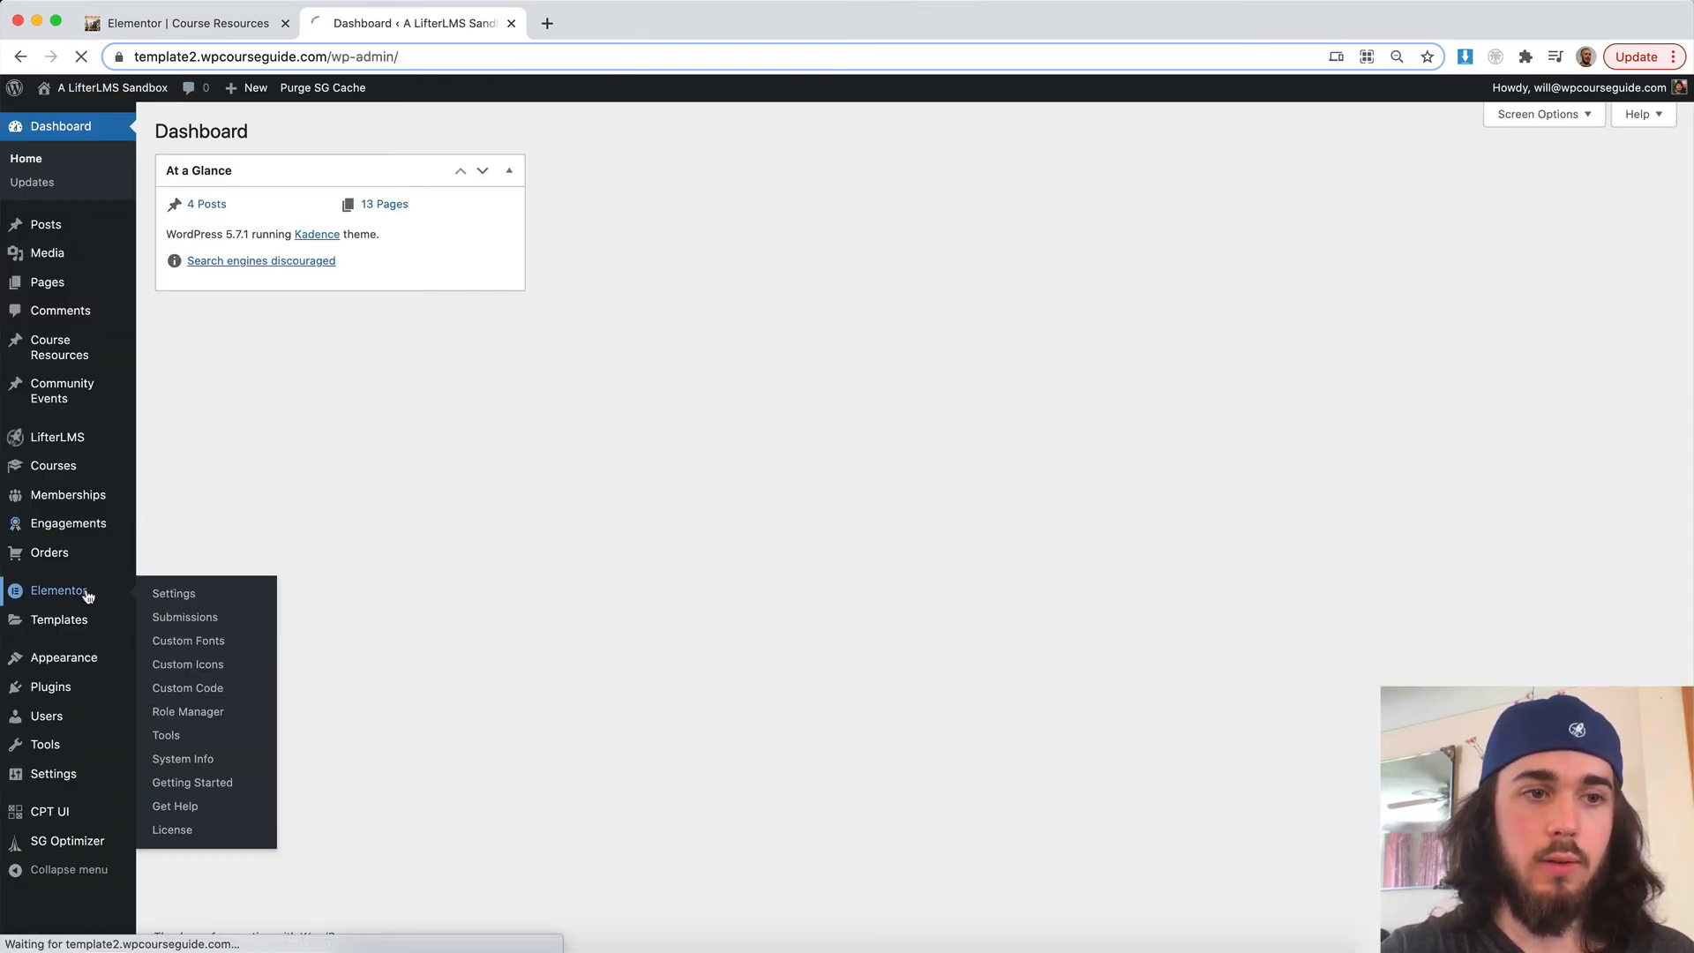
pyautogui.click(88, 615)
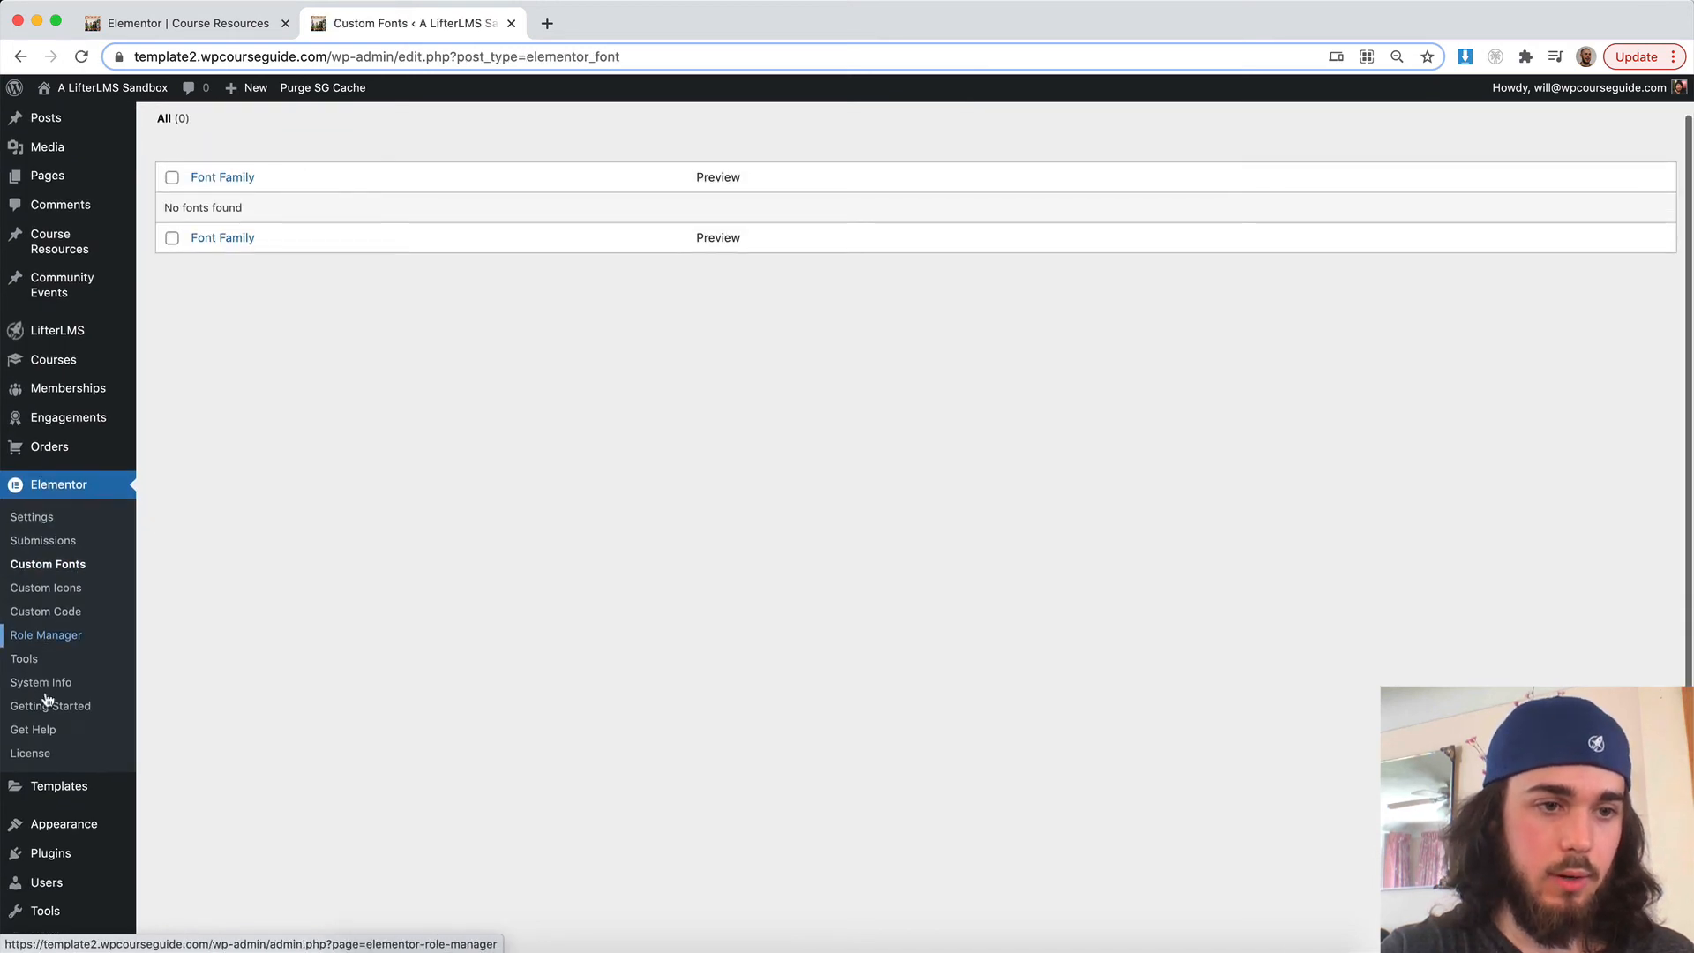
pyautogui.click(40, 782)
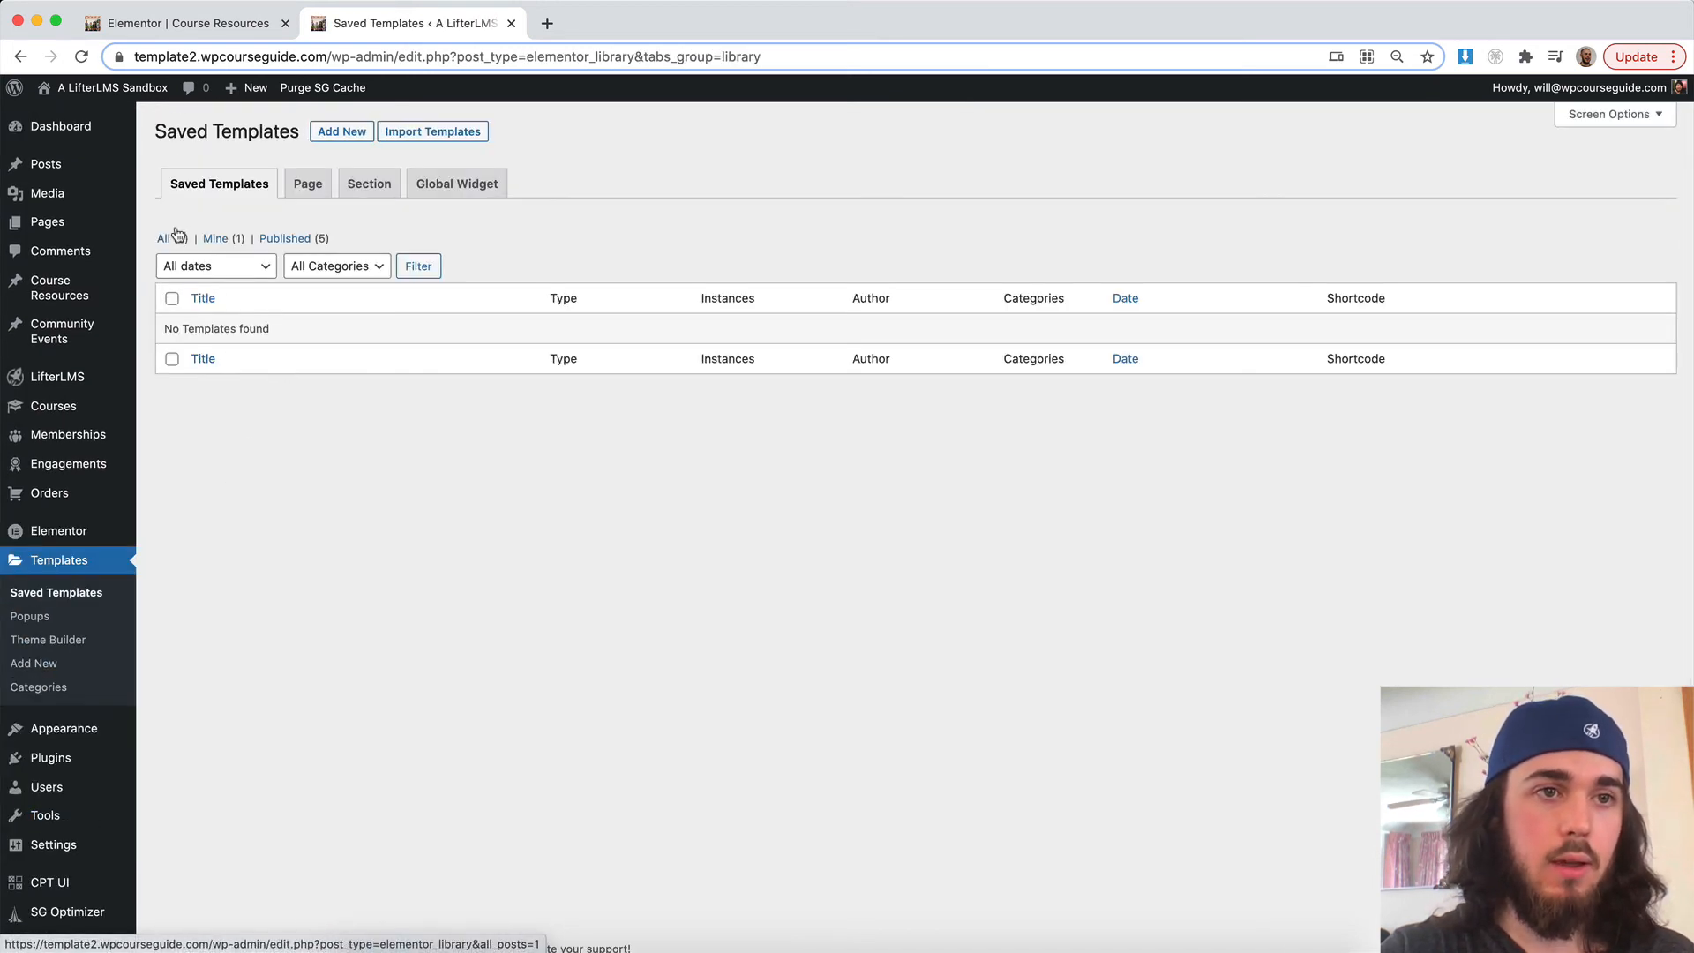
pyautogui.click(165, 238)
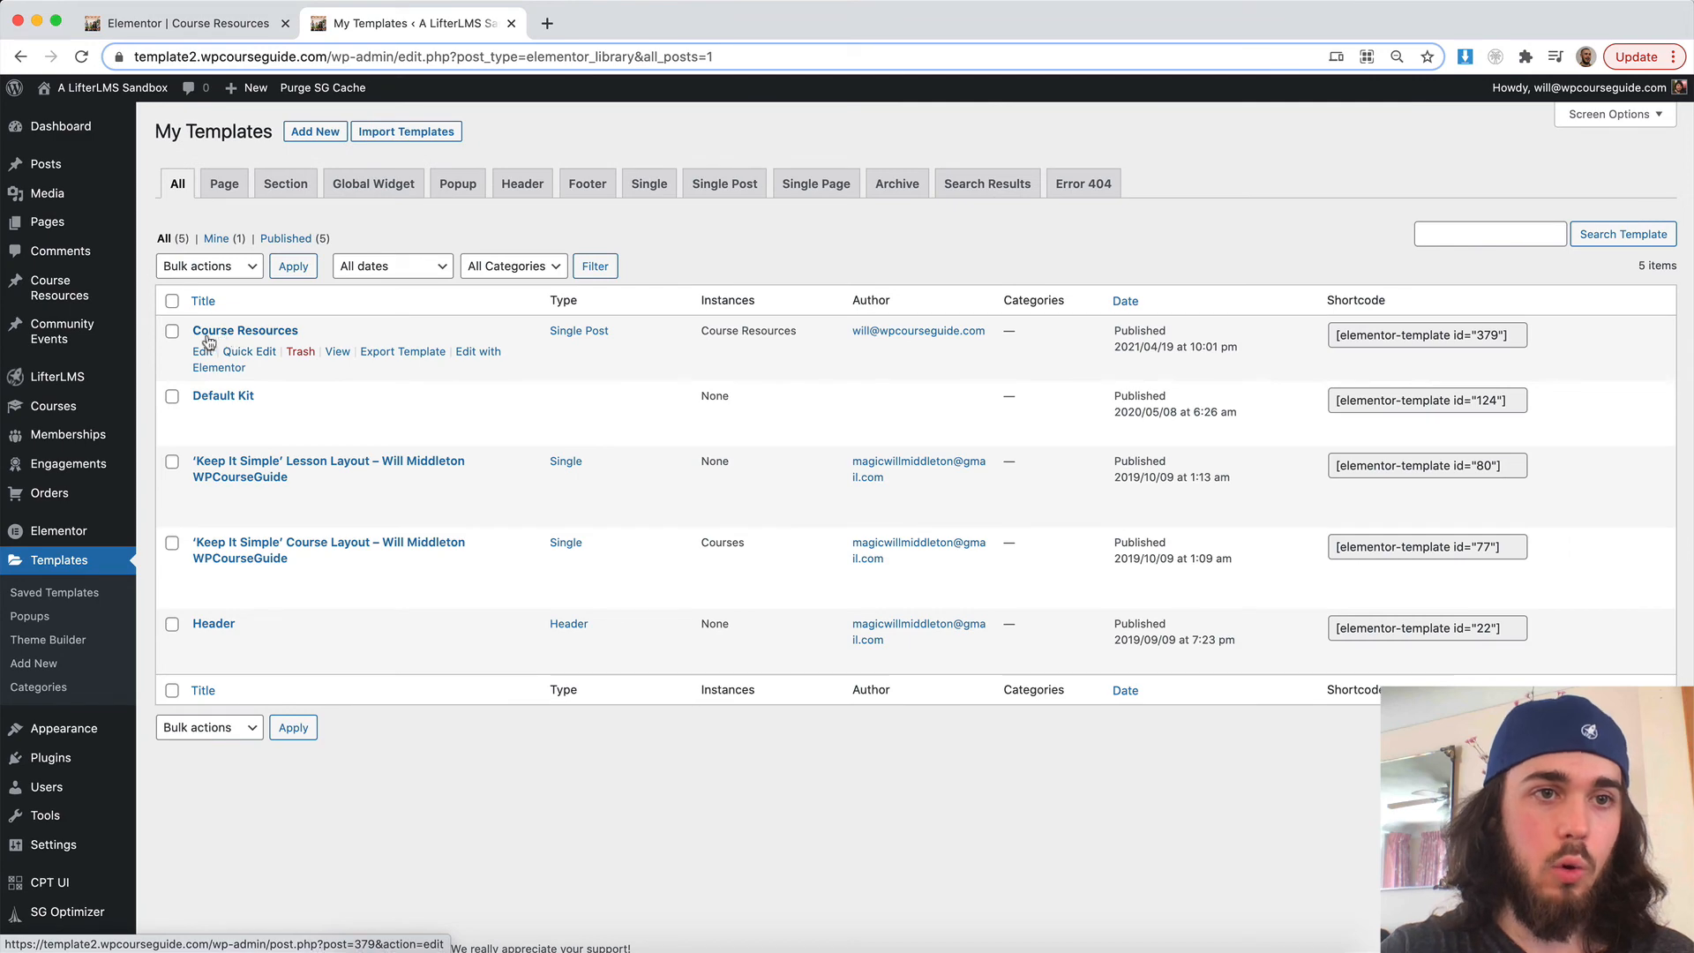
pyautogui.click(231, 370)
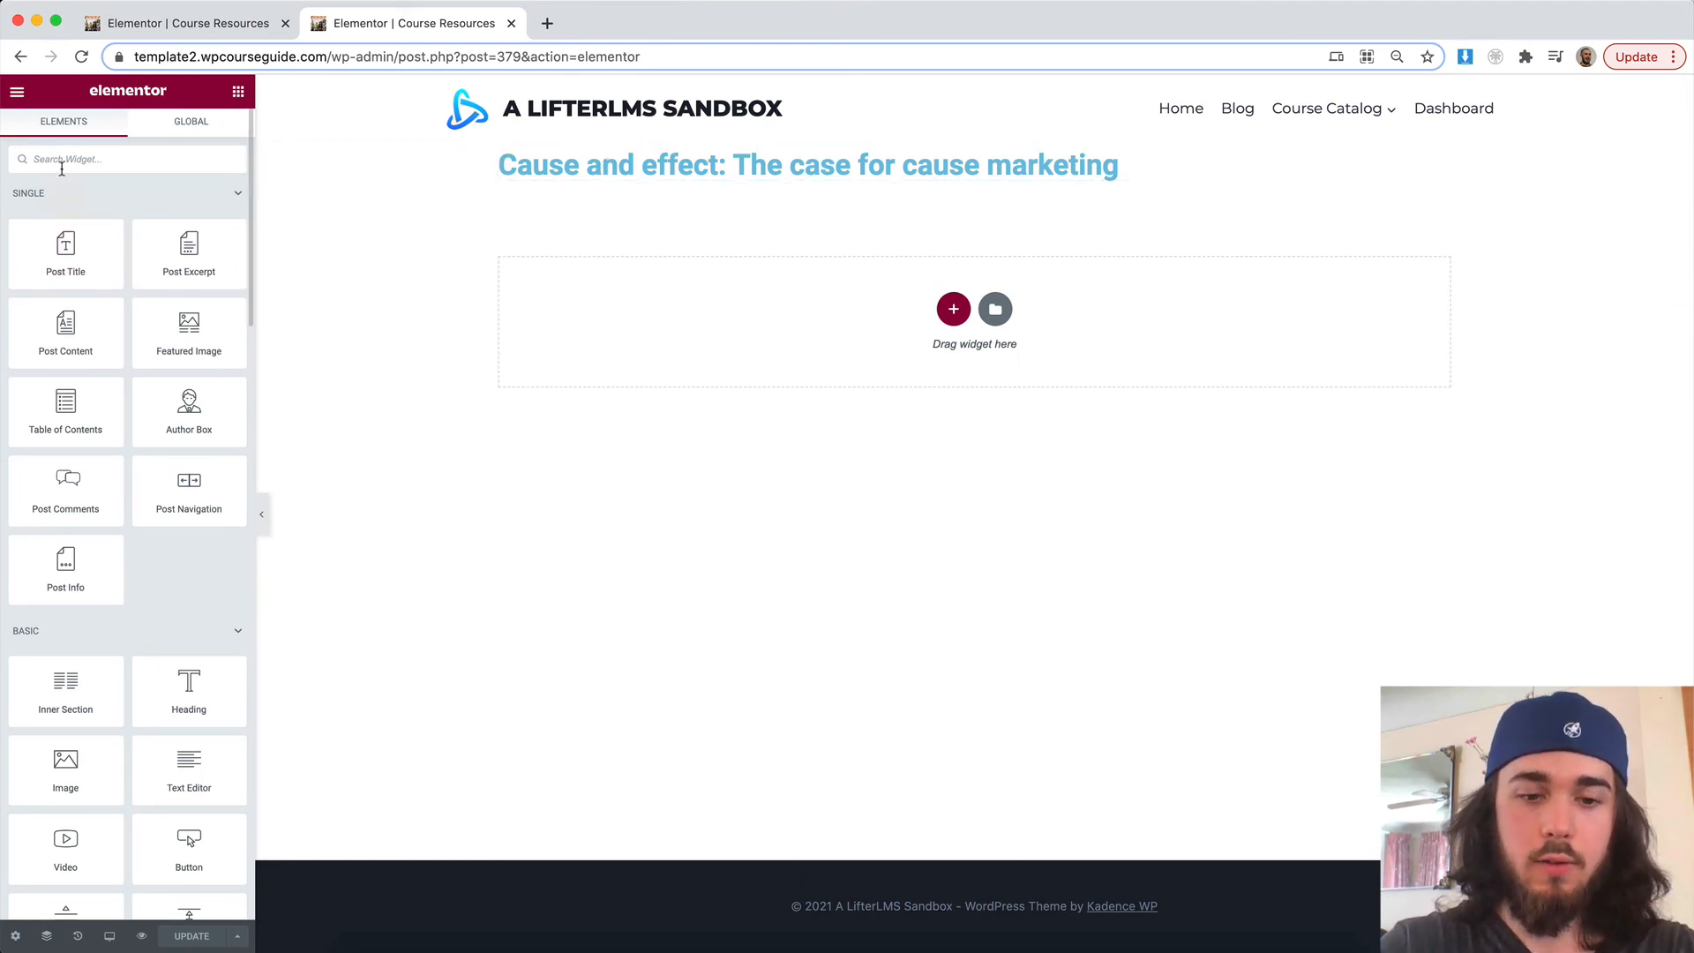
# - Add a Post Content widget below the heading in the Course Resources template and update it
pyautogui.write('cont')
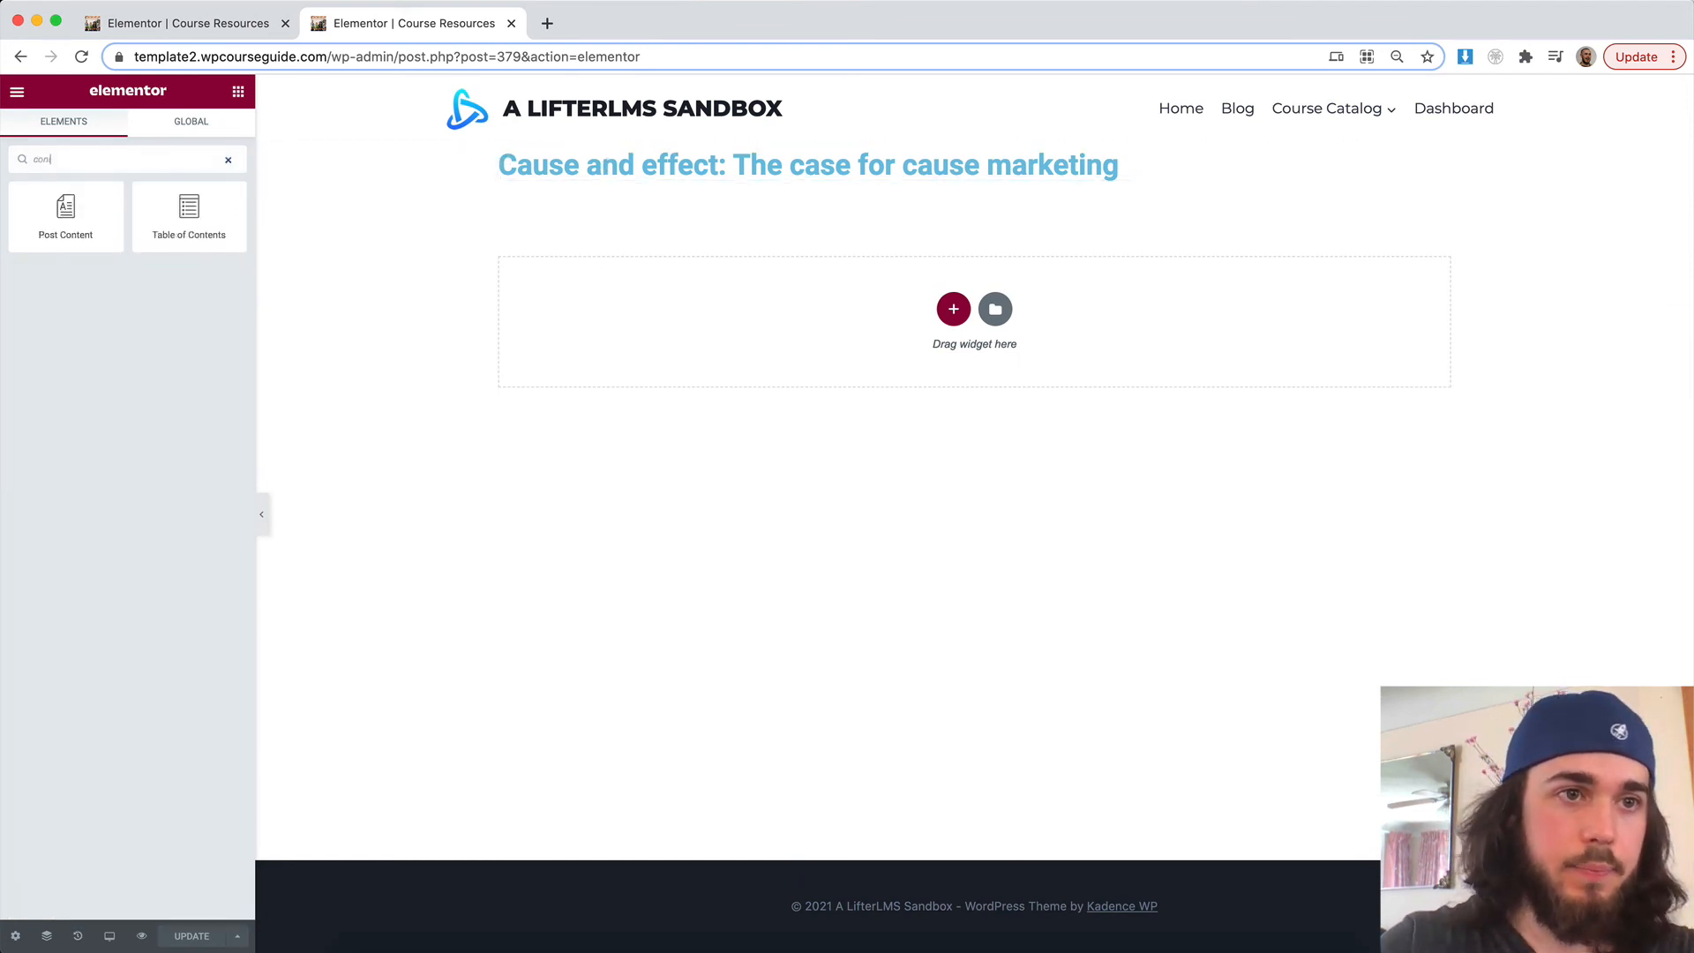
pyautogui.moveTo(82, 204); pyautogui.dragTo(632, 181)
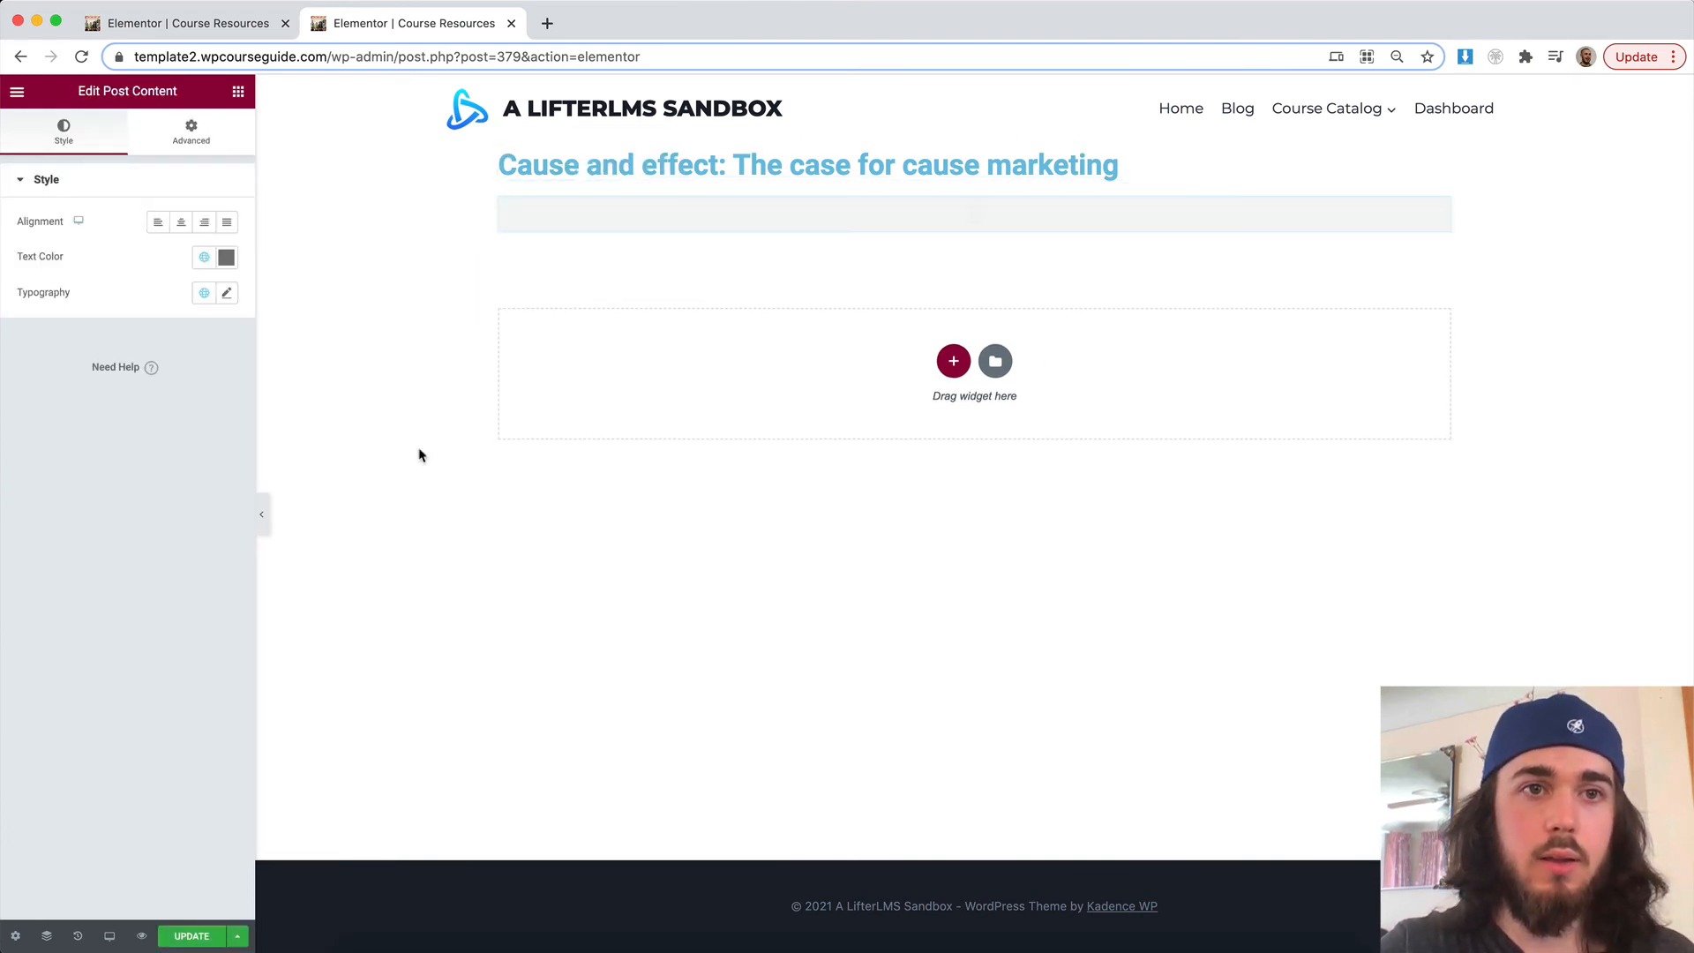
pyautogui.click(185, 936)
# - Exit the older Elementor session to the dashboard and view the "How to cook scrambled eggs" resource to check its content
pyautogui.click(192, 26)
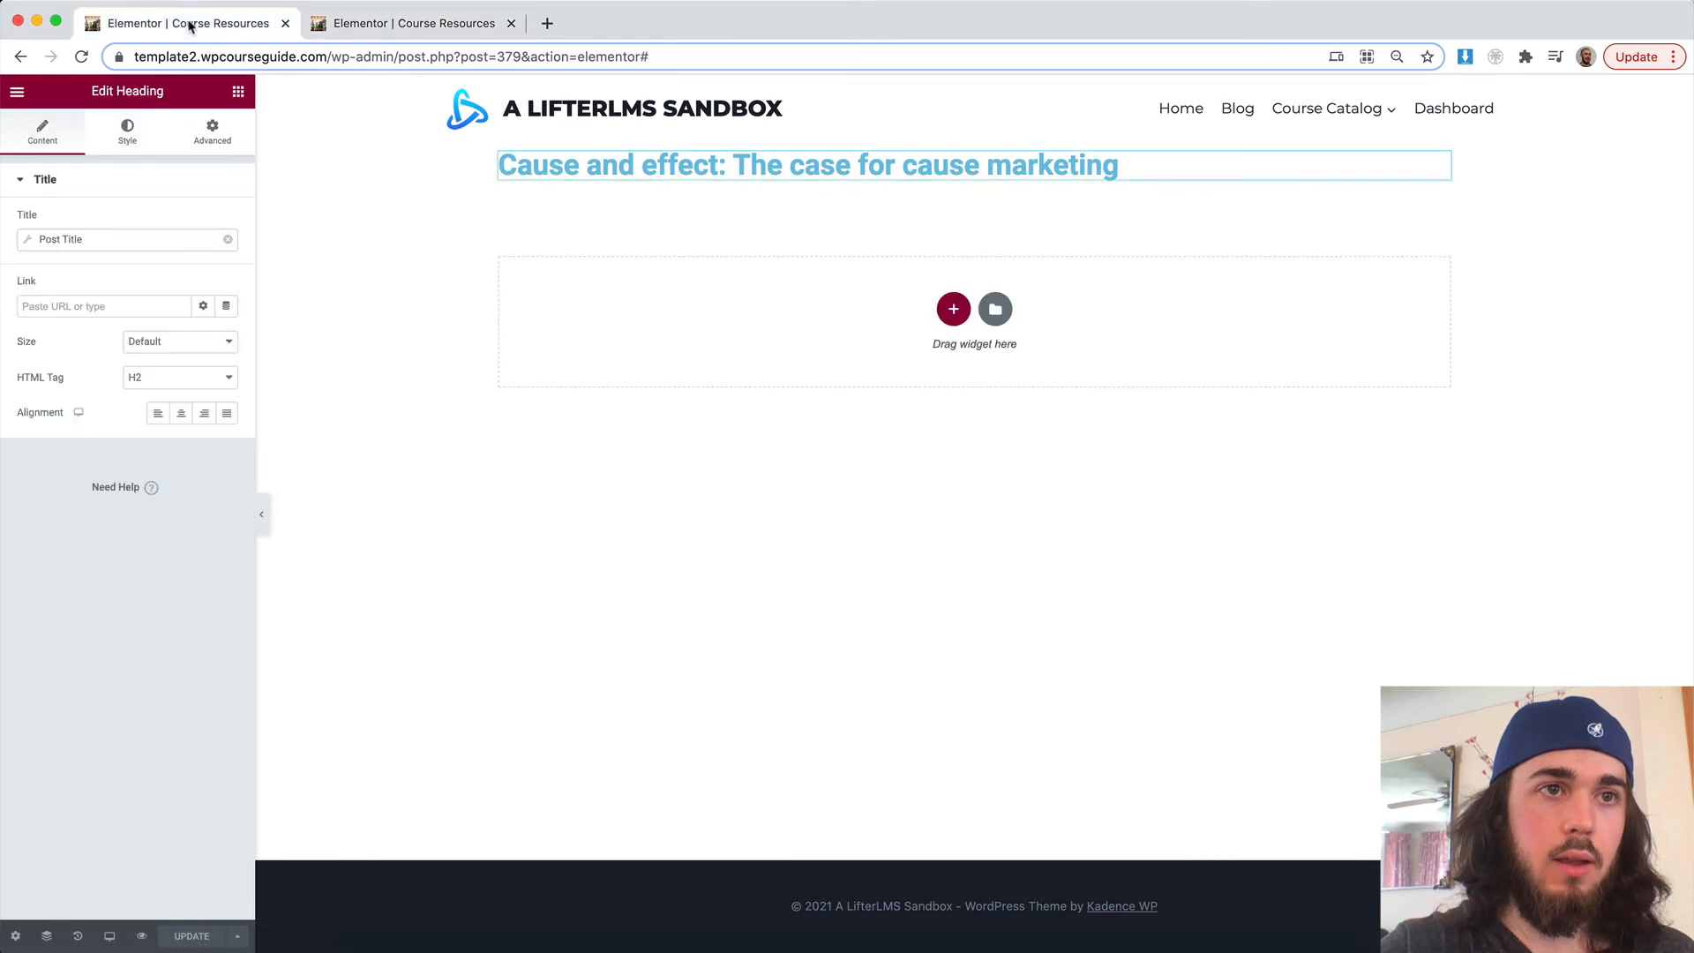
pyautogui.click(17, 90)
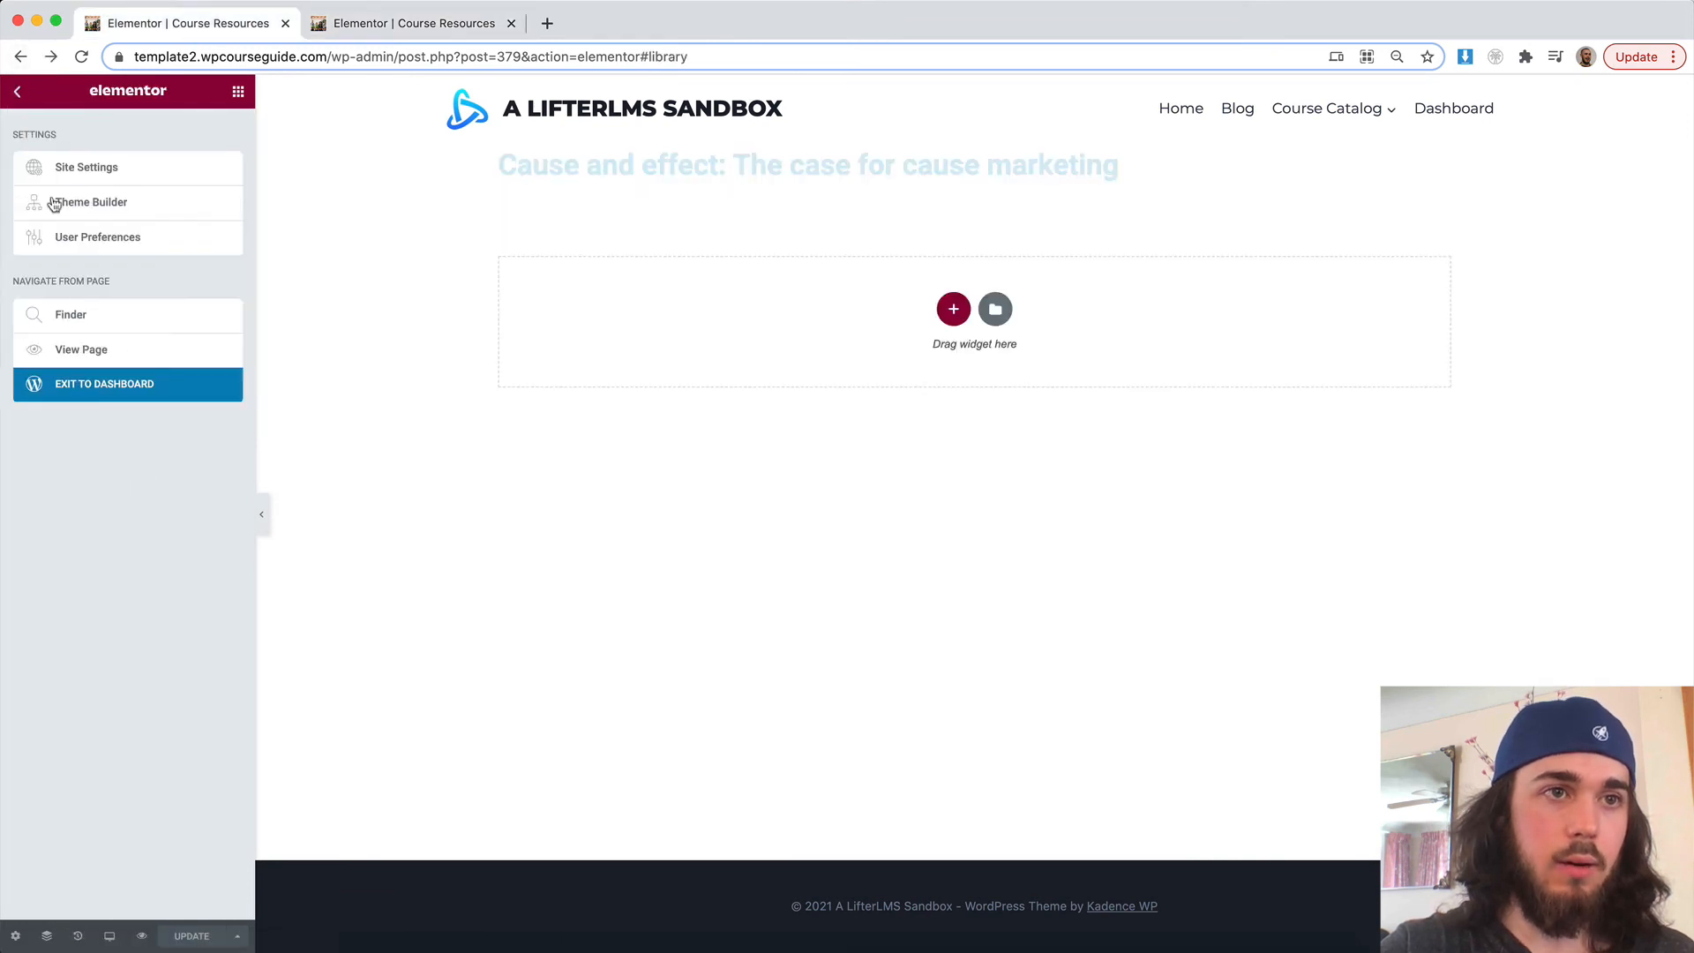
pyautogui.click(83, 388)
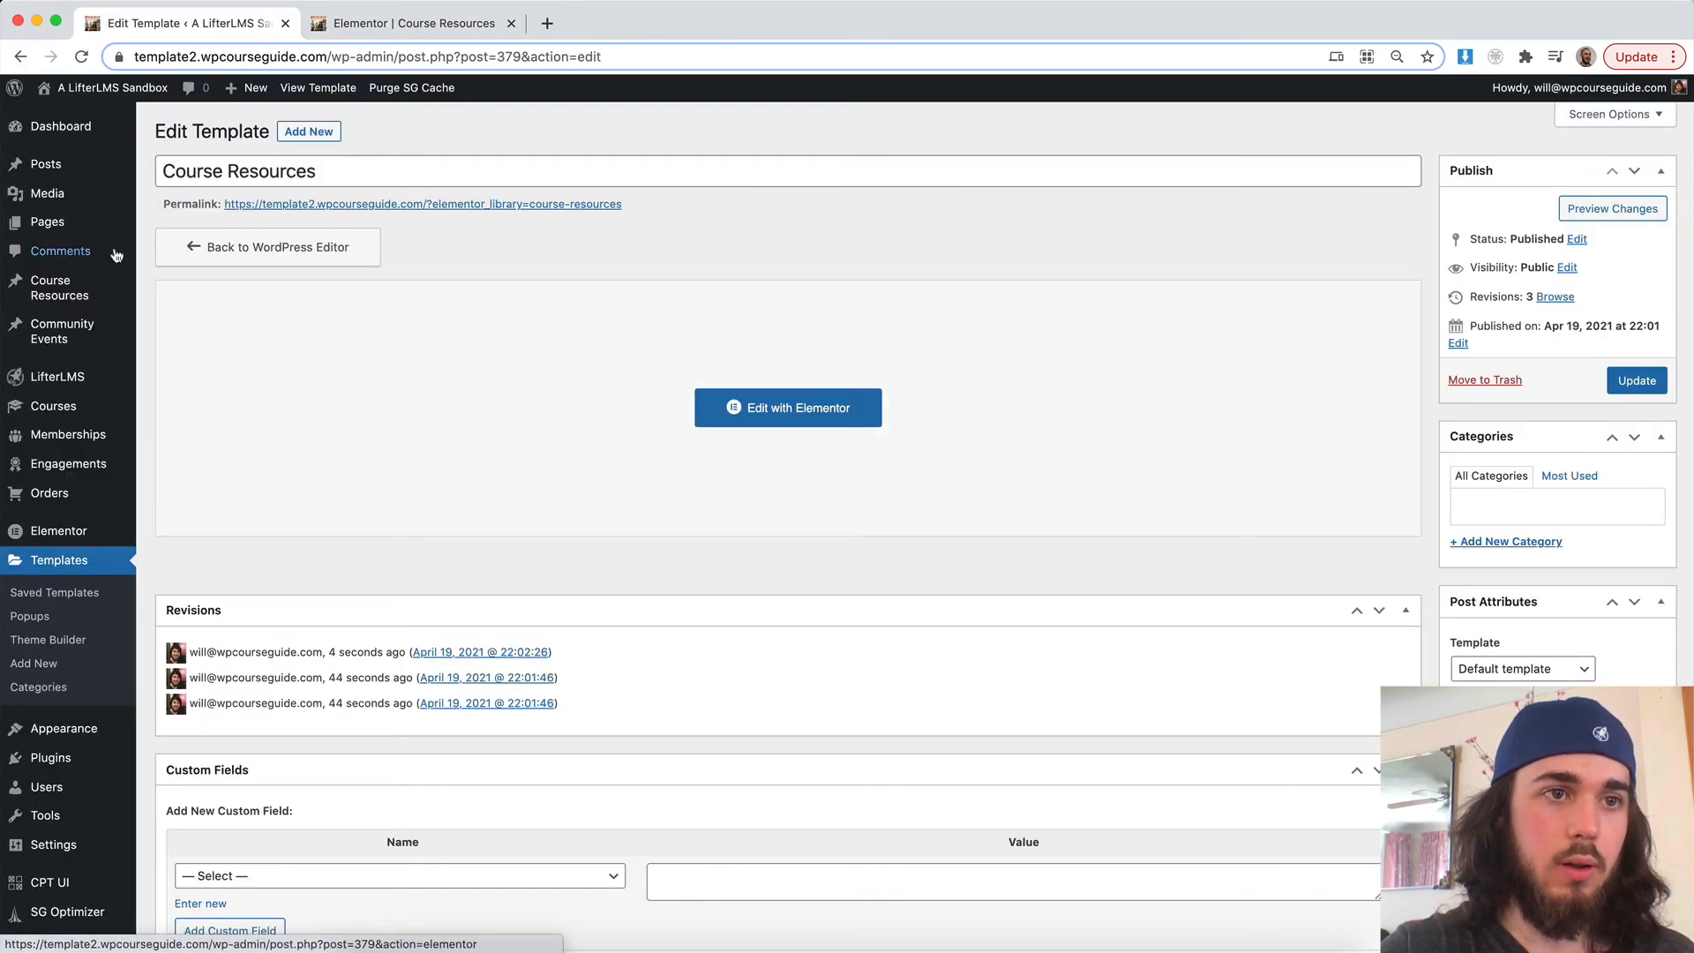
pyautogui.click(75, 291)
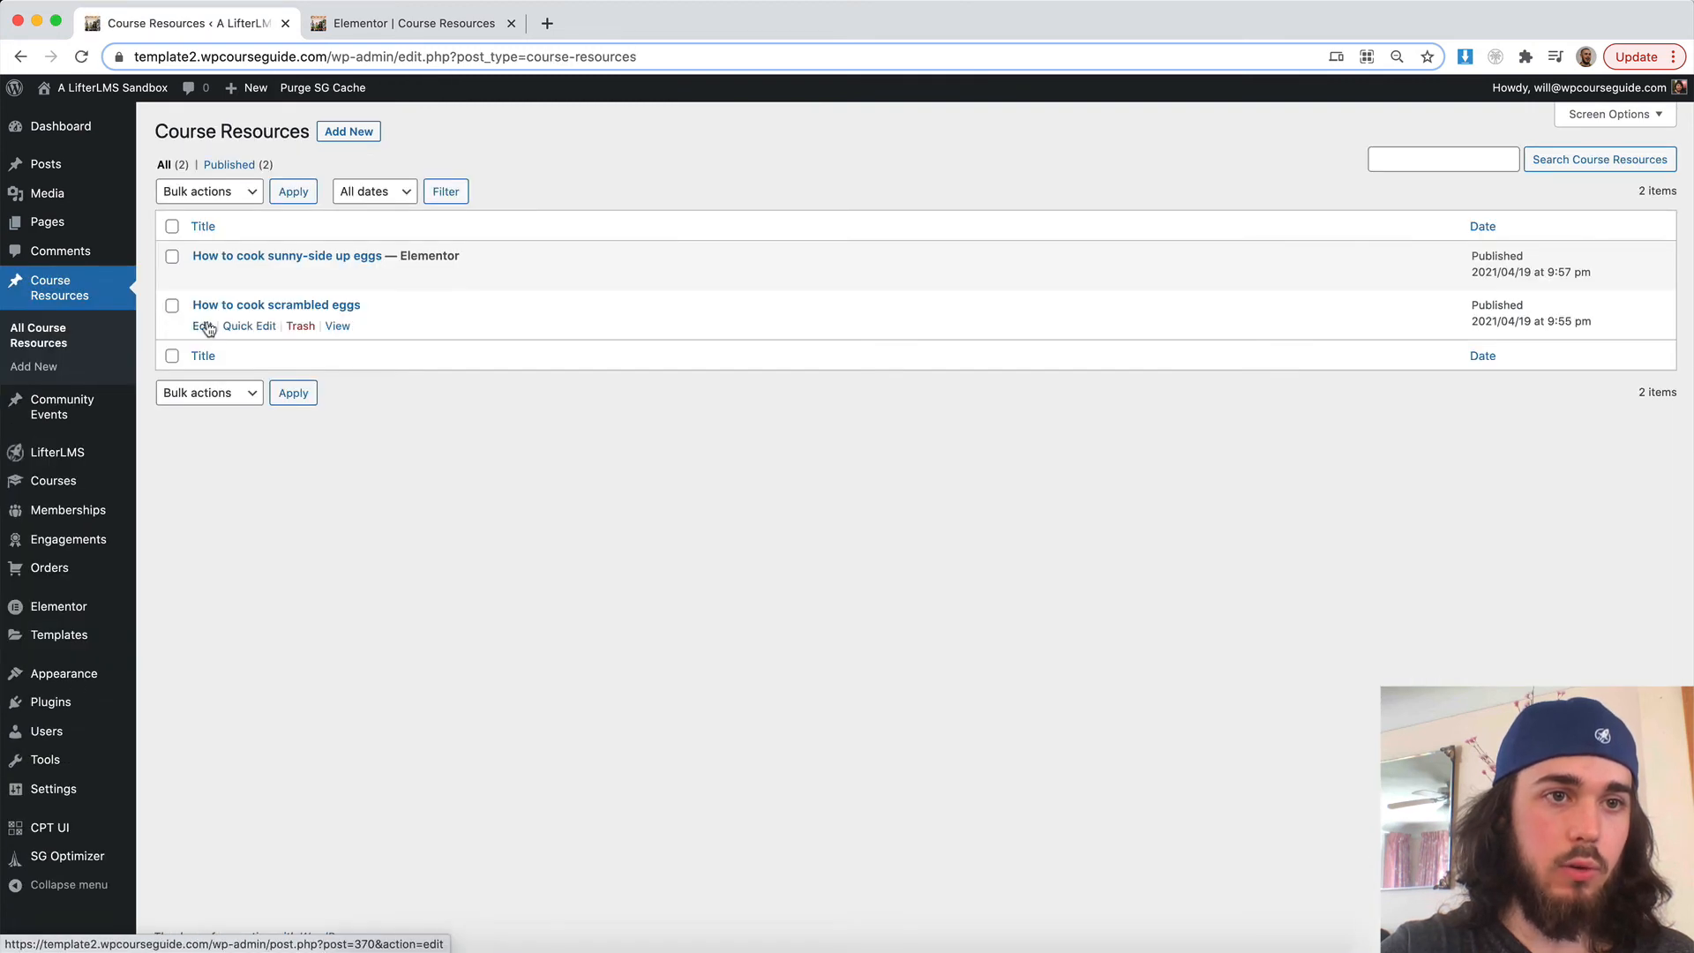
pyautogui.click(337, 326)
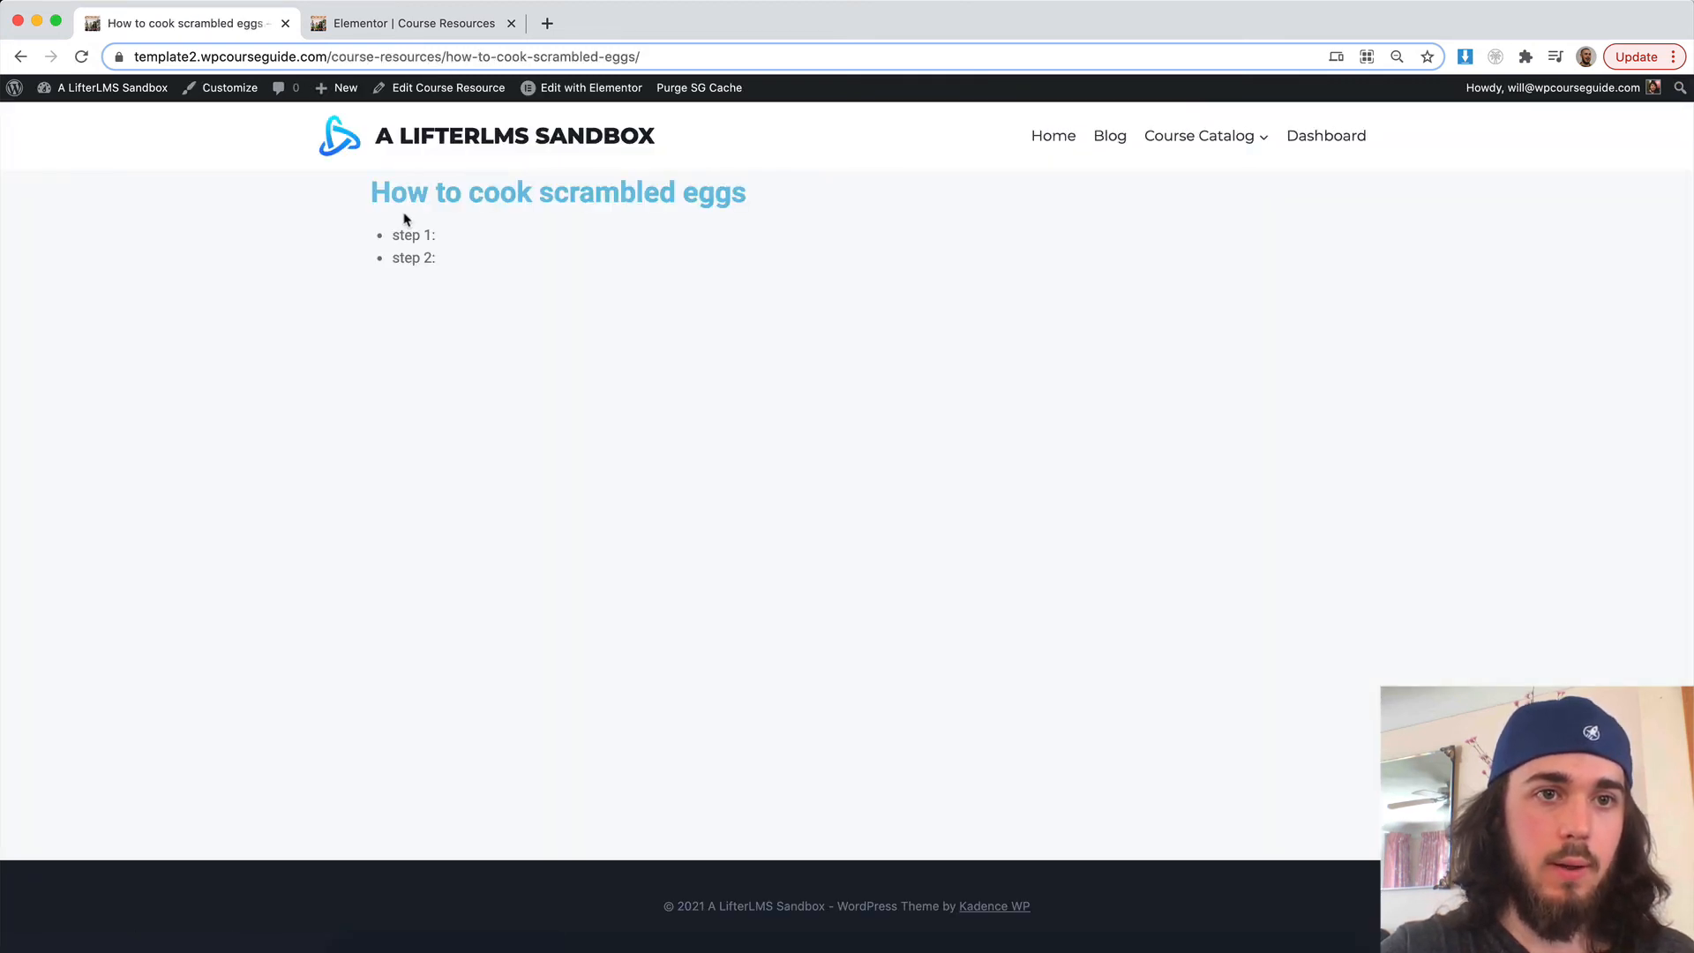
pyautogui.moveTo(392, 232); pyautogui.dragTo(536, 207)
# - Compare the sample post content in the template editor with the step list on the live resource page
pyautogui.click(407, 26)
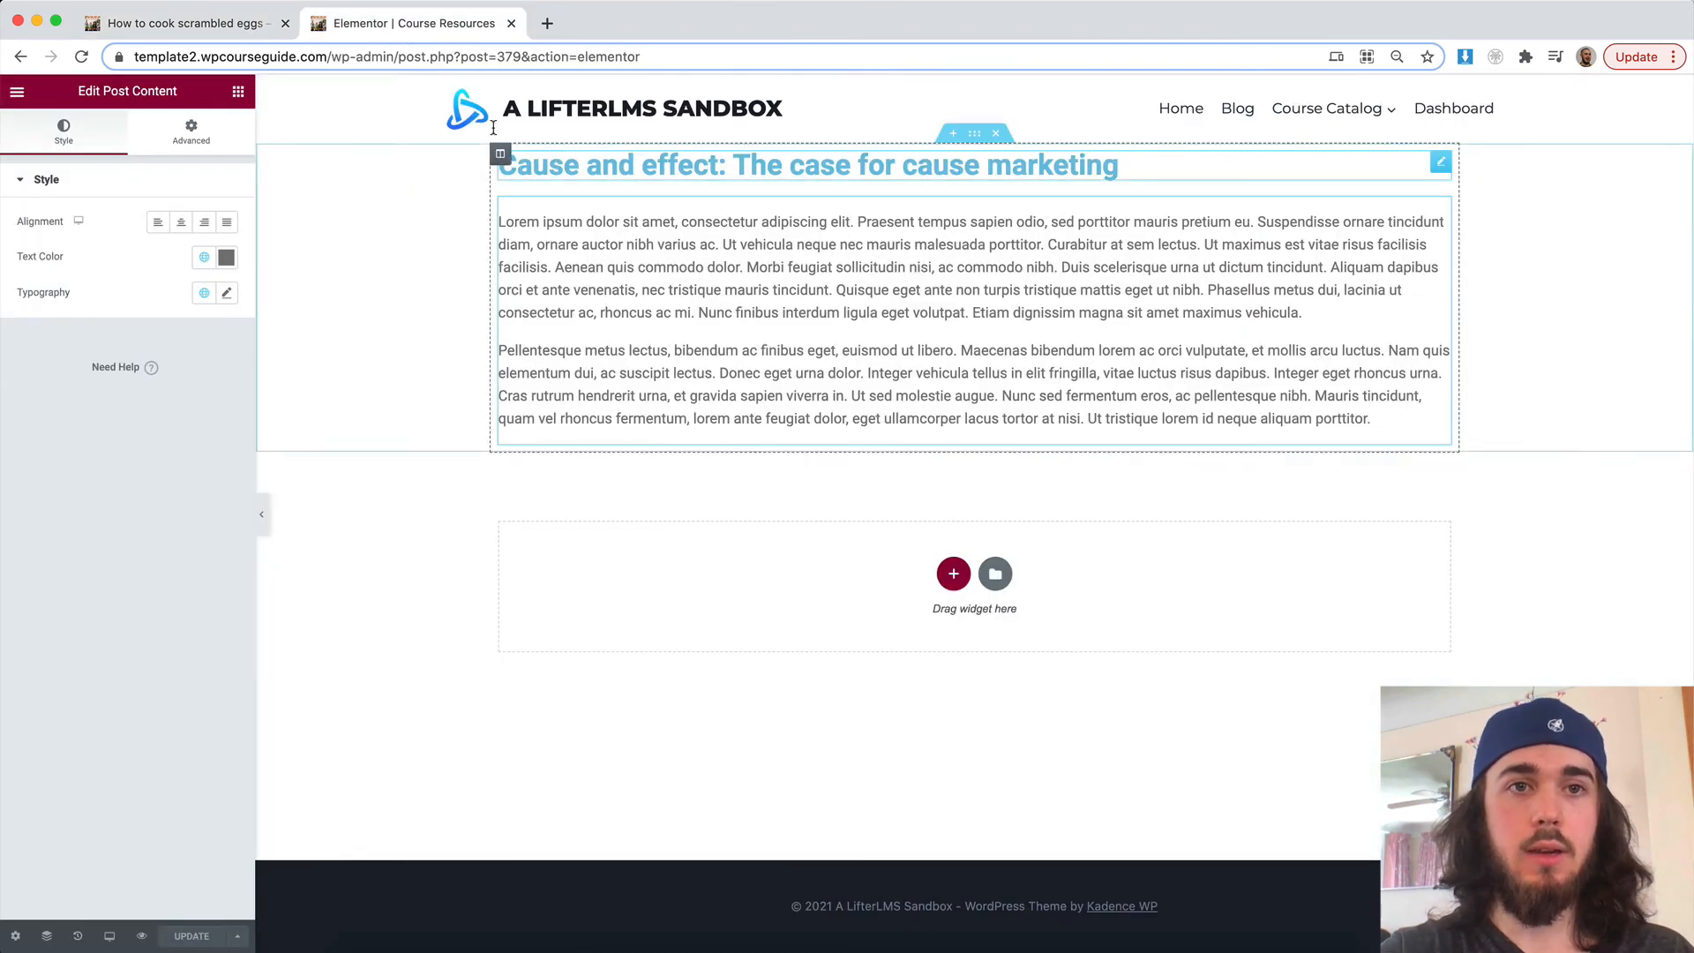
pyautogui.click(231, 27)
pyautogui.moveTo(400, 234); pyautogui.dragTo(424, 258)
pyautogui.click(401, 19)
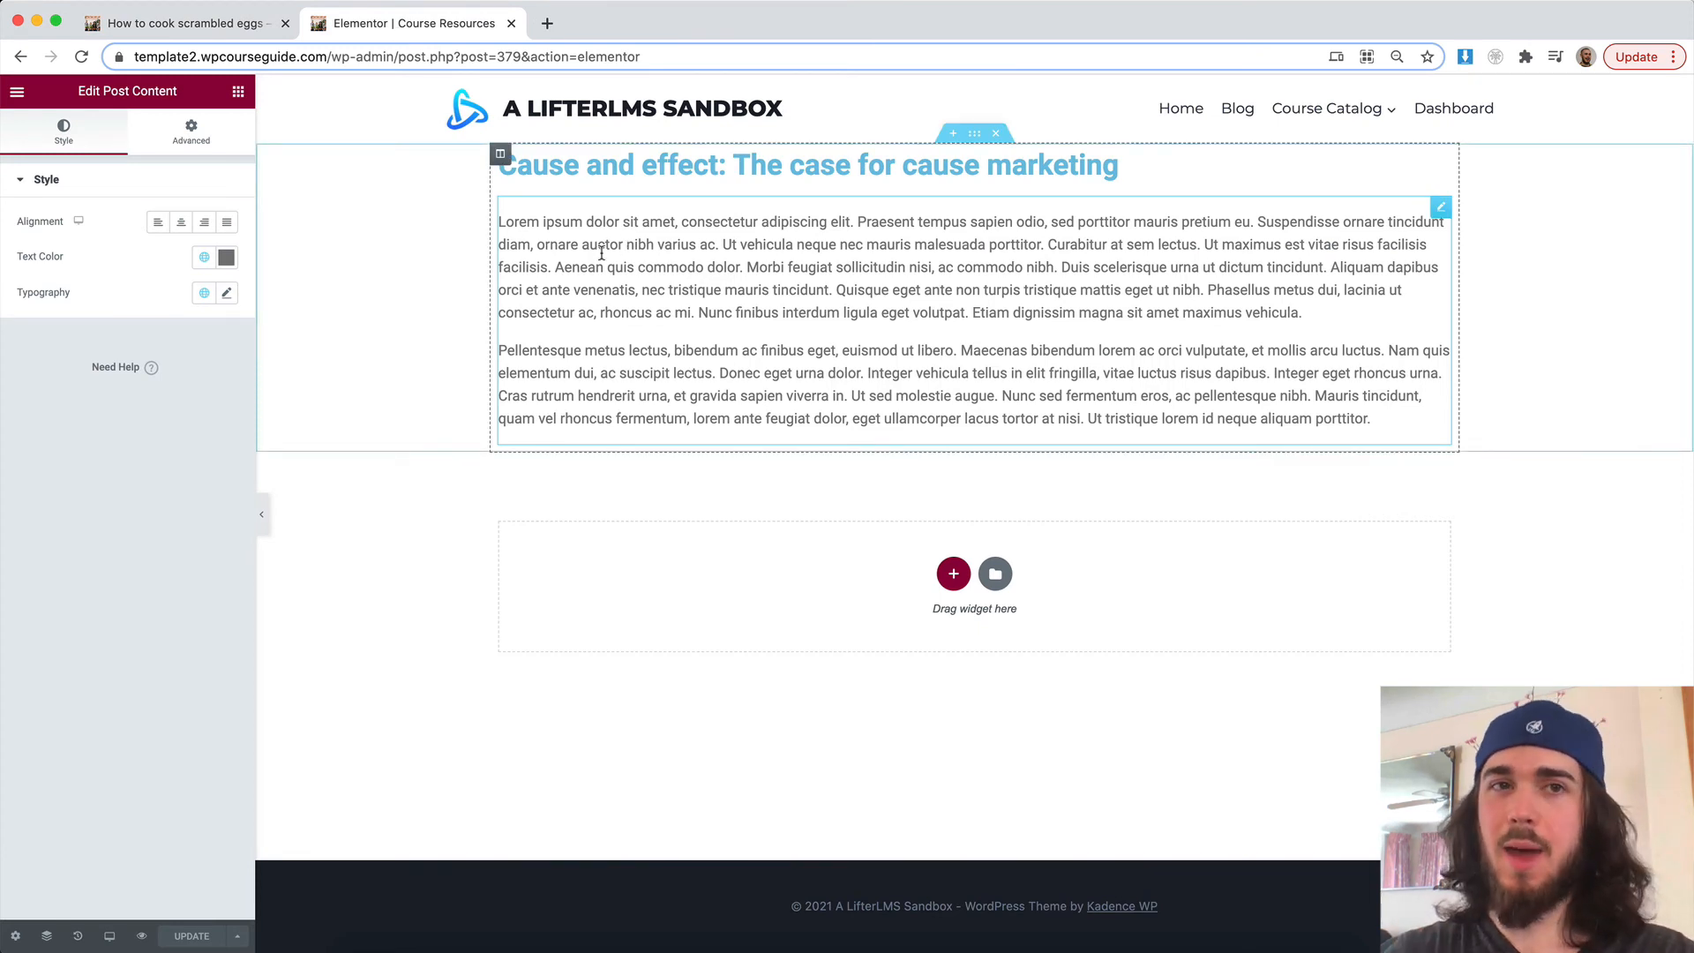
# - Set the template's dynamic content preview to the Course Resource "How to cook scrambled eggs" and apply it
pyautogui.click(15, 935)
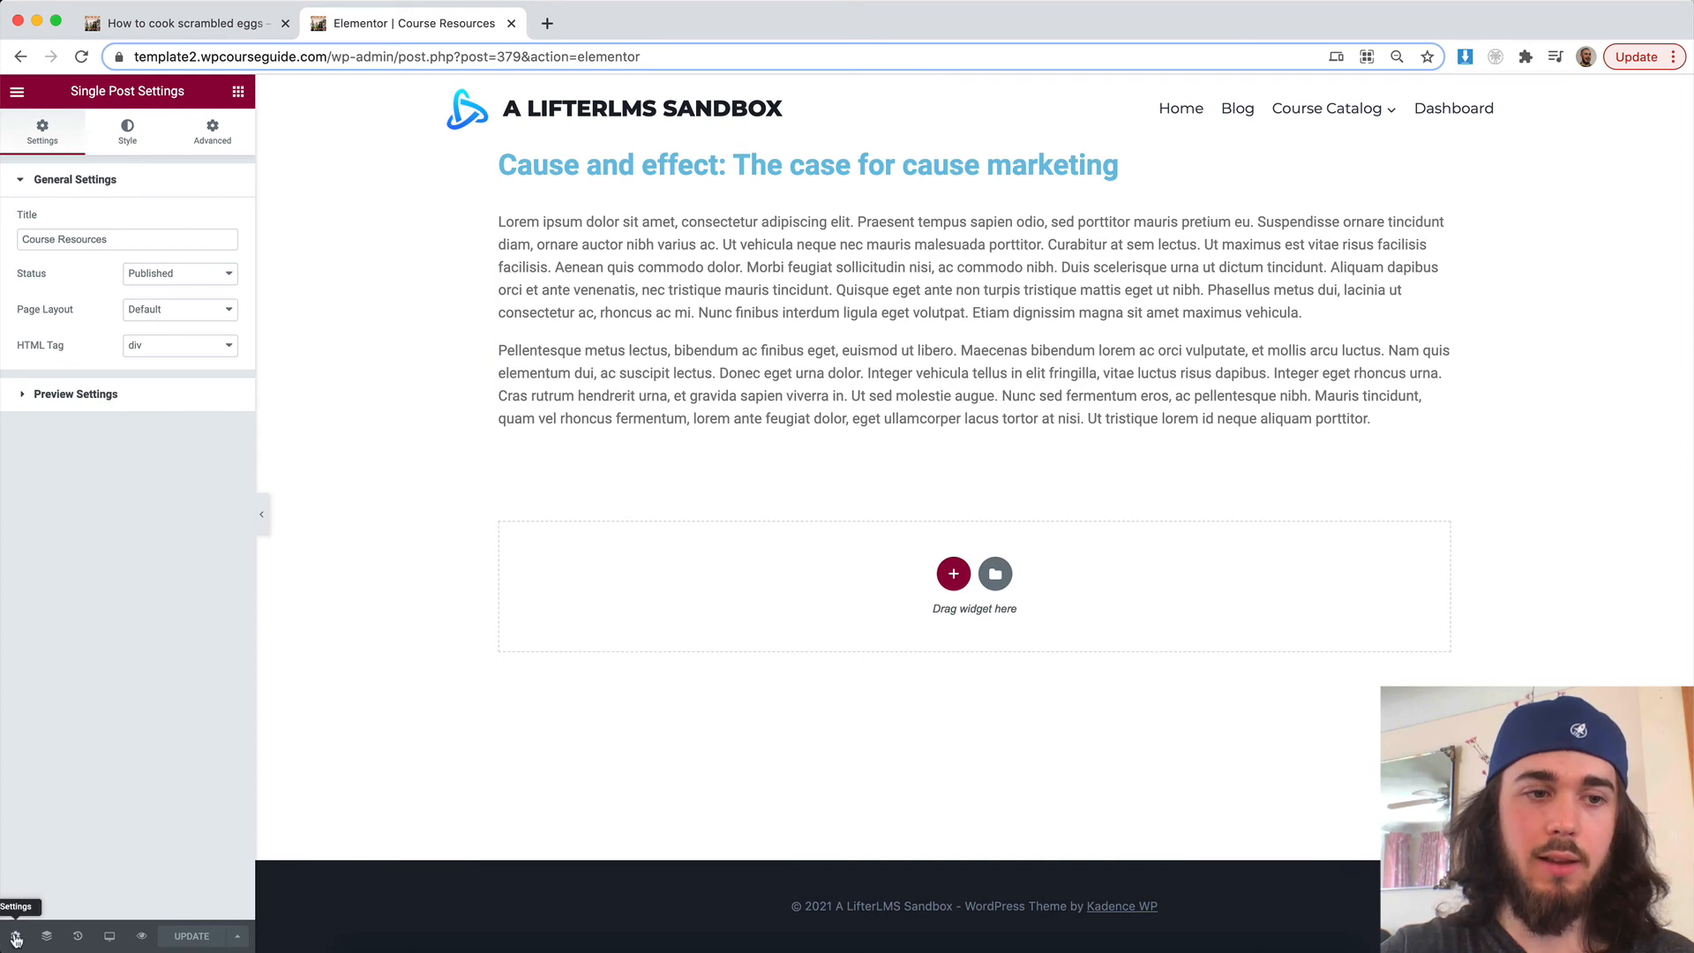
pyautogui.click(113, 391)
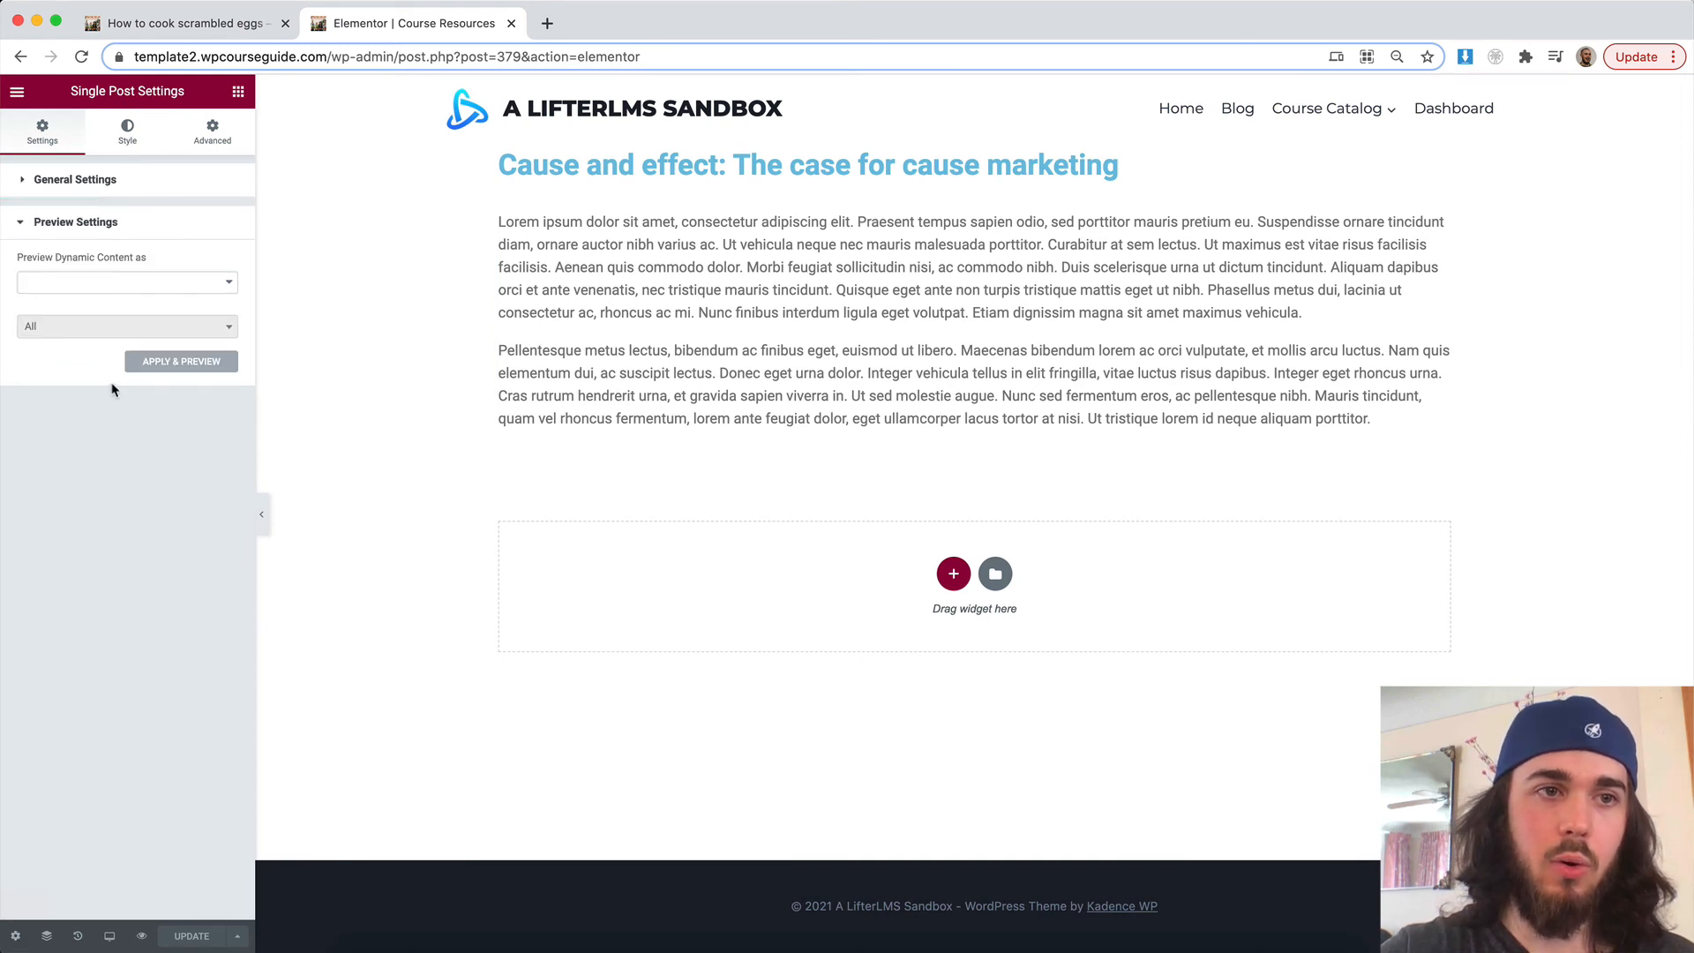
pyautogui.click(120, 328)
pyautogui.click(131, 286)
pyautogui.click(130, 298)
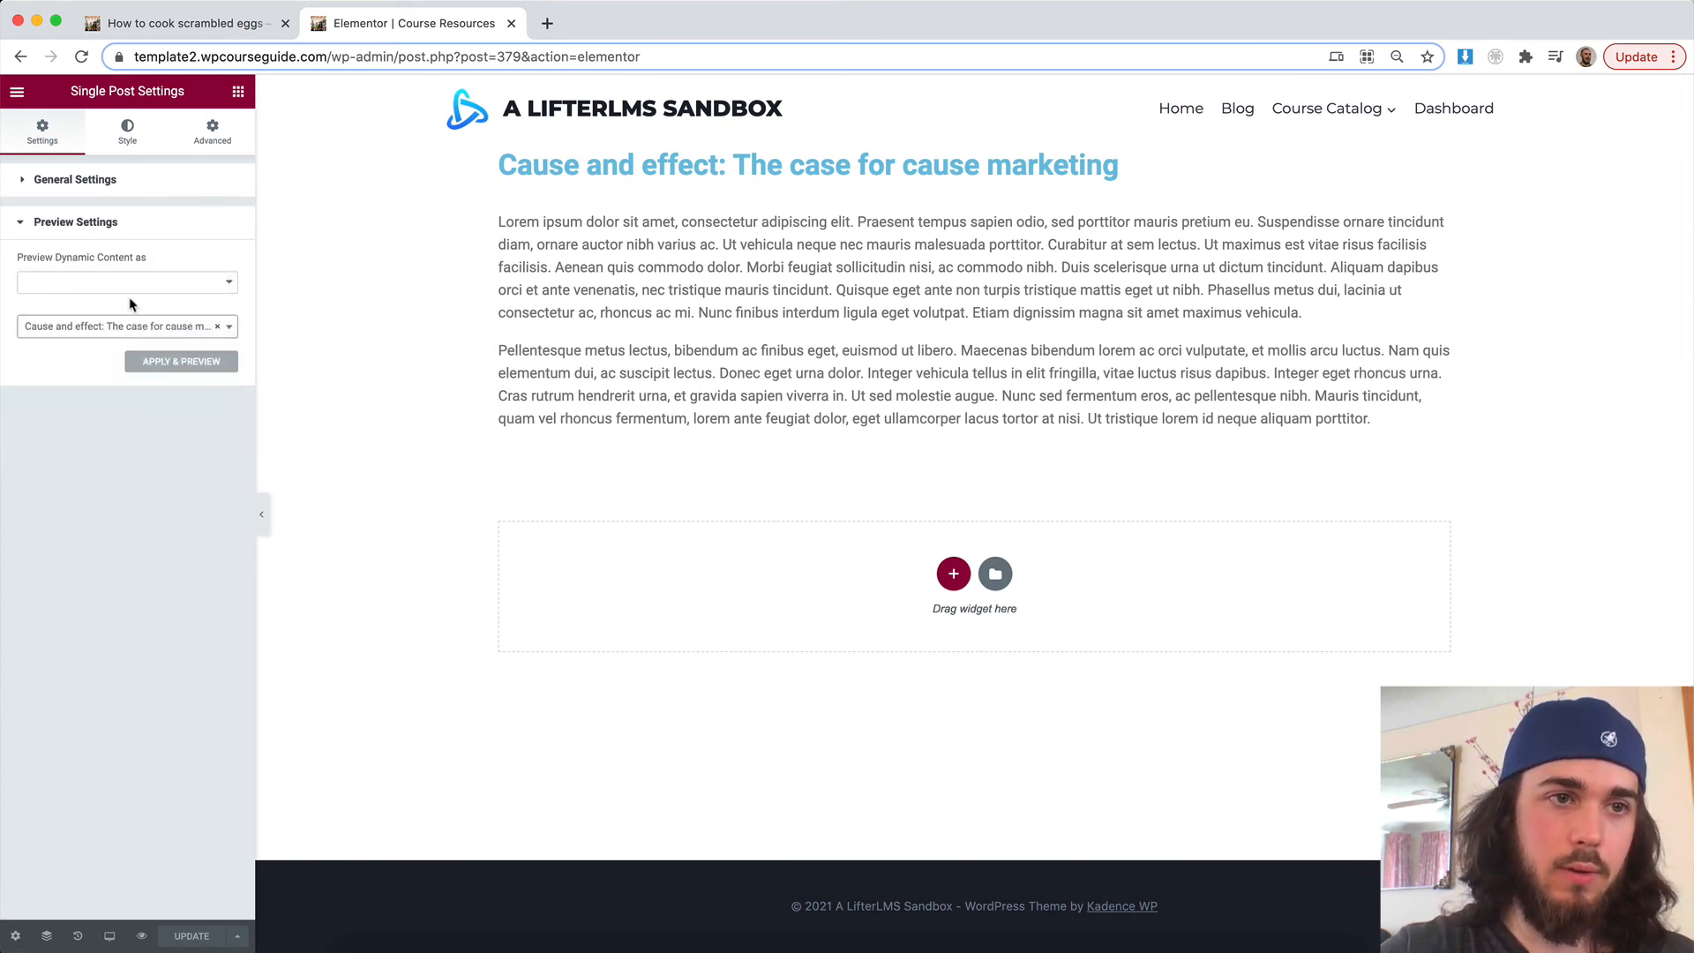
pyautogui.click(130, 290)
pyautogui.click(114, 352)
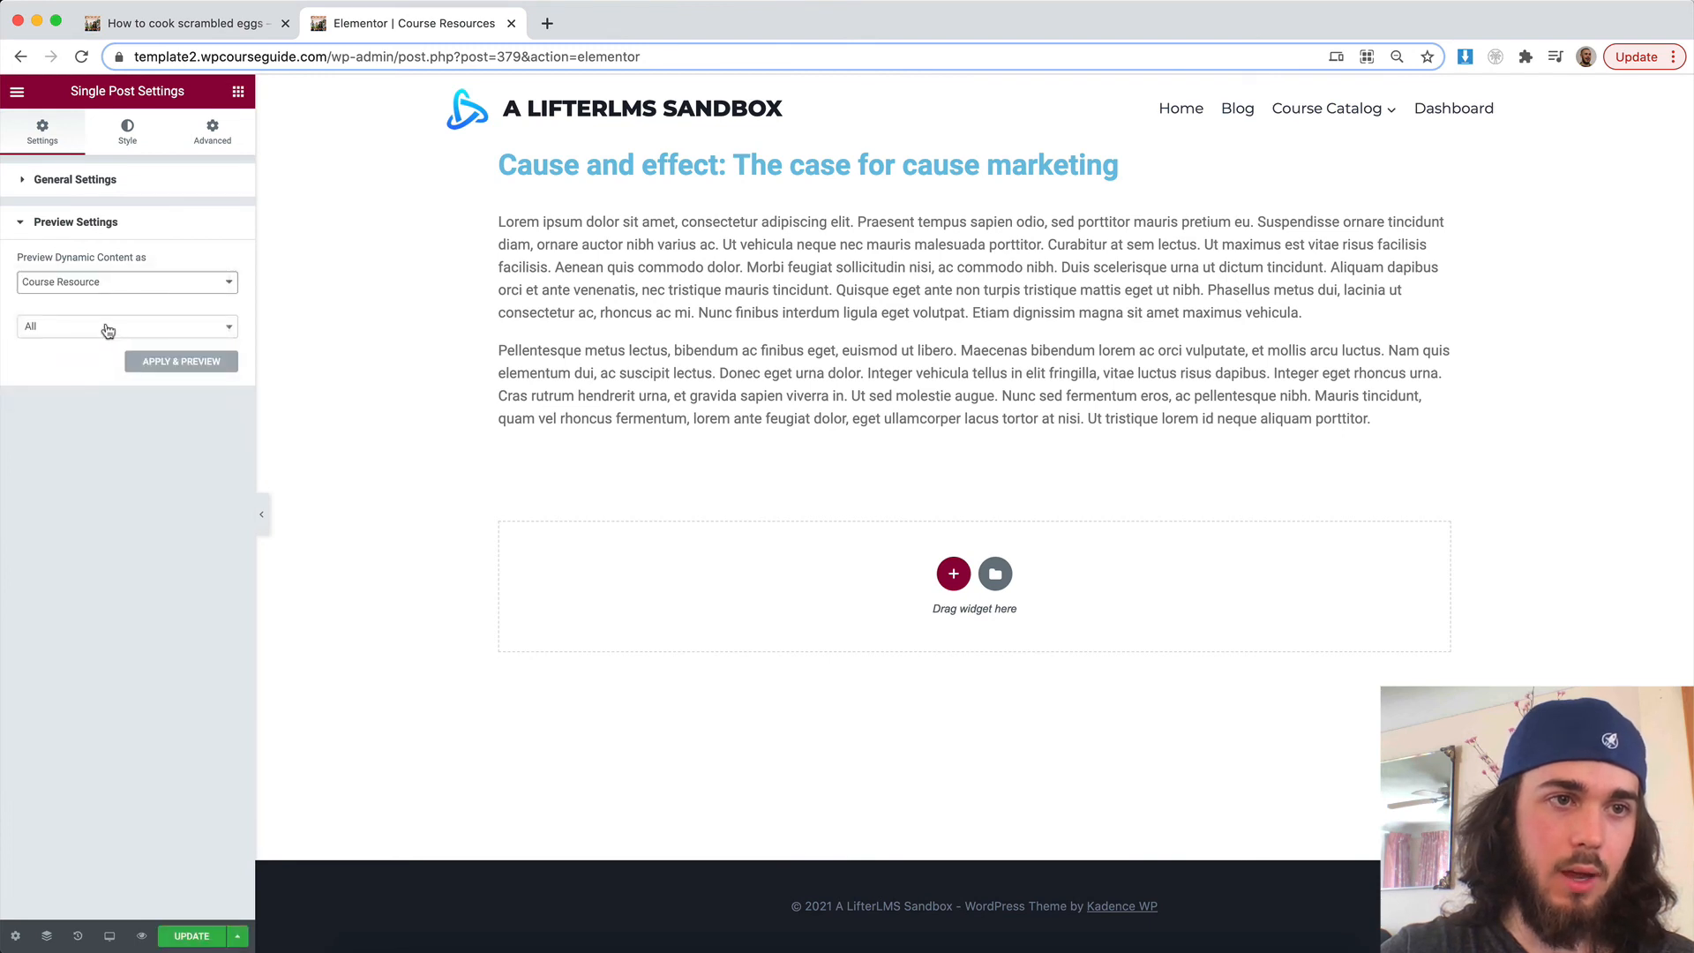
pyautogui.click(108, 331)
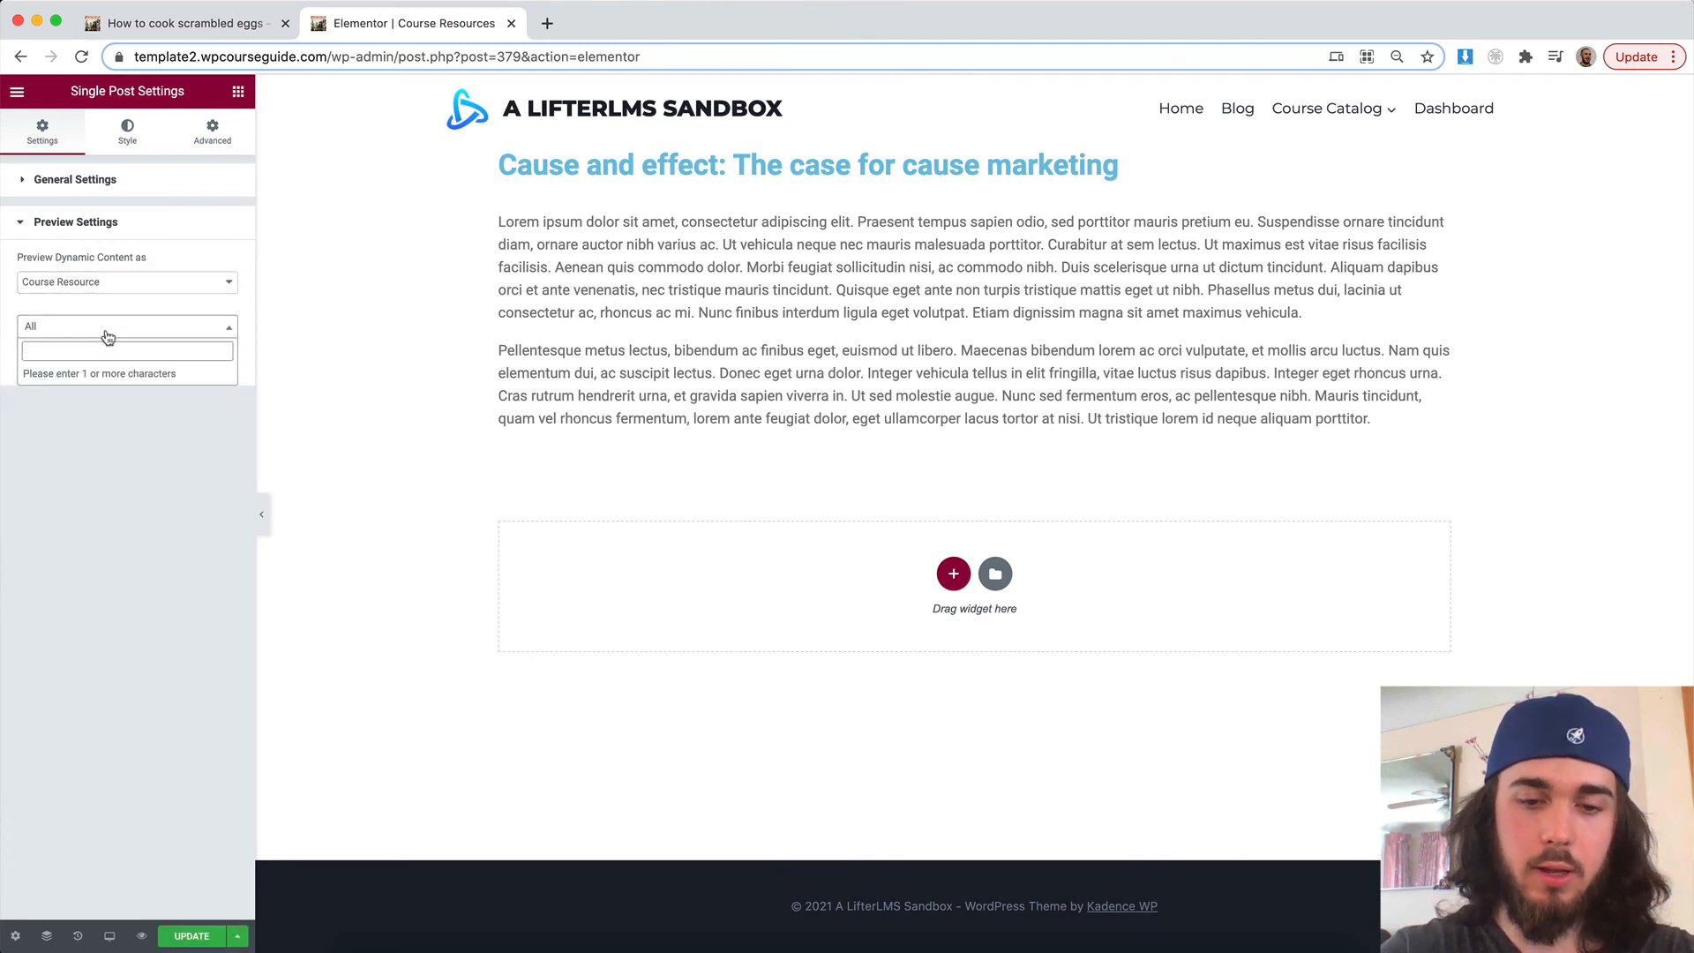
pyautogui.write('h')
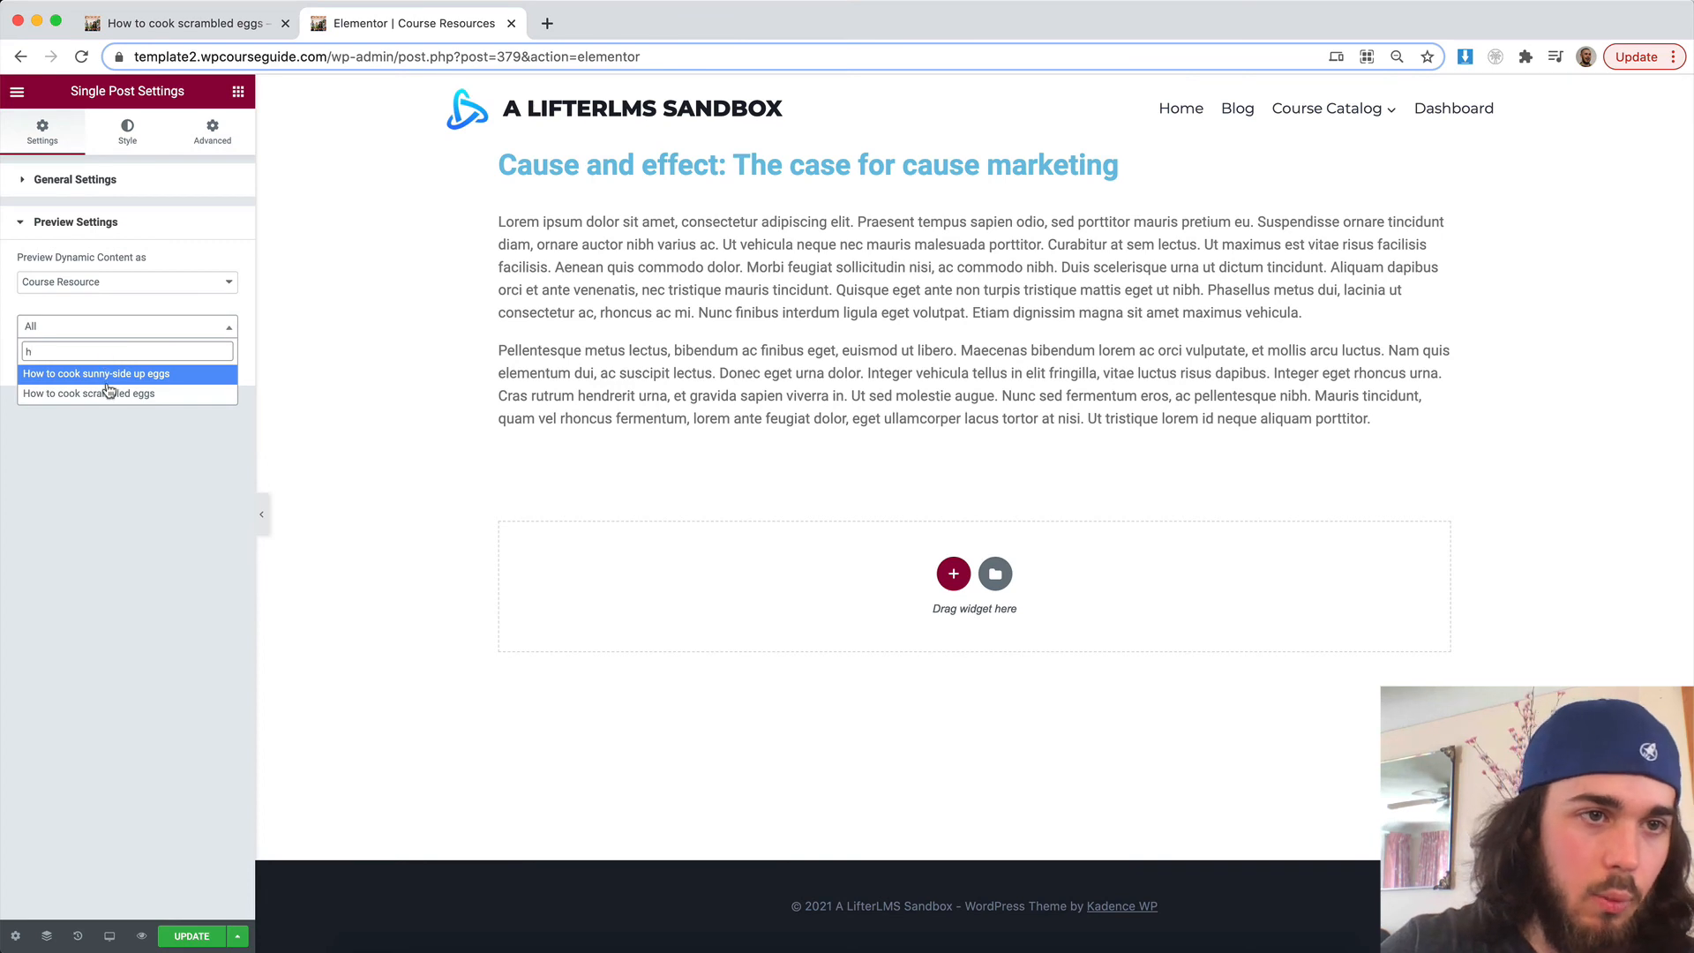
pyautogui.click(150, 399)
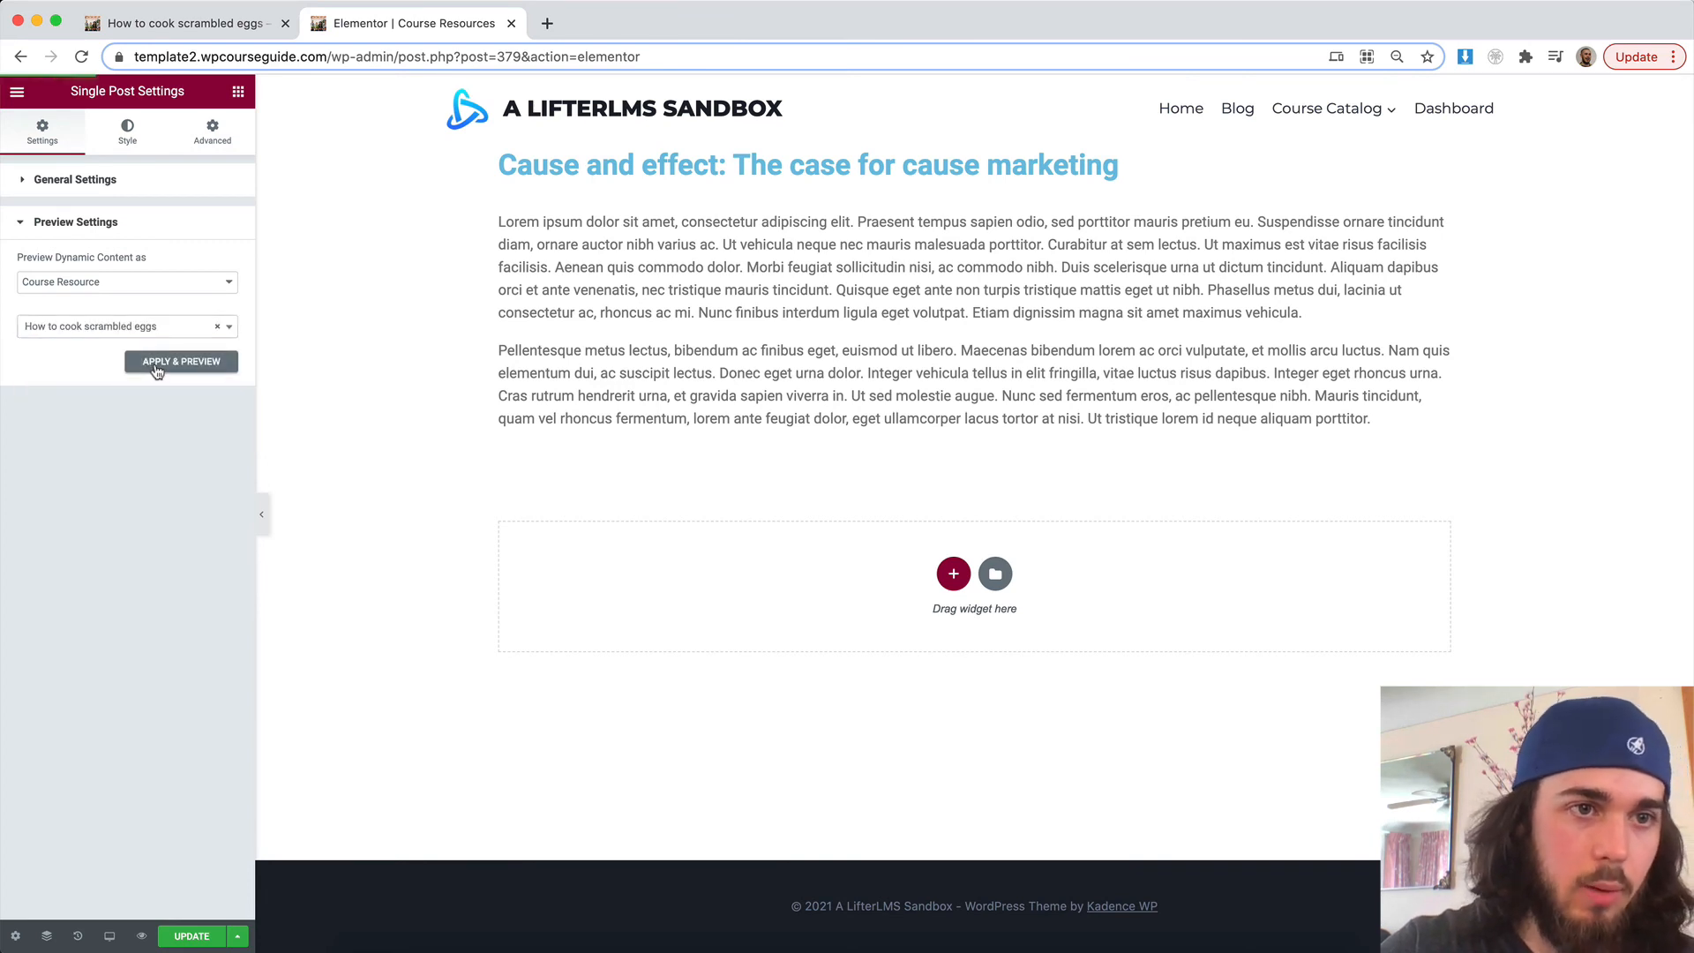
pyautogui.click(177, 362)
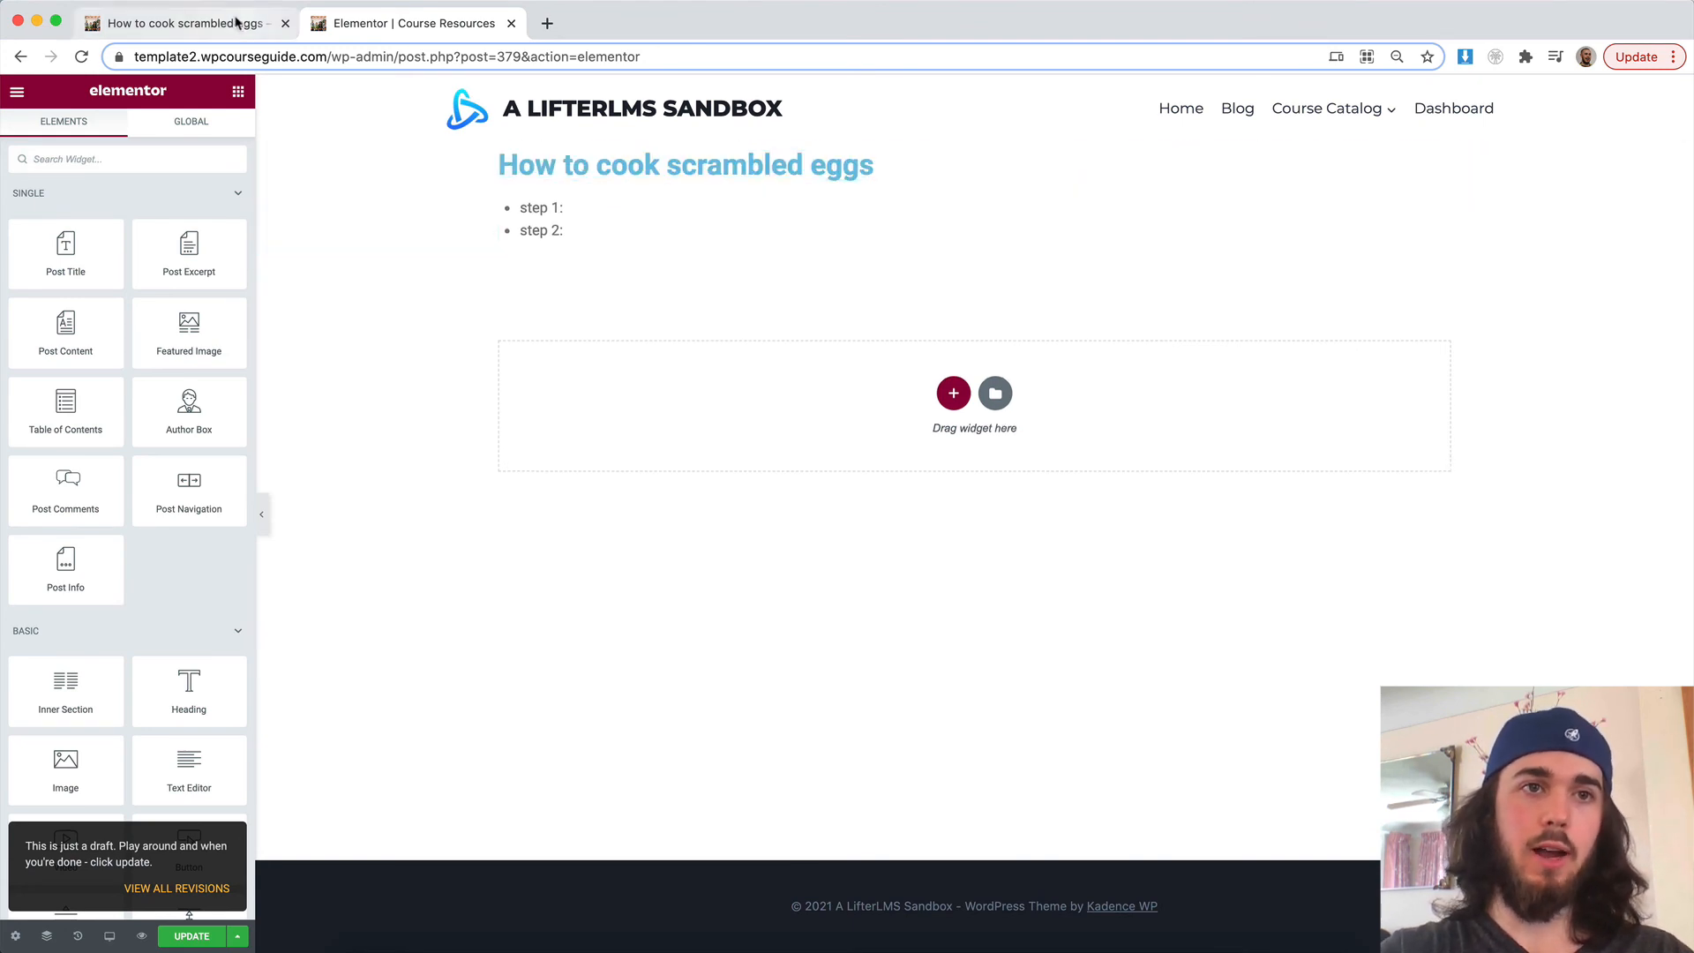
# - Compare the template preview with the live scrambled eggs page, examining the title and step list
pyautogui.click(233, 26)
pyautogui.click(372, 26)
pyautogui.click(251, 27)
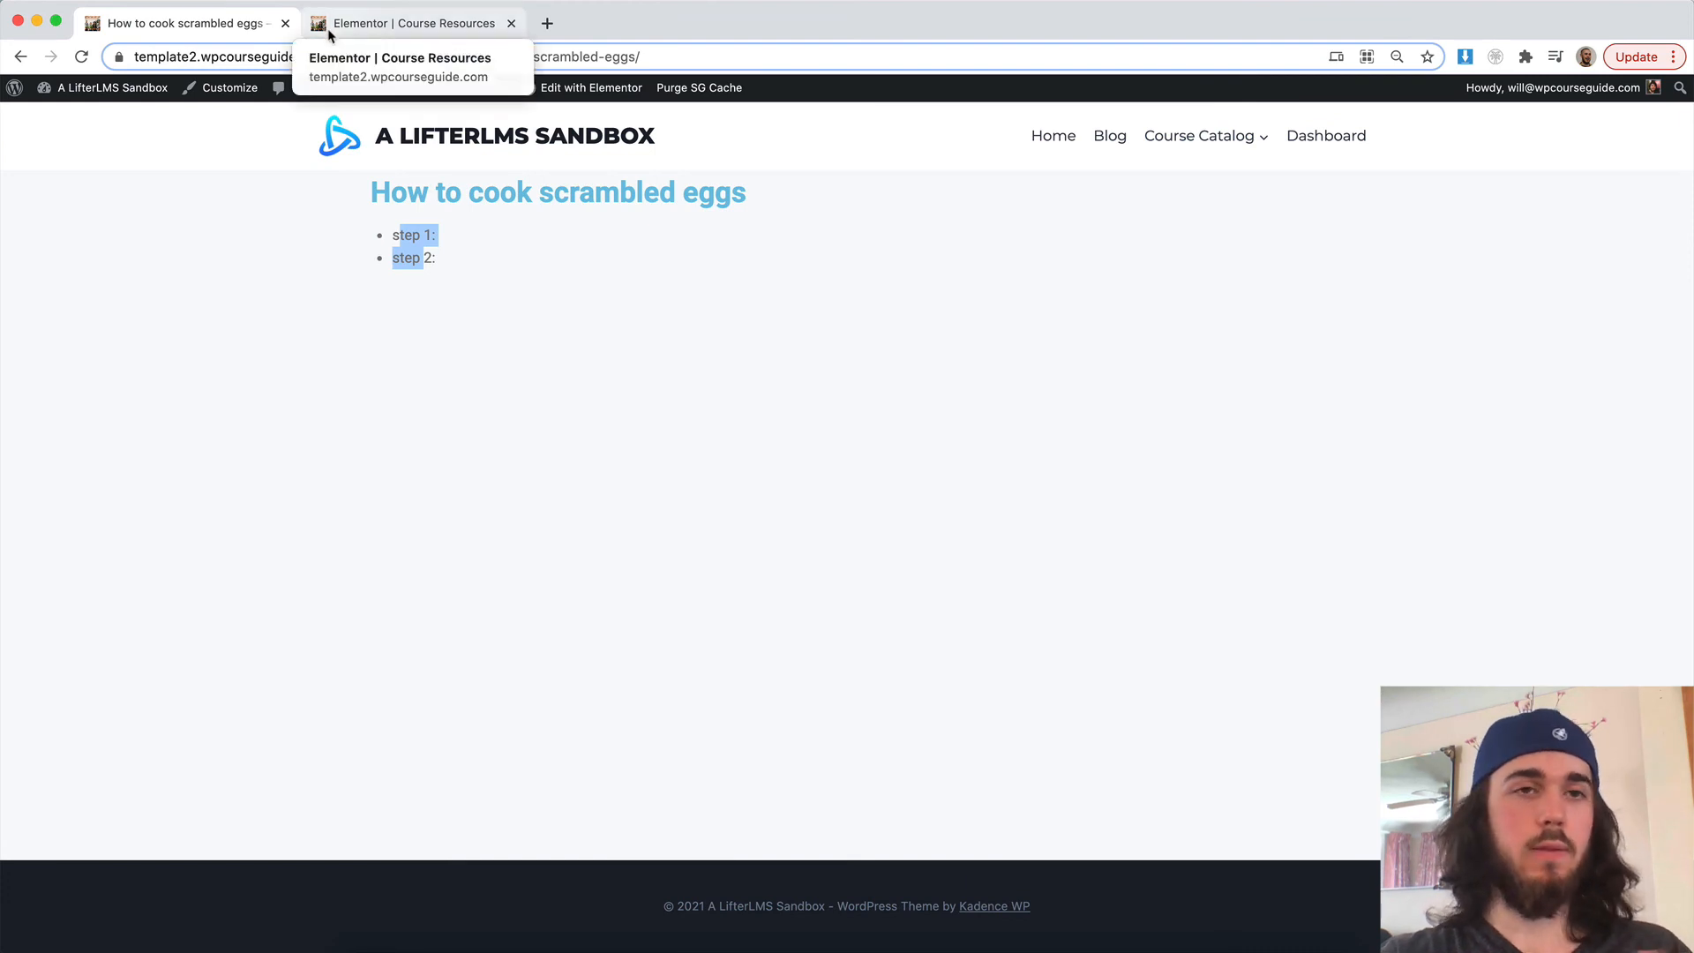
pyautogui.moveTo(399, 205); pyautogui.dragTo(443, 274)
pyautogui.click(443, 286)
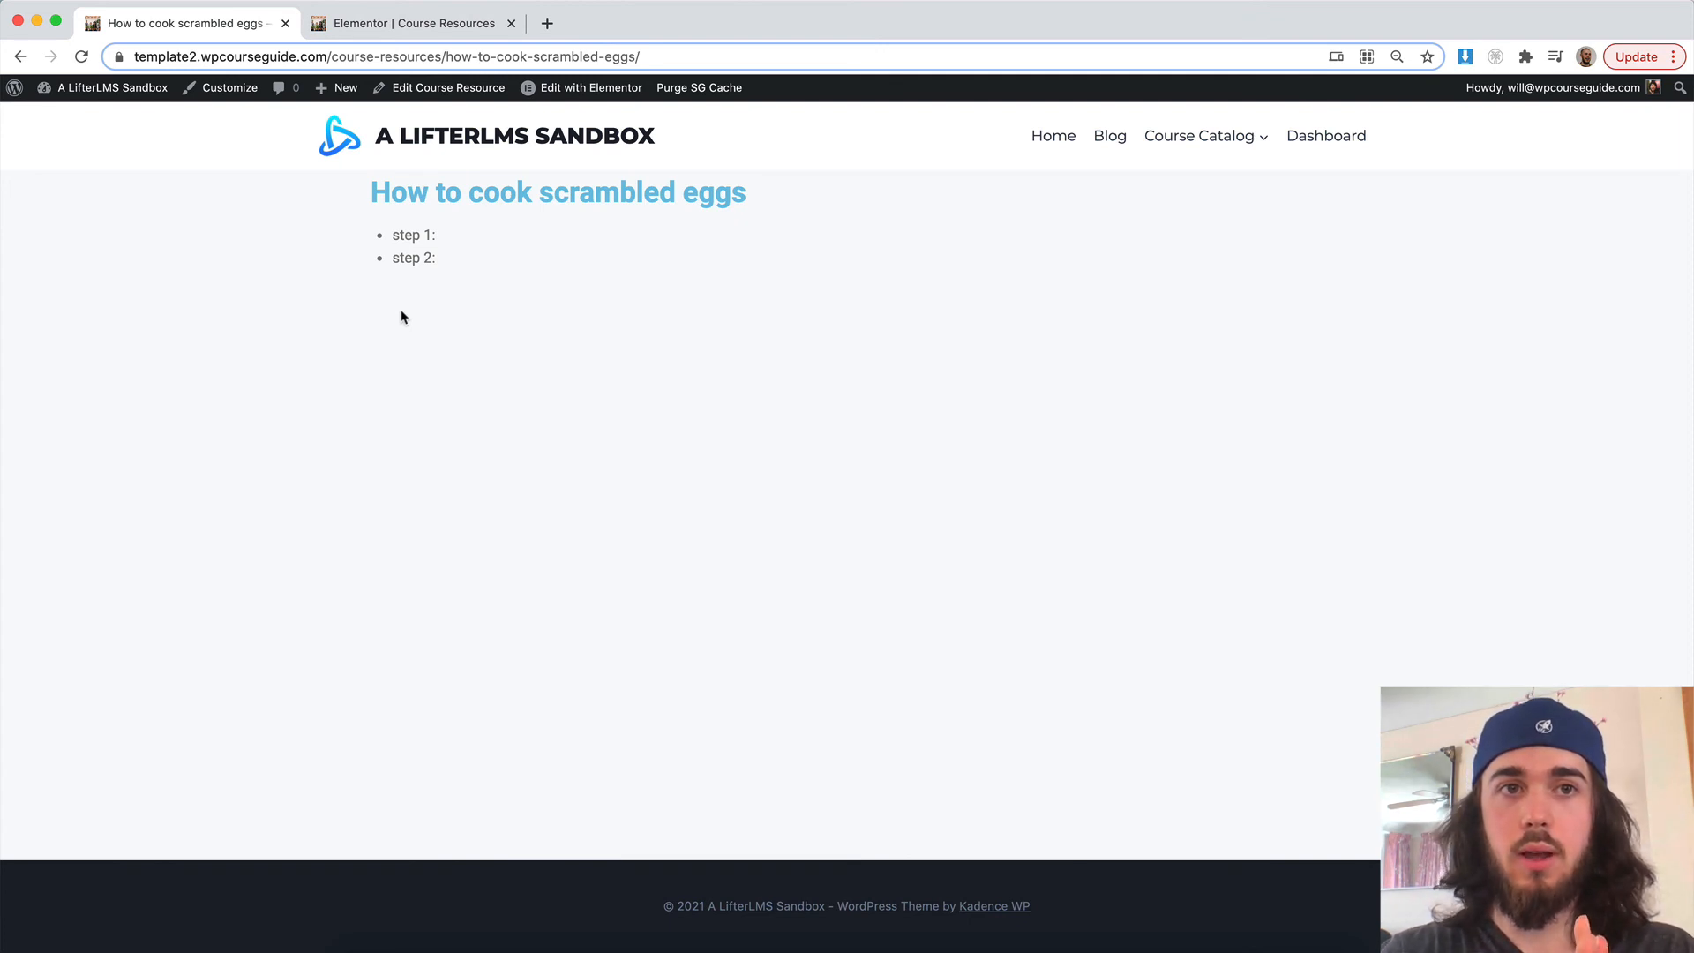
# - Inspect the template heading's dynamic title setting and compare it with the title on the live resource page
pyautogui.click(402, 25)
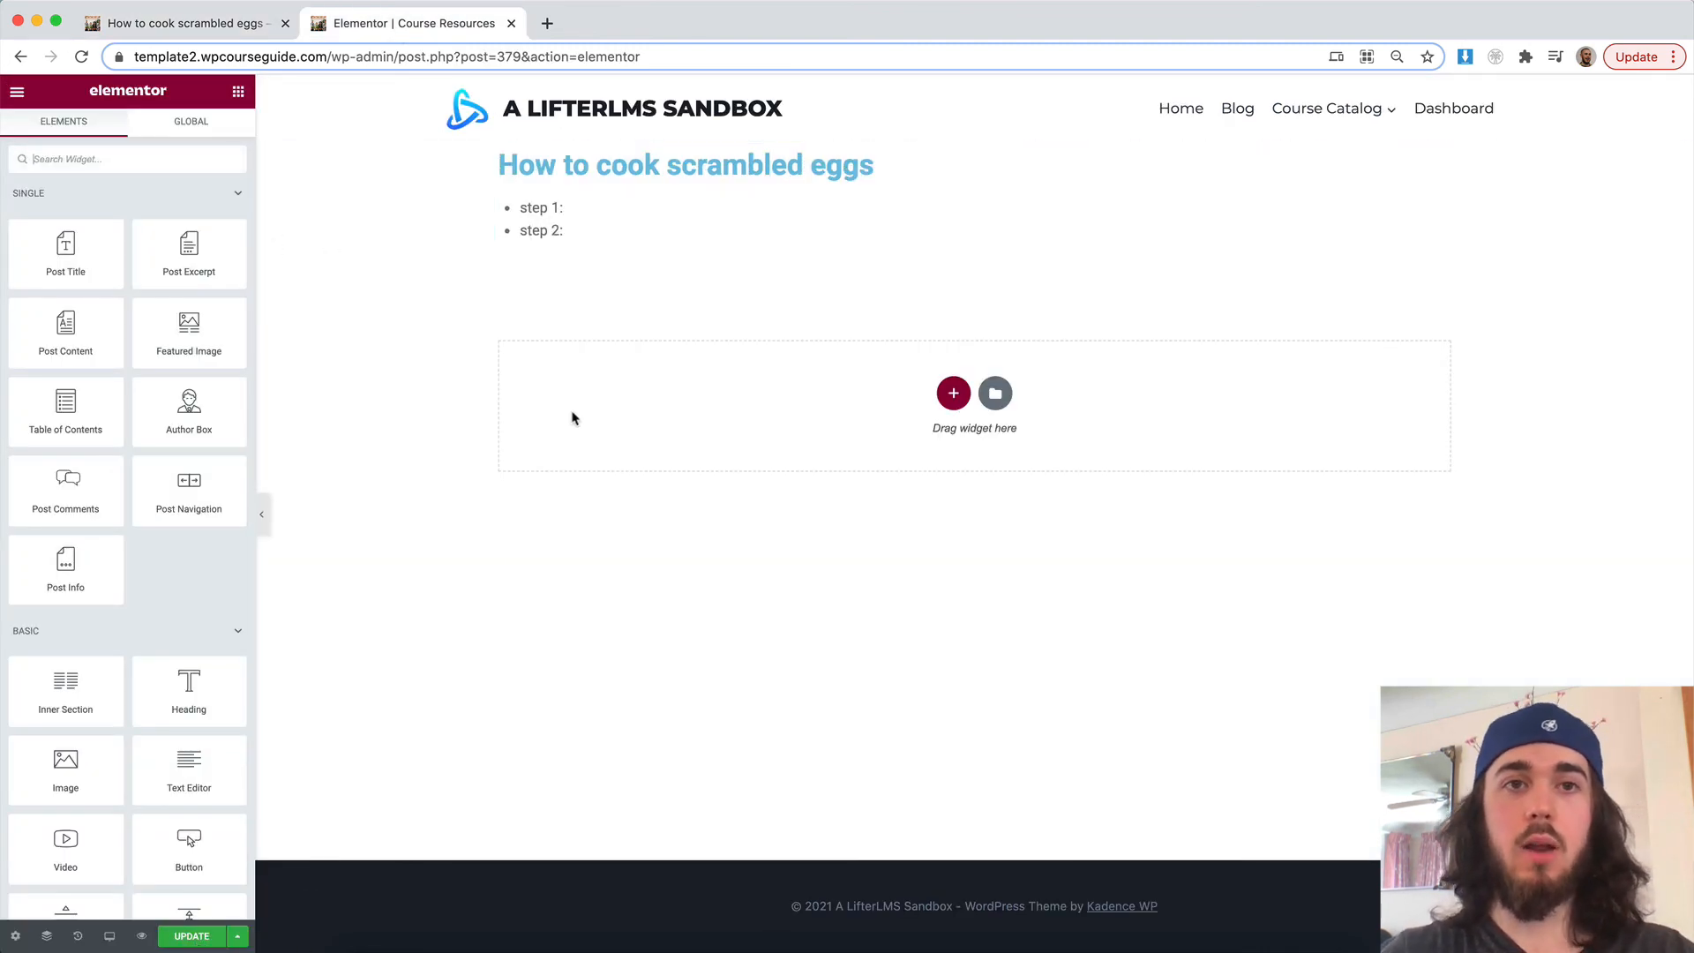
pyautogui.click(635, 179)
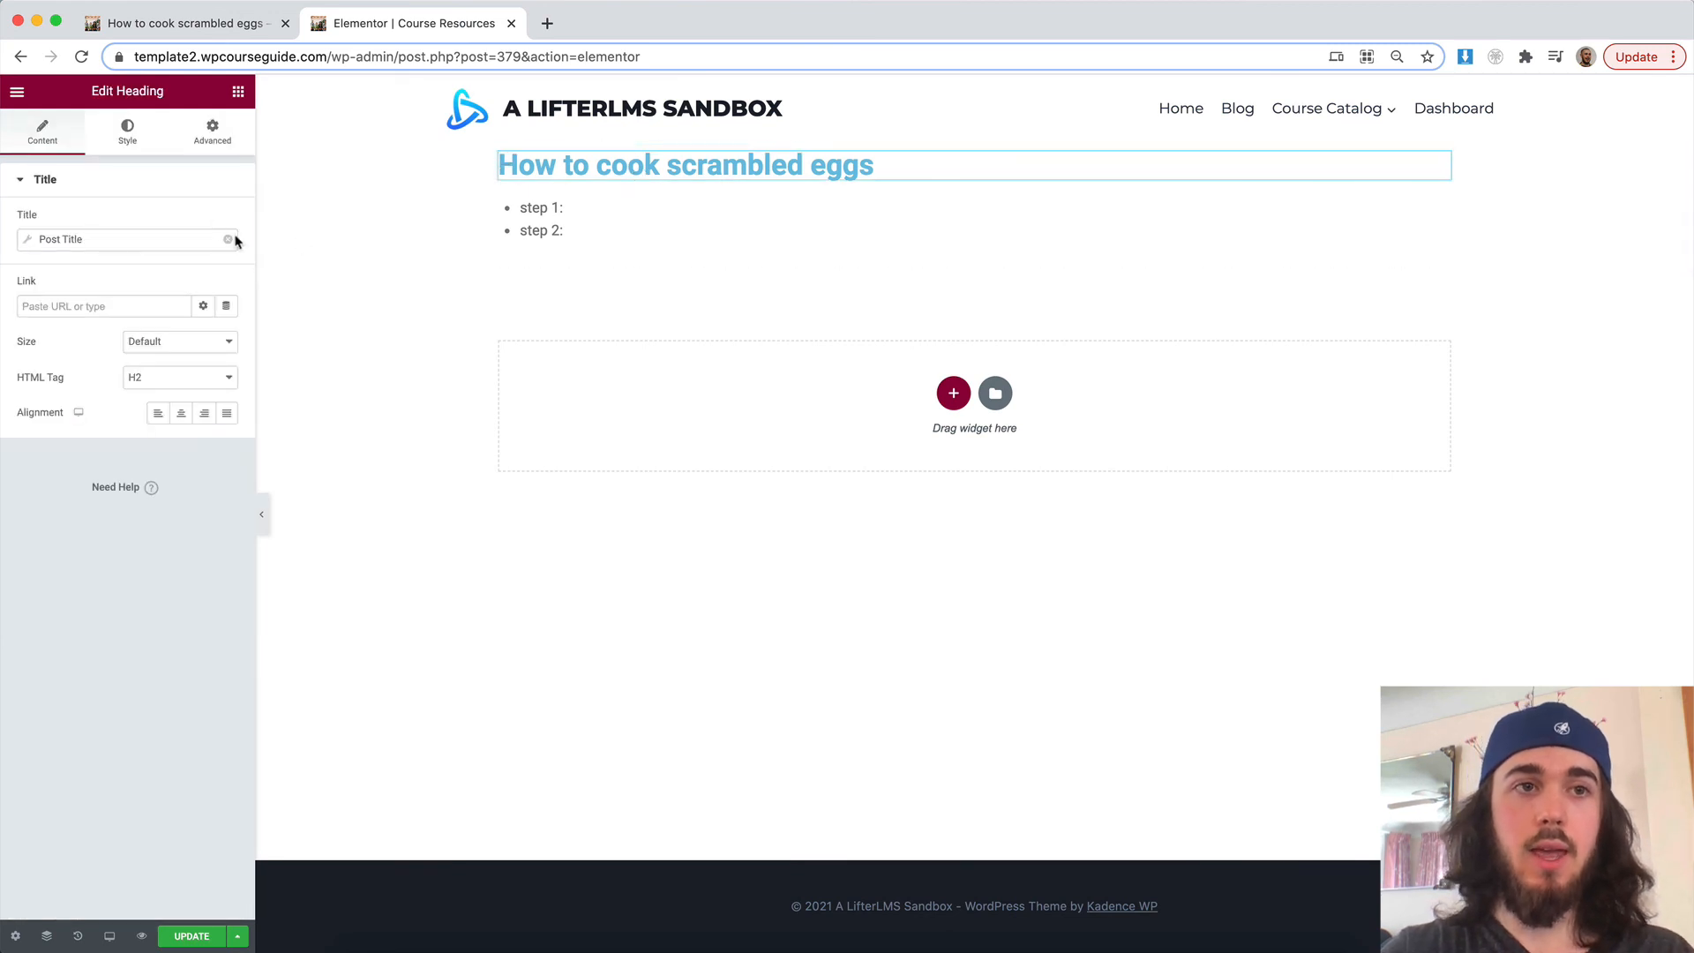
pyautogui.click(215, 27)
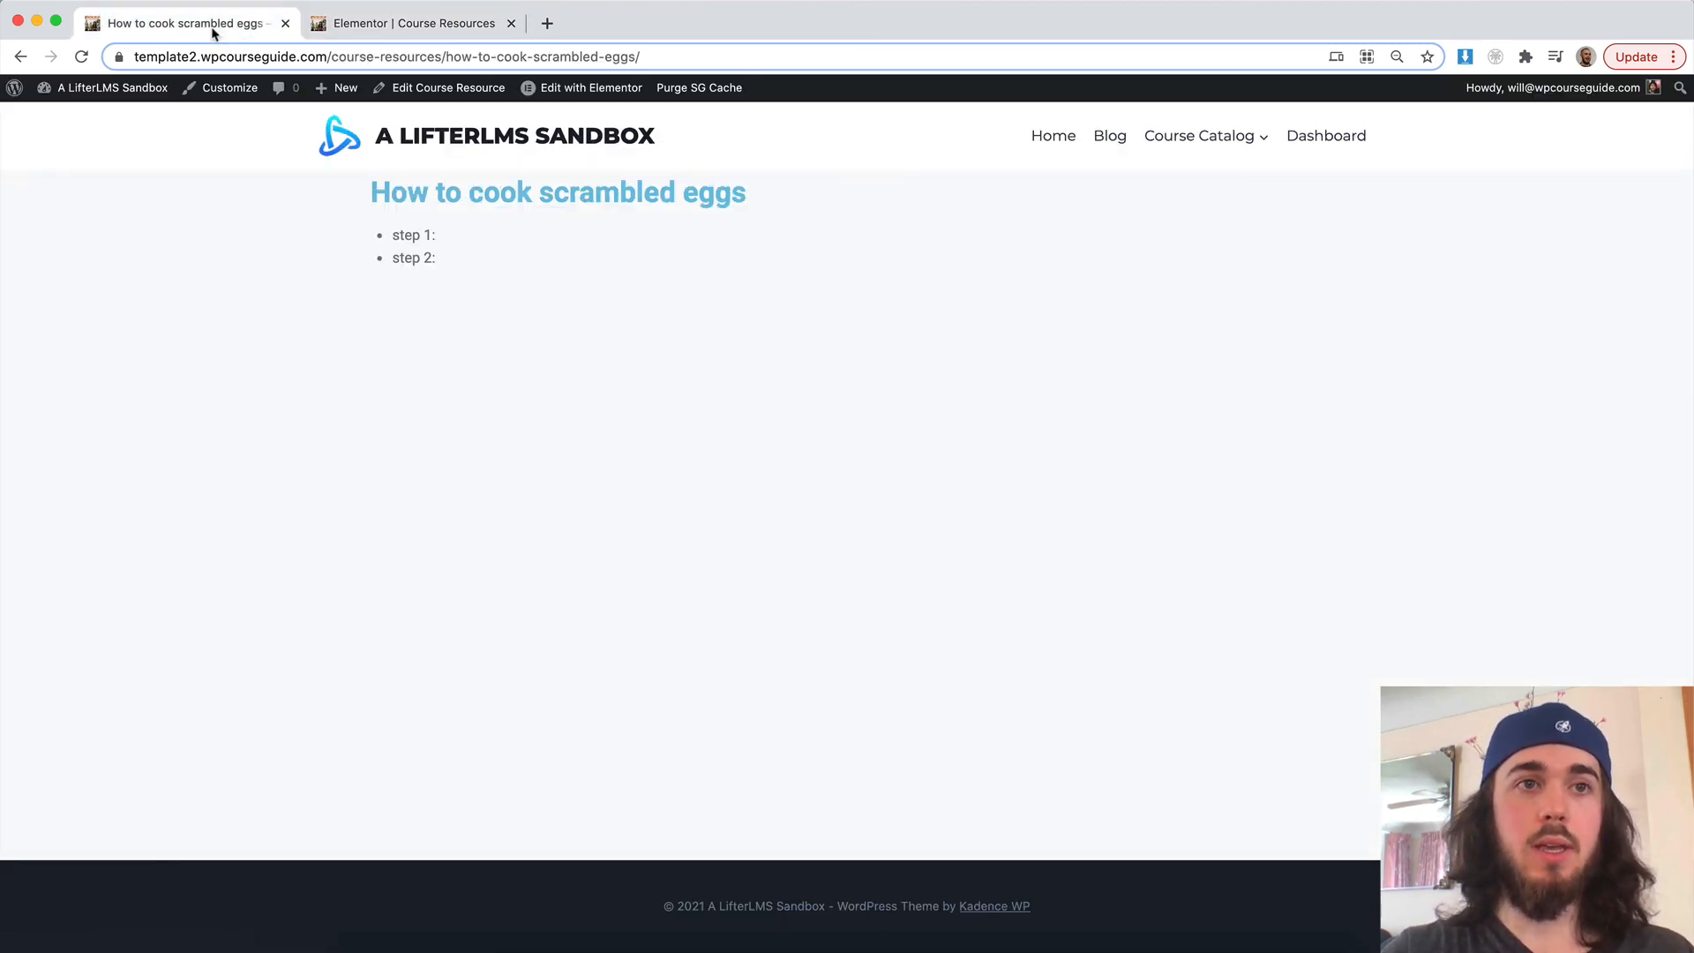
pyautogui.moveTo(484, 192); pyautogui.dragTo(392, 192)
pyautogui.moveTo(554, 194); pyautogui.dragTo(600, 194)
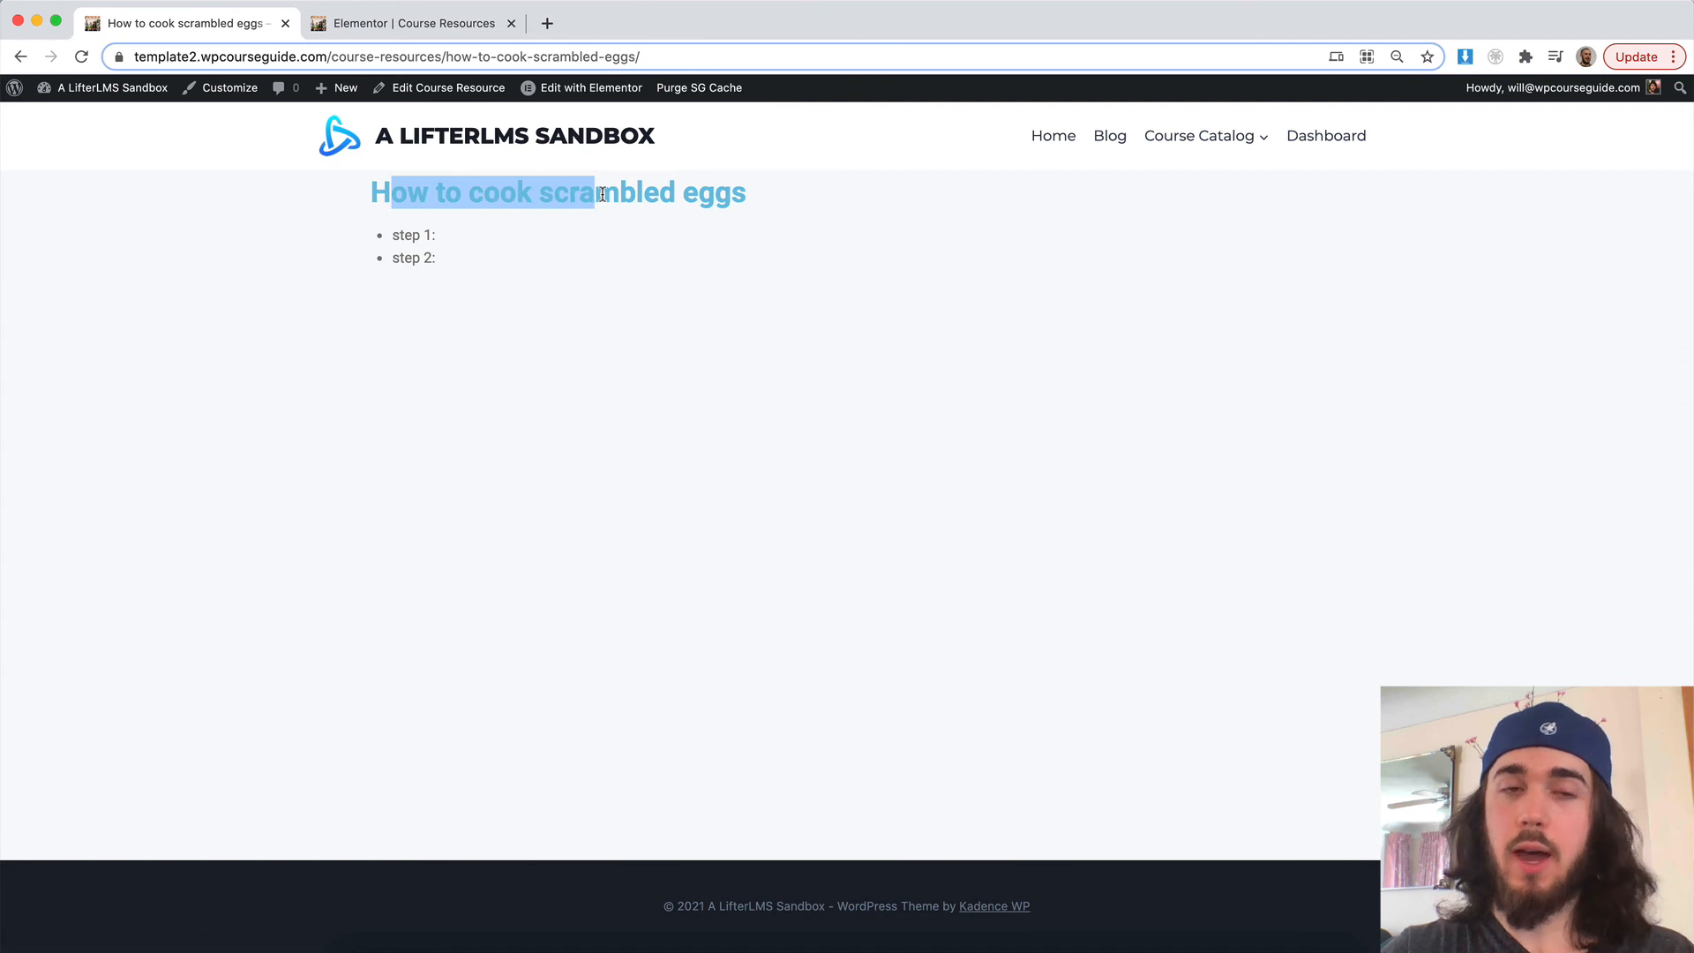
pyautogui.click(595, 193)
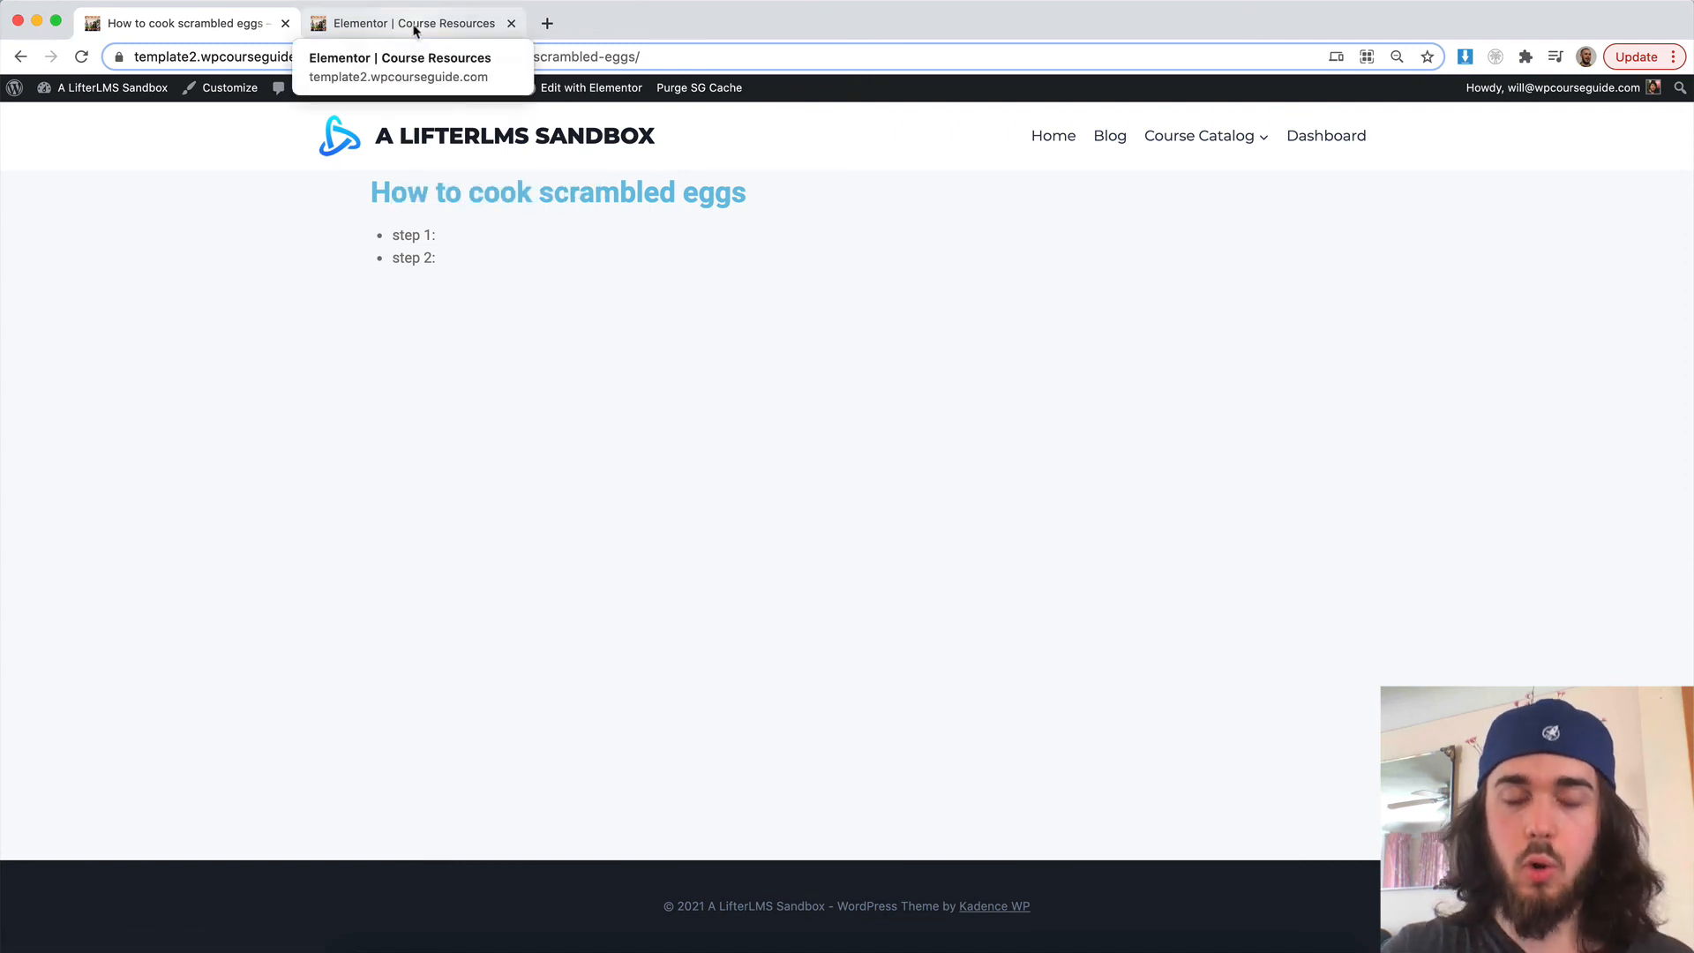
# - Change the text color of the template's dynamic title heading to pink and update the template
pyautogui.click(413, 26)
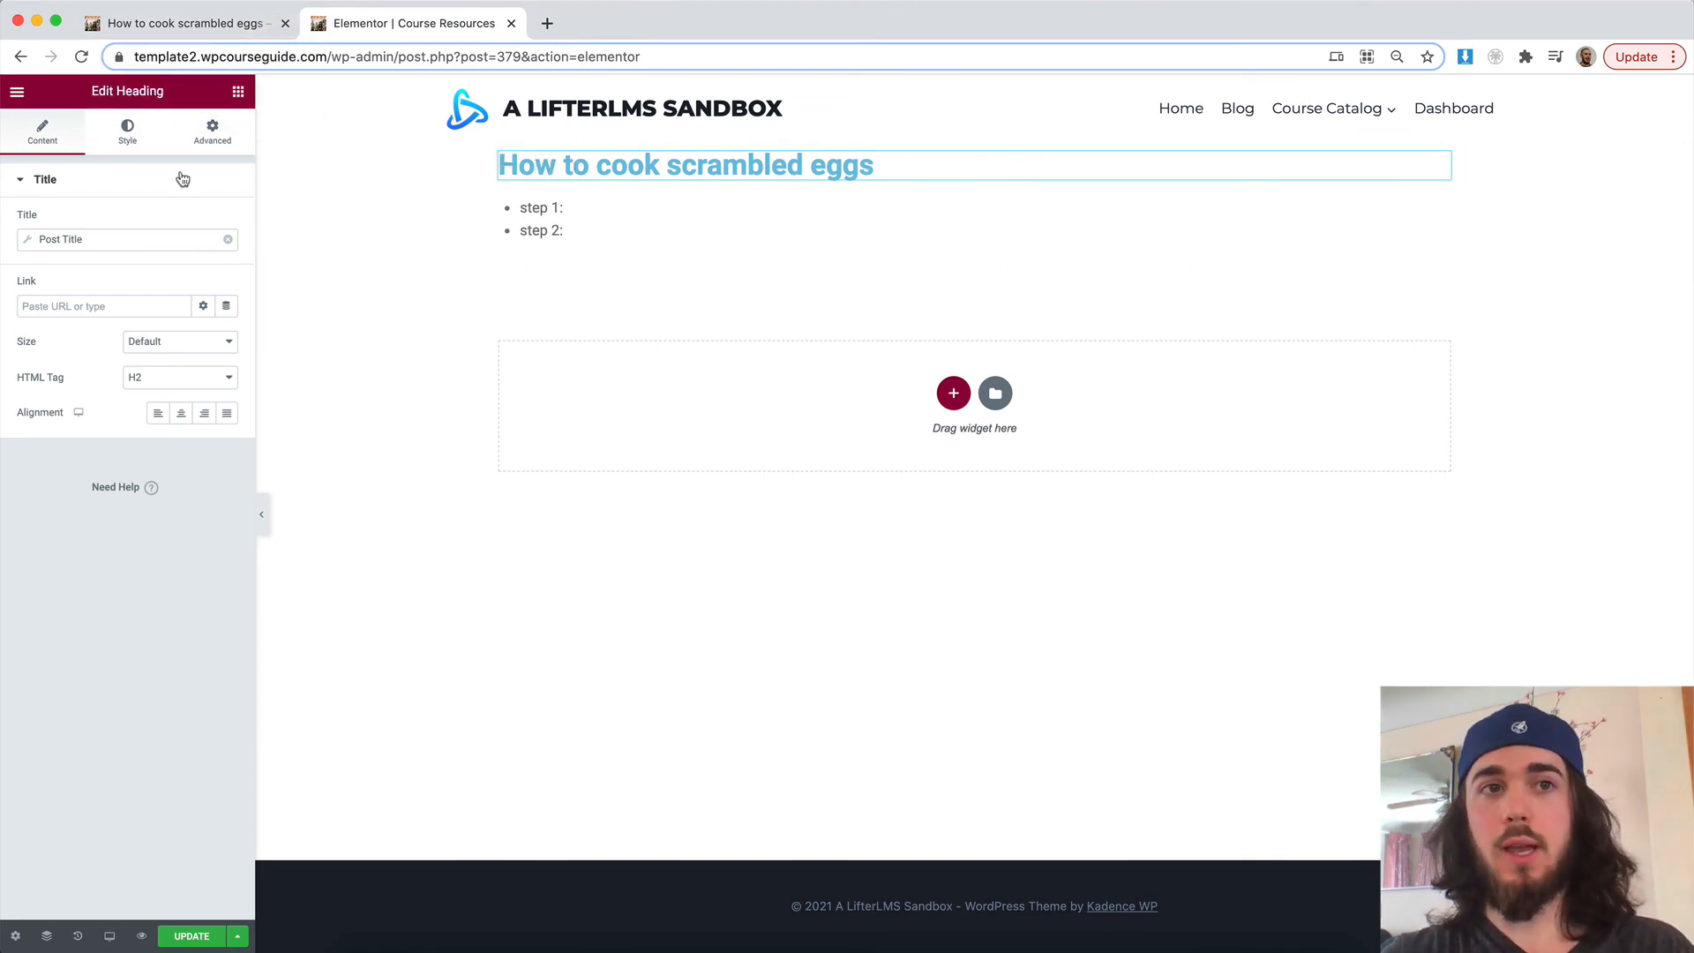
pyautogui.click(128, 130)
pyautogui.click(226, 220)
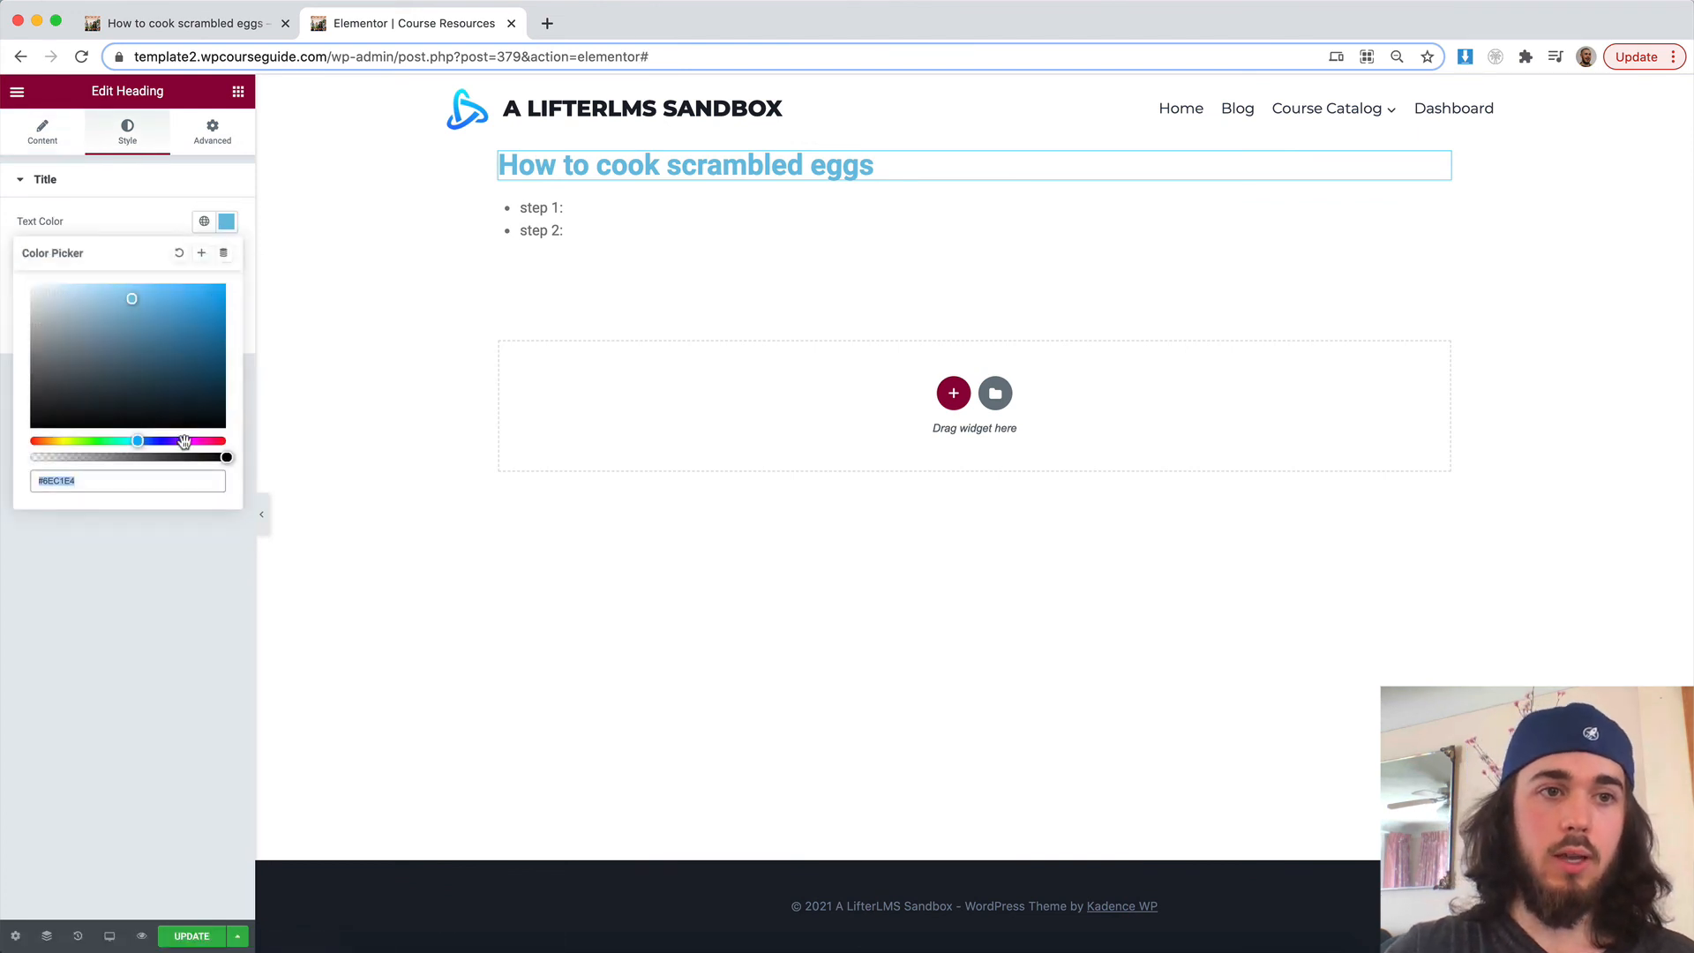
pyautogui.moveTo(138, 441); pyautogui.dragTo(201, 441)
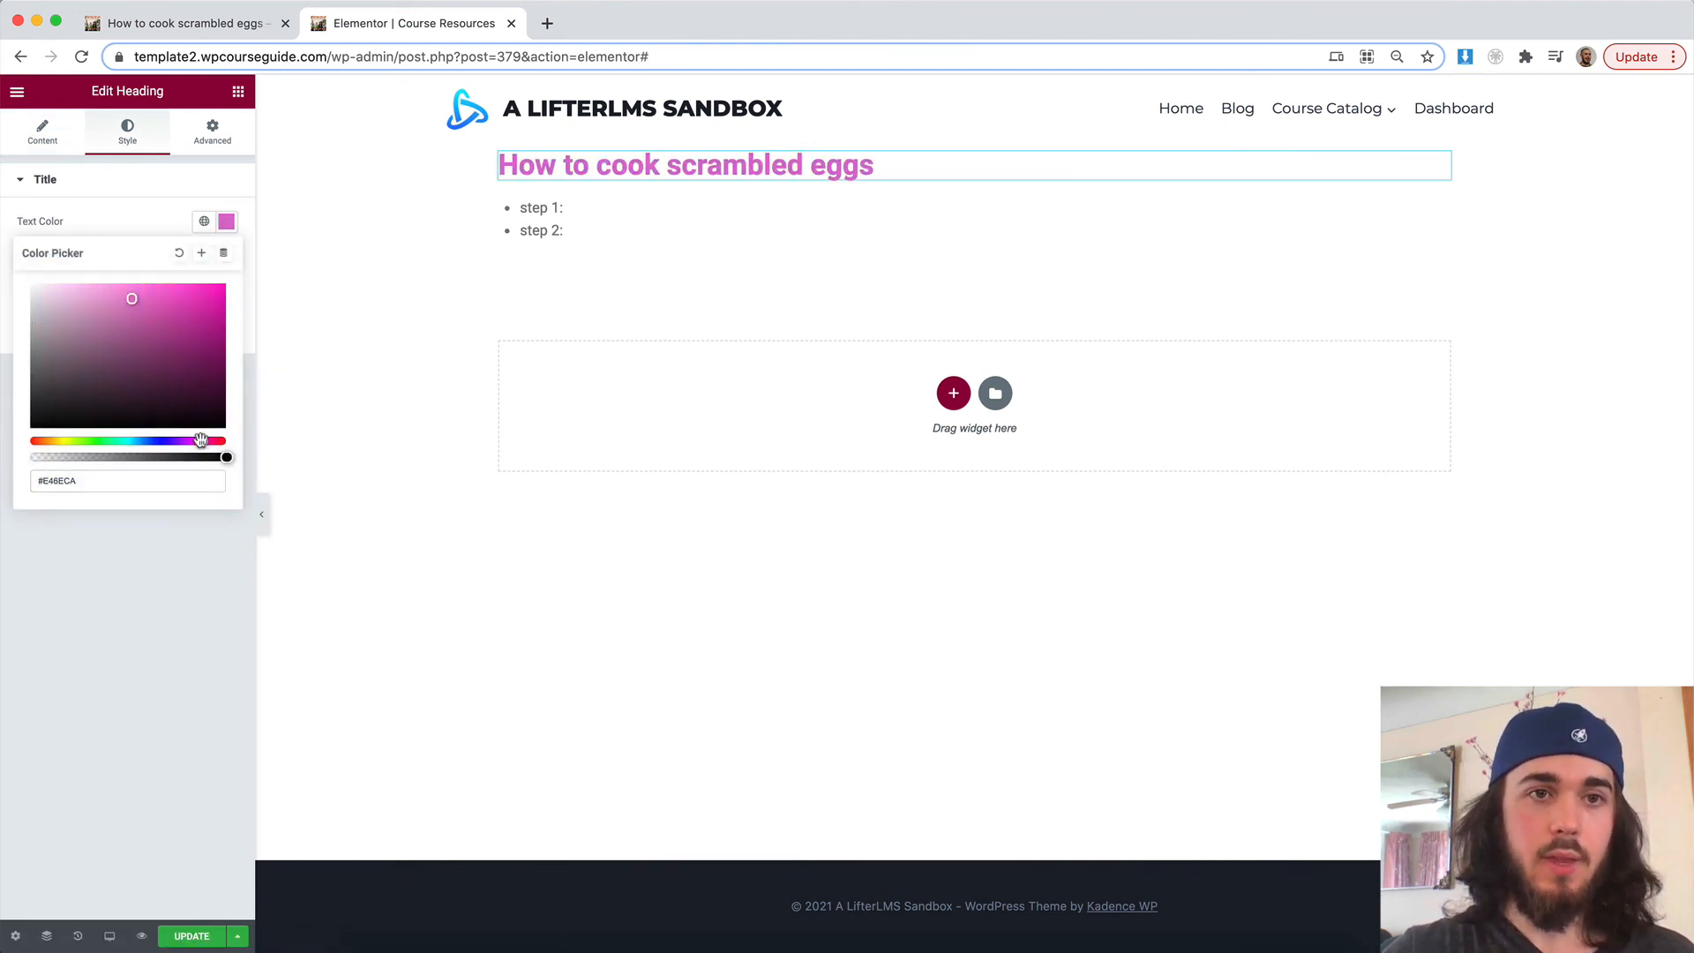
pyautogui.click(193, 941)
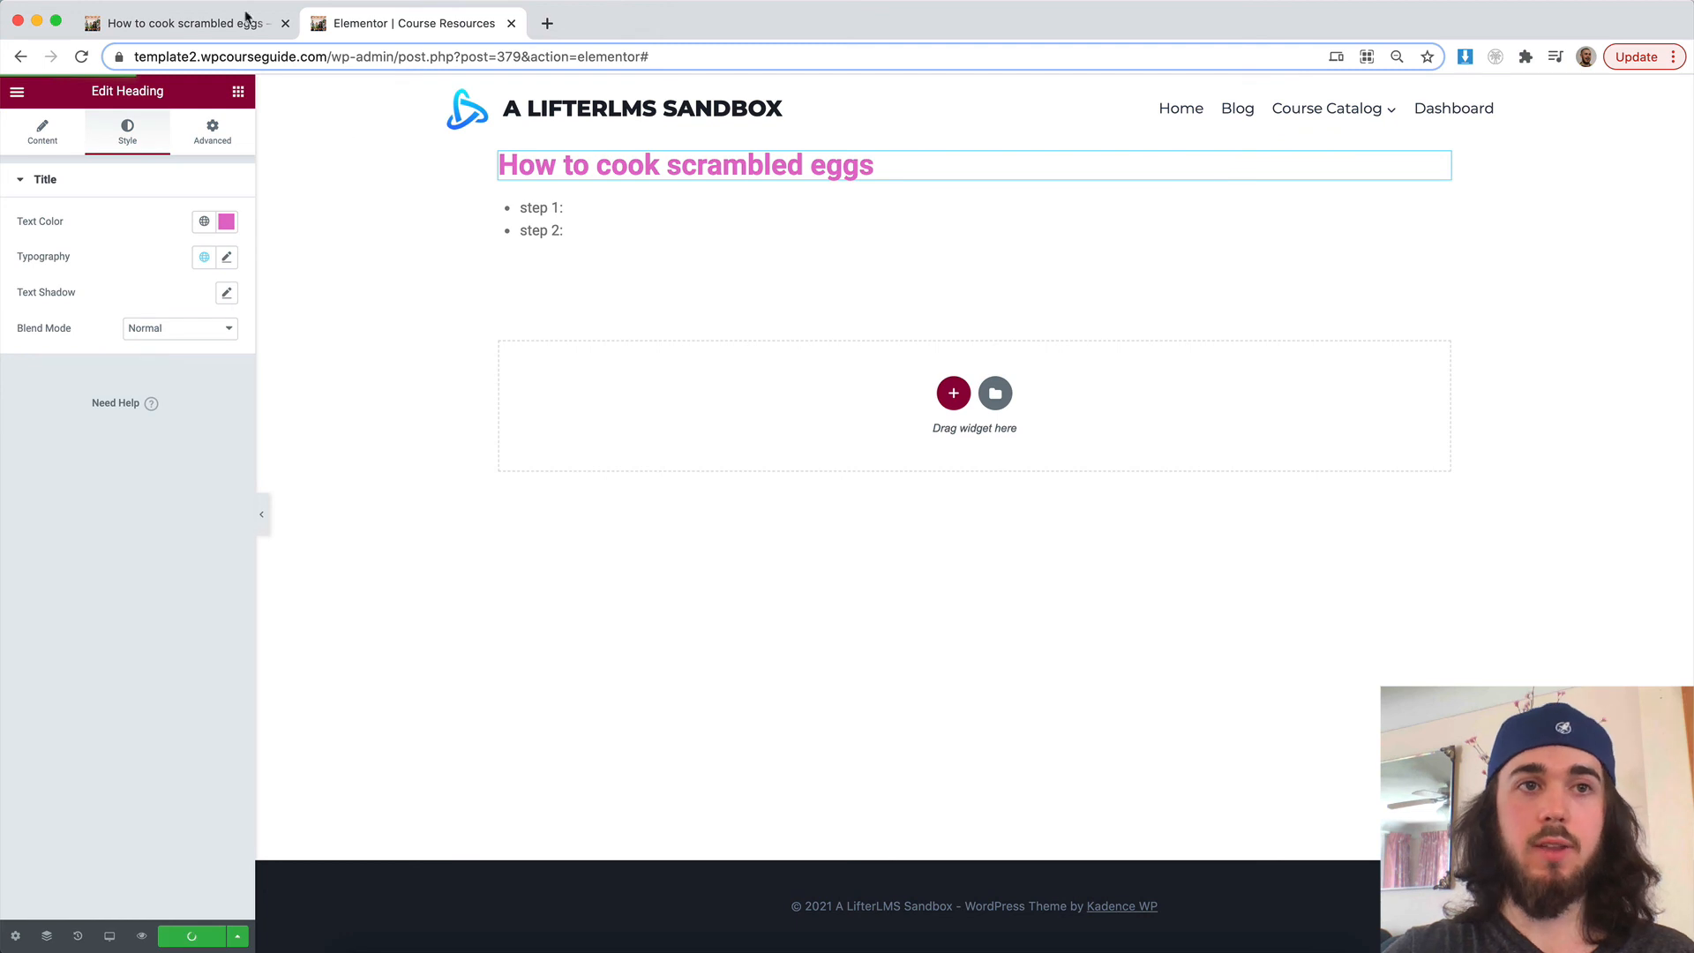
# - Check the heading color on the live "How to cook scrambled eggs" and "How to cook sunny-side up eggs" resource pages
pyautogui.click(186, 23)
pyautogui.press('super+r')
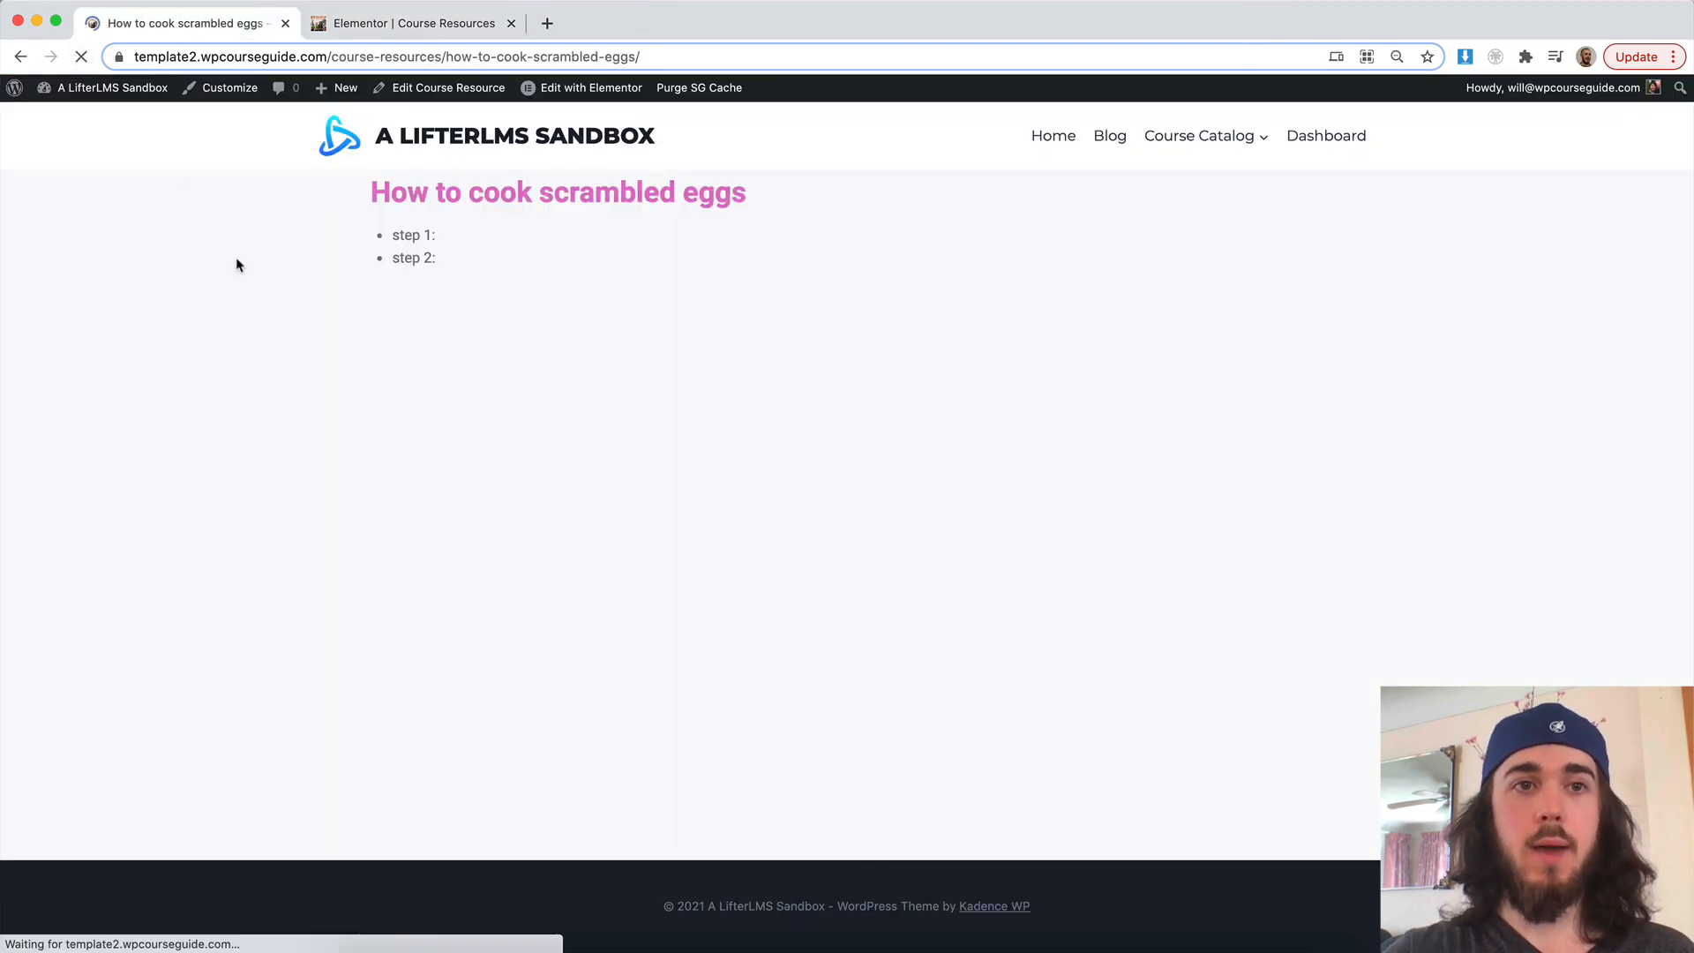
pyautogui.click(129, 97)
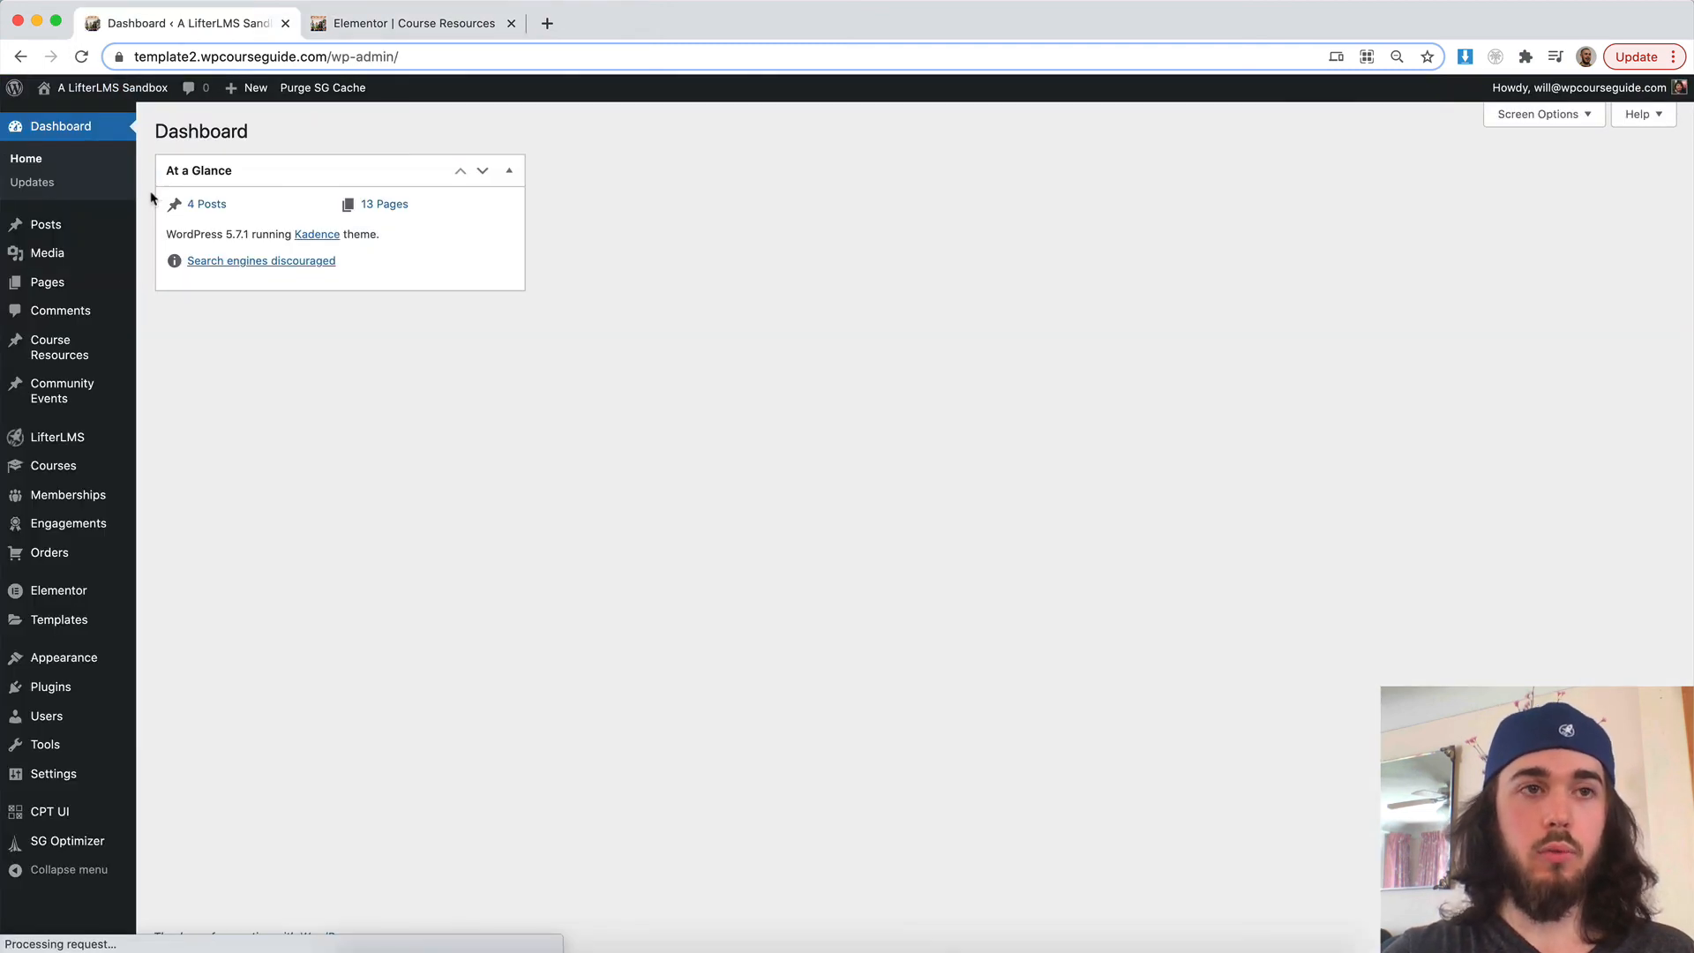
pyautogui.click(76, 349)
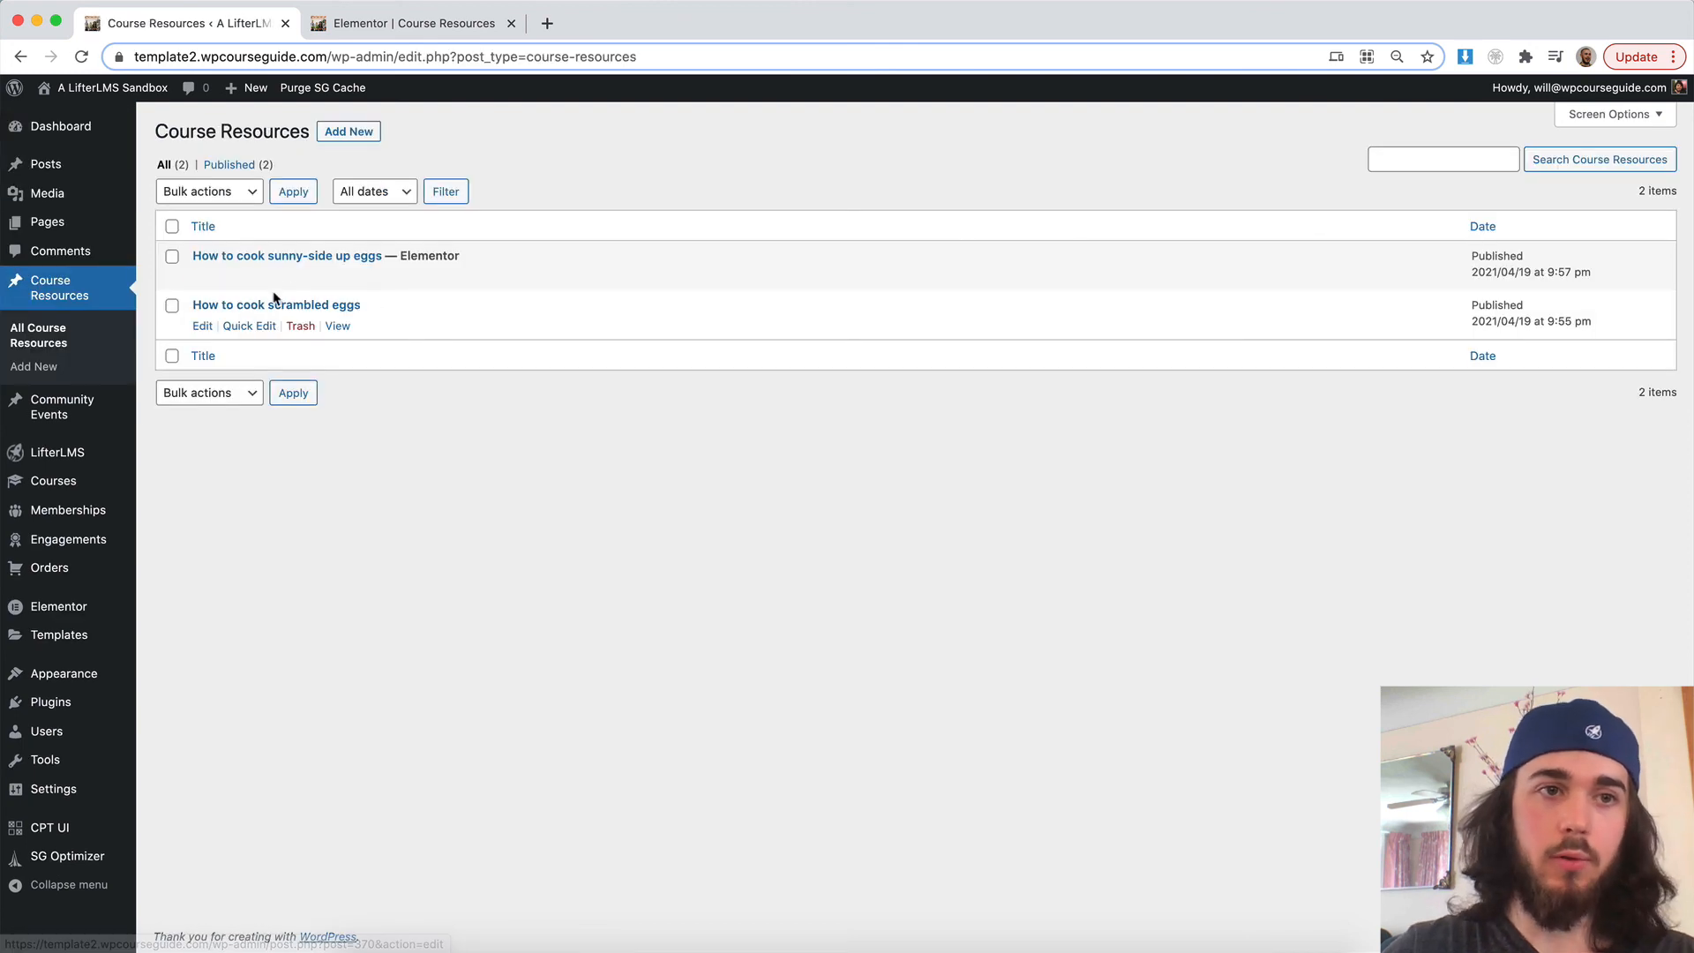
pyautogui.click(231, 259)
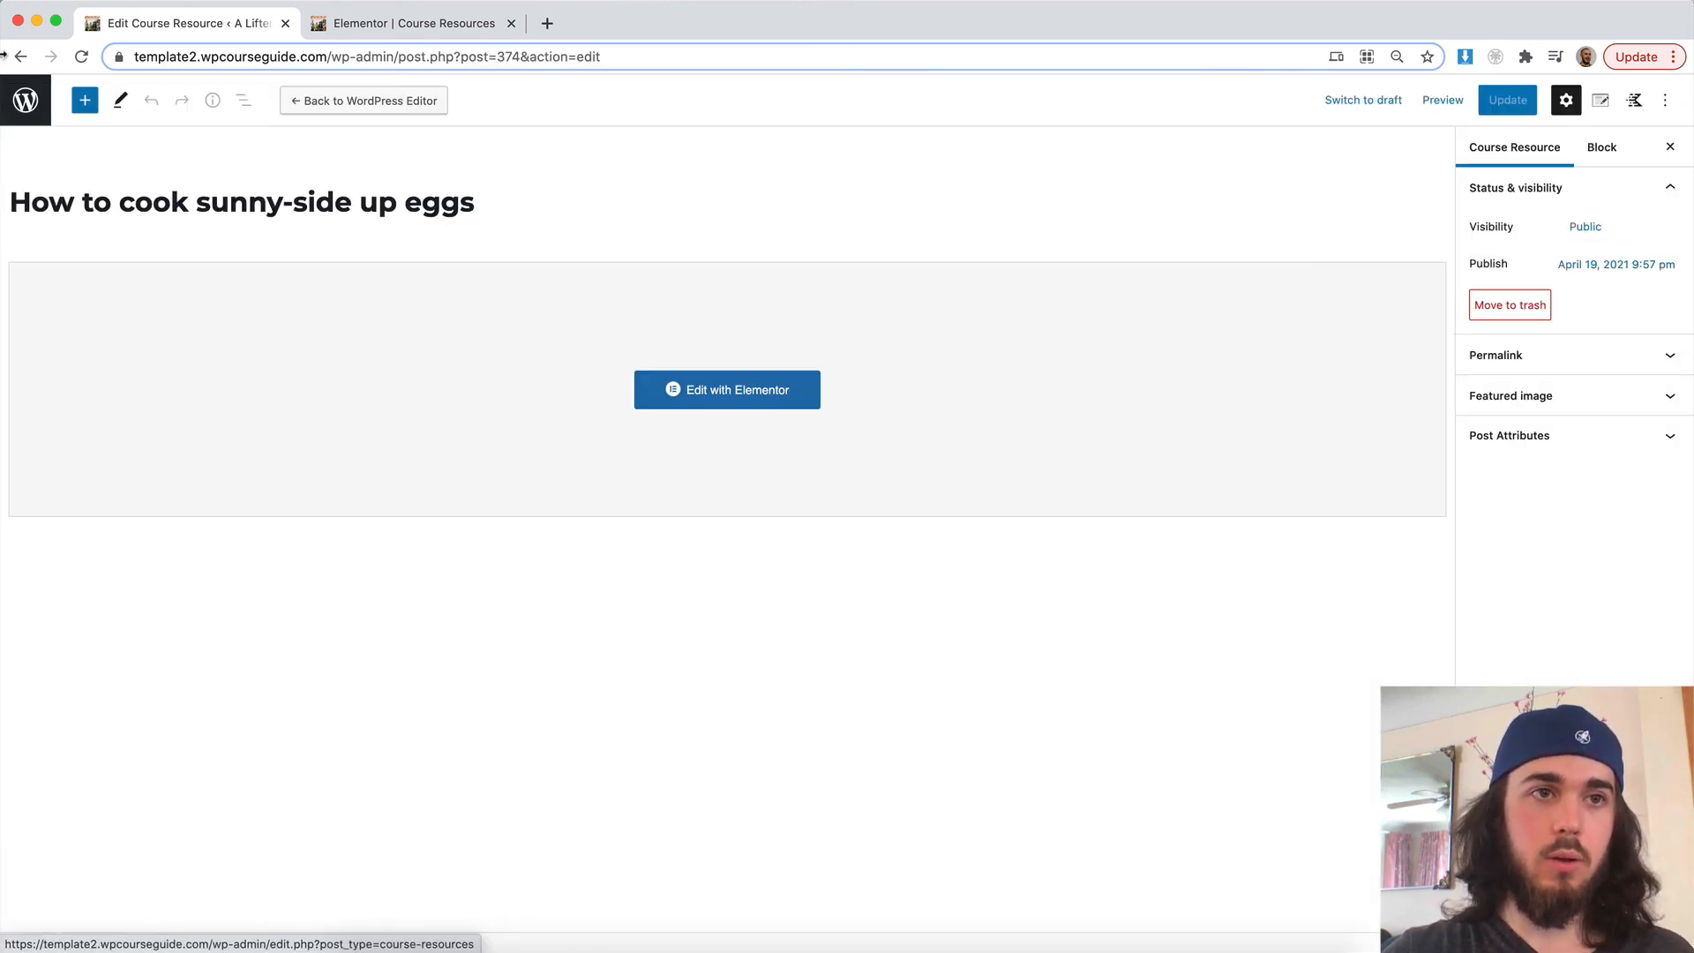
pyautogui.click(18, 56)
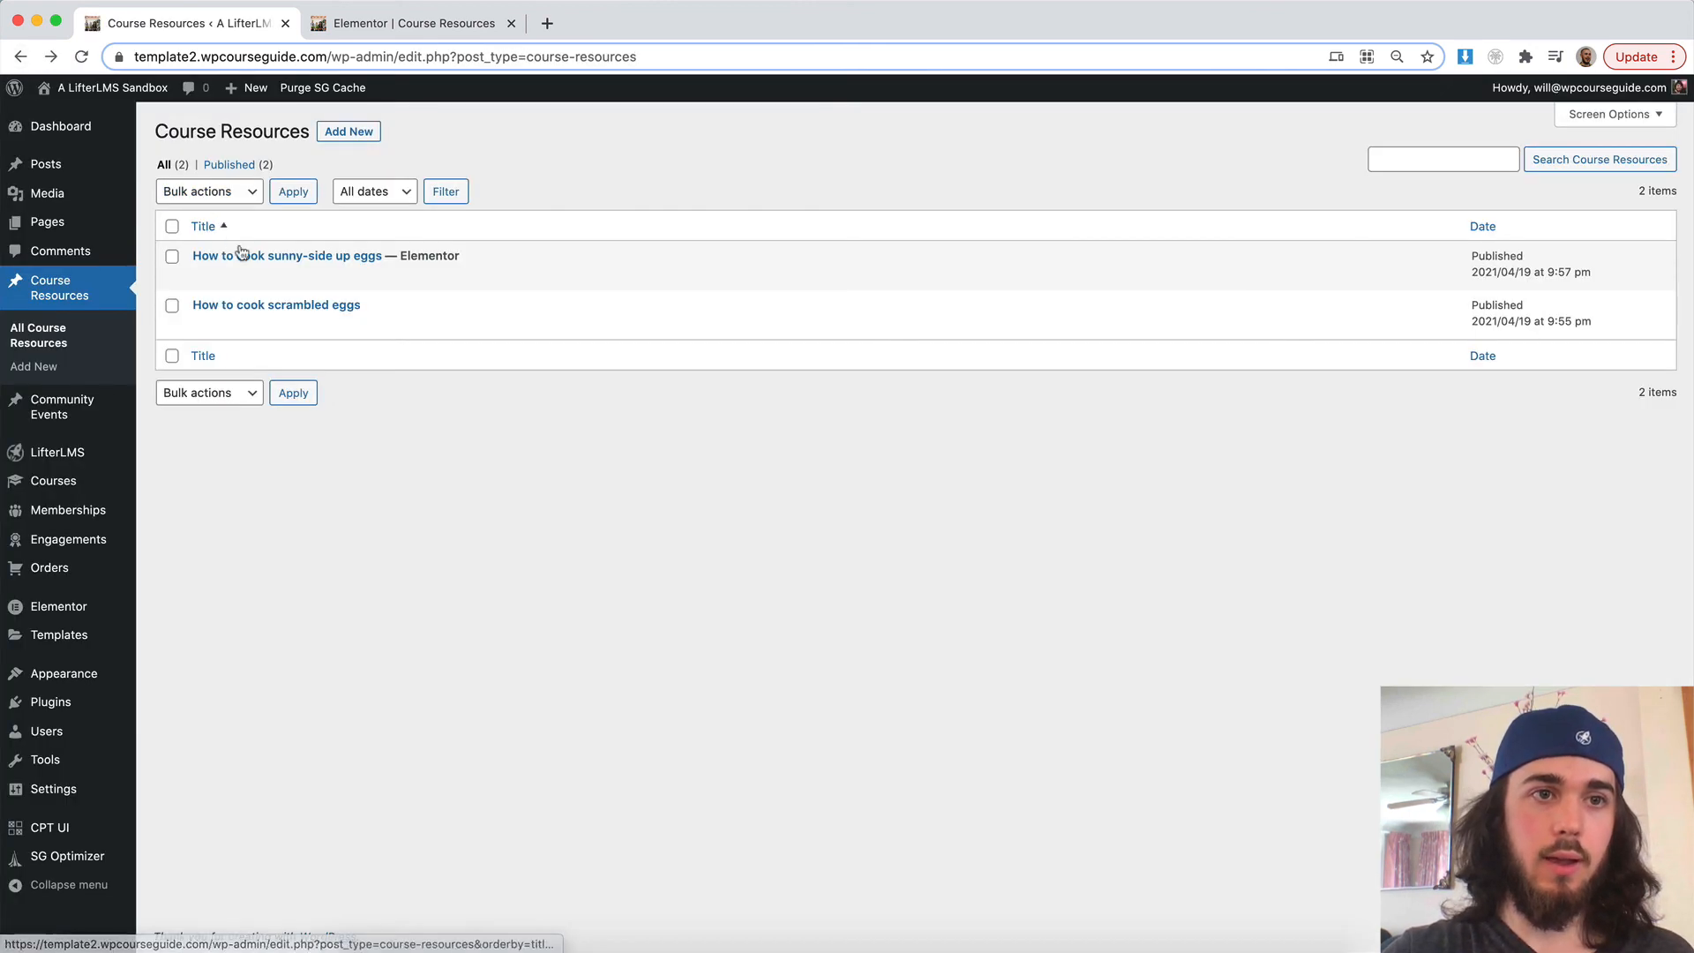
pyautogui.click(344, 278)
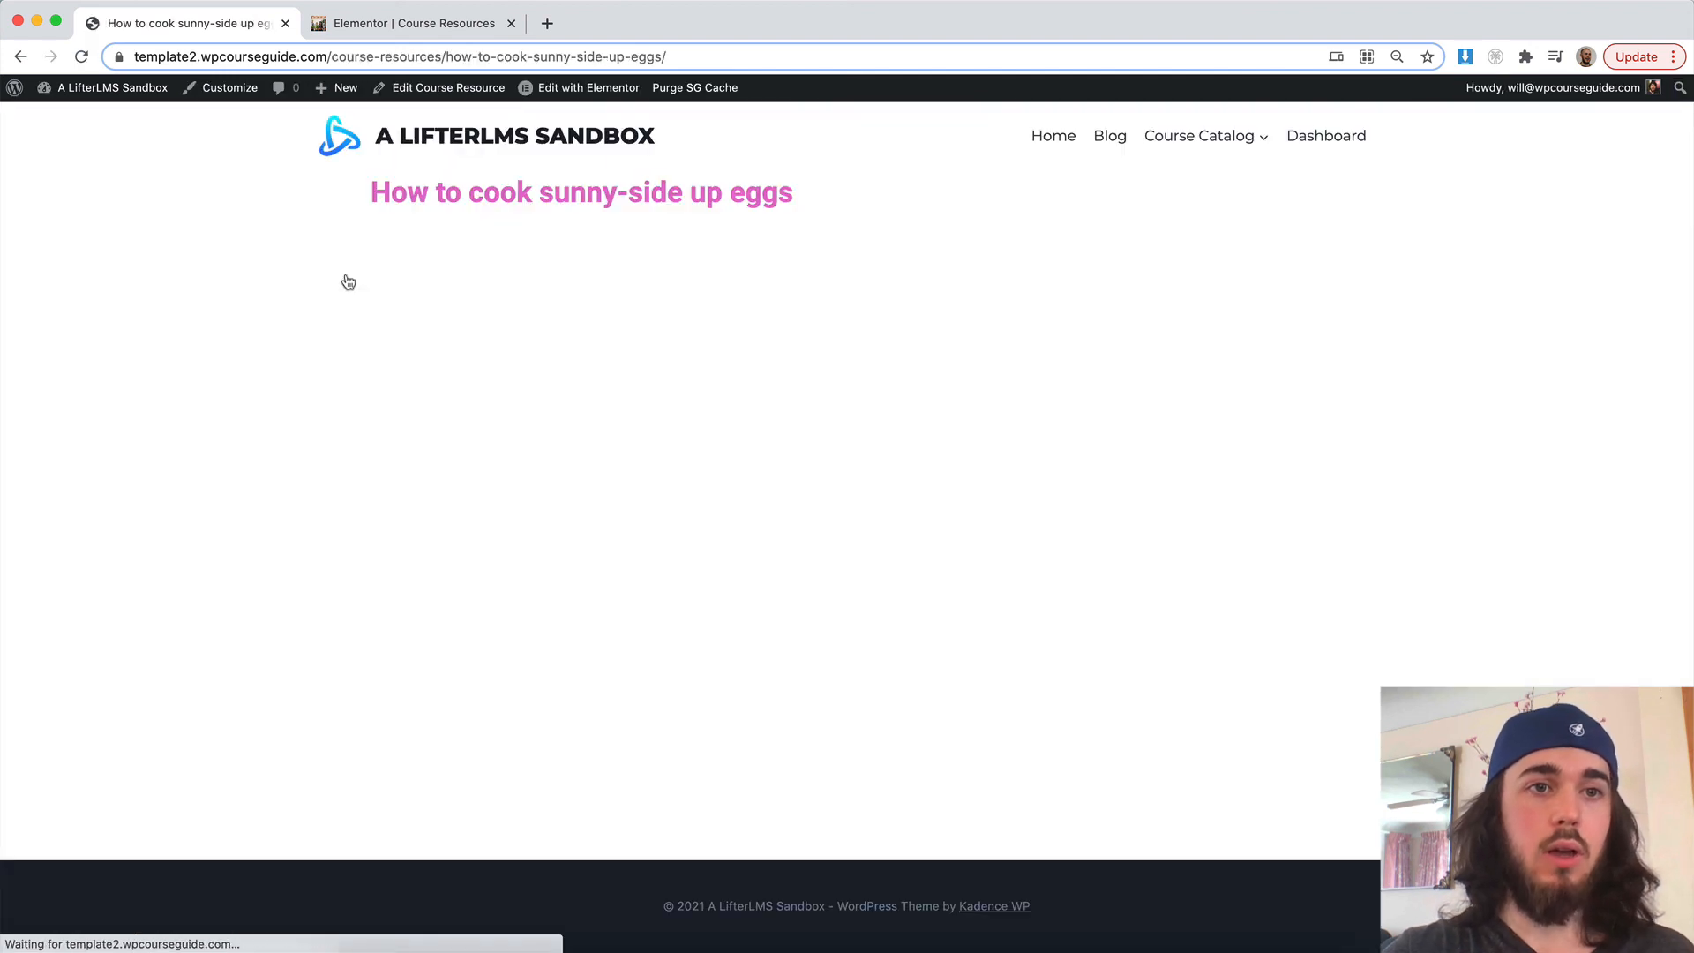
pyautogui.moveTo(392, 198); pyautogui.dragTo(568, 196)
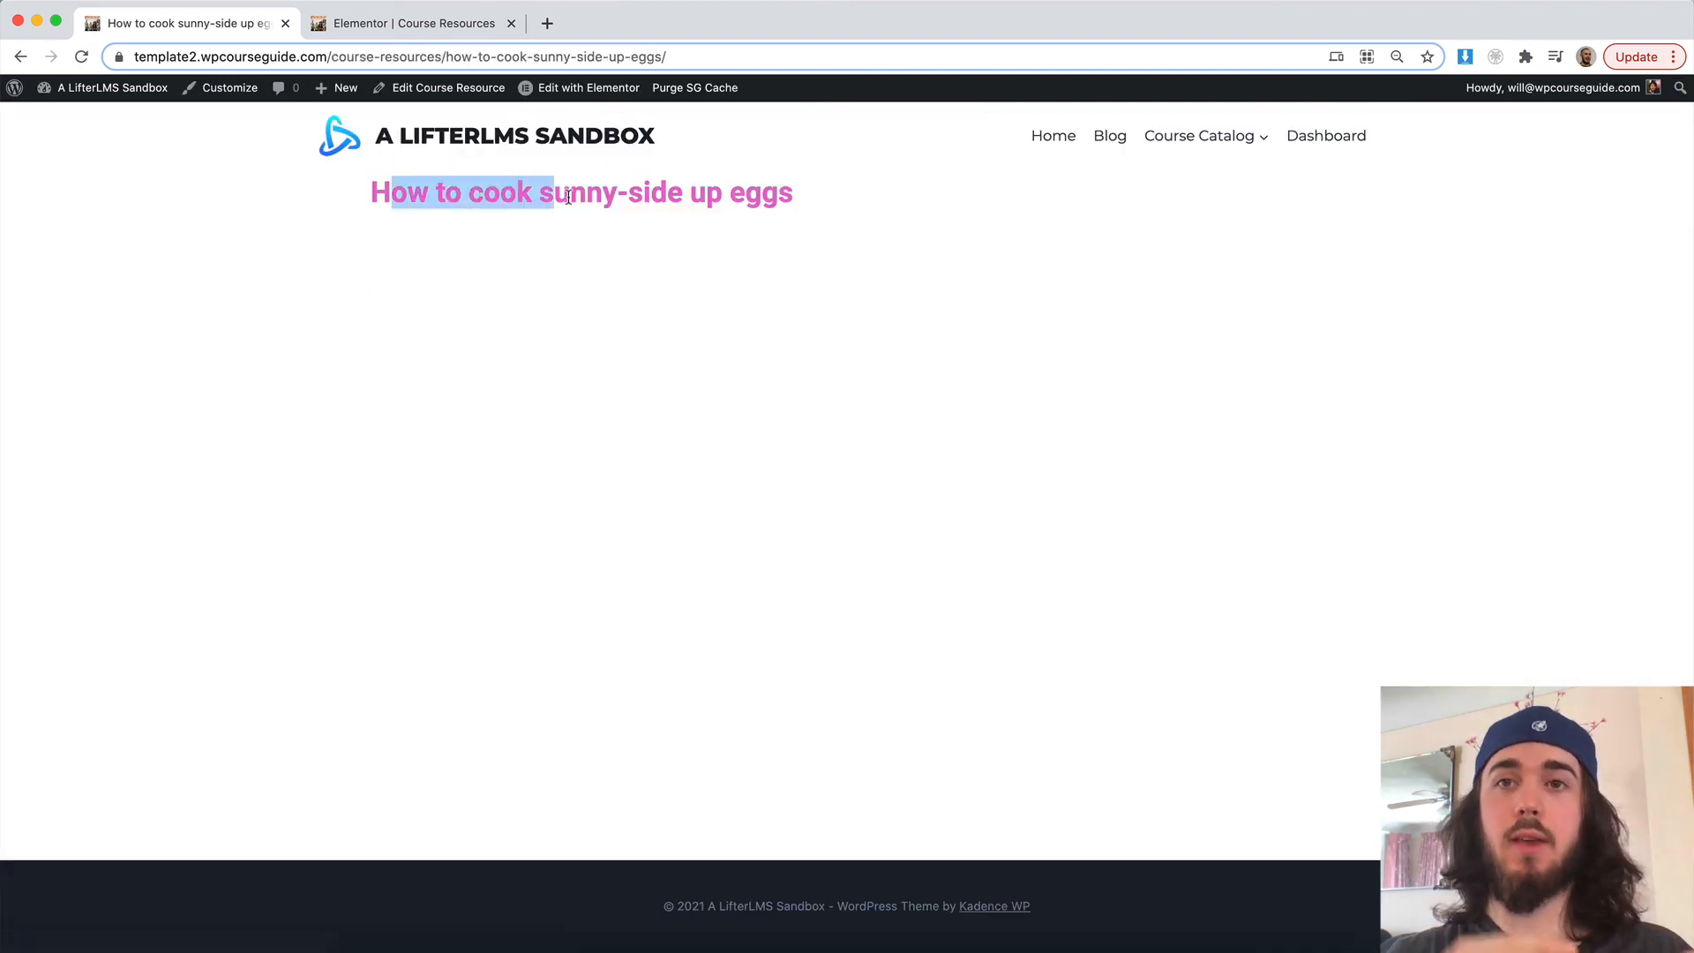
# - View the WordPress admin dashboard and return to the resource template to show the available Elementor widgets
pyautogui.click(441, 23)
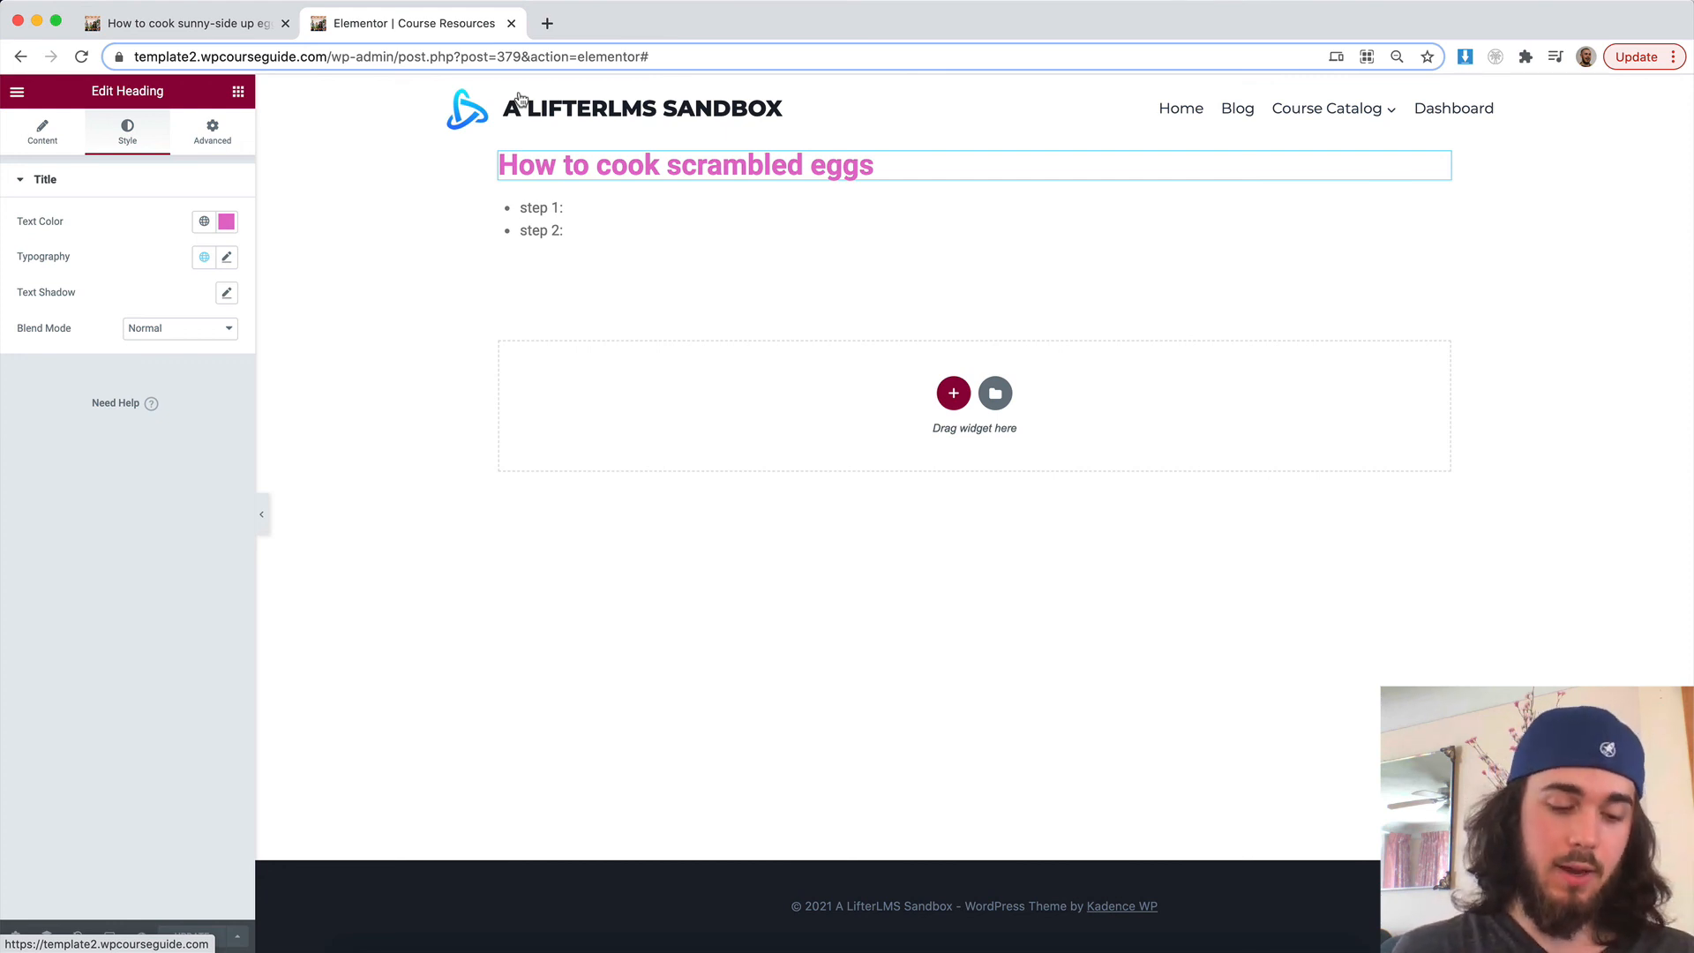
pyautogui.click(243, 25)
pyautogui.moveTo(125, 104)
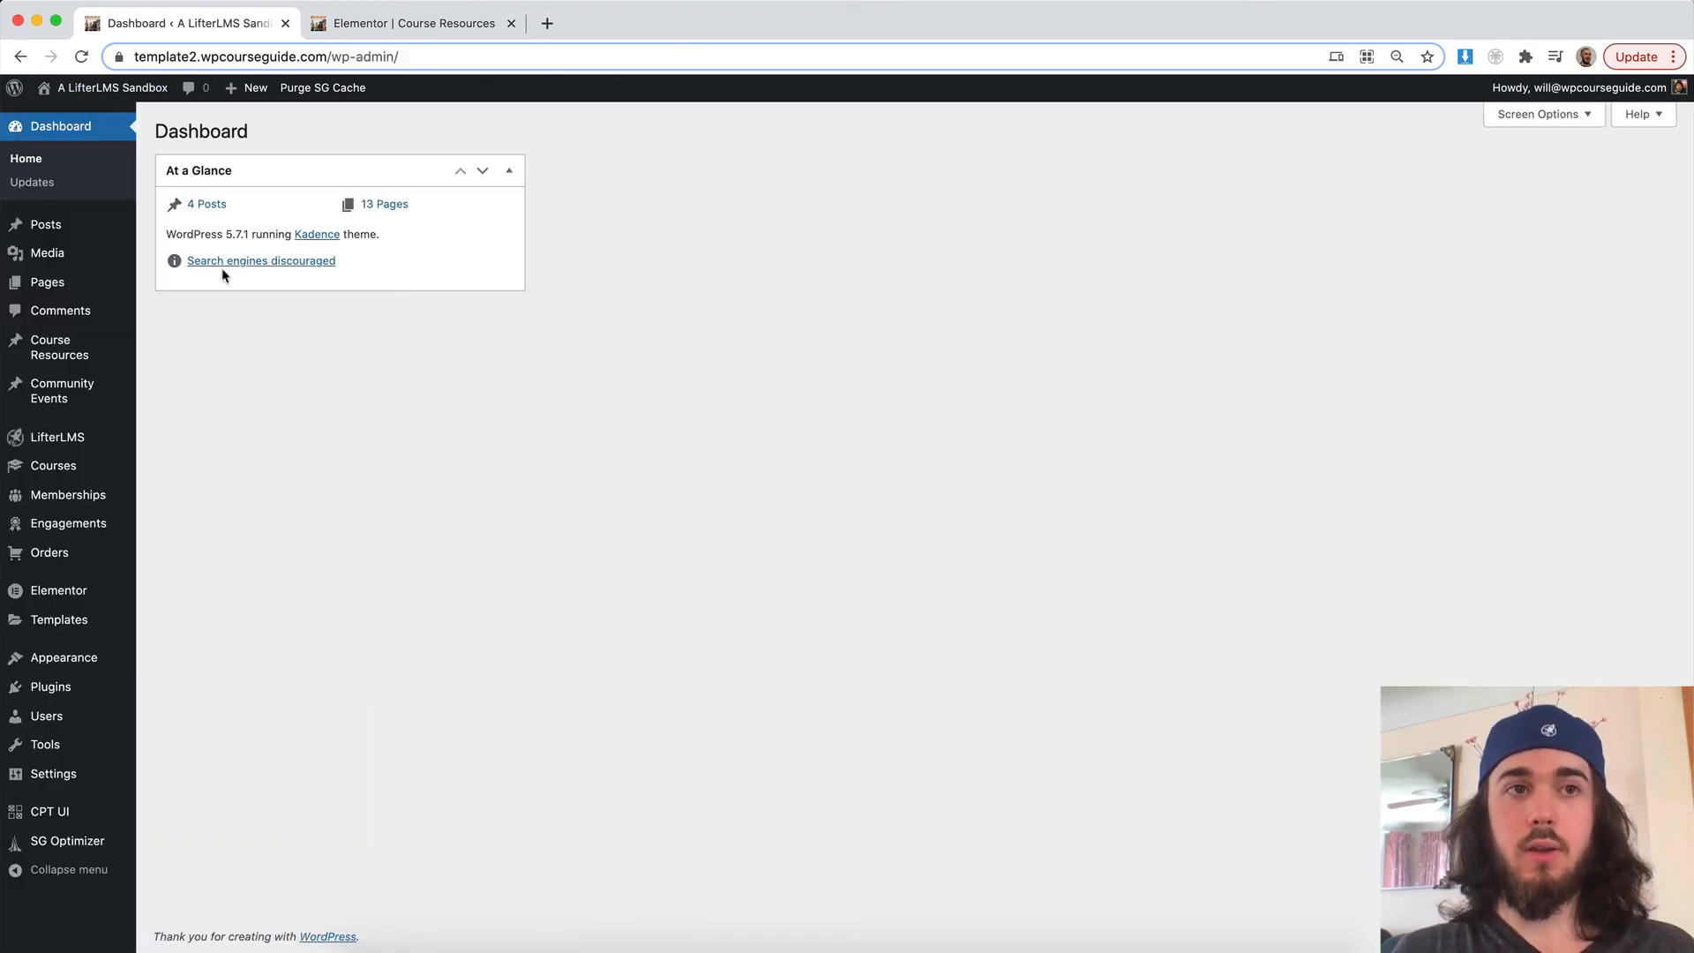
pyautogui.click(368, 25)
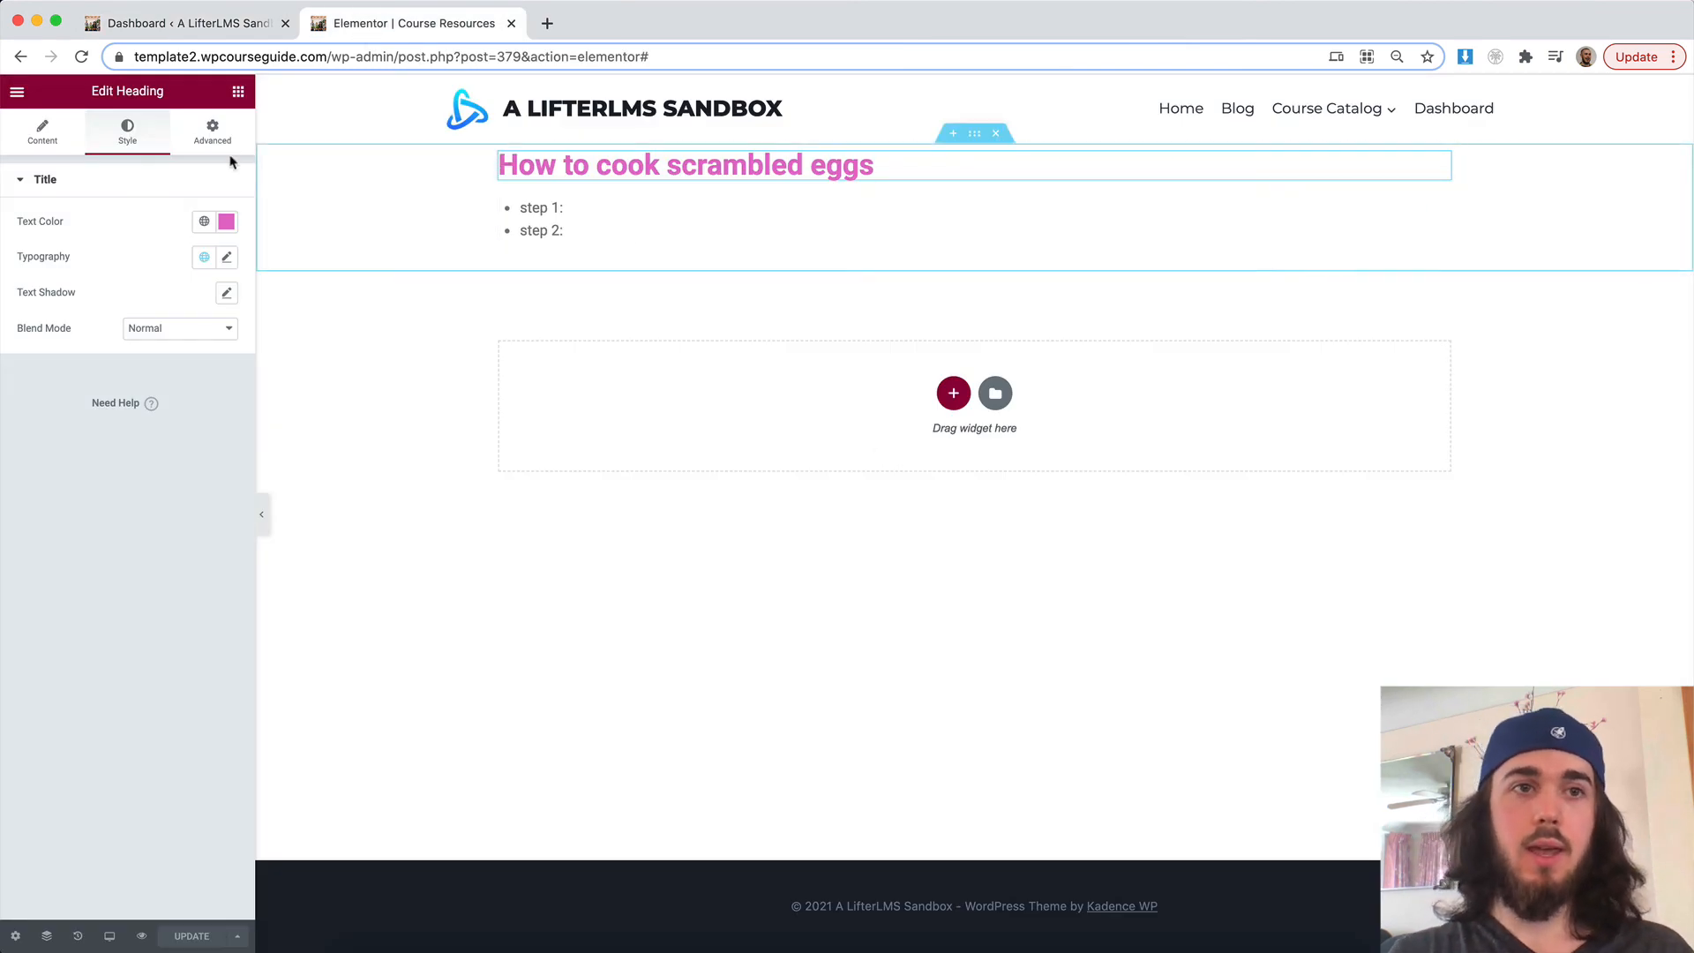
pyautogui.click(21, 95)
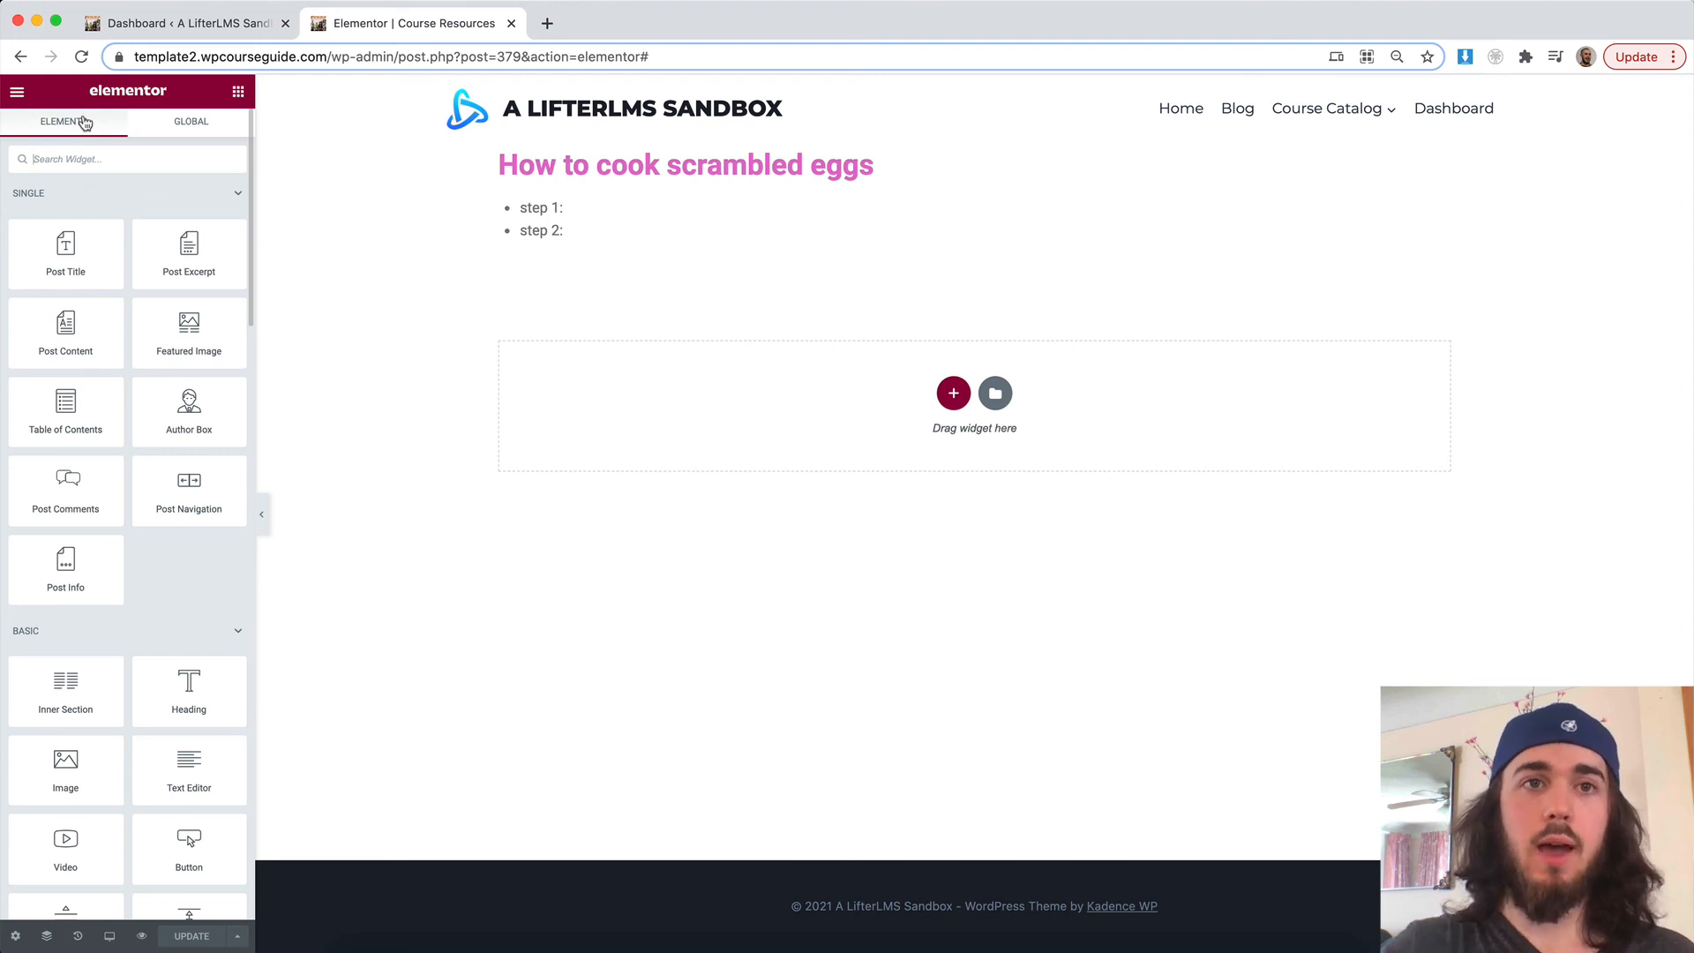
# - Open wpcourseguide.com in a new browser tab and view the Elementor + LifterLMS Masterclass course page on its academy site
pyautogui.click(547, 23)
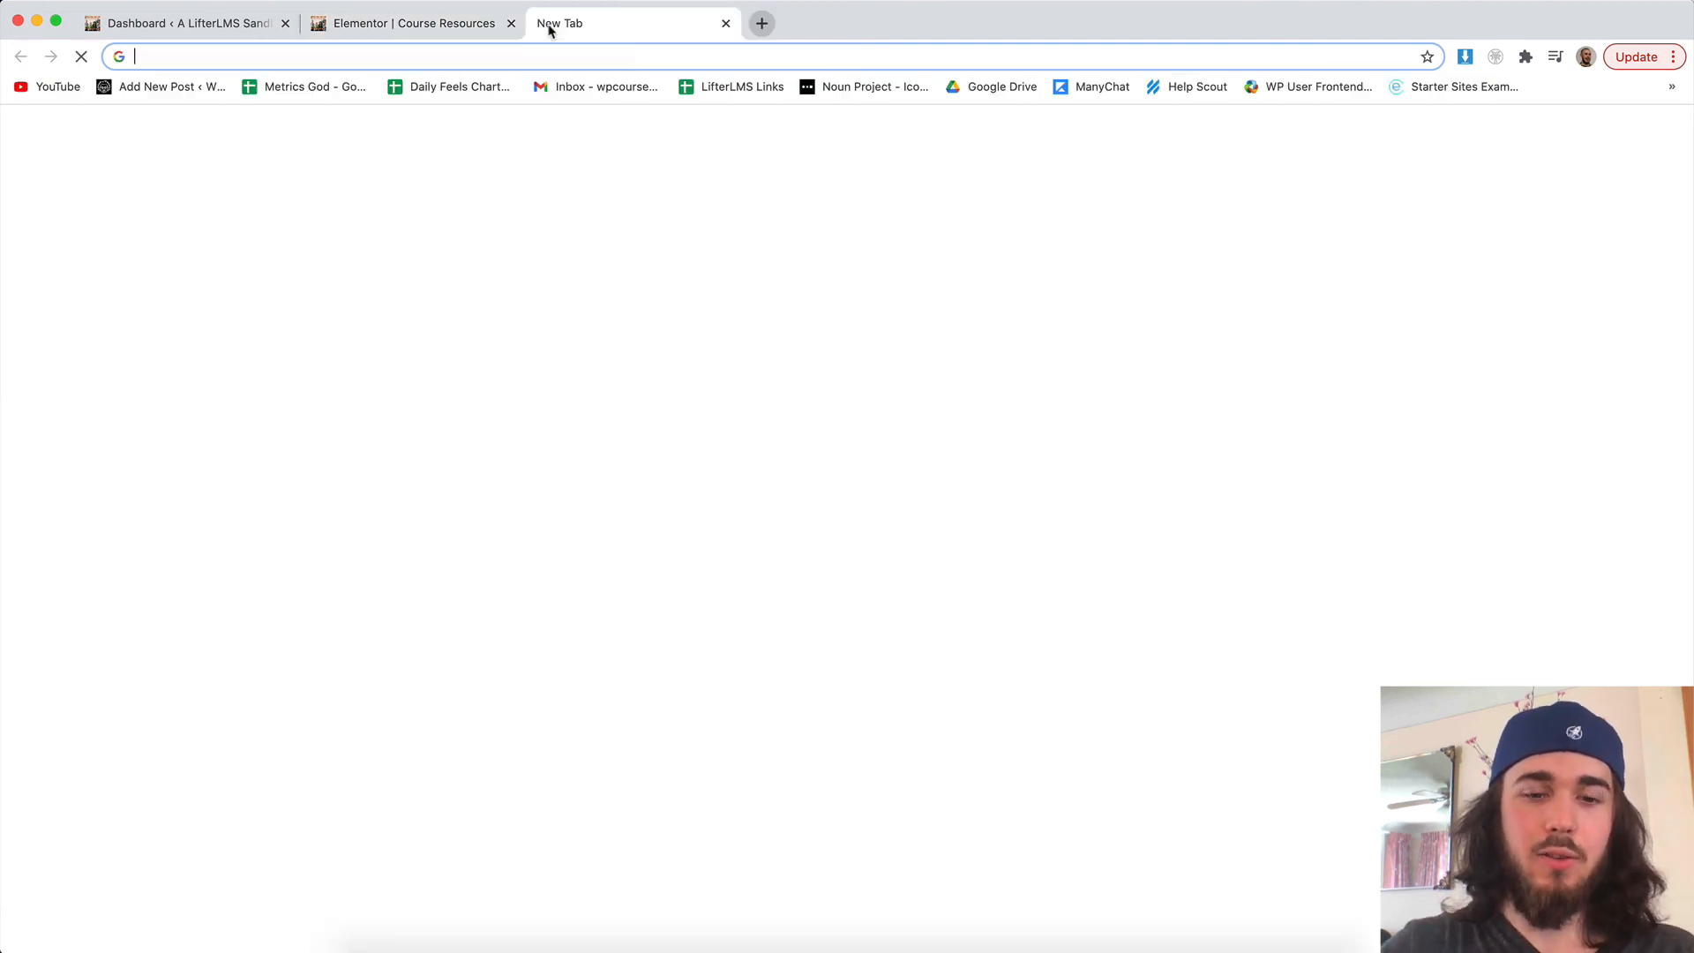
pyautogui.write('wpcou')
pyautogui.press('Return')
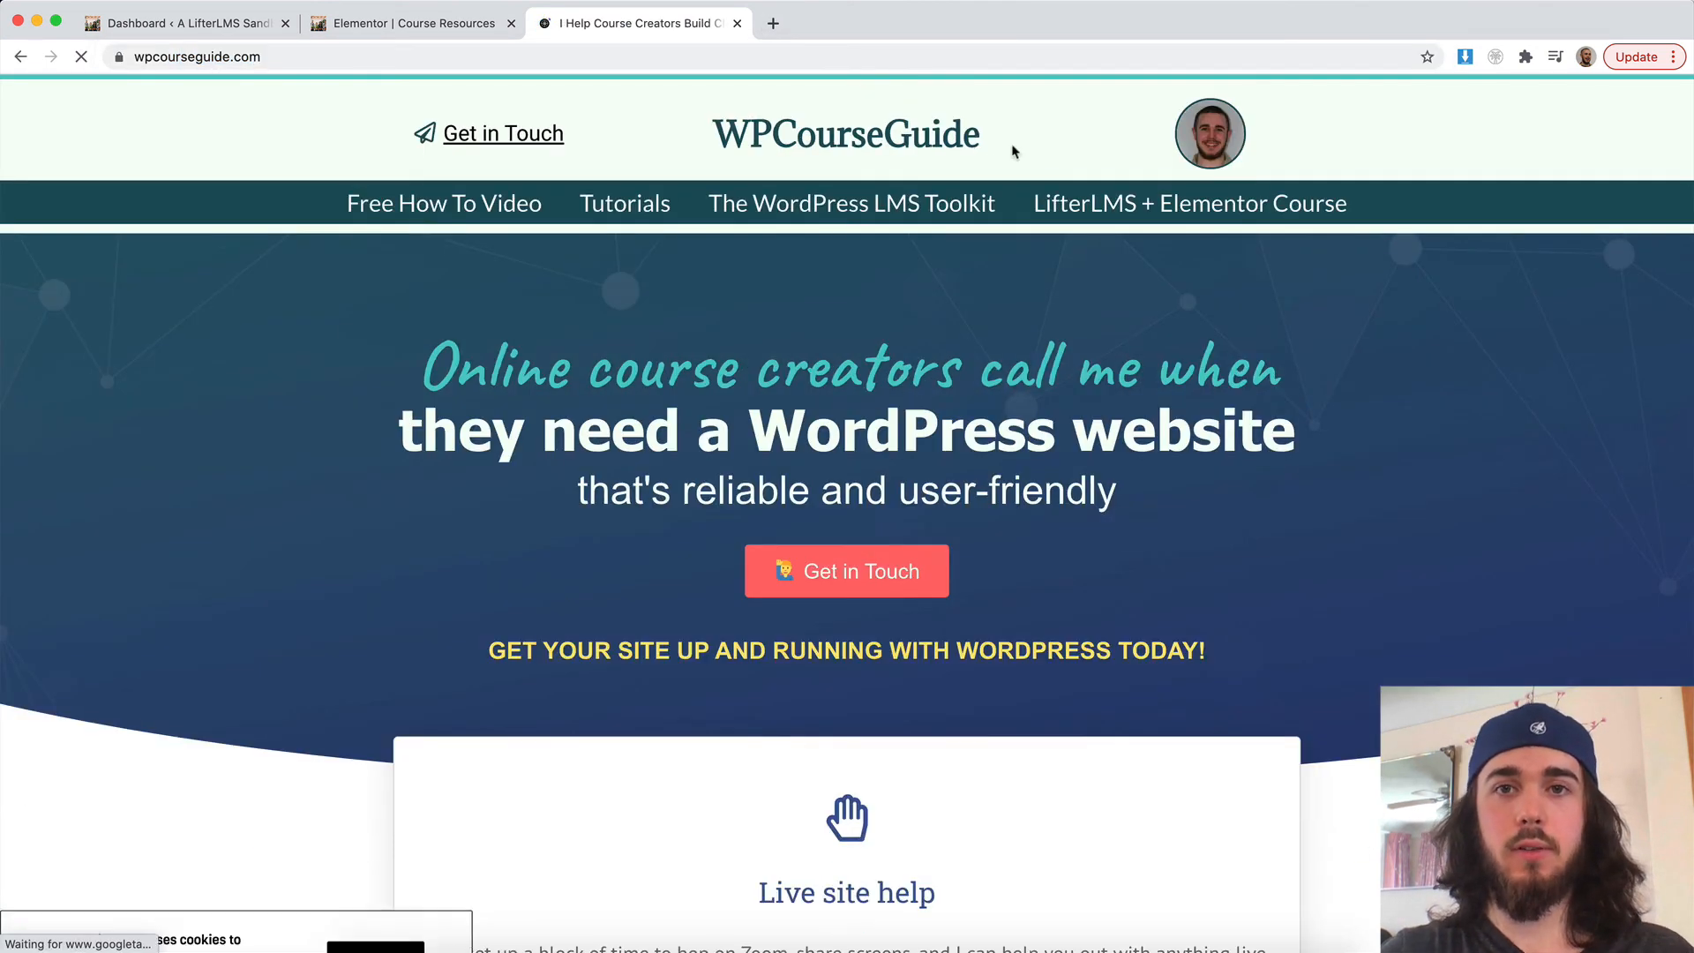
pyautogui.click(1187, 219)
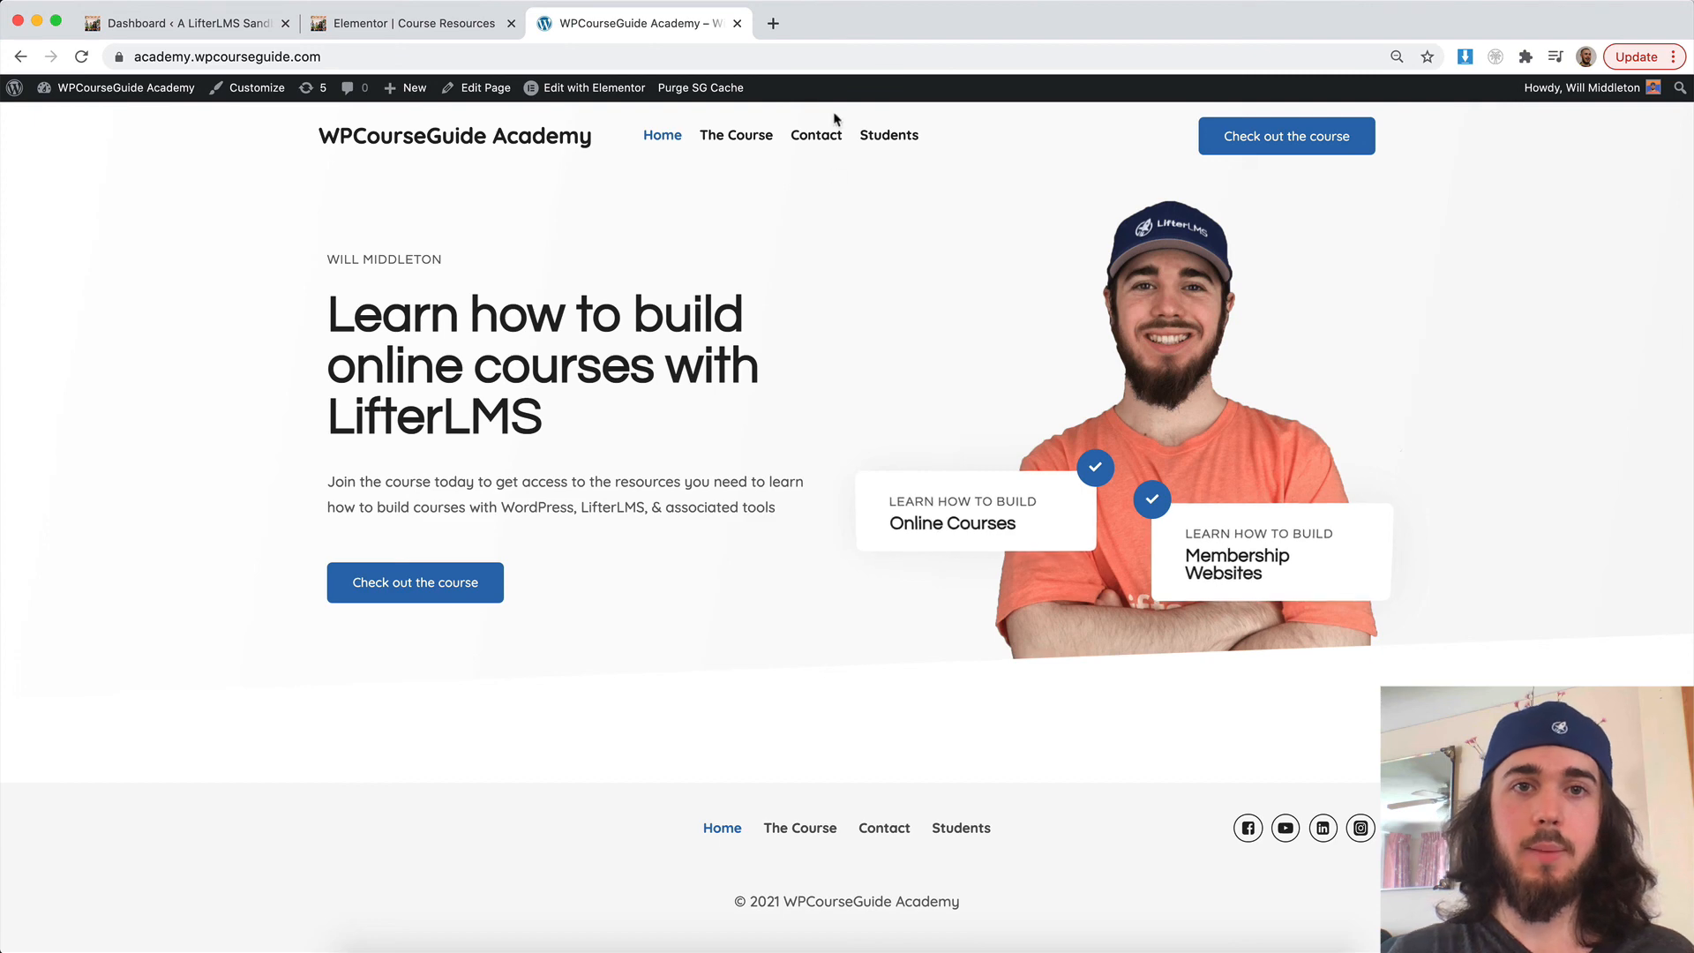
pyautogui.click(735, 135)
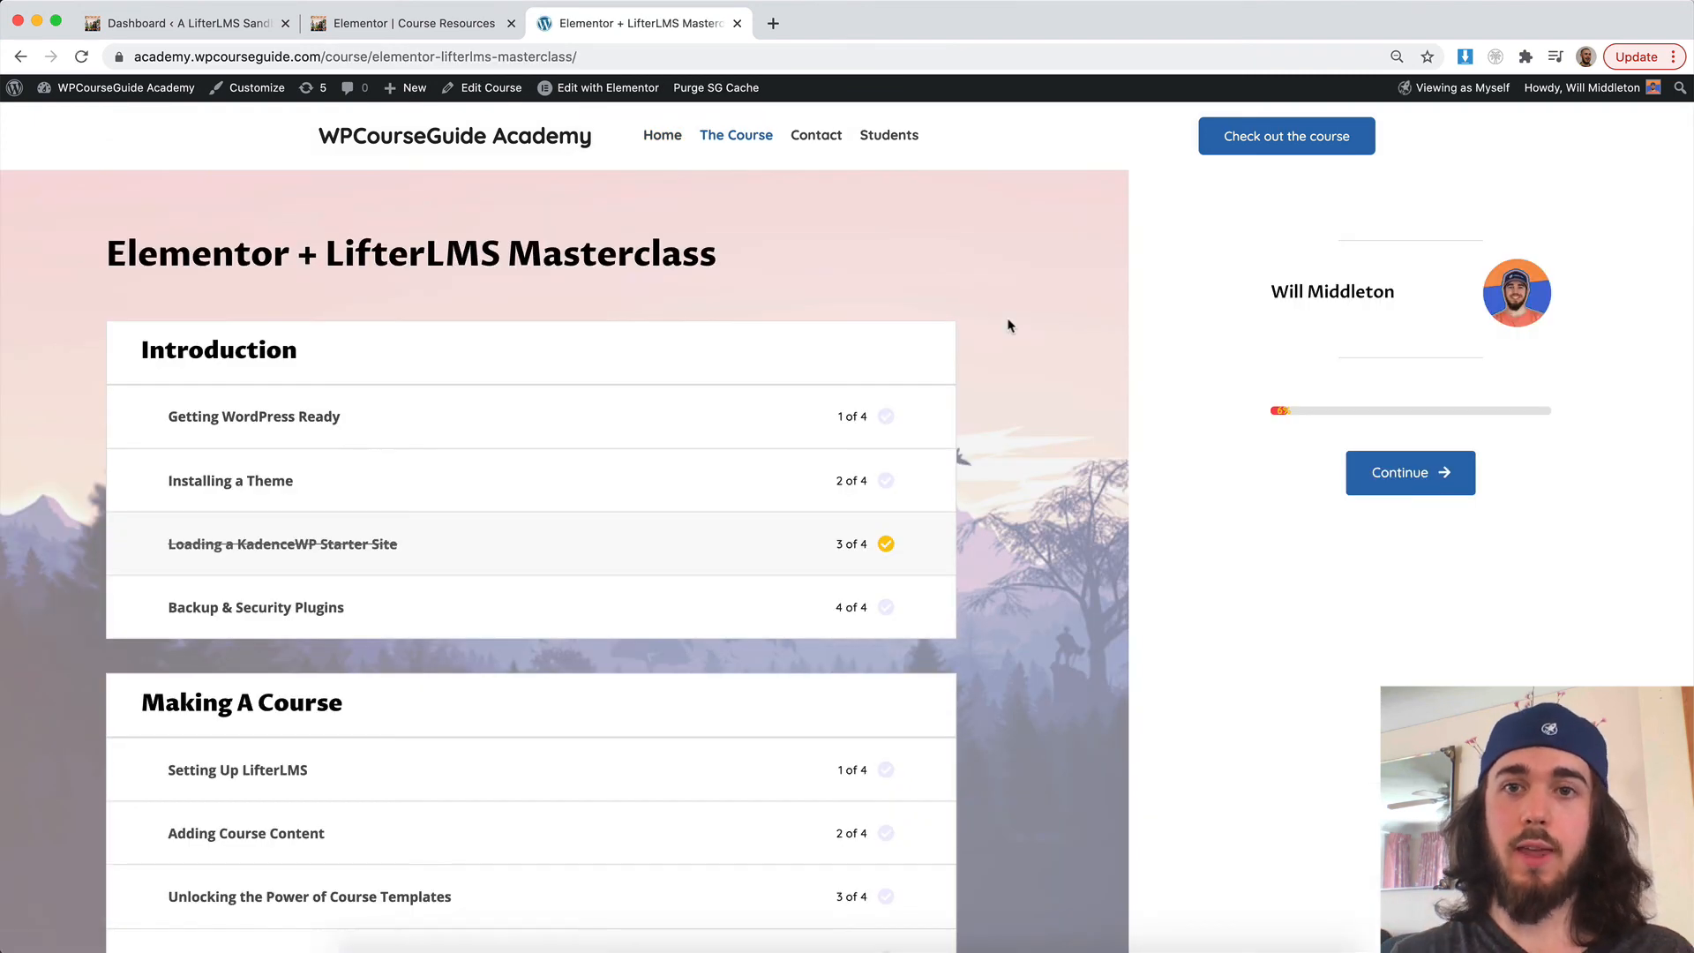